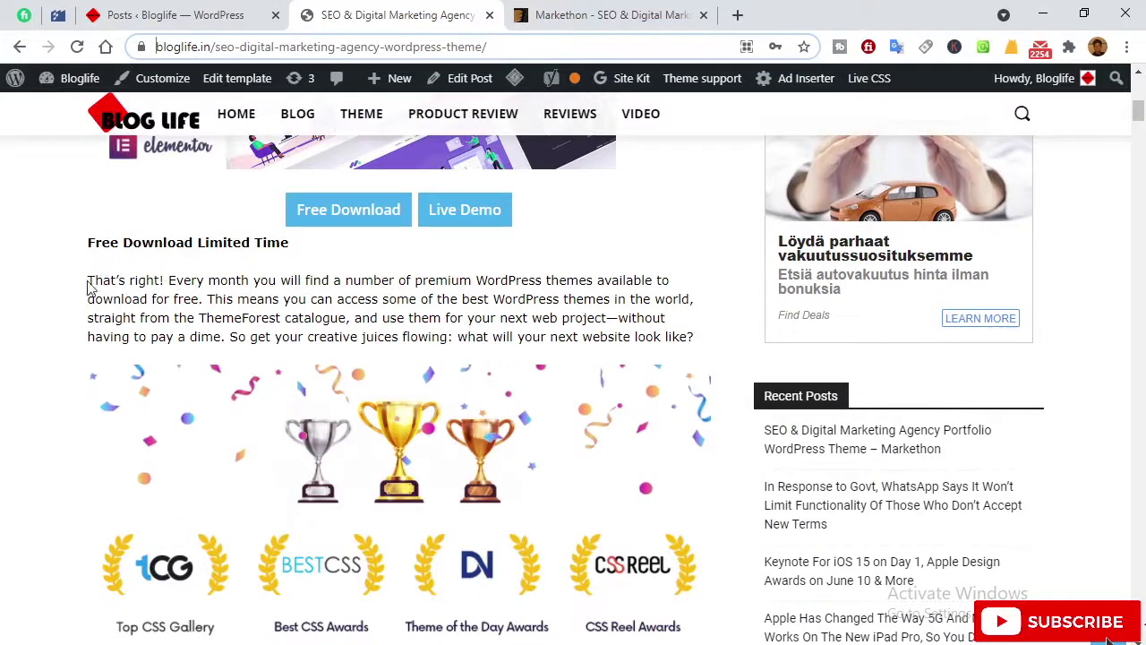
Read through the Markethon theme post, covering the limited-time free download note, demo images, core features and support section.
left_click_drag(89, 241, 113, 240)
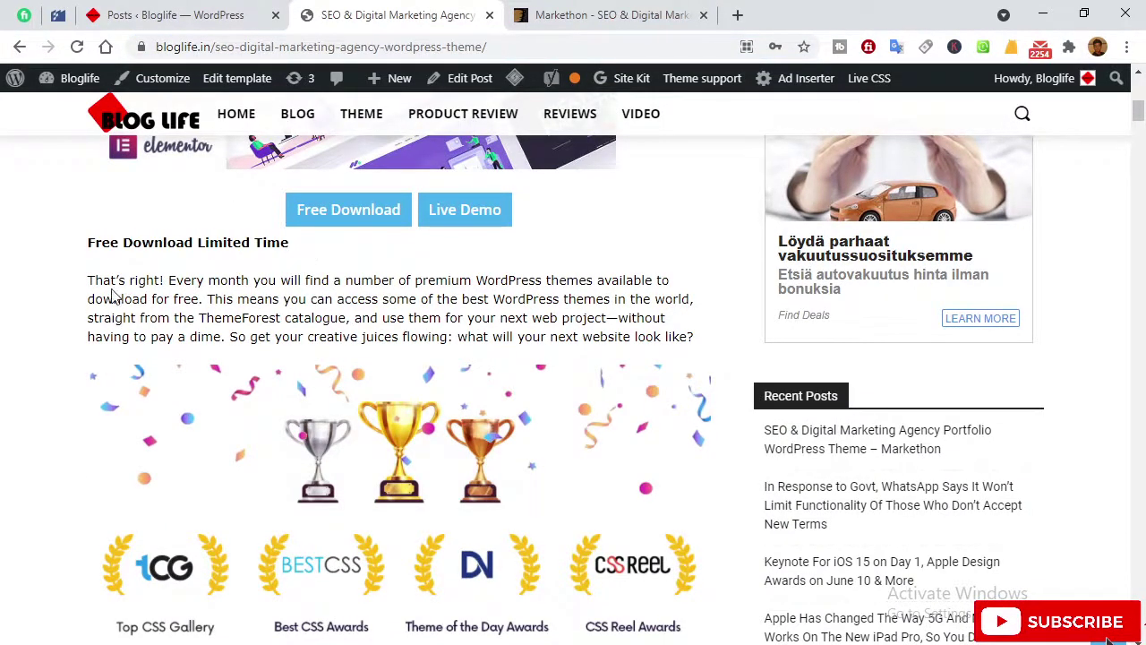
left_click_drag(89, 279, 660, 336)
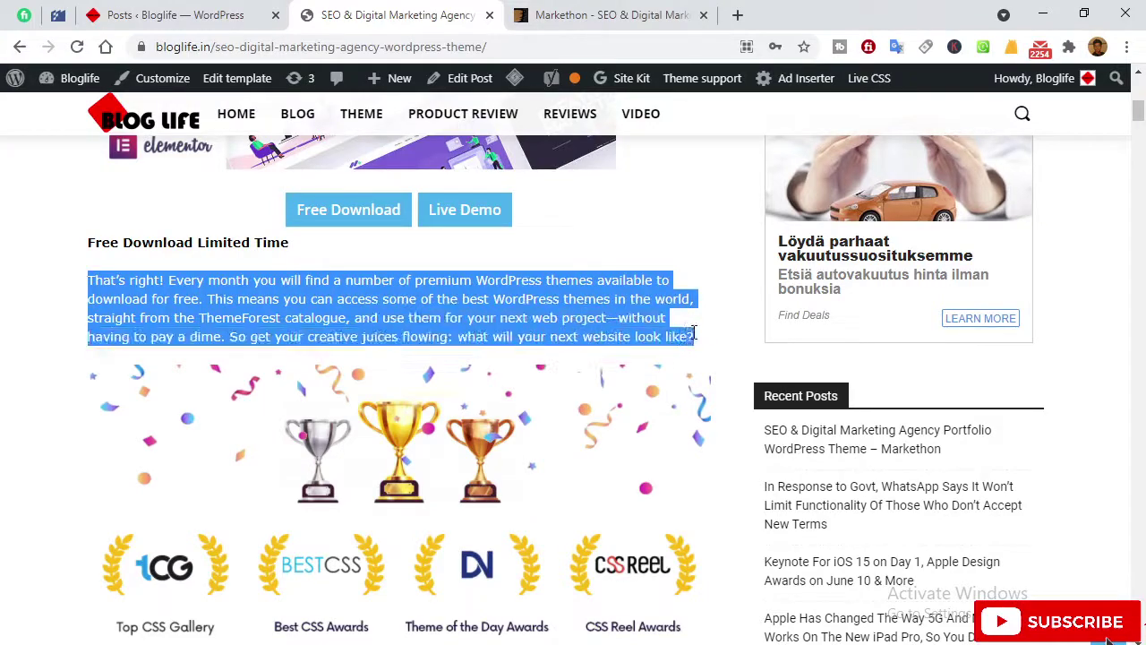
scroll(540, 370, "down", 10)
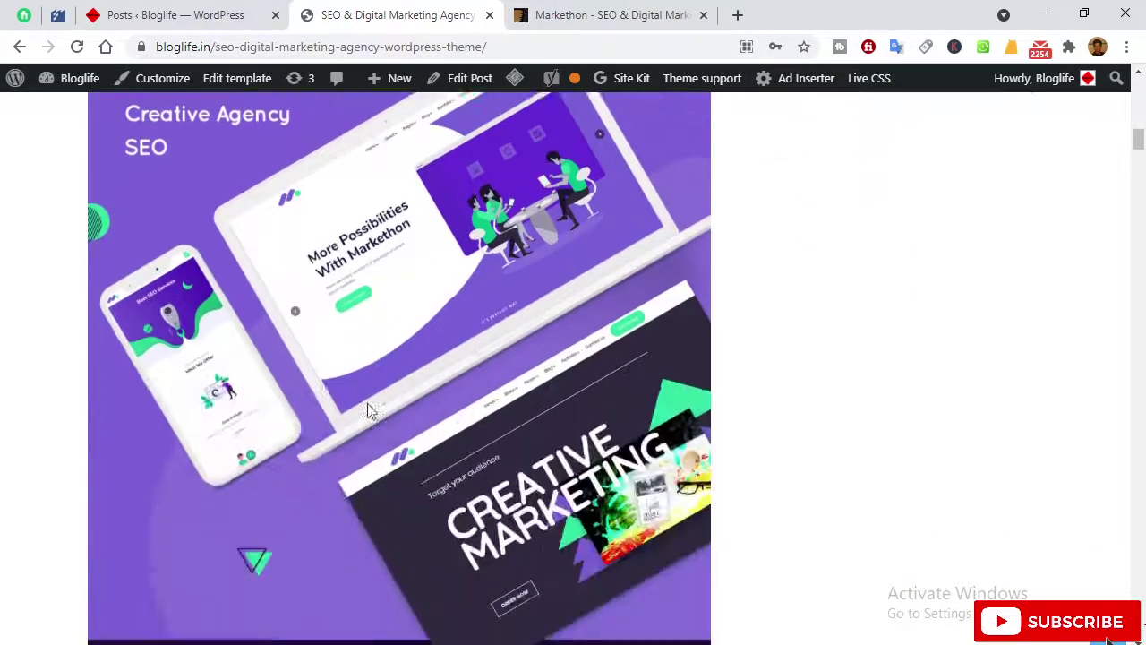
scroll(367, 410, "down", 15)
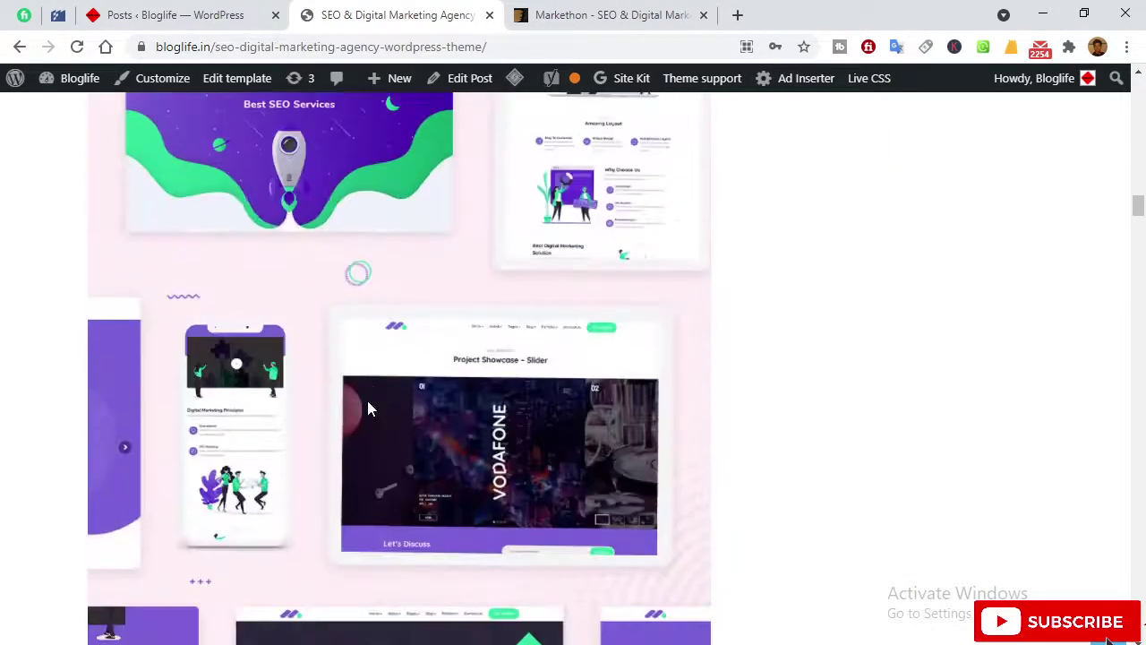
scroll(373, 409, "down", 15)
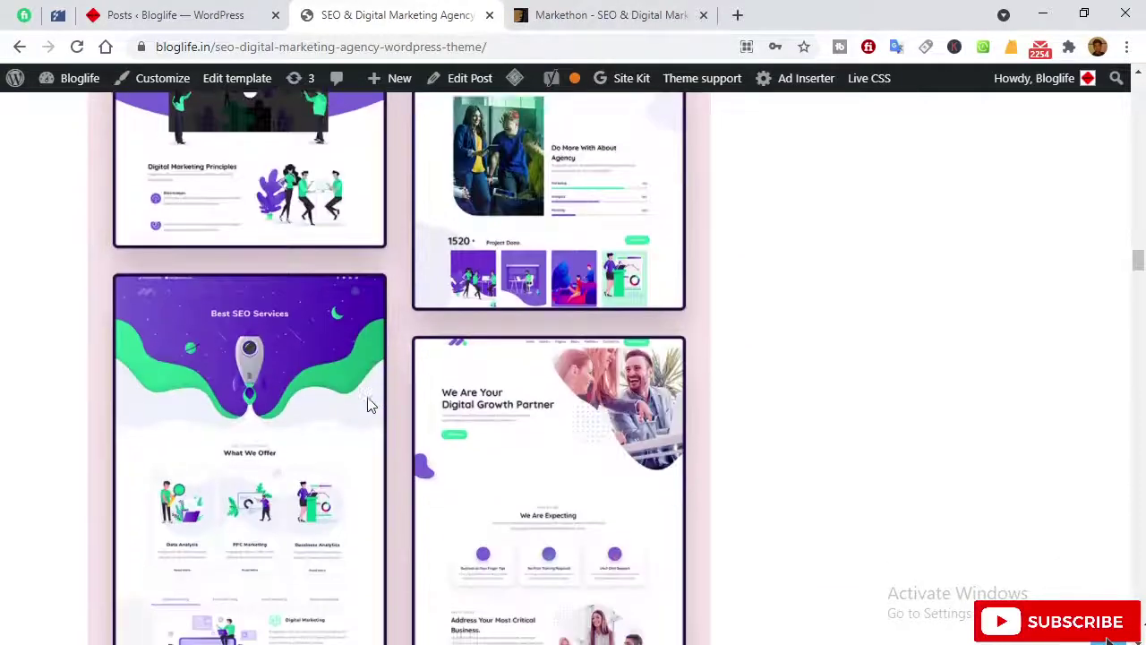
scroll(371, 405, "down", 15)
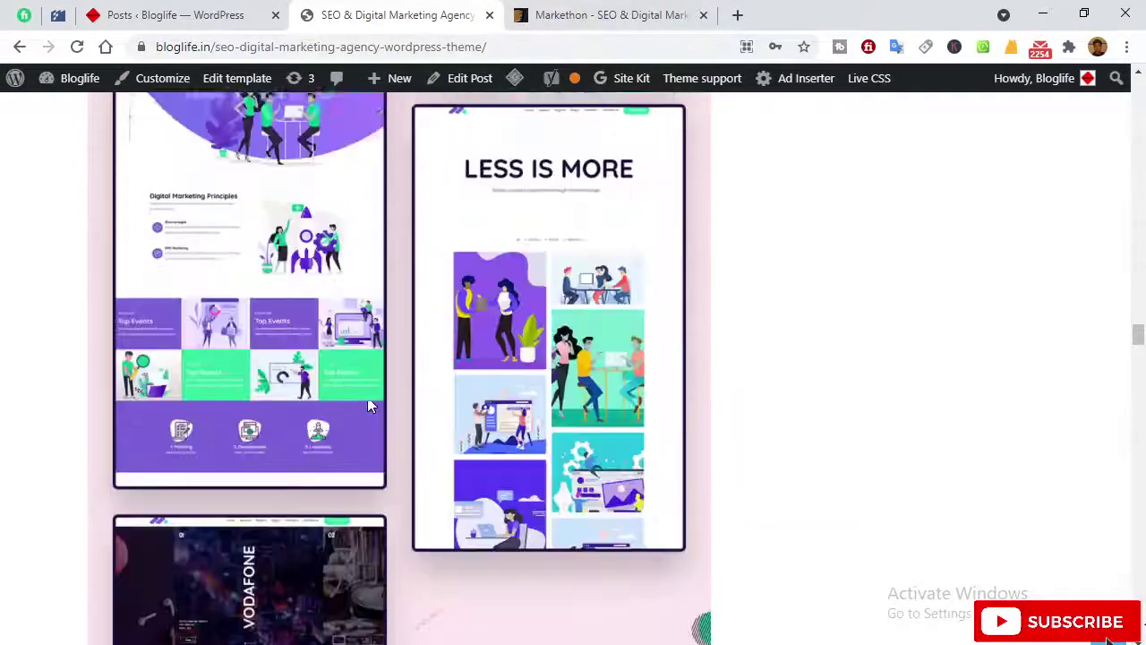
scroll(369, 406, "down", 15)
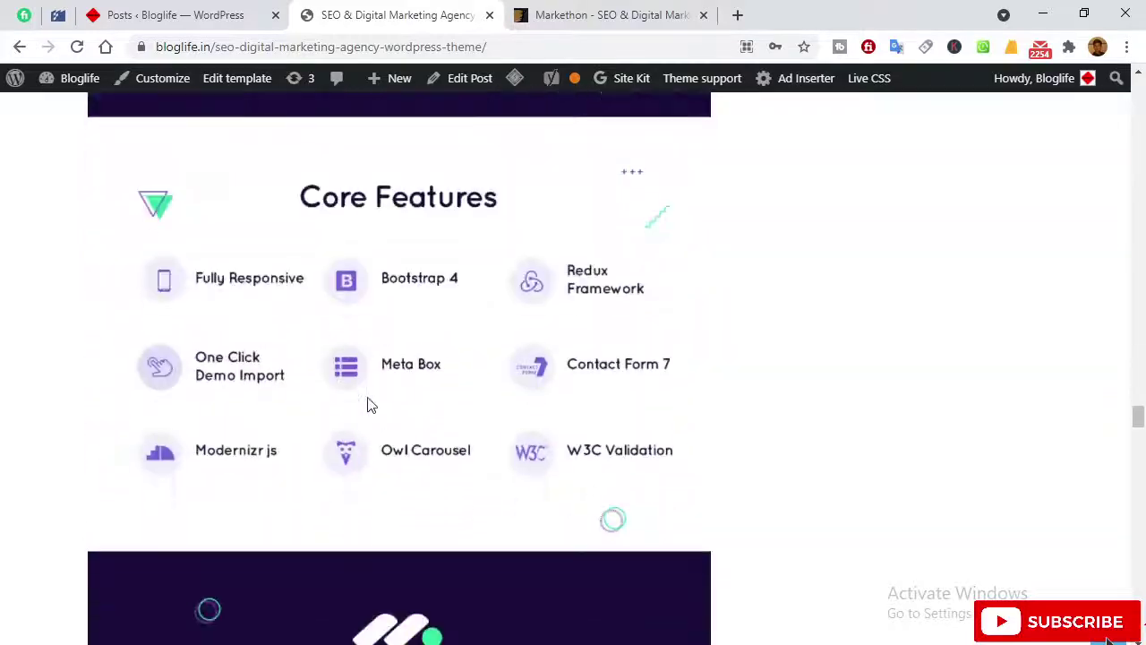
scroll(376, 406, "down", 20)
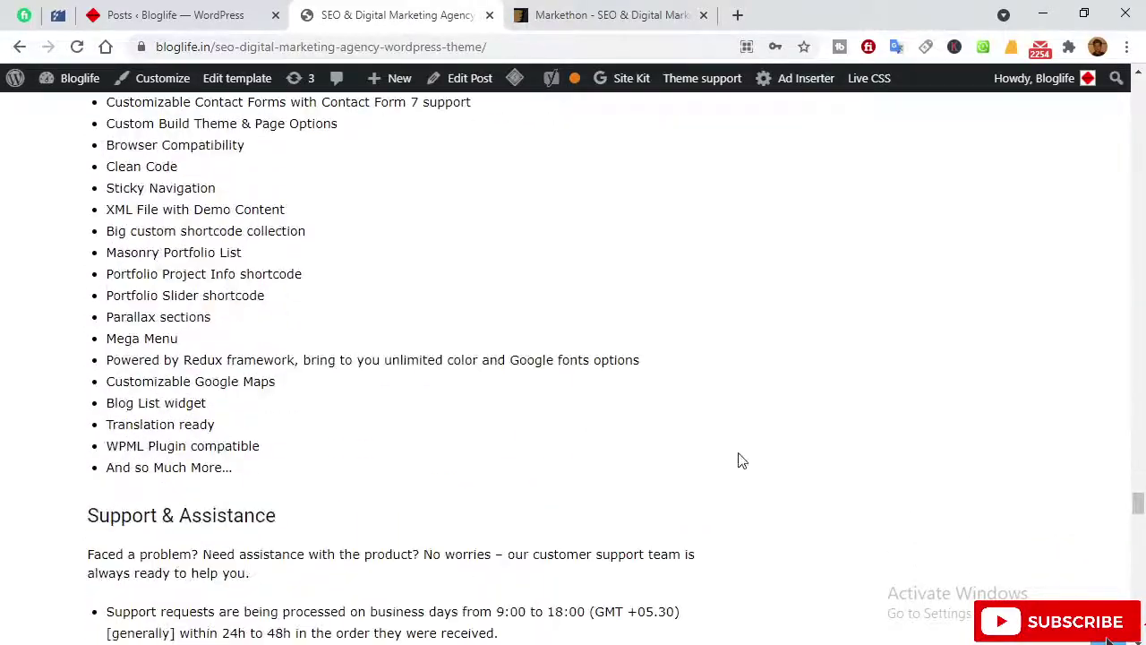
left_click_drag(1128, 508, 1107, 100)
Bring up the Markethon theme's item page on ThemeForest, showing its preview and free download offer.
left_click(582, 15)
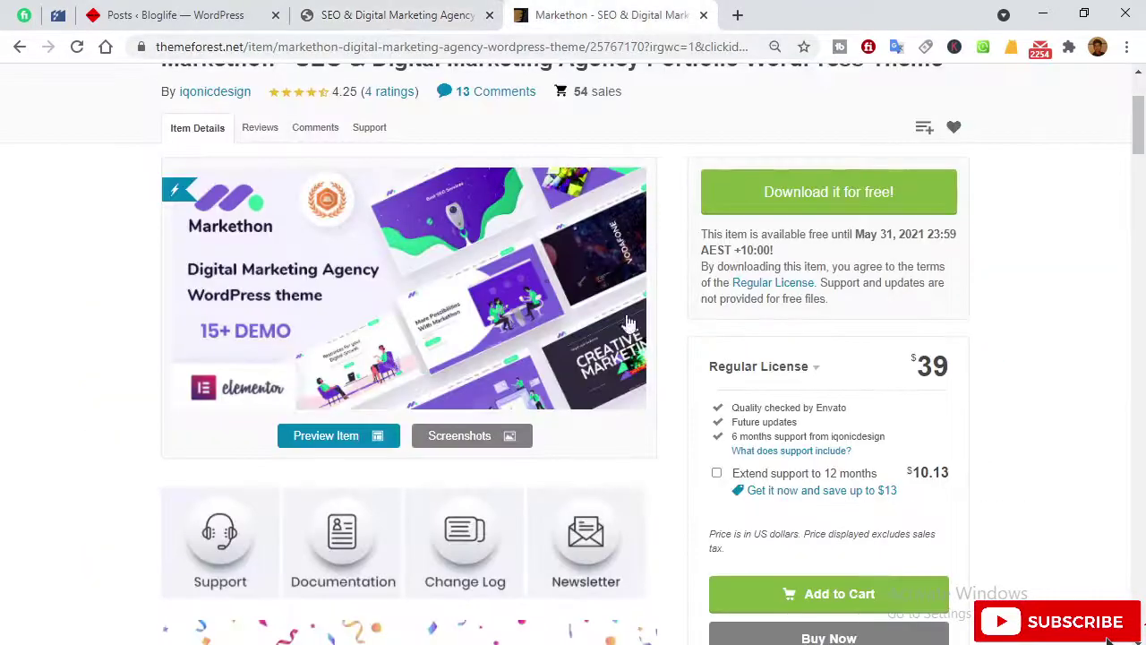
scroll(491, 422, "up", 2)
scroll(490, 423, "down", 1)
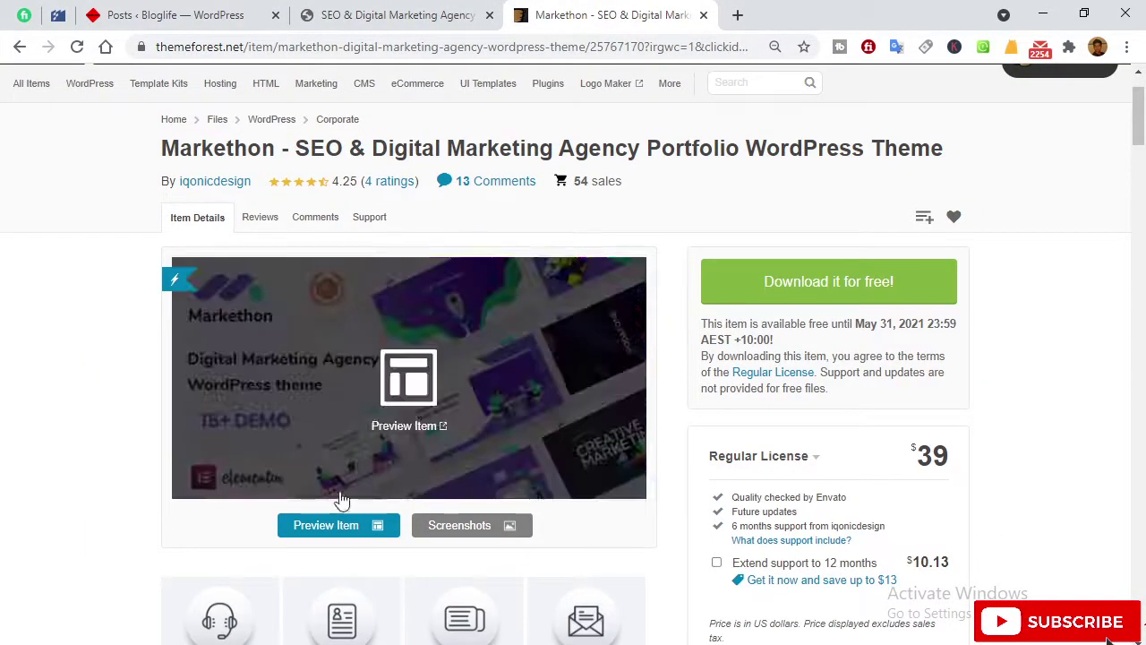
left_click(482, 526)
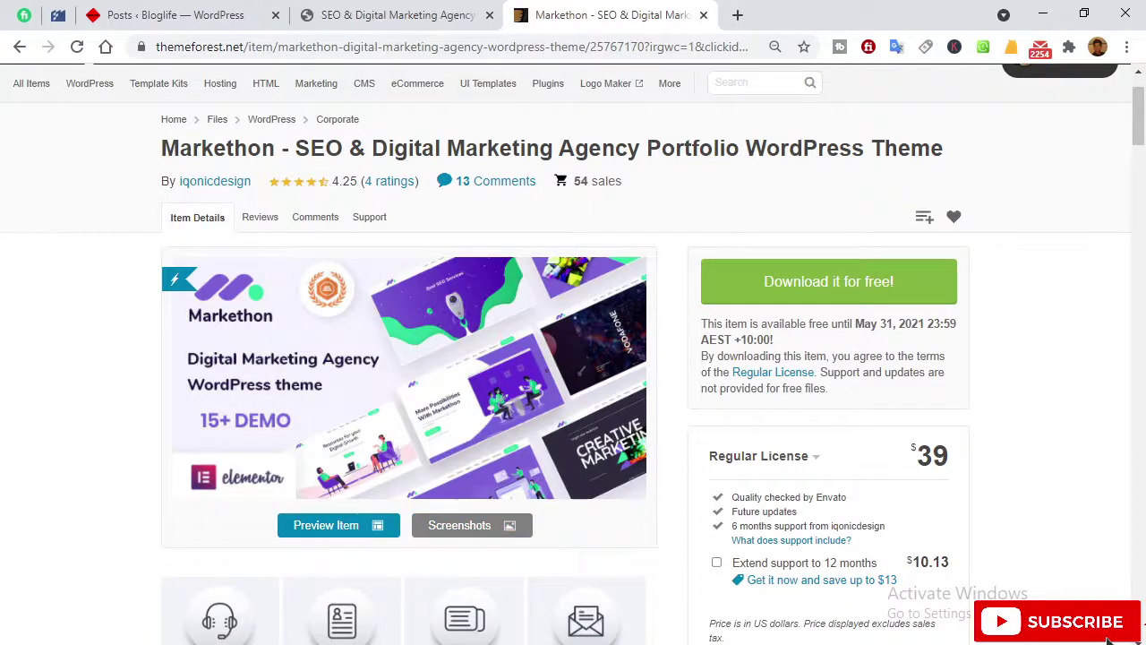
left_click(550, 573)
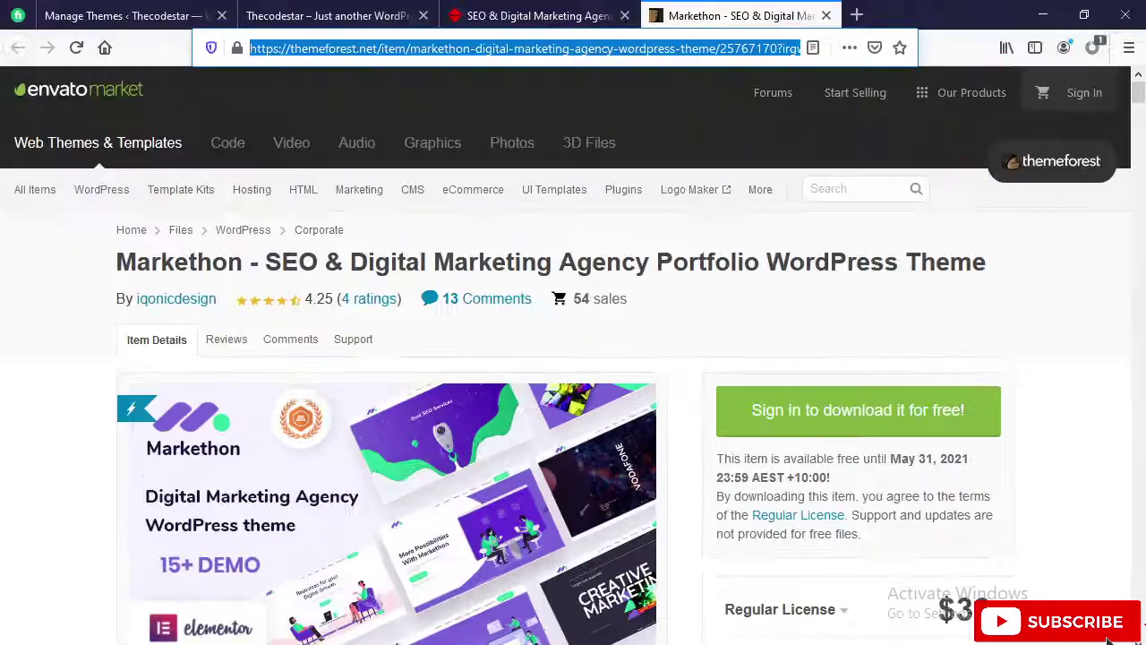
left_click(291, 16)
left_click(466, 627)
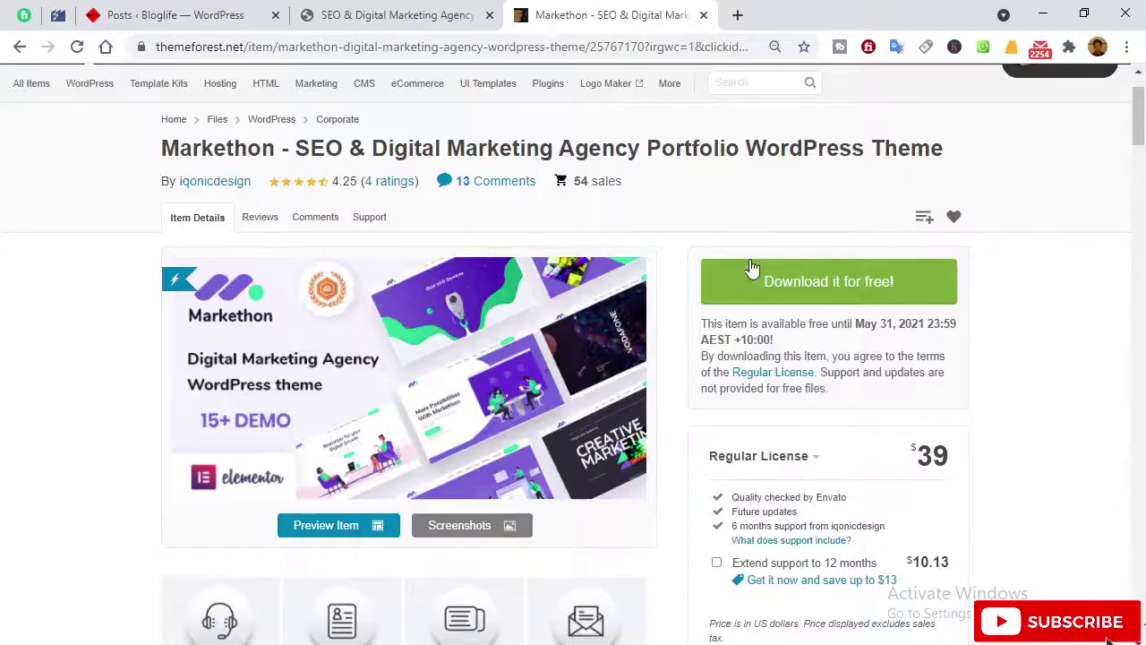
Download the Markethon theme for free and show the newest downloaded zip in its folder.
left_click(811, 287)
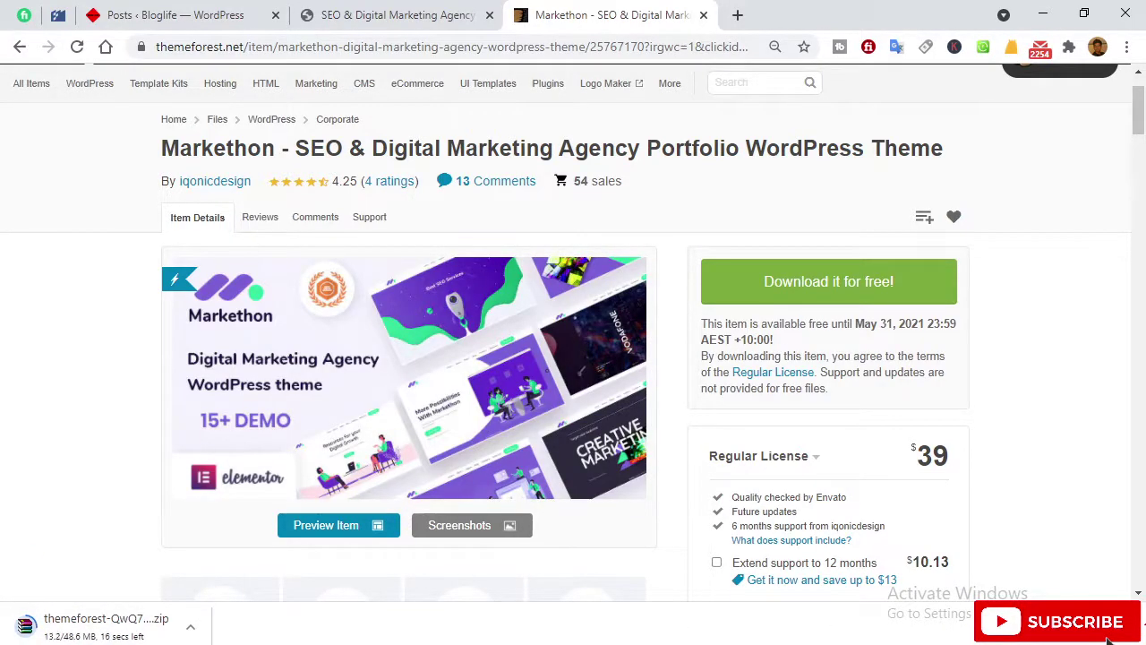
left_click(1097, 627)
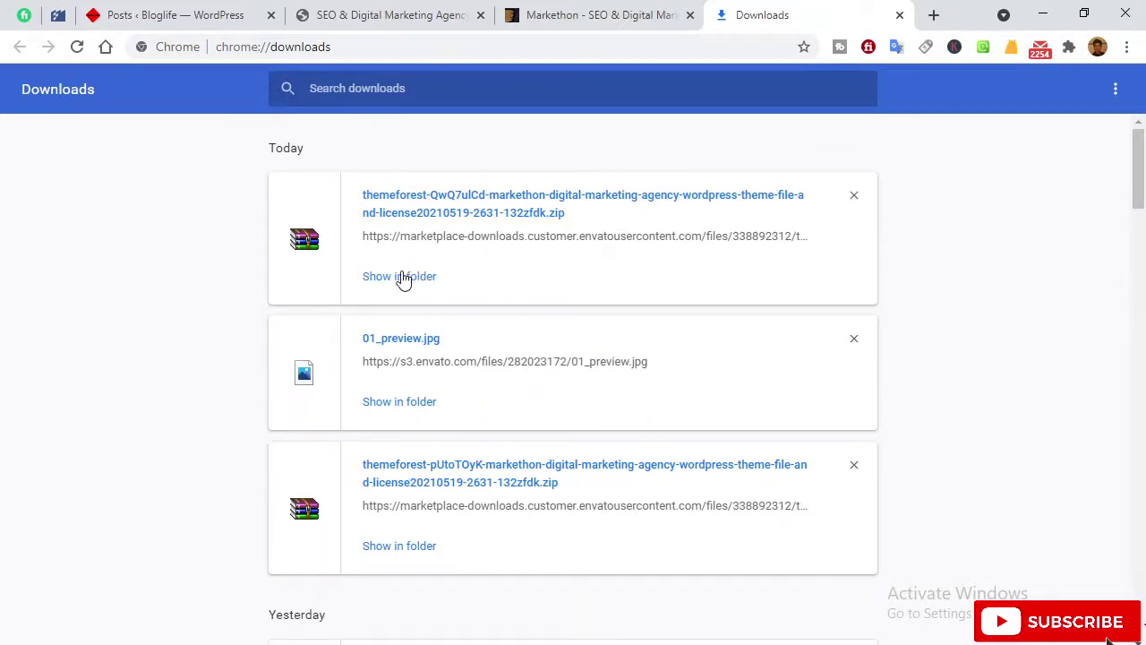
left_click(399, 276)
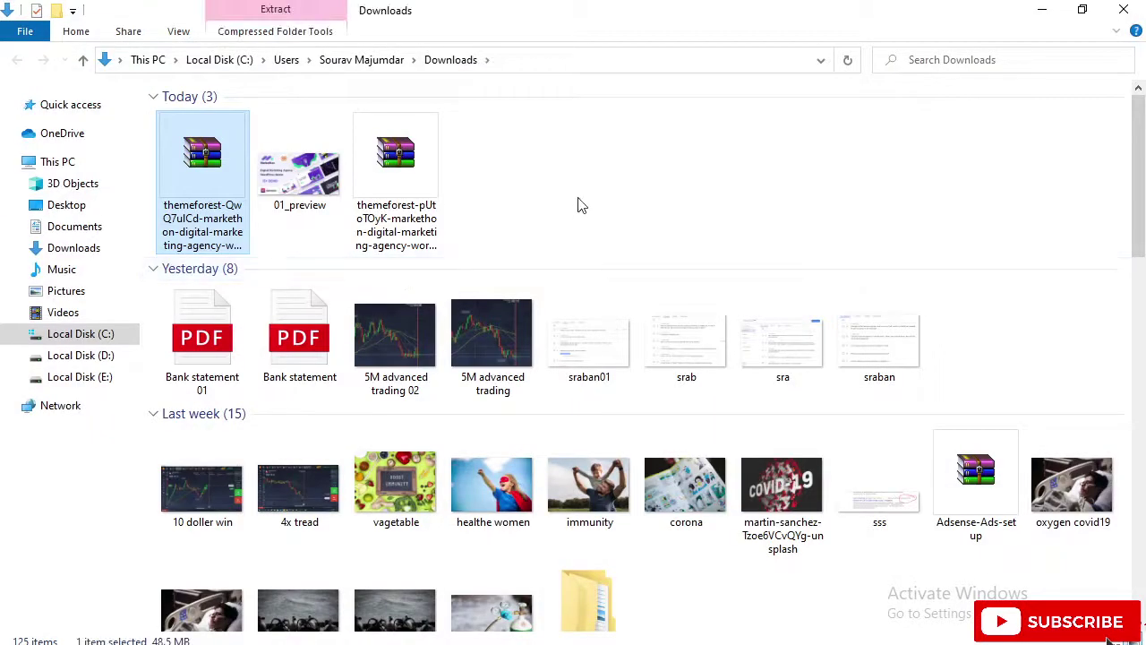
Extract the newly downloaded Markethon zip into its own folder with the default extraction options and open that folder.
right_click(202, 217)
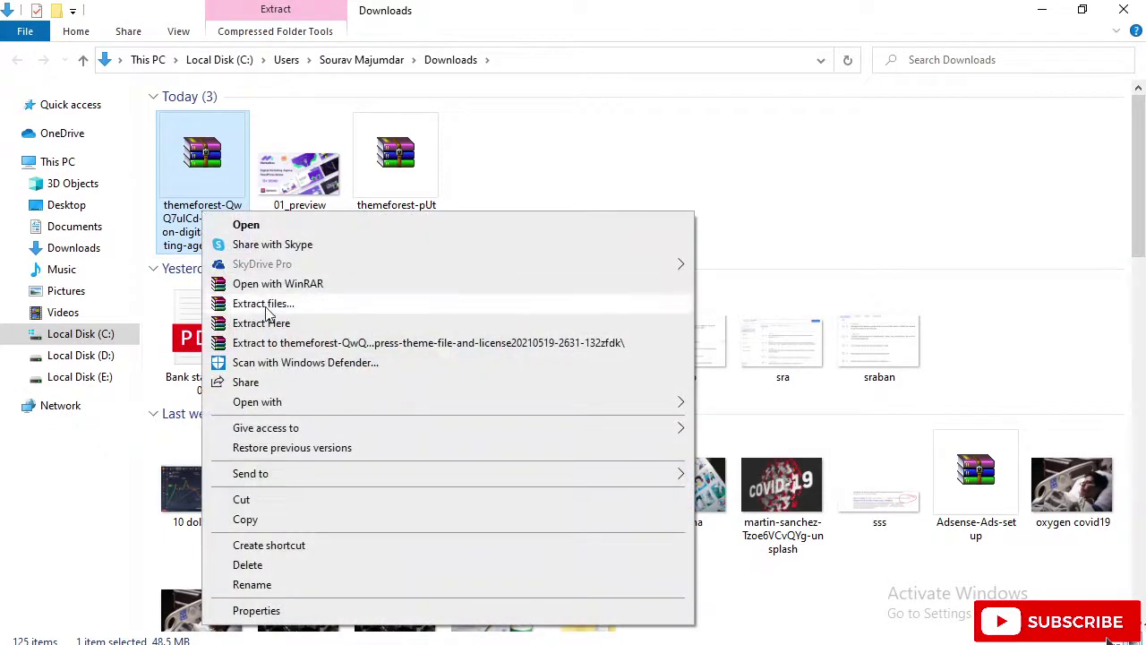
left_click(215, 302)
left_click(627, 518)
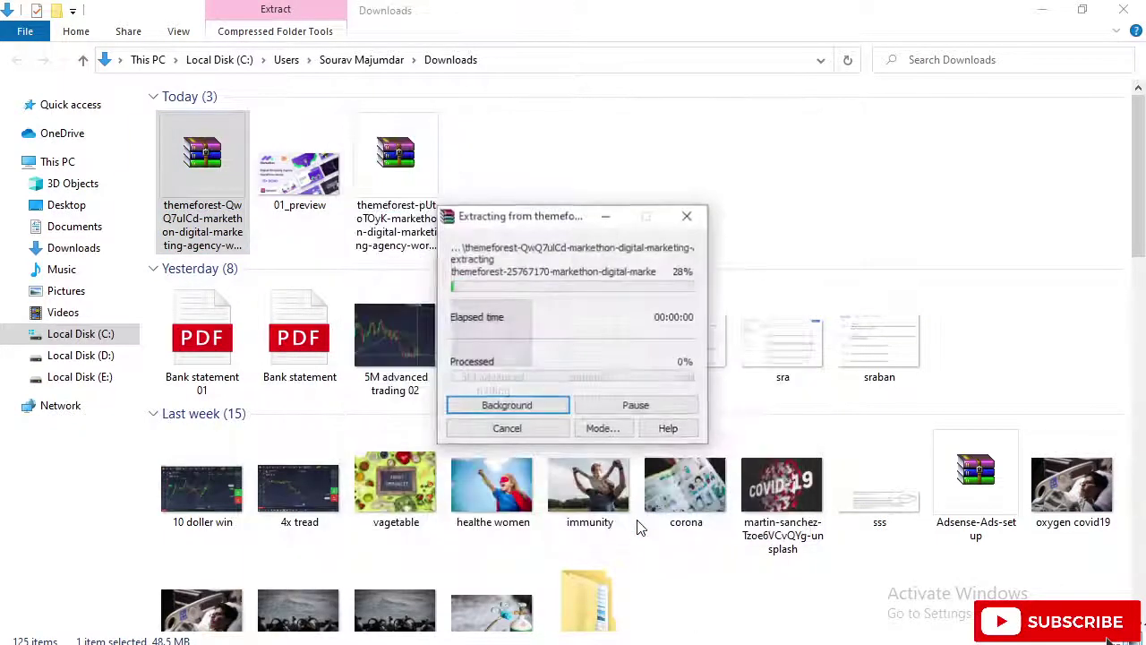
double_click(492, 170)
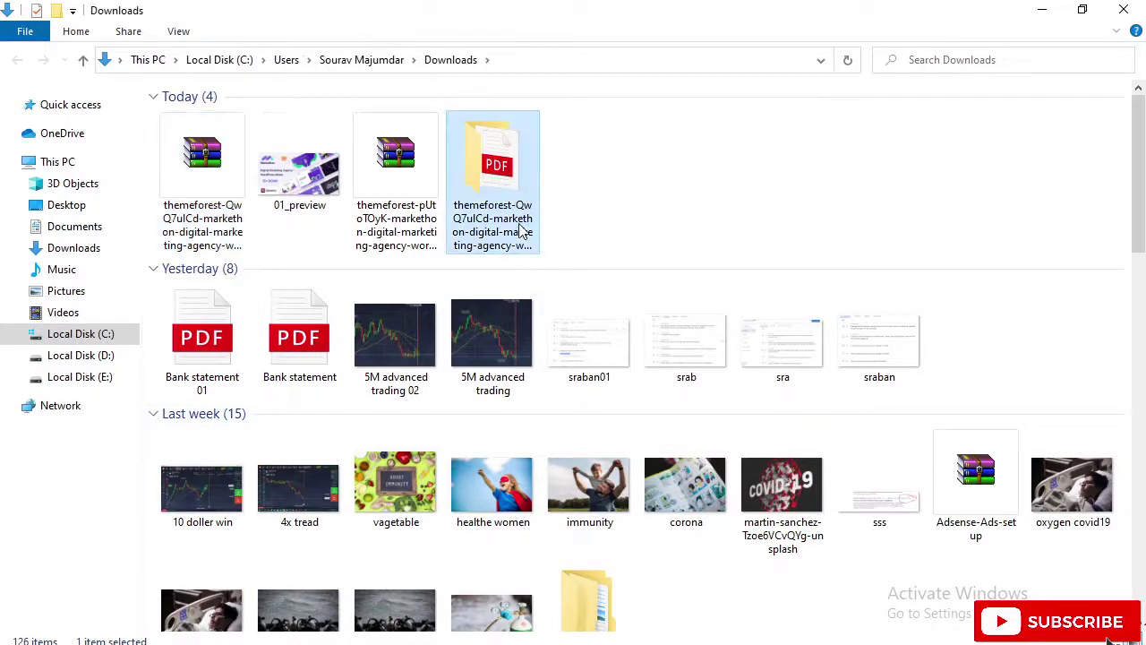
Extract the inner Markethon theme archive with the default options and open the markethon_main folder inside the result.
left_click(234, 122)
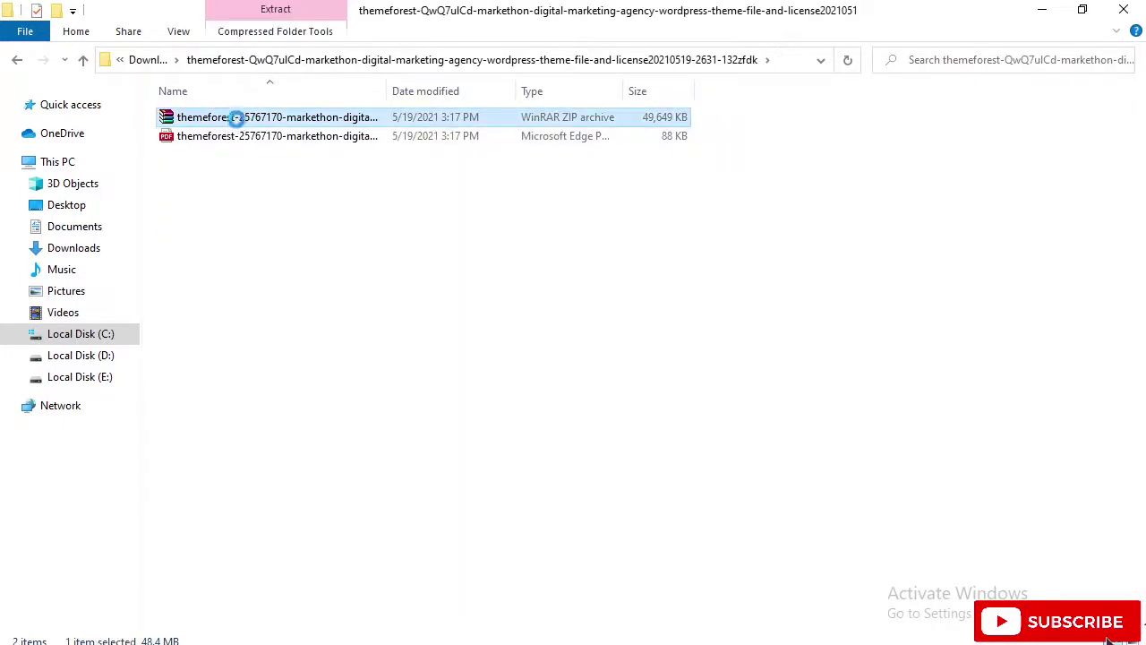
right_click(234, 117)
left_click(296, 211)
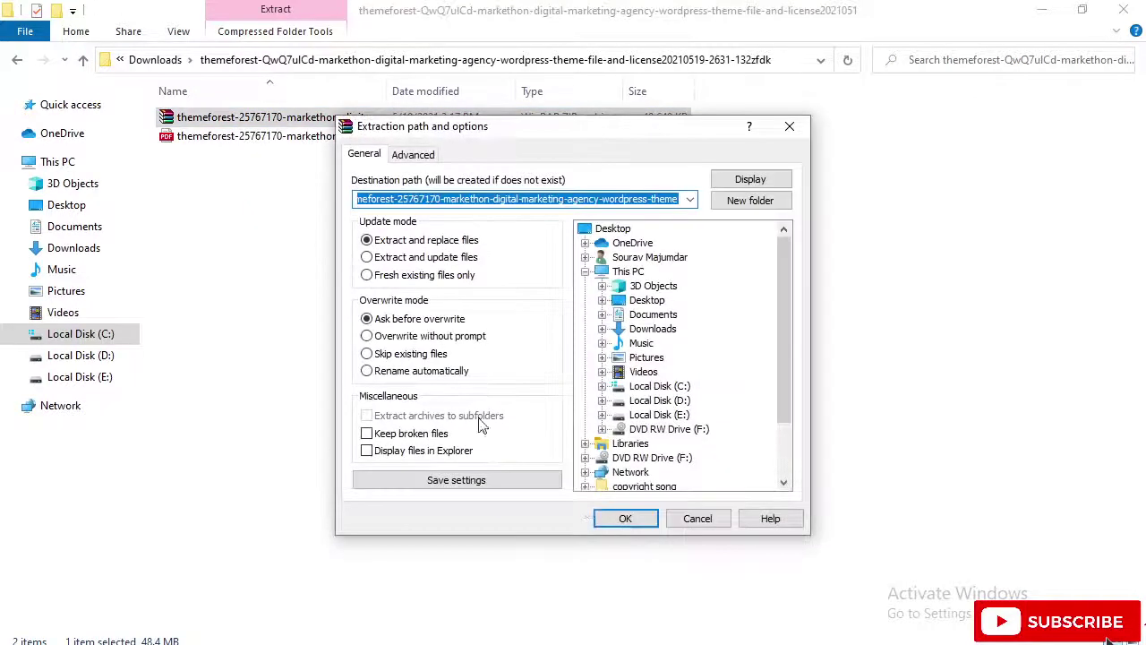
left_click(622, 519)
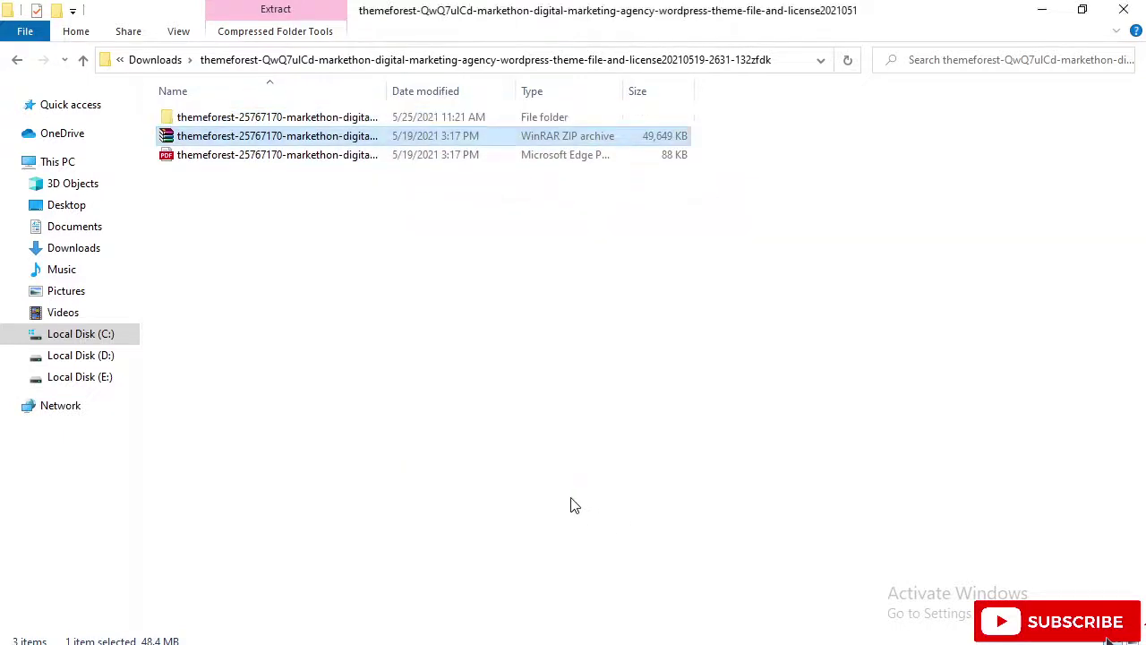
double_click(280, 117)
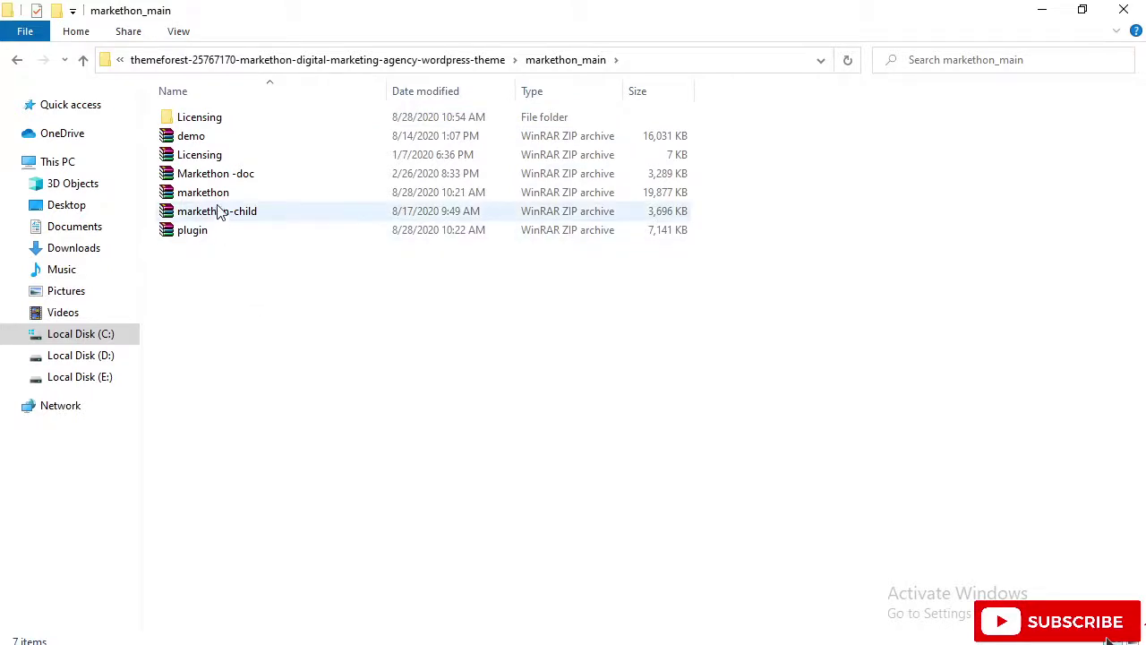
right_click(300, 301)
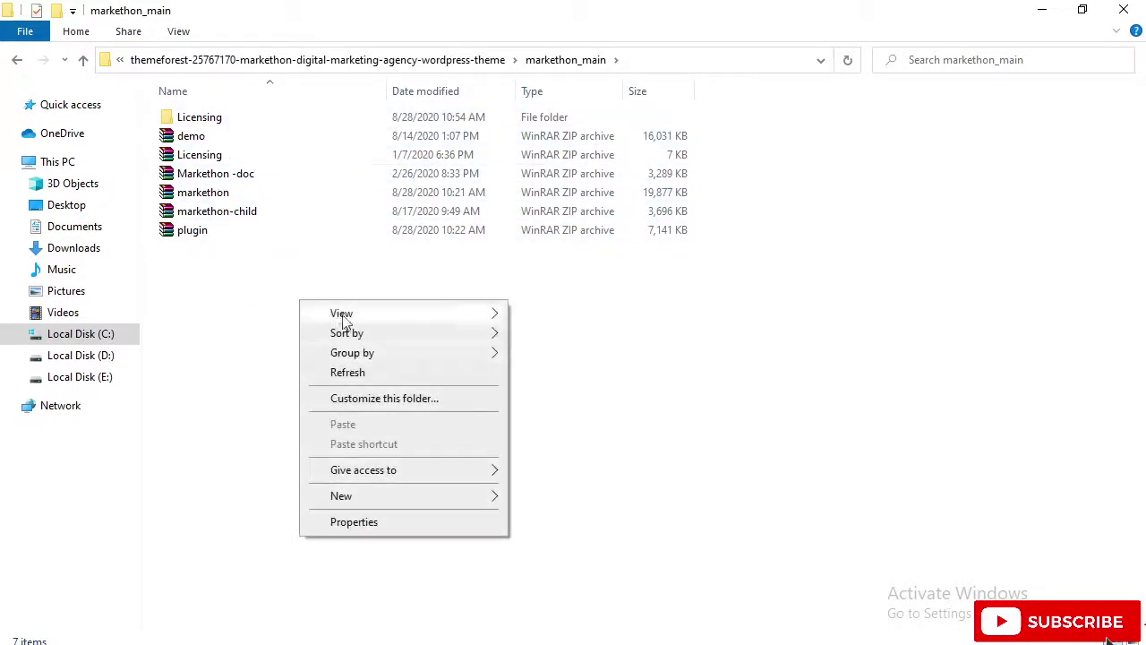
left_click(378, 372)
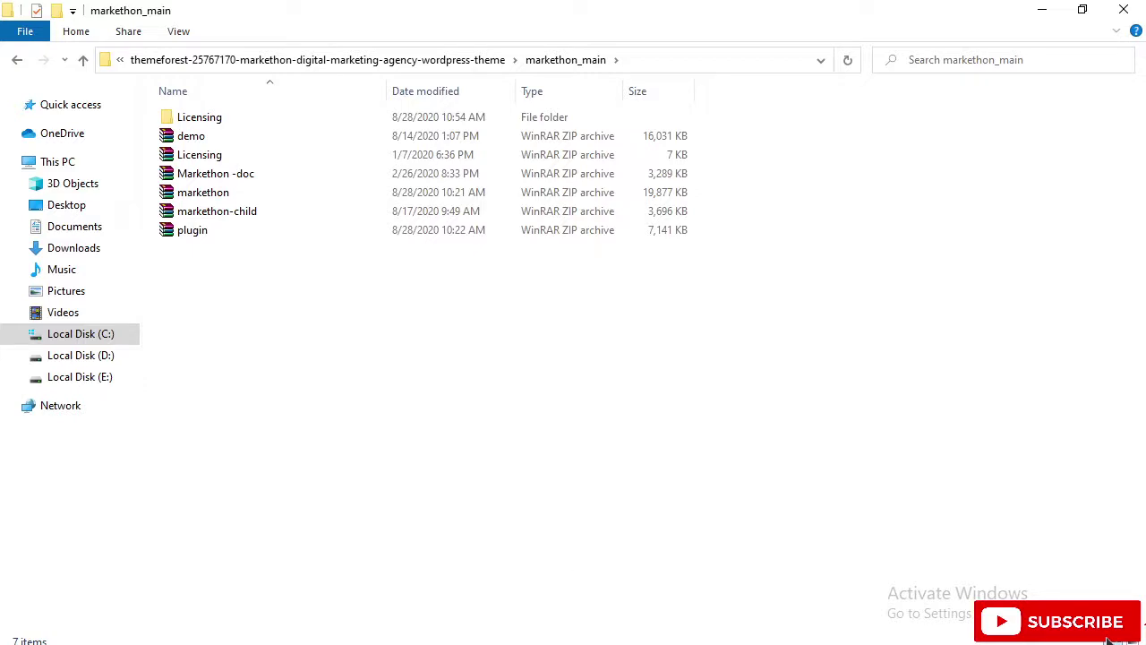
Switch to Firefox and open the theme upload form in the local Thecodestar site's WordPress admin.
left_click(555, 573)
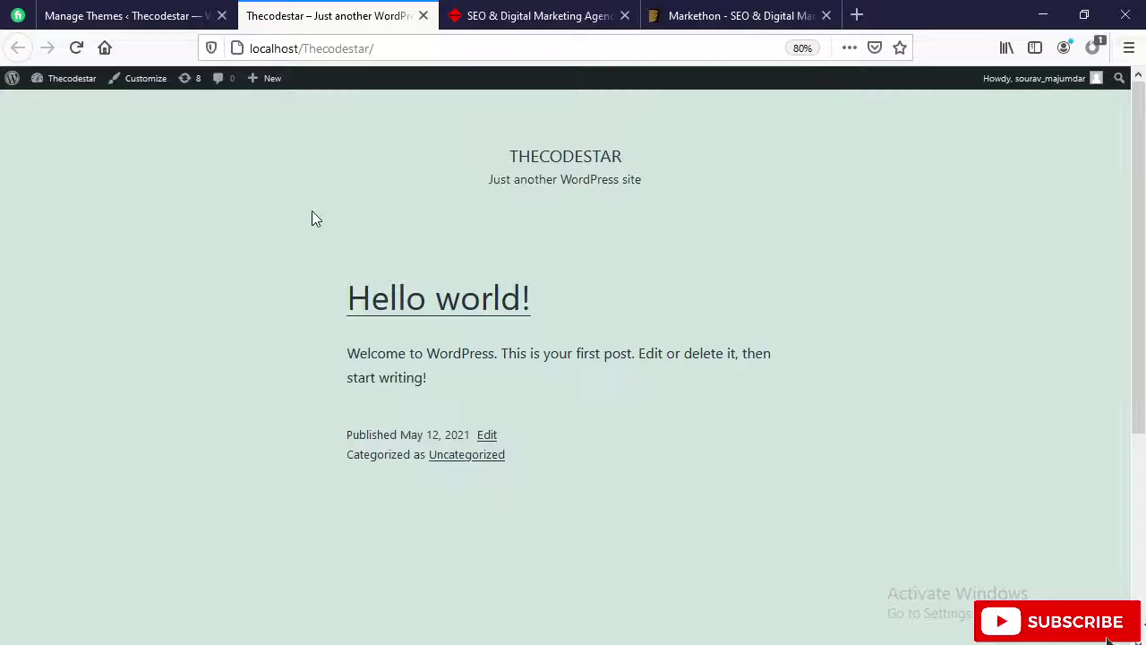
left_click(132, 16)
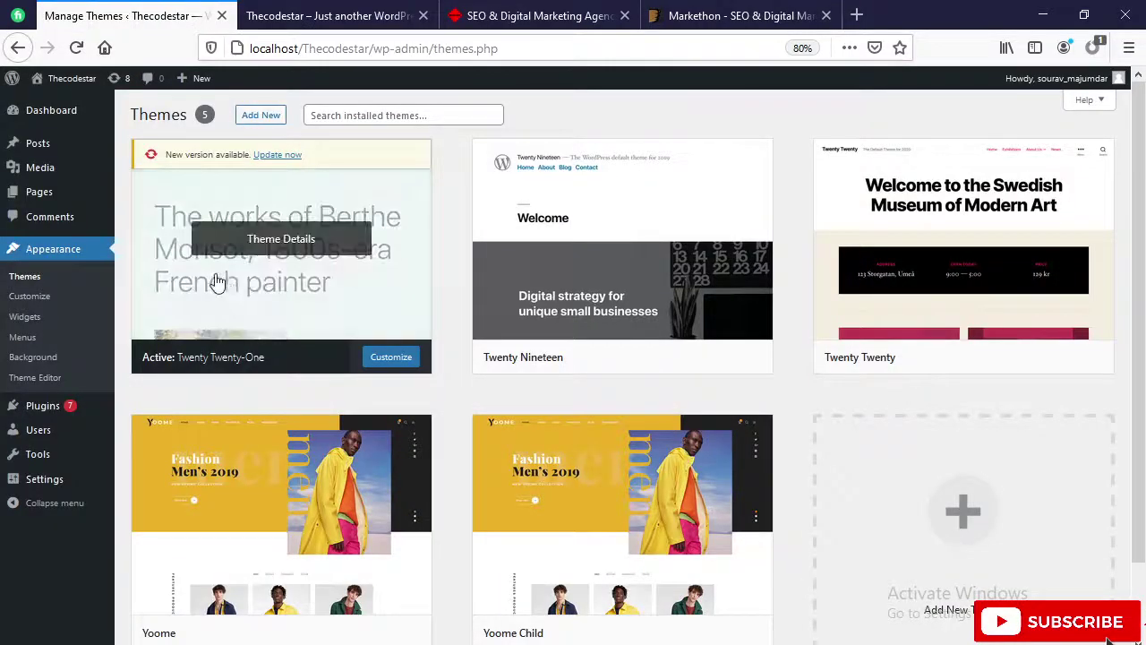
left_click(36, 280)
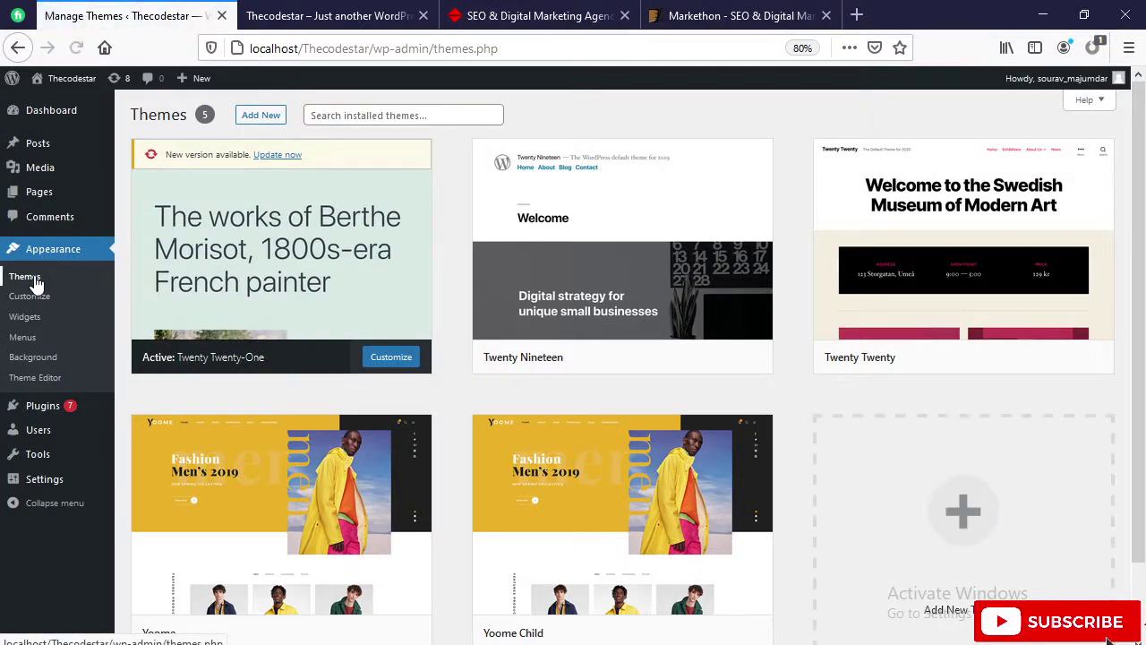
left_click(257, 122)
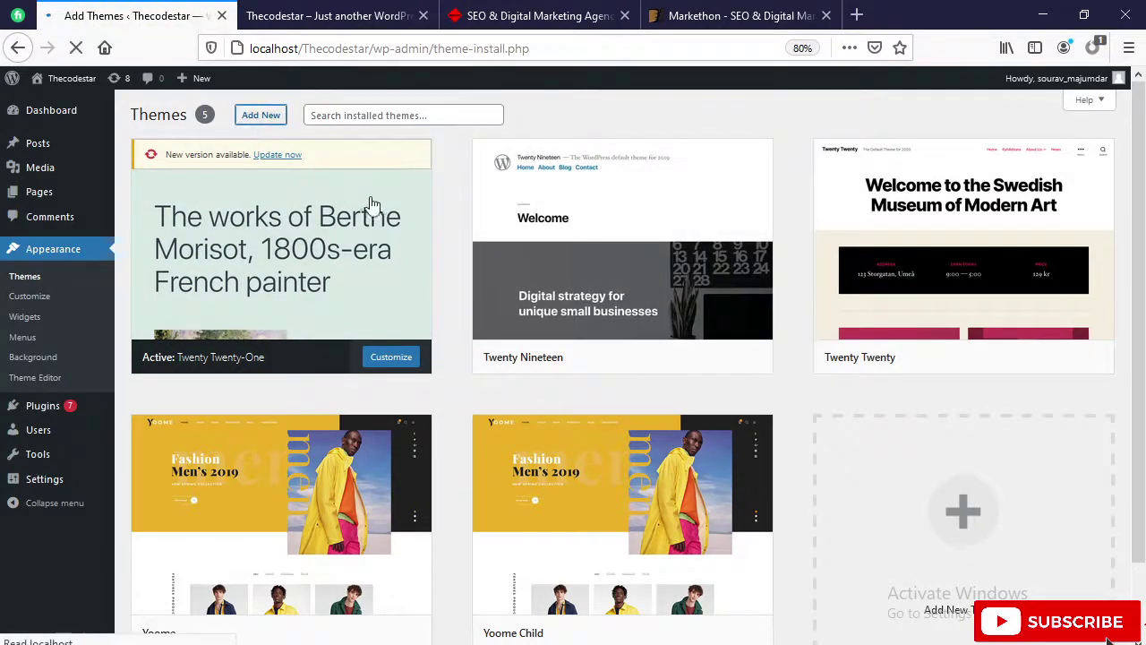
key("ctrl+0")
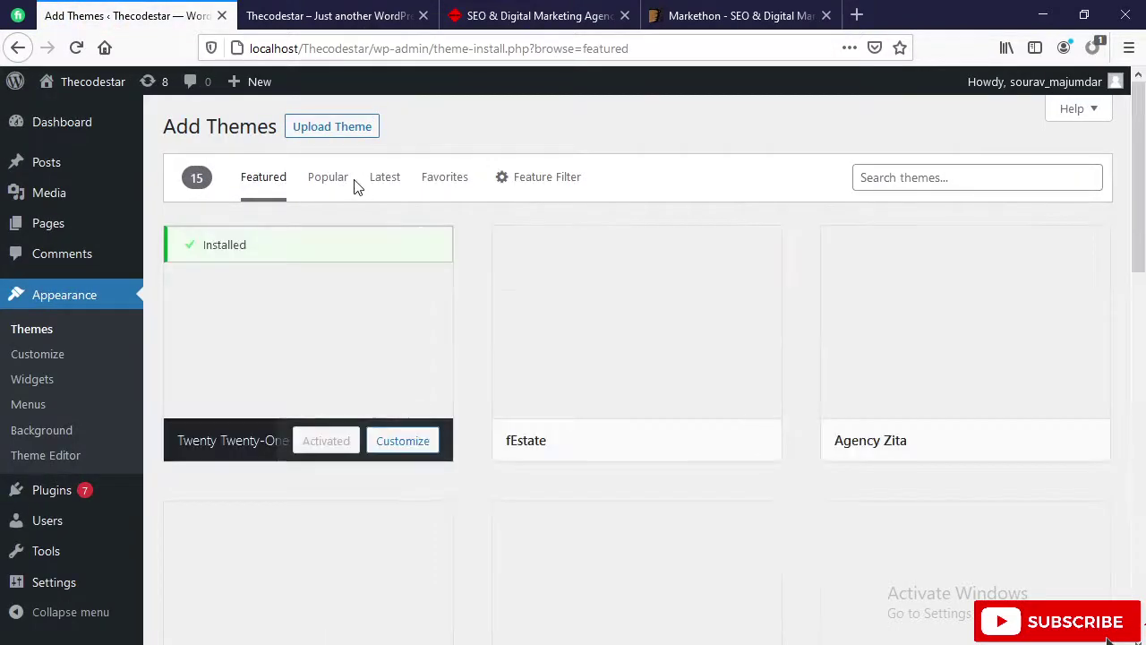
left_click(338, 136)
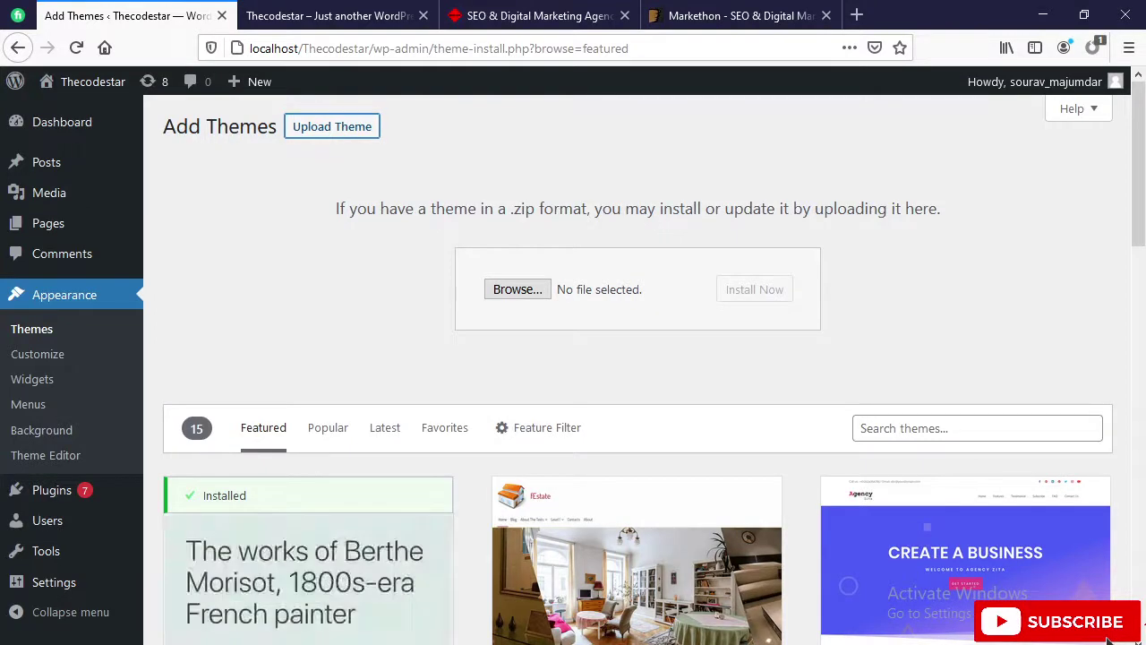
Supply markethon.zip from the markethon_main folder as the theme file to upload and install it.
mouse_move(242, 640)
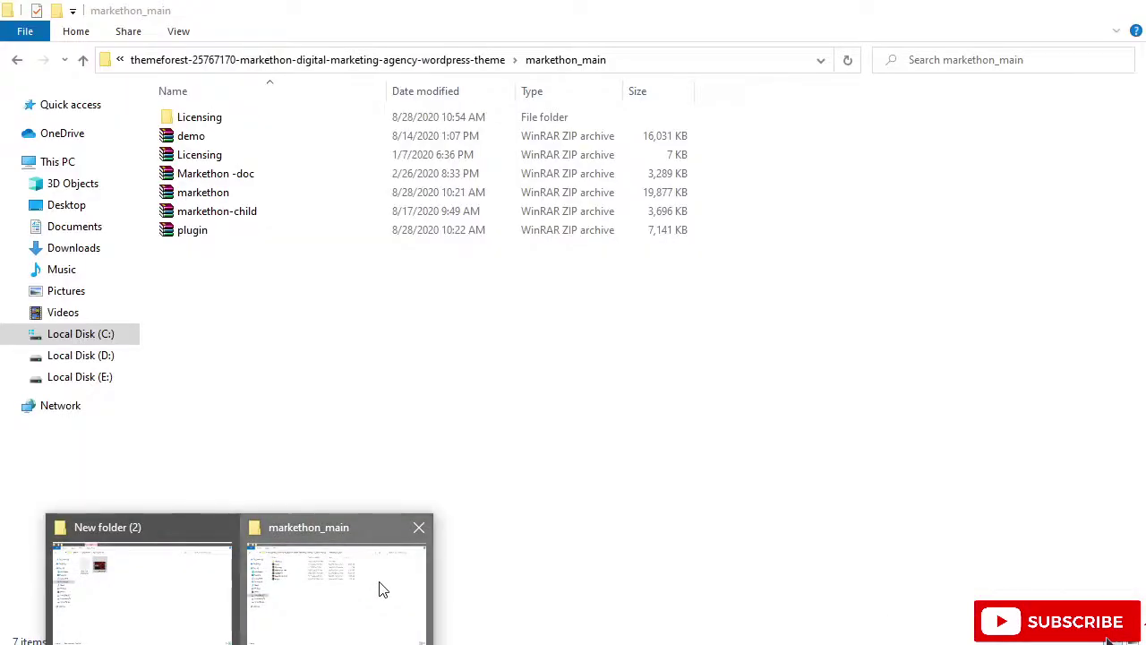
left_click(381, 588)
left_click(206, 194)
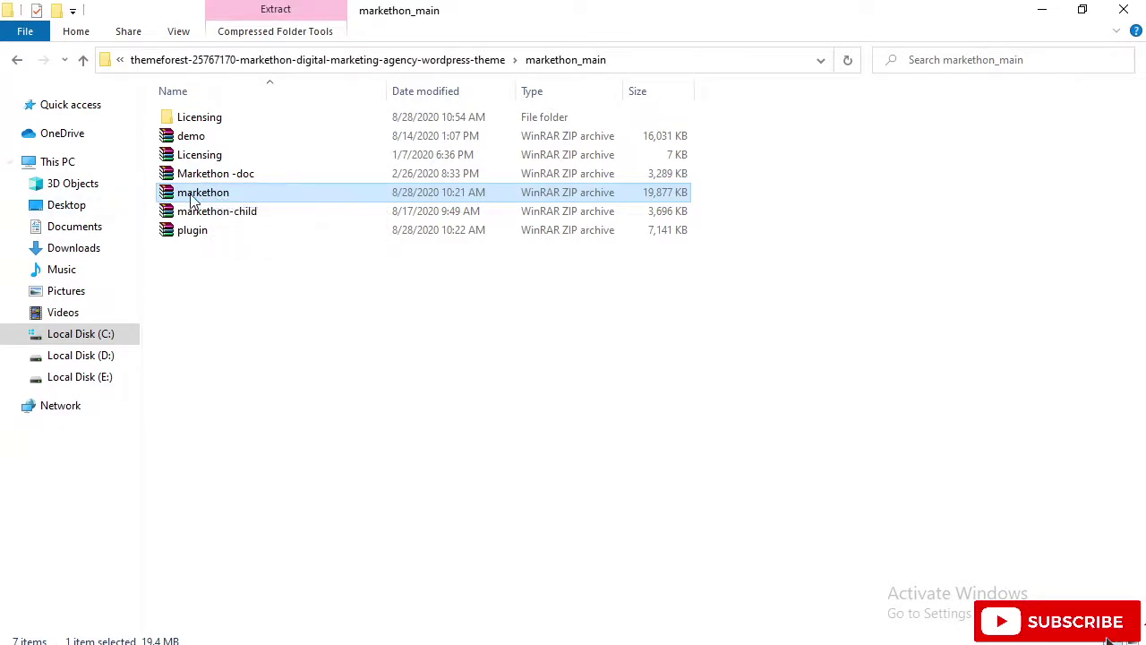
left_click_drag(183, 199, 524, 281)
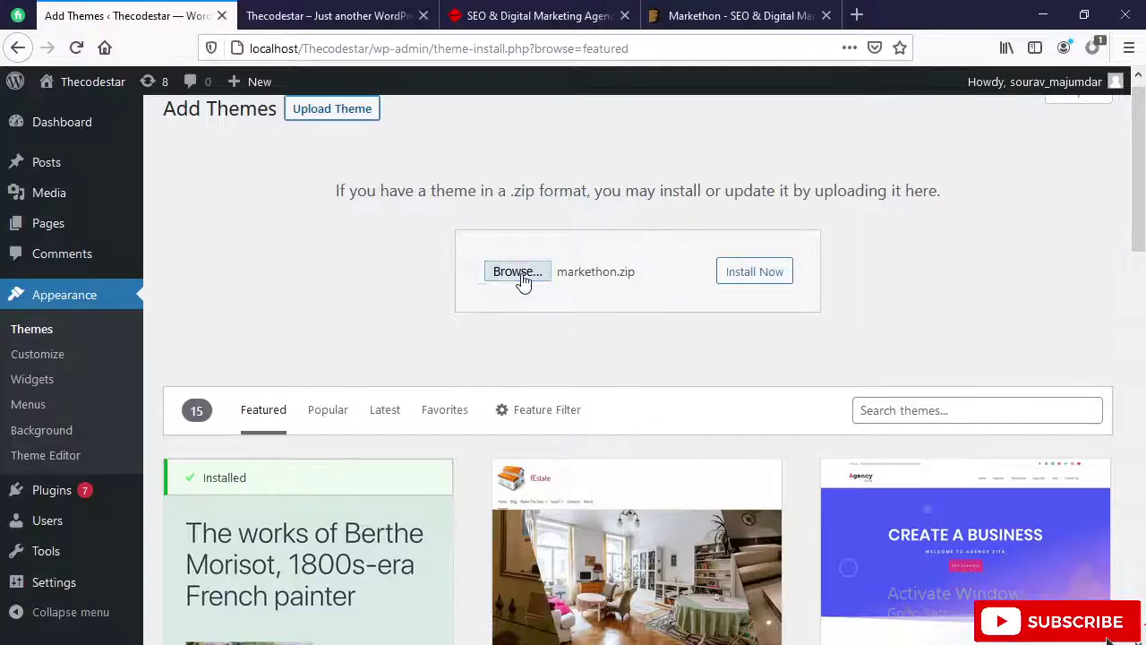
left_click(759, 278)
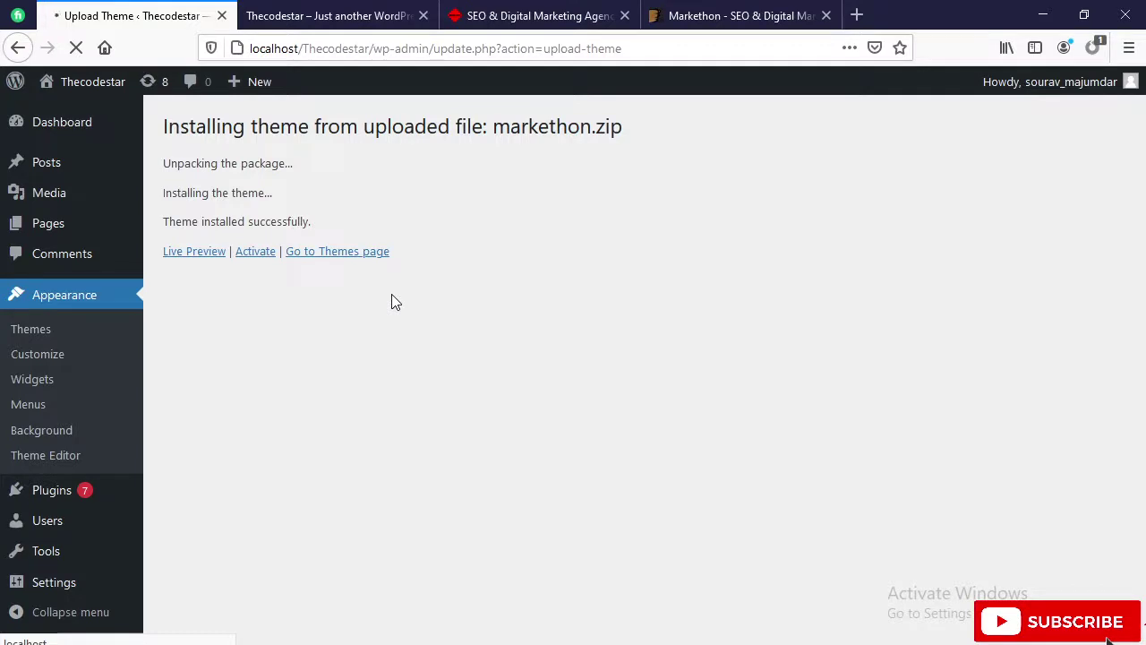
Upload markethon-child.zip from the markethon_main folder as a new theme and install it.
left_click(354, 257)
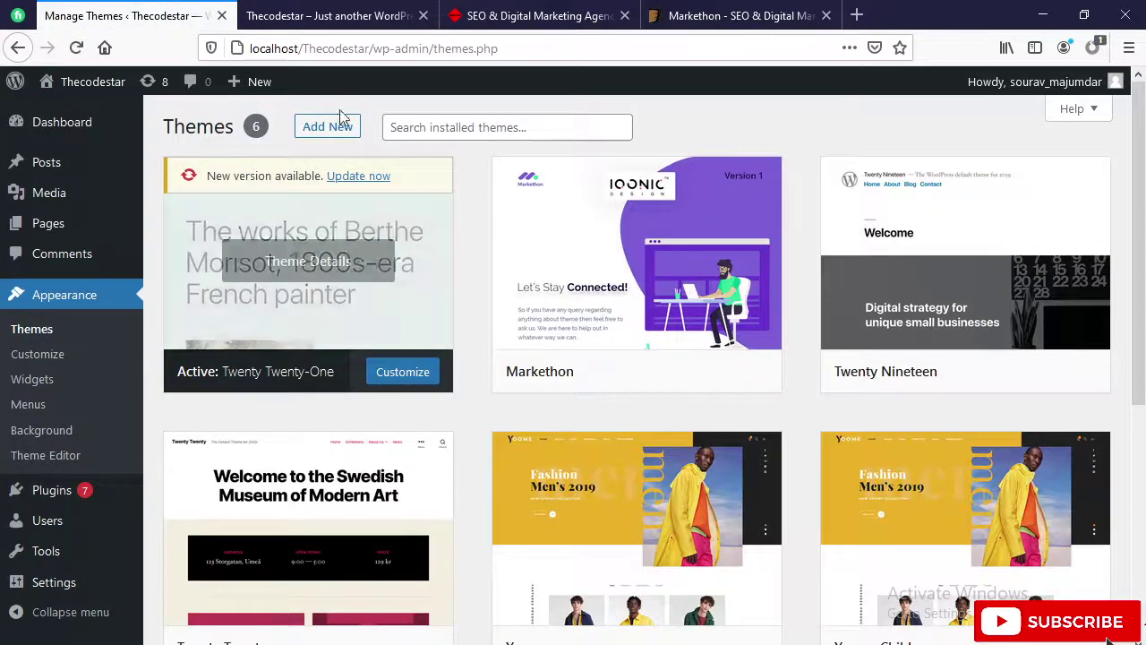
left_click(328, 134)
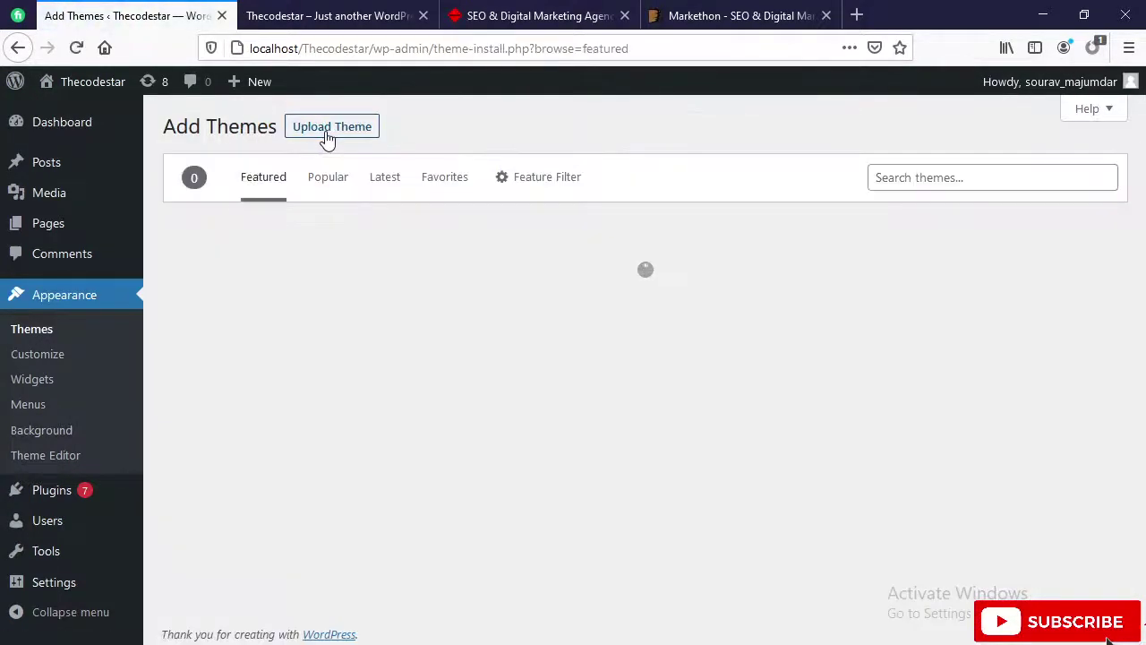
left_click(329, 134)
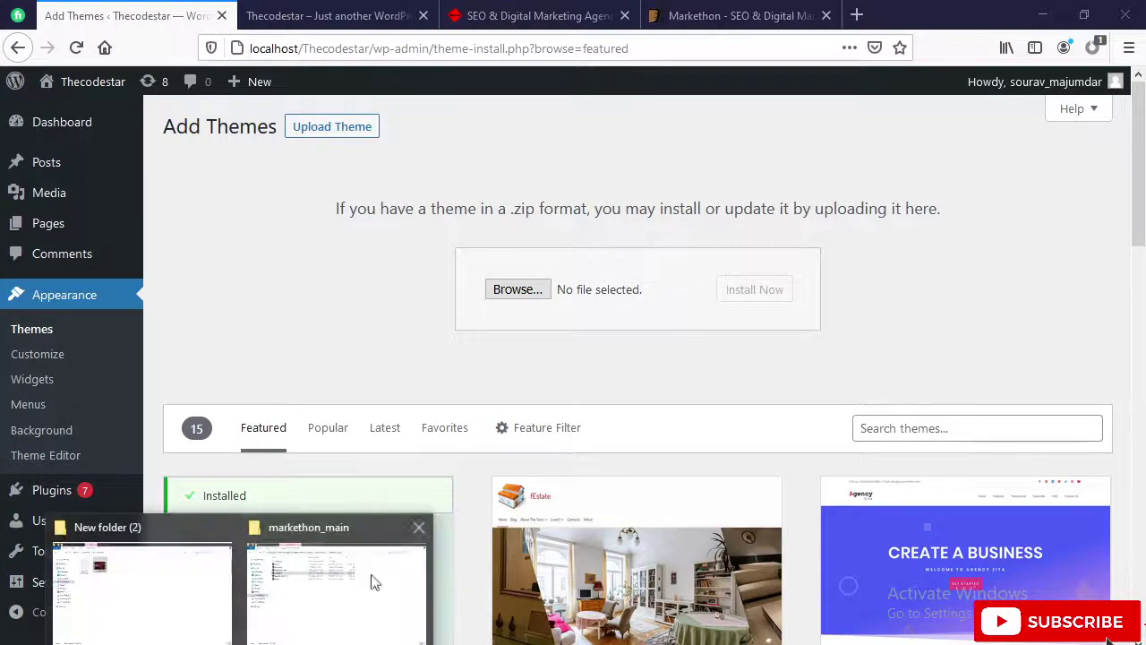
left_click(370, 582)
left_click(209, 215)
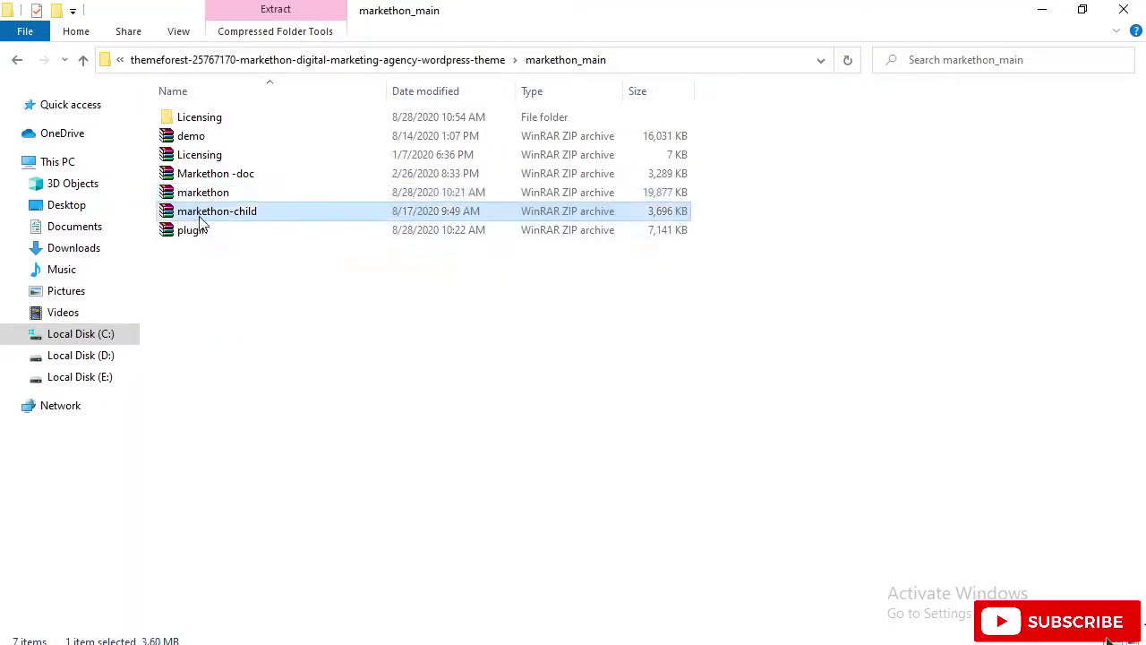
left_click_drag(201, 219, 532, 289)
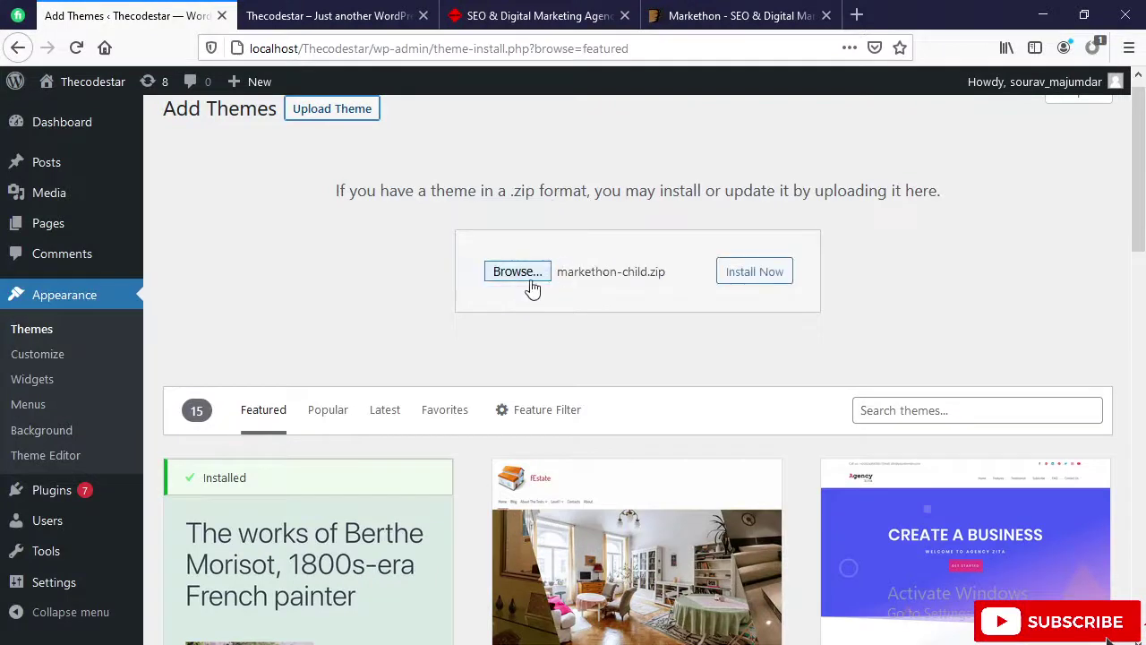
left_click(748, 287)
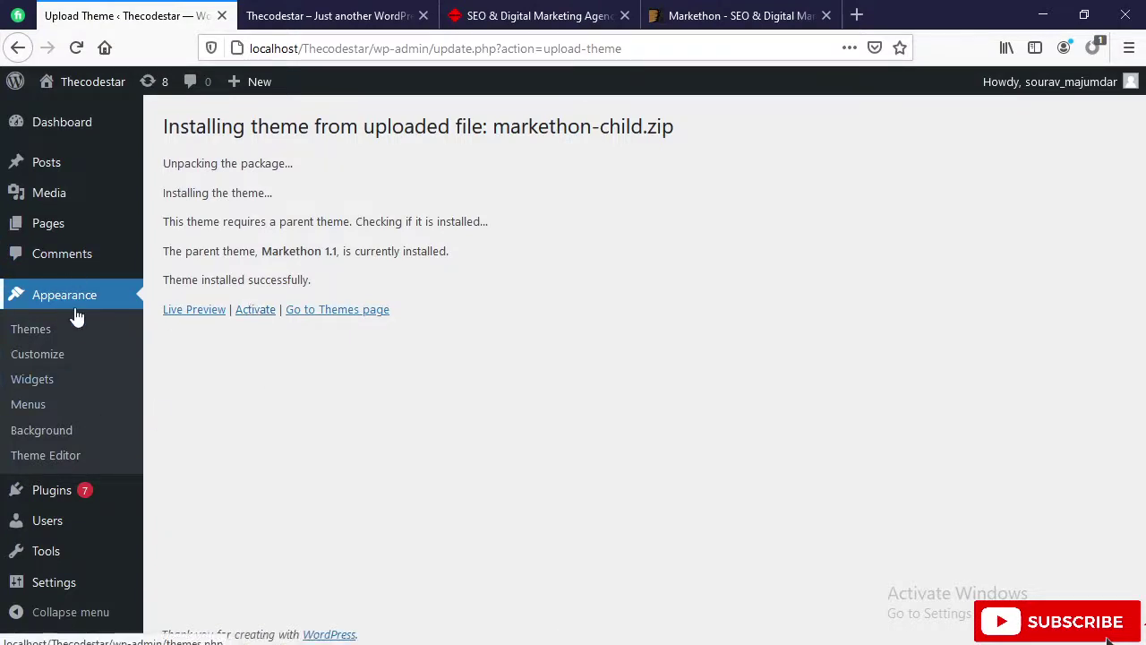
Open the form for uploading a new plugin in the WordPress admin.
mouse_move(52, 493)
left_click(204, 498)
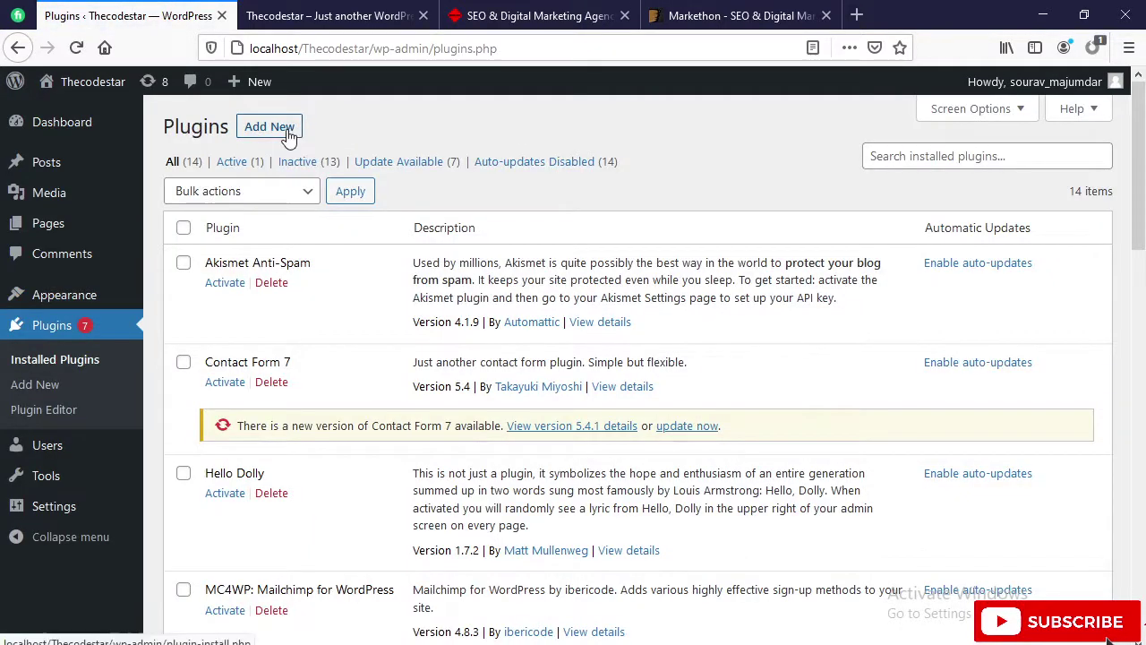
left_click(289, 136)
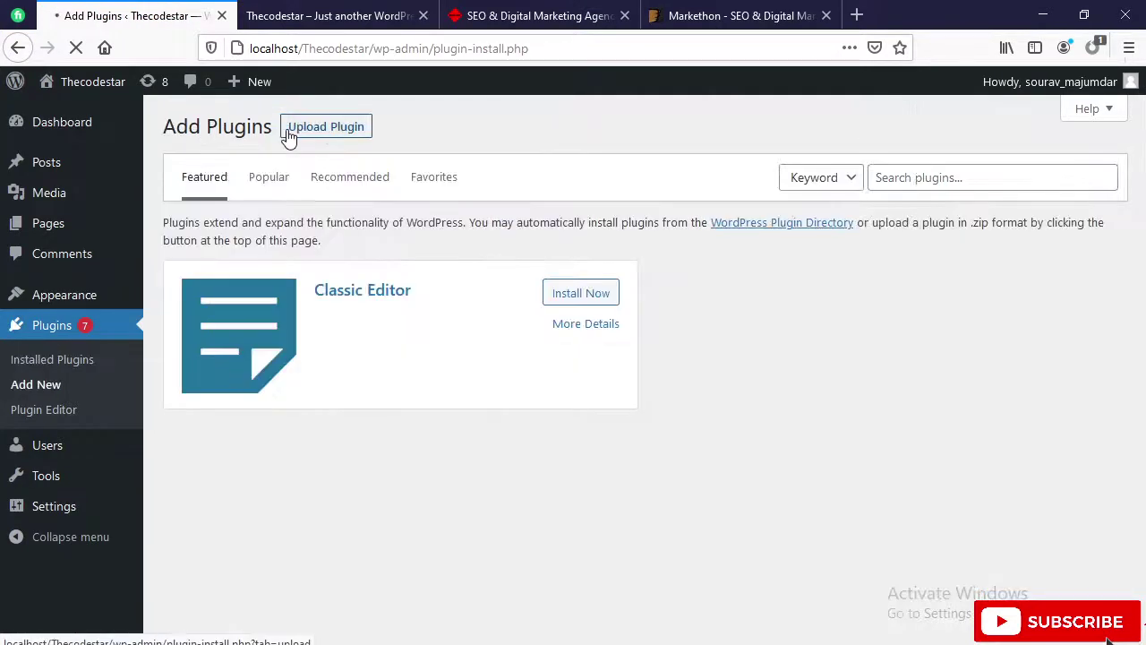
left_click(315, 128)
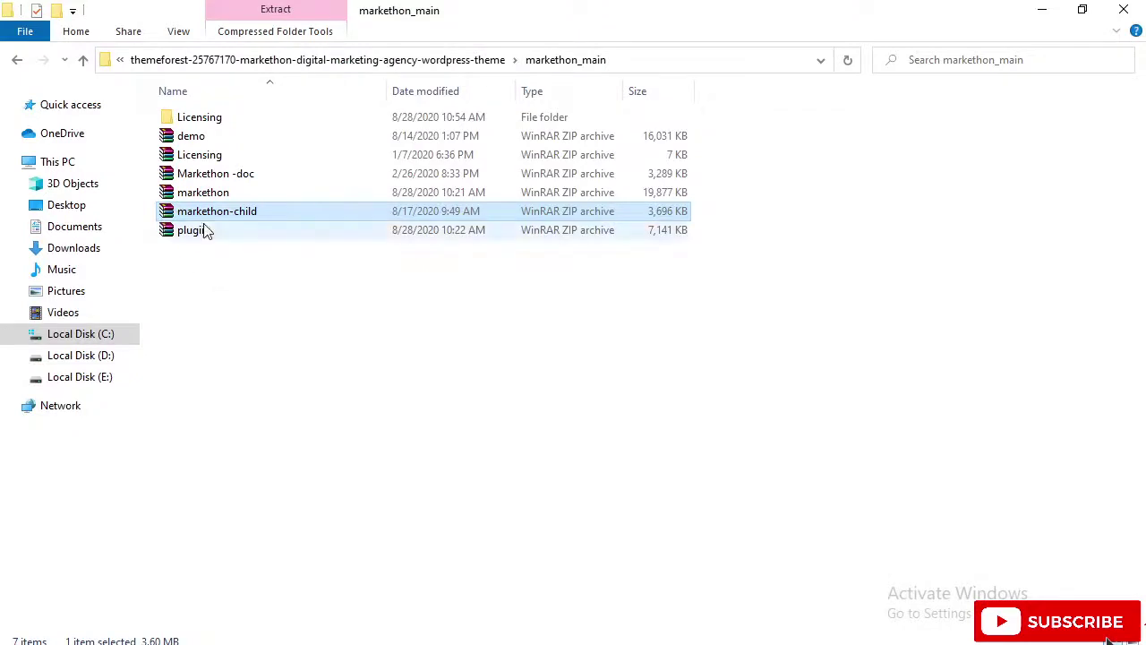
Extract the plugin archive in markethon_main with the default options and open the inner plugin folder.
left_click(206, 233)
right_click(240, 232)
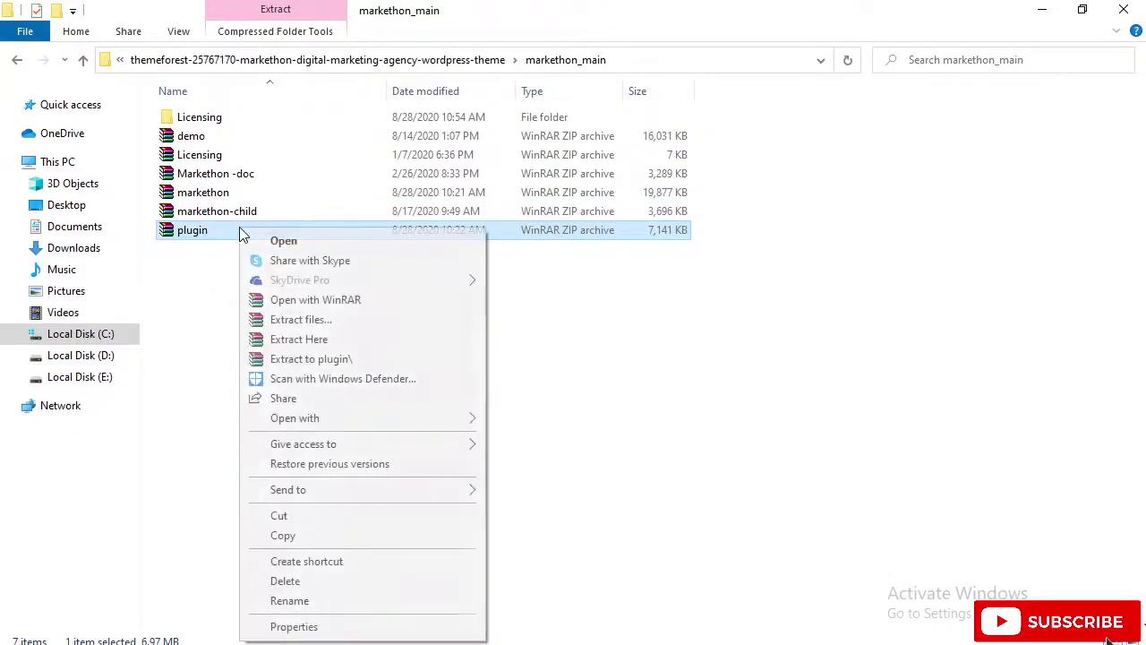
left_click(313, 322)
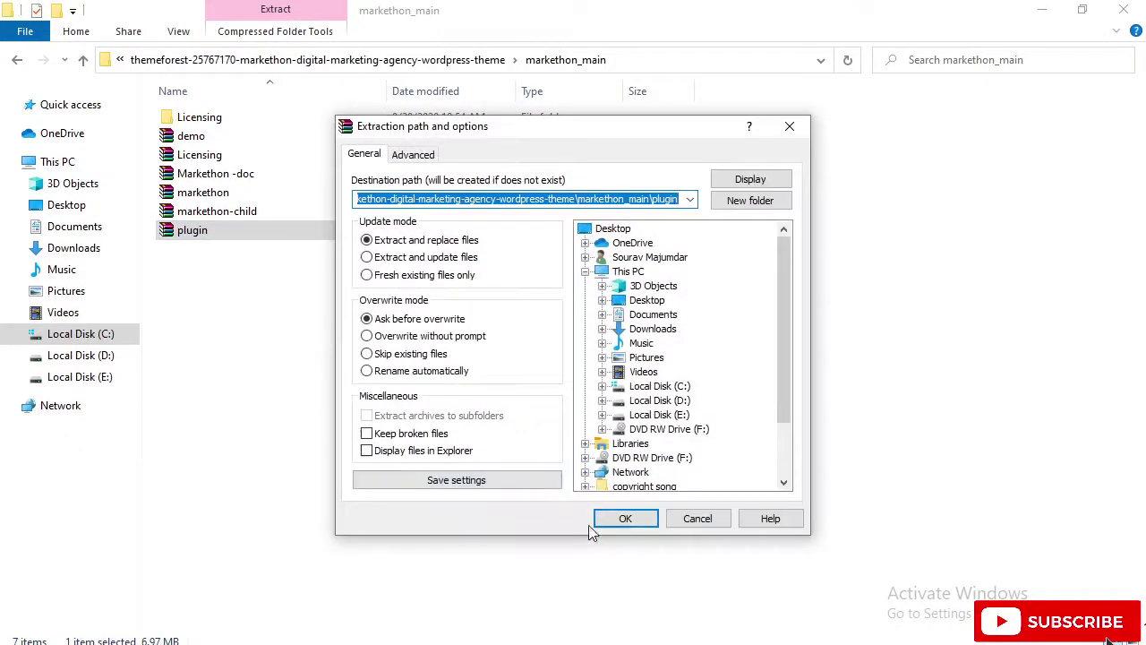
left_click(623, 519)
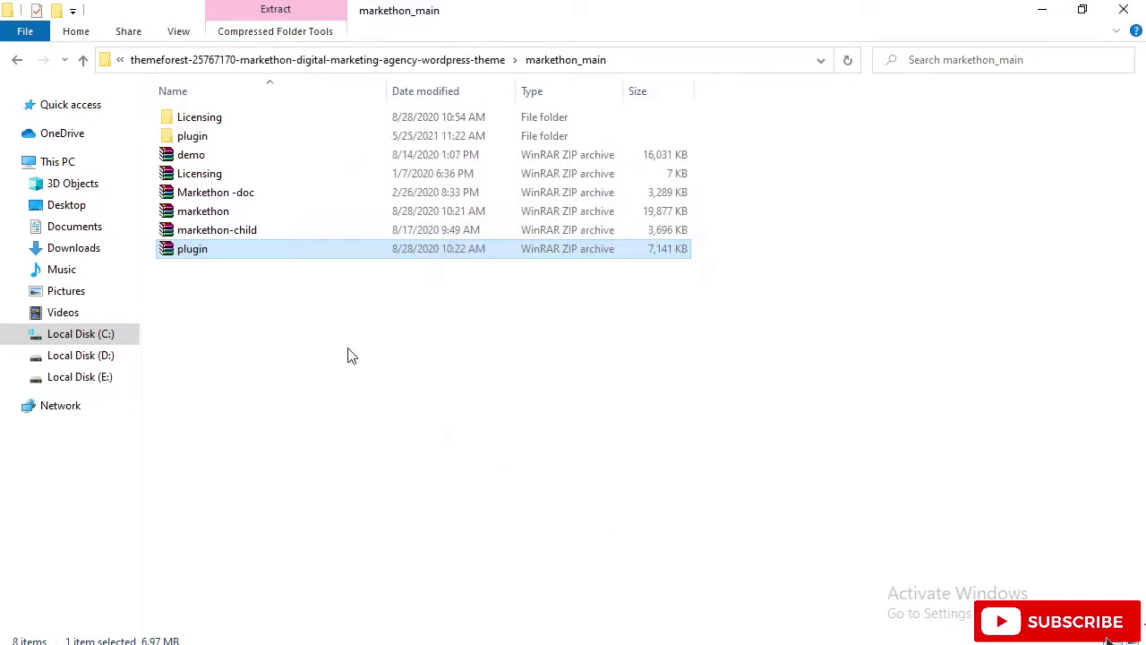
double_click(207, 135)
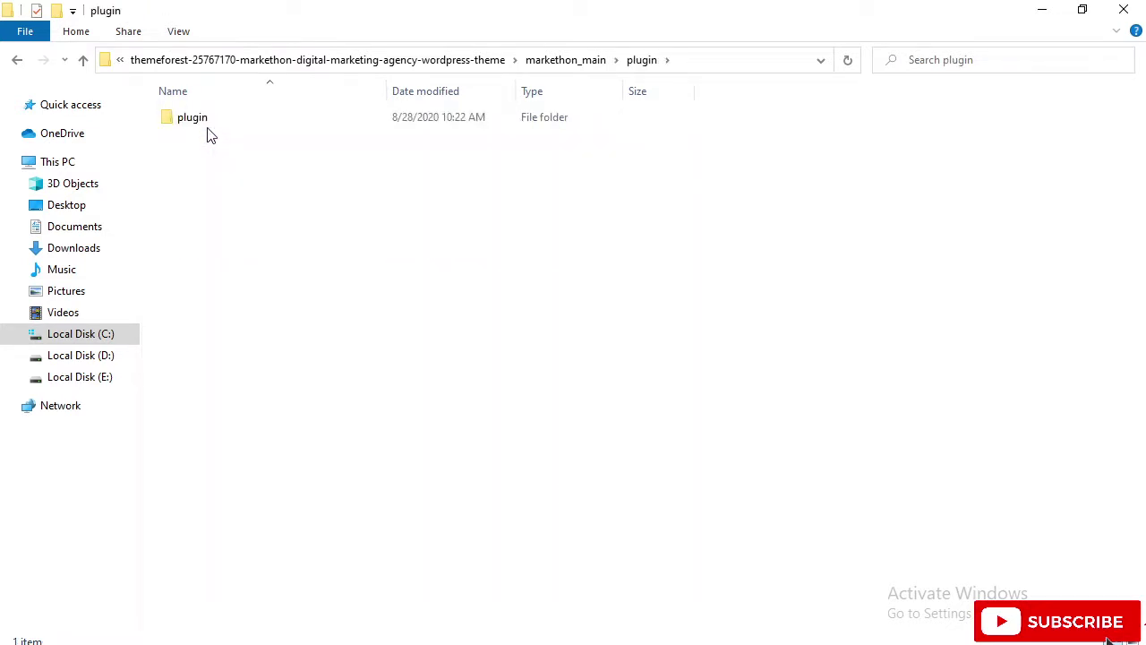
double_click(207, 120)
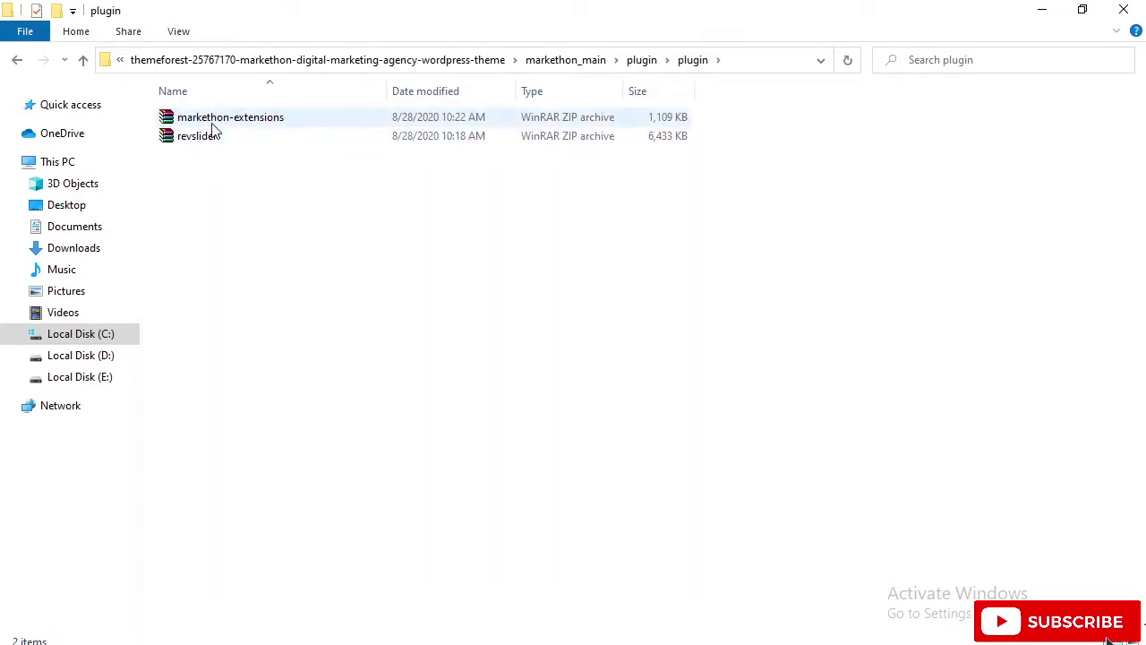
Supply the markethon-extensions archive from the plugin folder as the plugin file to upload and install it.
left_click_drag(213, 125, 520, 298)
left_click(762, 289)
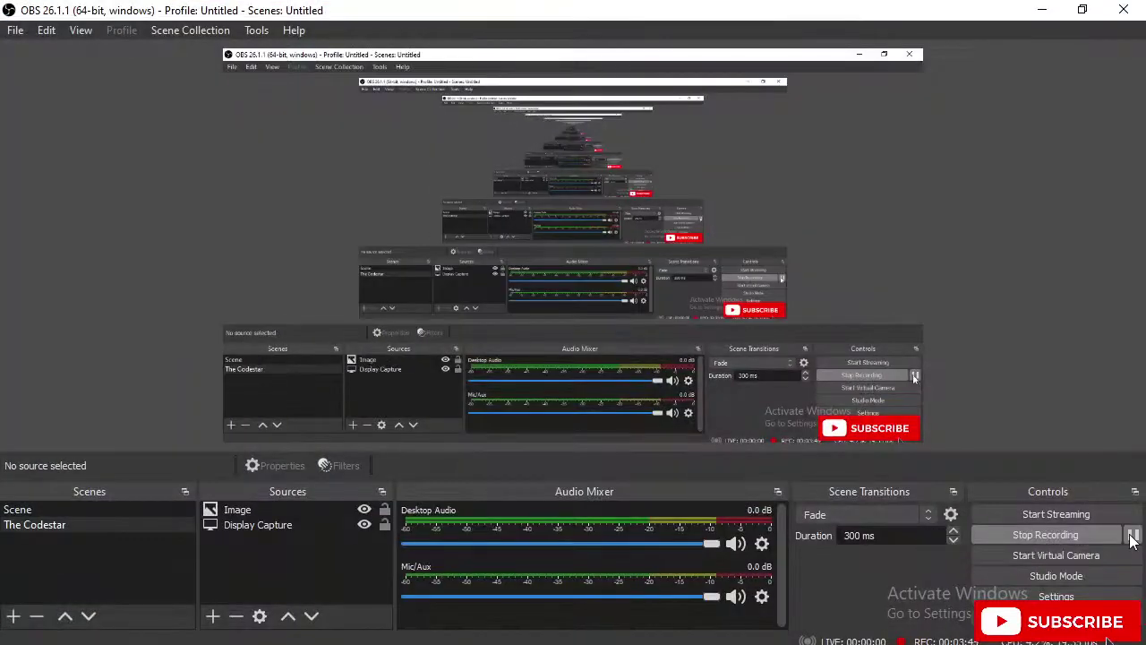
left_click(1134, 534)
left_click(1133, 534)
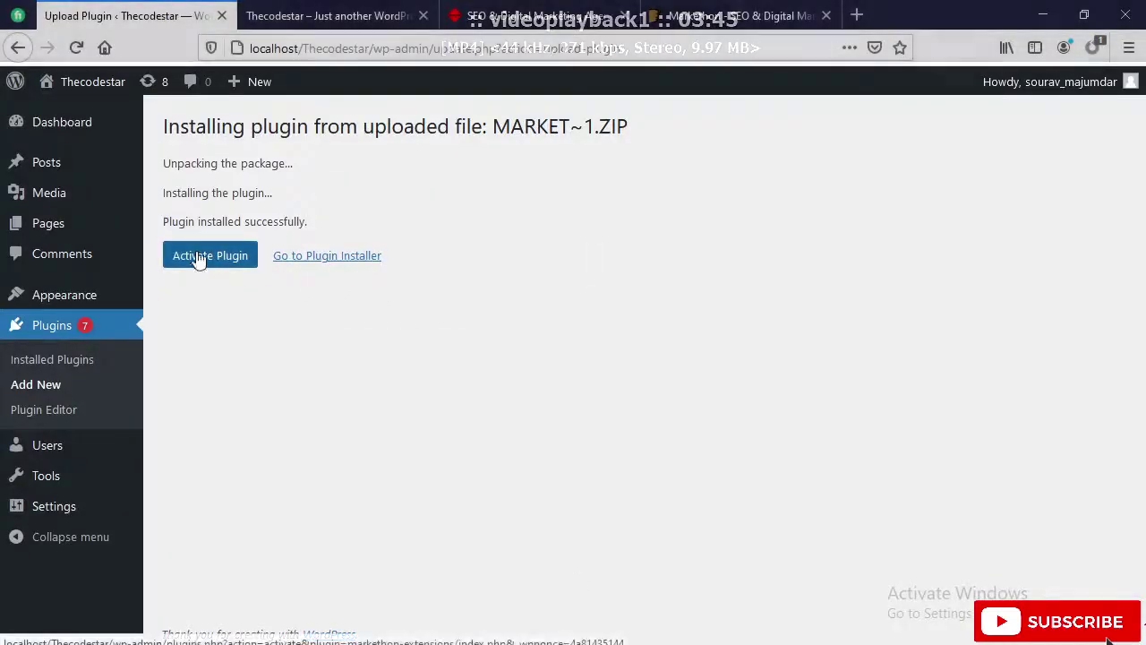
Return to the plugin upload form, supply revslider.zip from the plugin folder and install it.
left_click(89, 358)
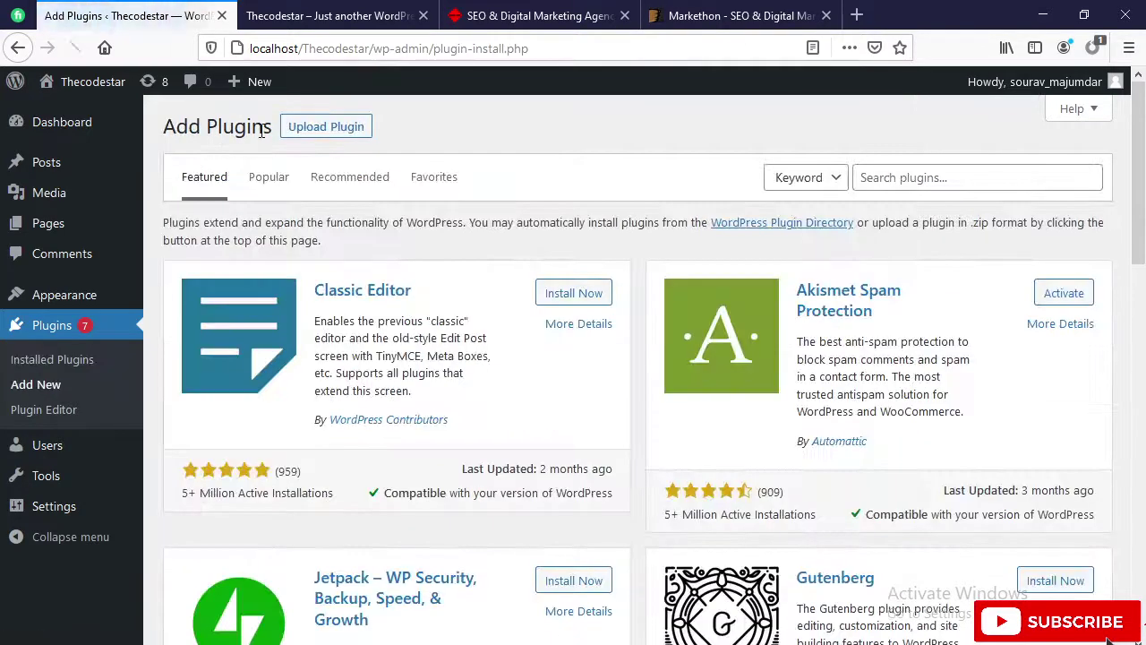
left_click(348, 129)
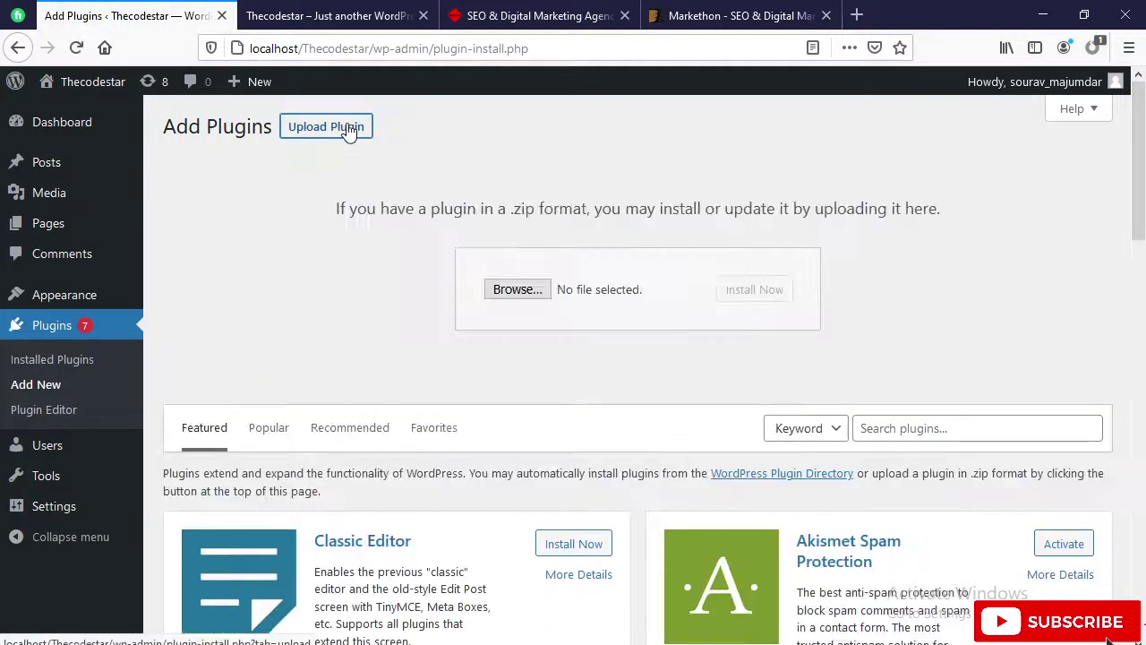
left_click(329, 570)
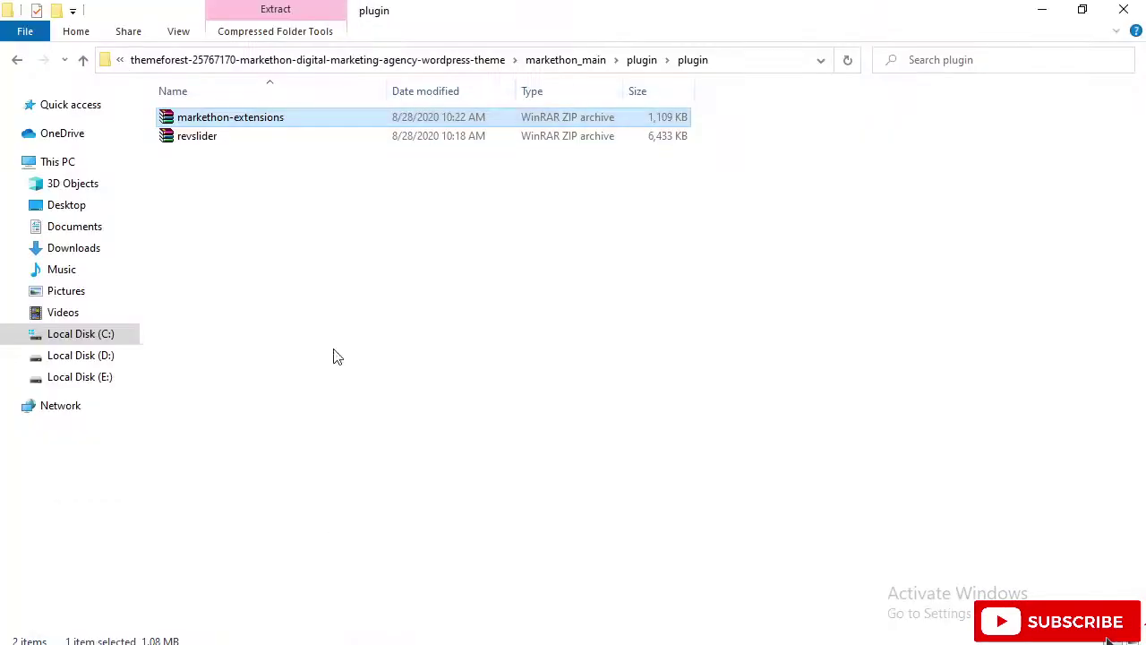
left_click(194, 140)
left_click_drag(532, 421, 519, 273)
left_click(754, 274)
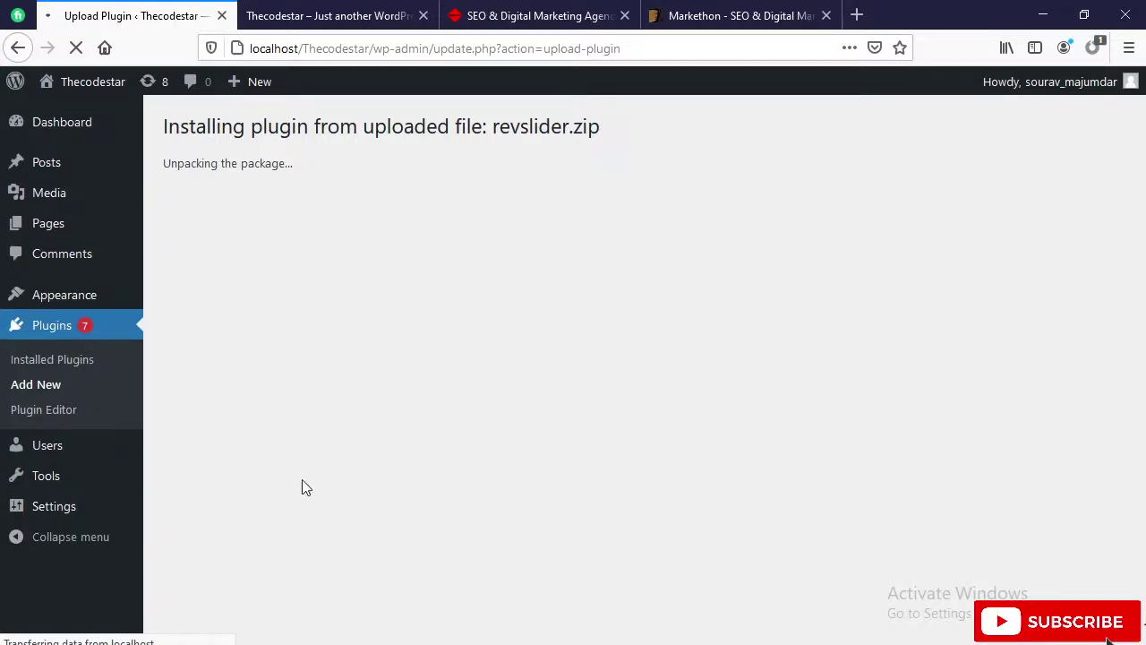
Extract the demo archive in the markethon_main folder with the default options and open the demo-1 folder inside the result.
left_click(338, 609)
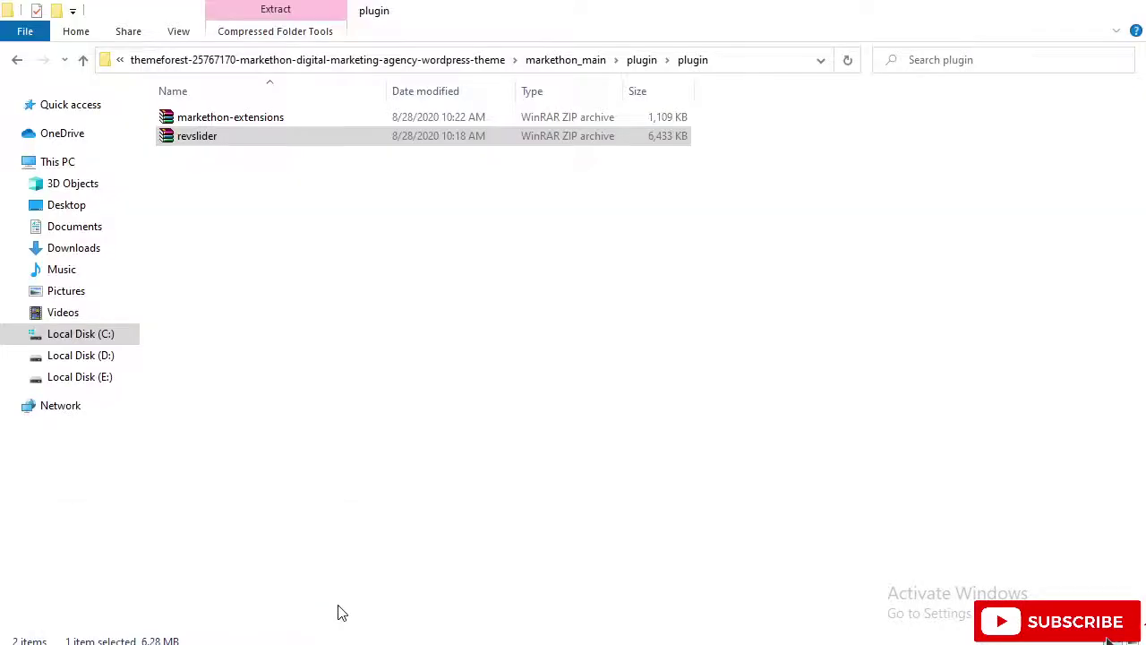
left_click(18, 66)
left_click(18, 65)
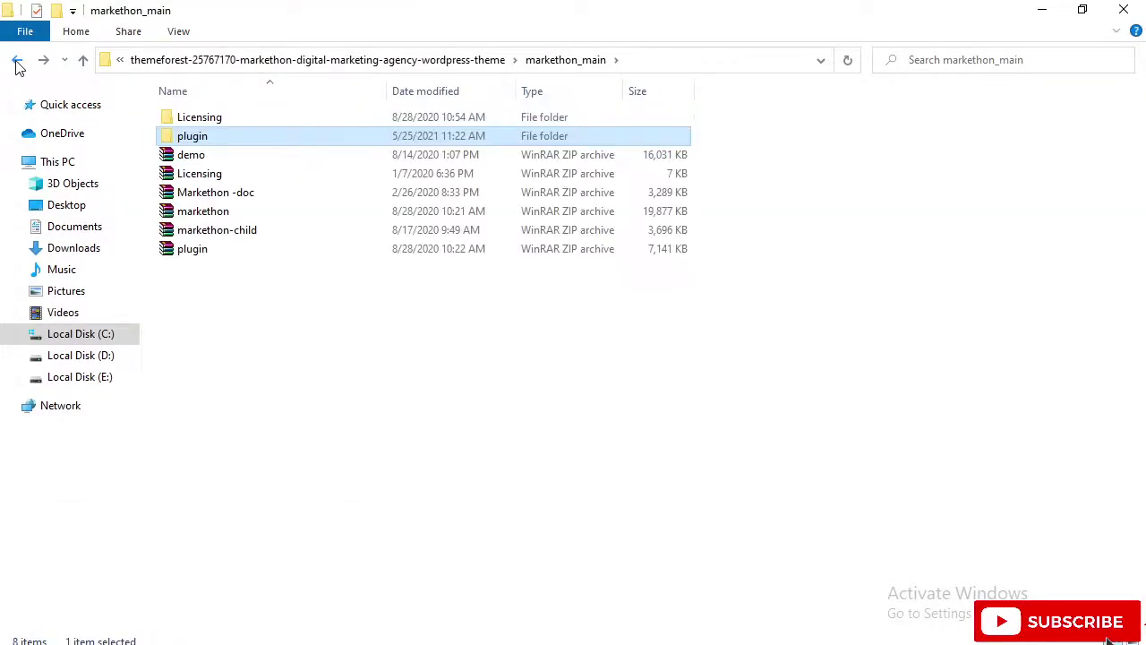
left_click(194, 161)
right_click(194, 161)
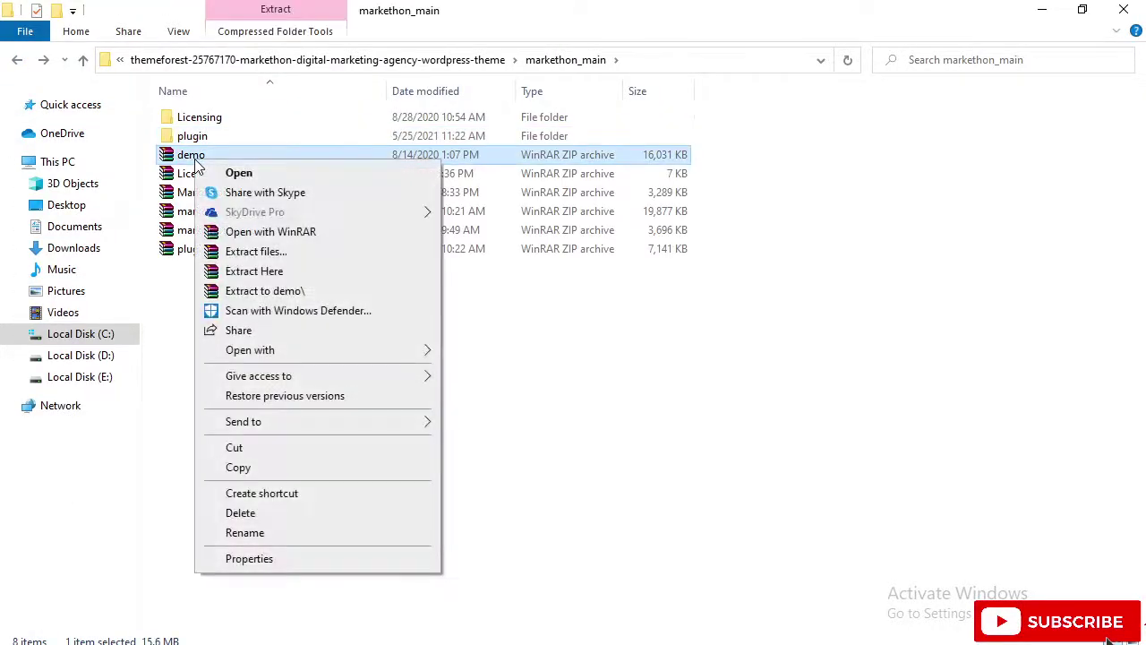
left_click(267, 252)
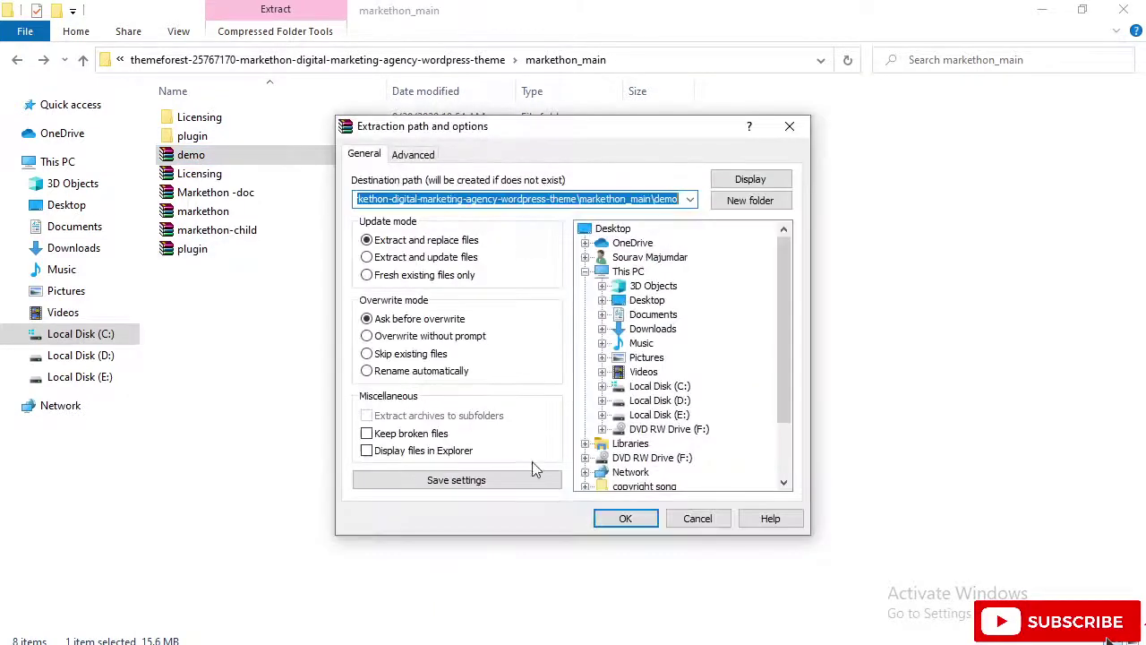
left_click(623, 517)
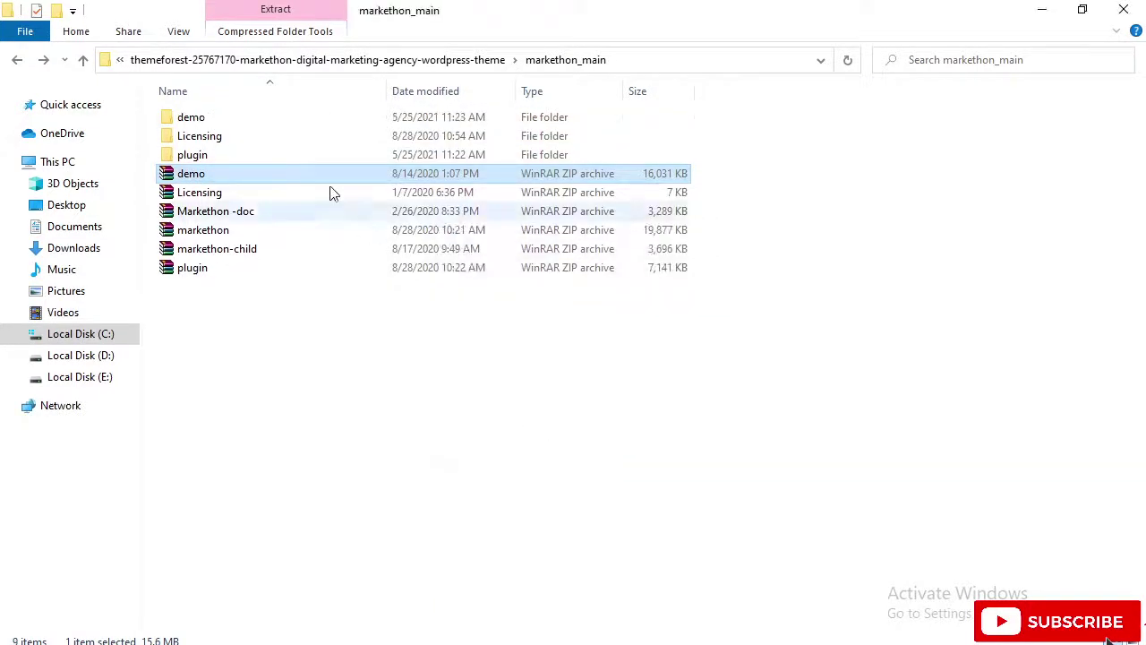
double_click(259, 120)
double_click(259, 120)
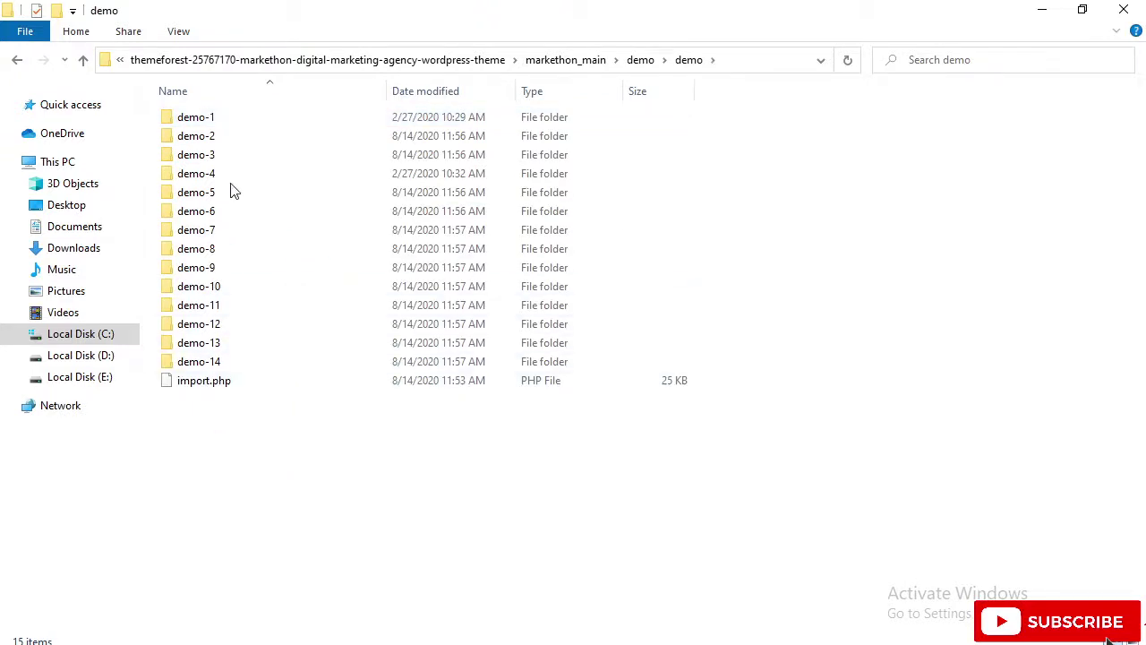
double_click(228, 121)
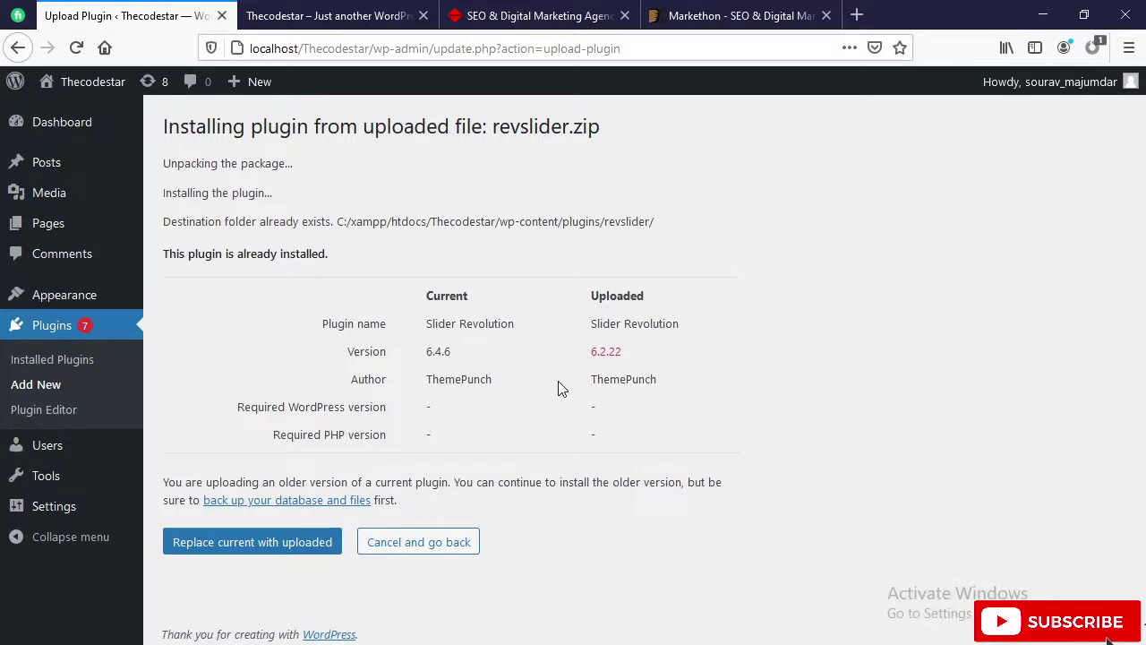
Replace the current Slider Revolution plugin with the uploaded version, and activate the markethon Child theme.
left_click(240, 549)
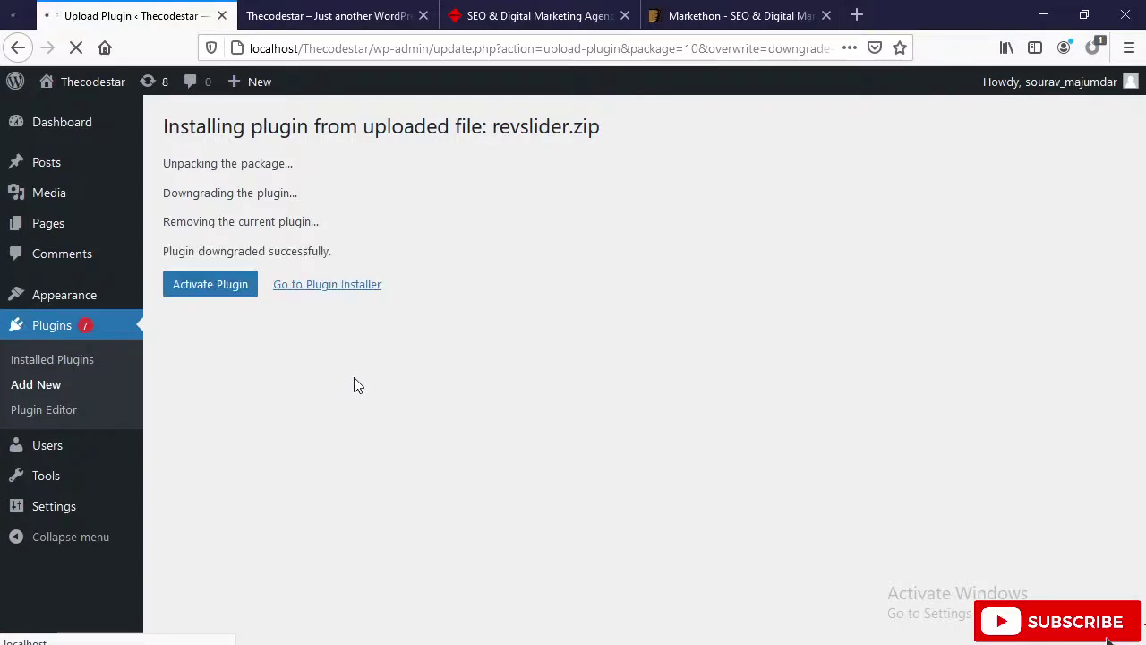
left_click(85, 304)
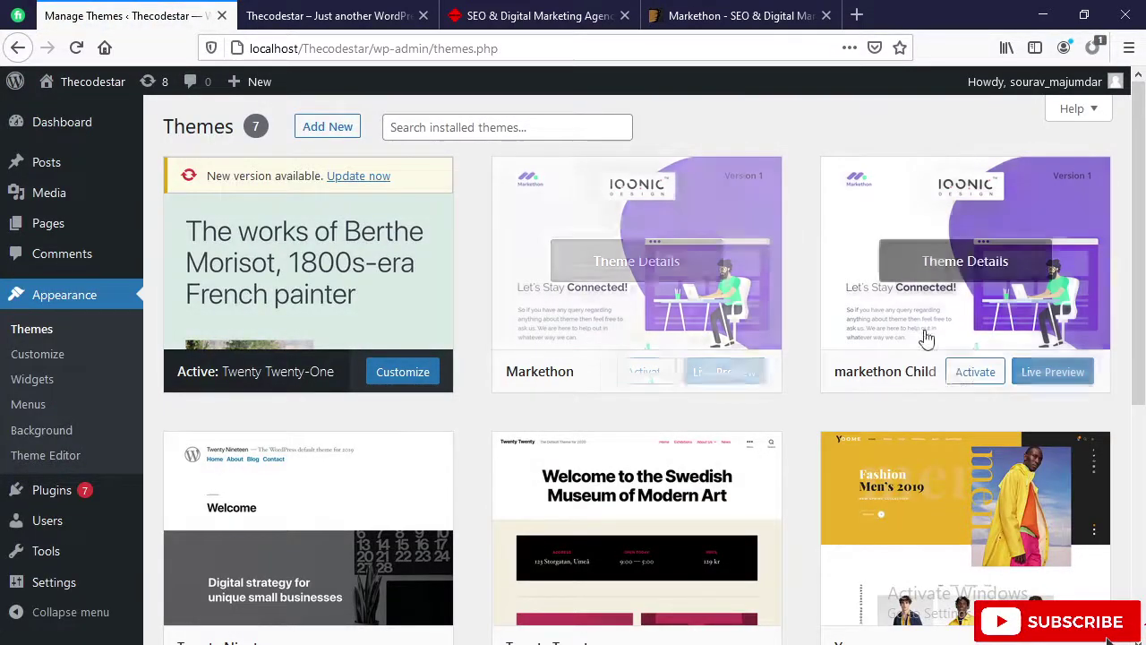
left_click(997, 378)
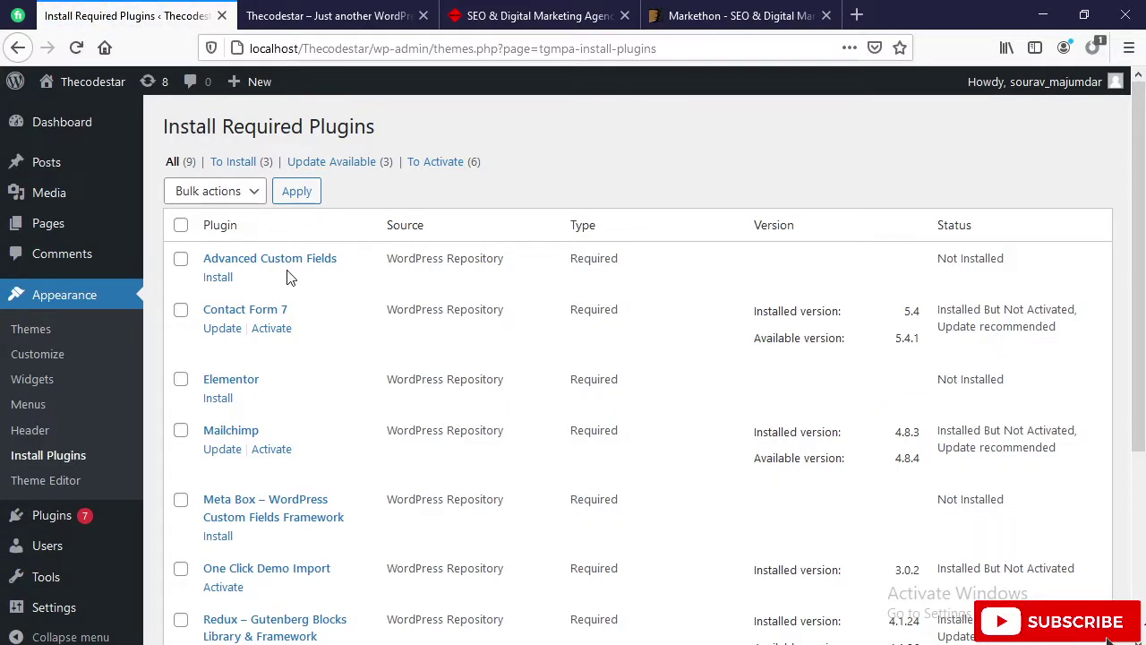
Try to bulk-install all required plugins that are not yet installed: Advanced Custom Fields, Elementor and Meta Box.
left_click(242, 169)
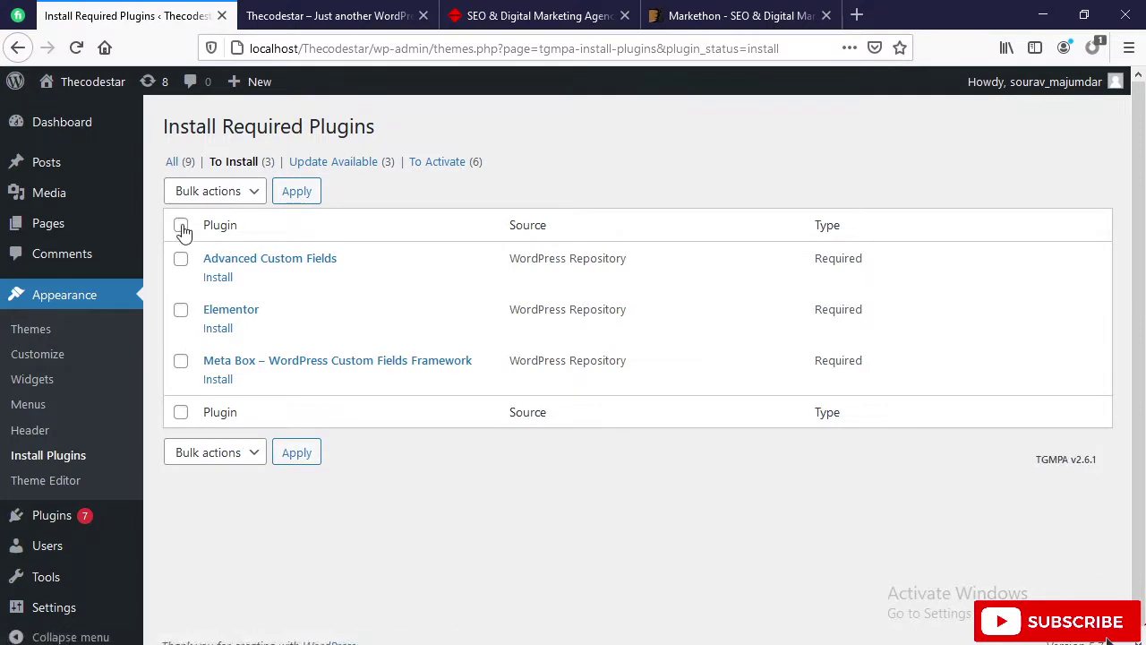
left_click(181, 225)
left_click(215, 191)
left_click(224, 240)
left_click(276, 199)
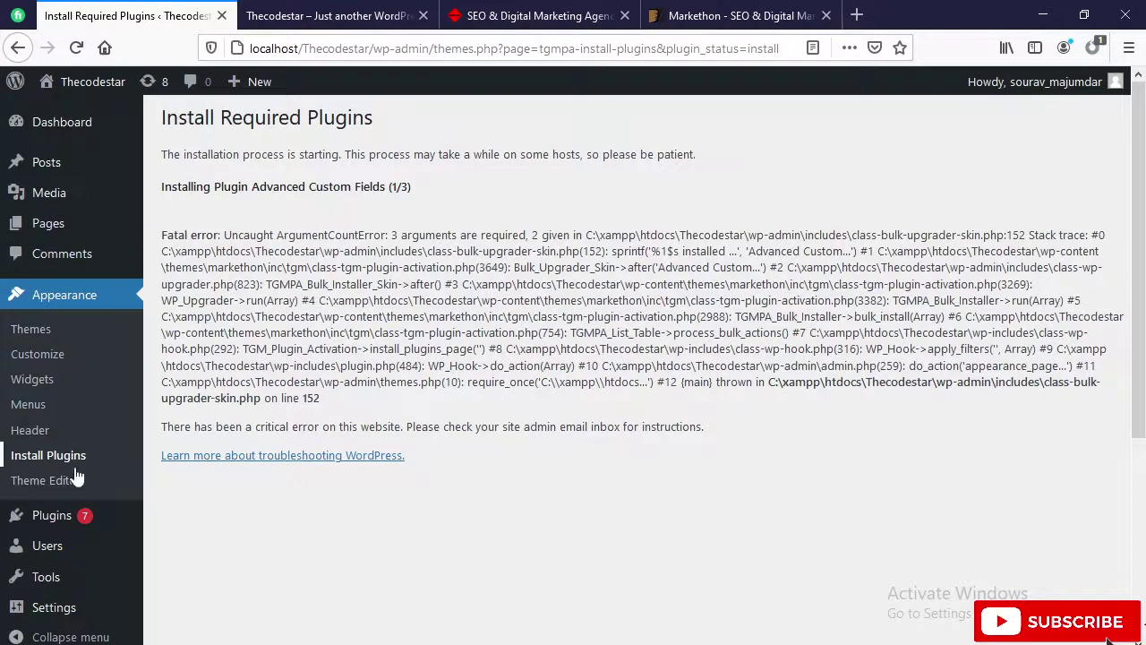
Reopen the list of plugins required by the theme and install Elementor individually.
left_click(33, 462)
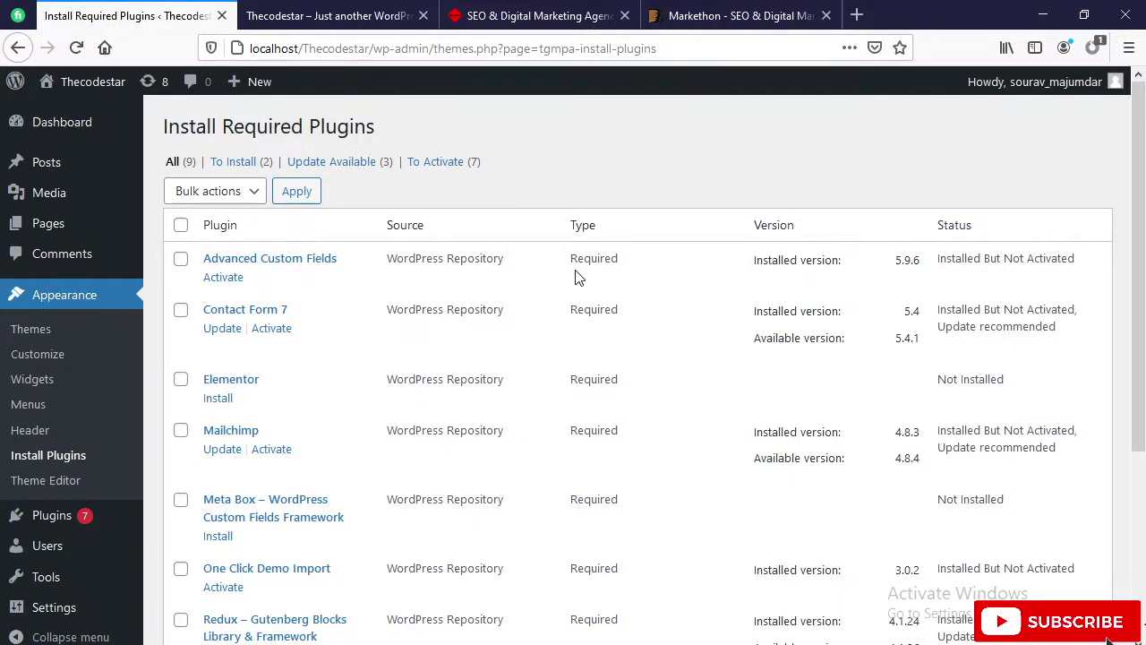
scroll(577, 278, "down", 5)
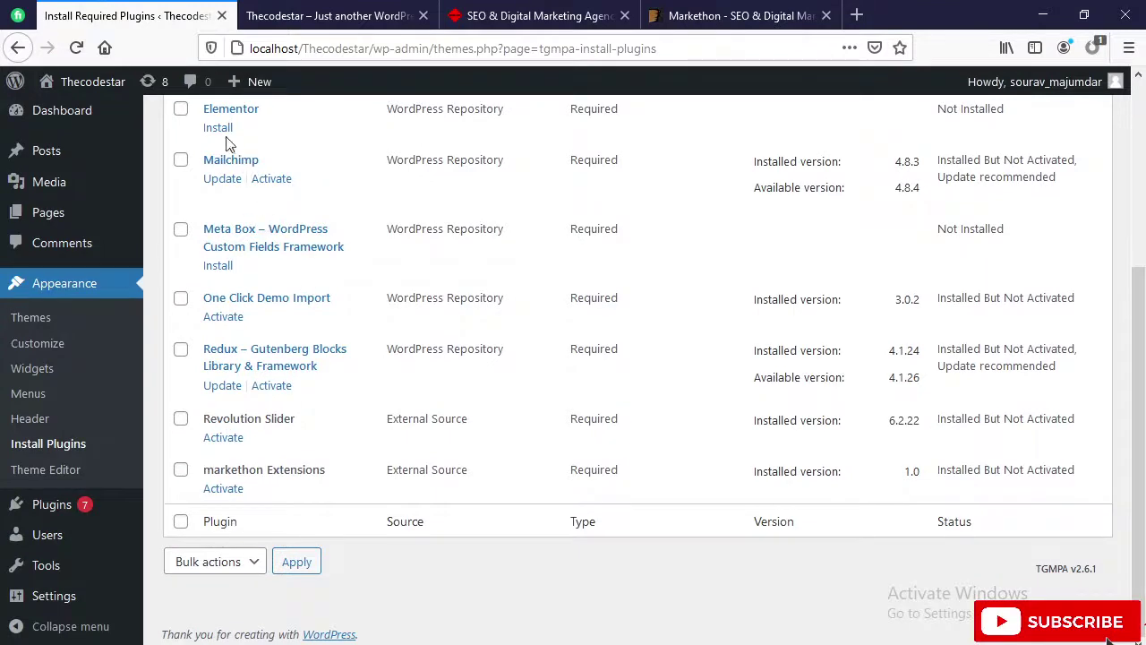
left_click(218, 128)
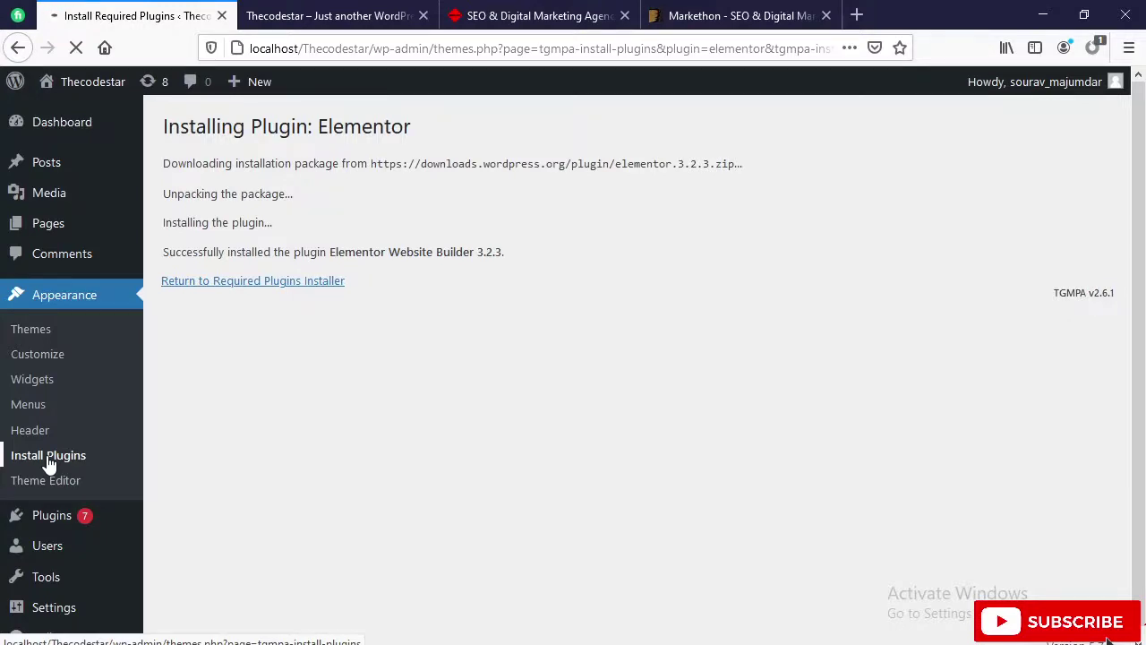
Reopen the list of plugins required by the theme and install Meta Box – WordPress Custom Fields Framework individually.
left_click(49, 459)
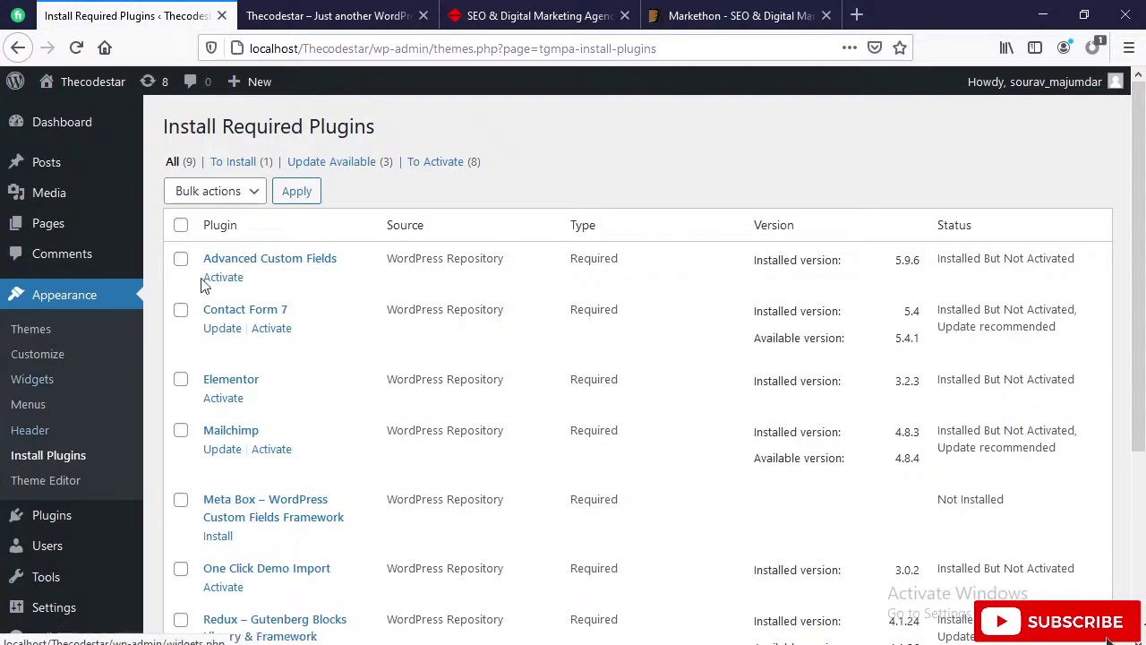
scroll(315, 463, "down", 2)
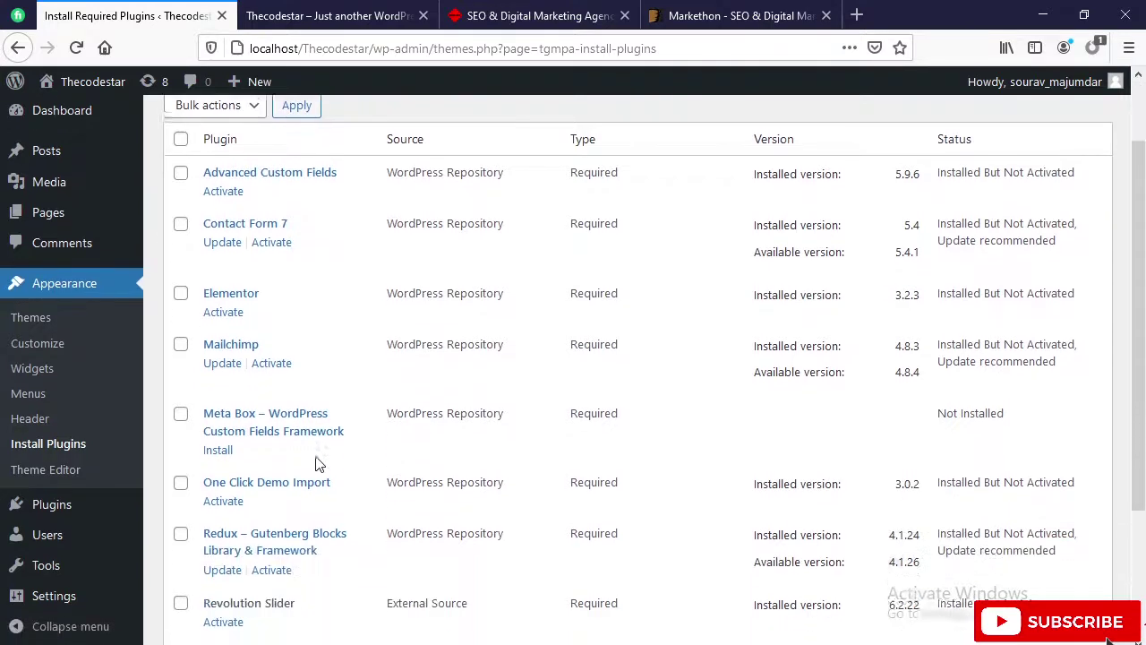
left_click(217, 445)
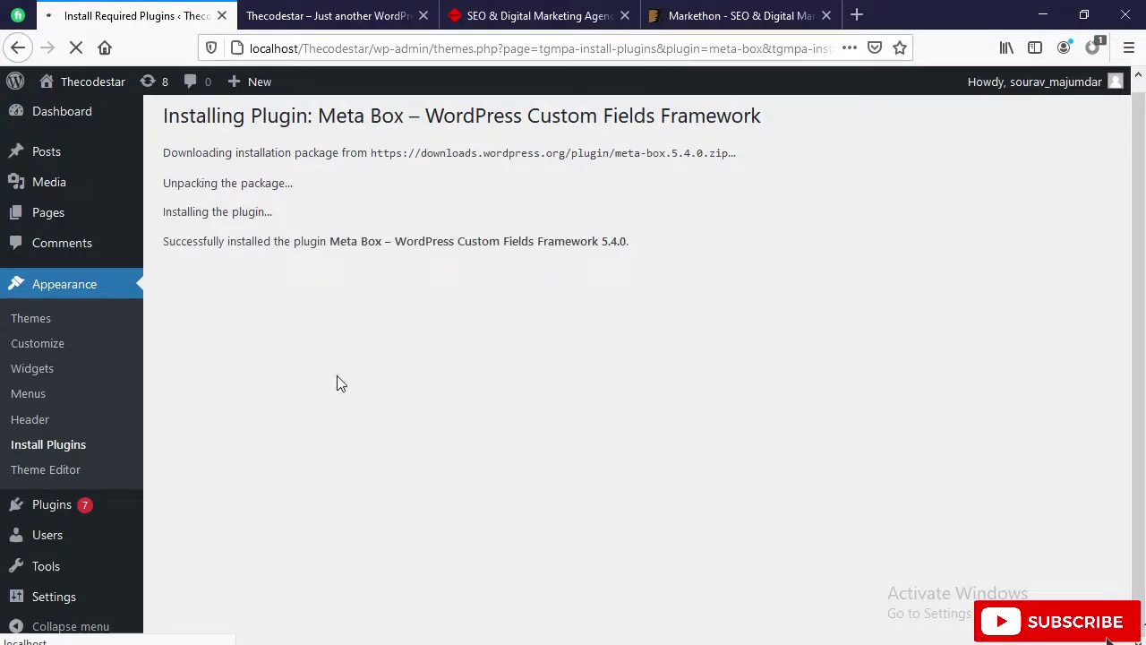
left_click(313, 279)
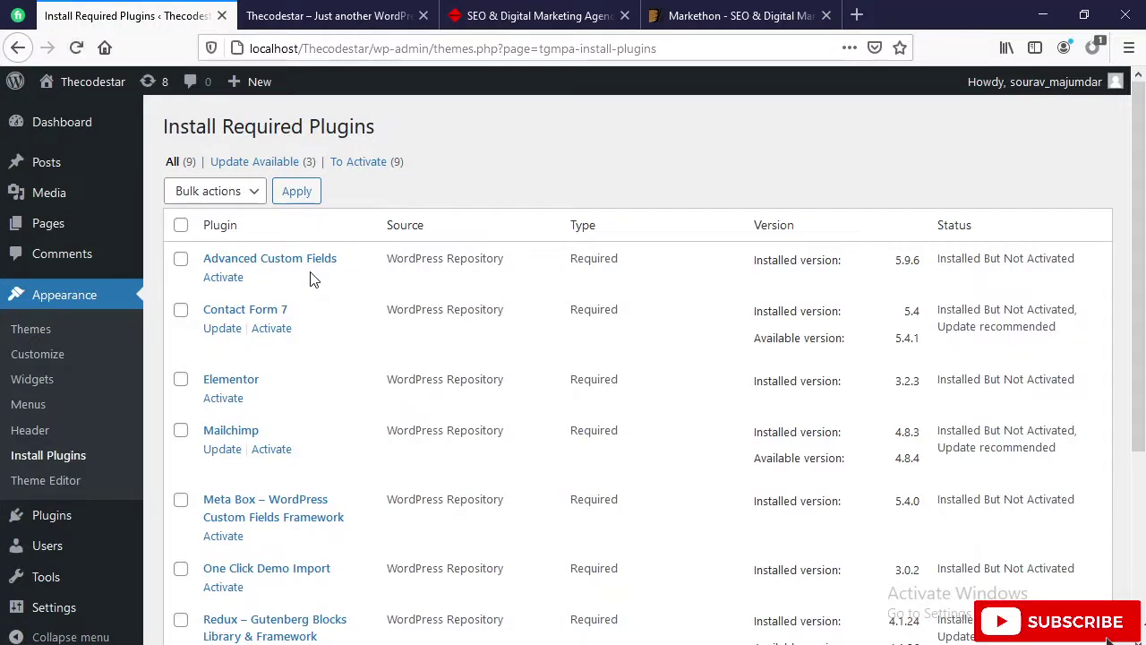
Select all required plugins in the list and activate them together with one bulk action.
scroll(313, 282, "down", 3)
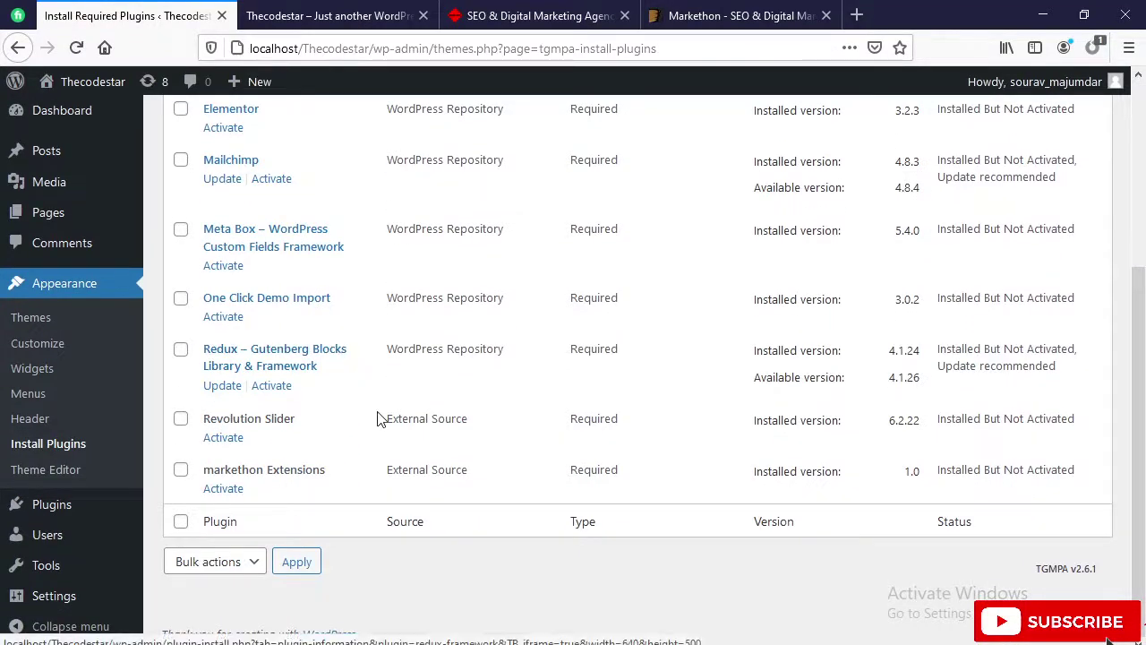
scroll(266, 262, "up", 3)
left_click(180, 225)
left_click(209, 191)
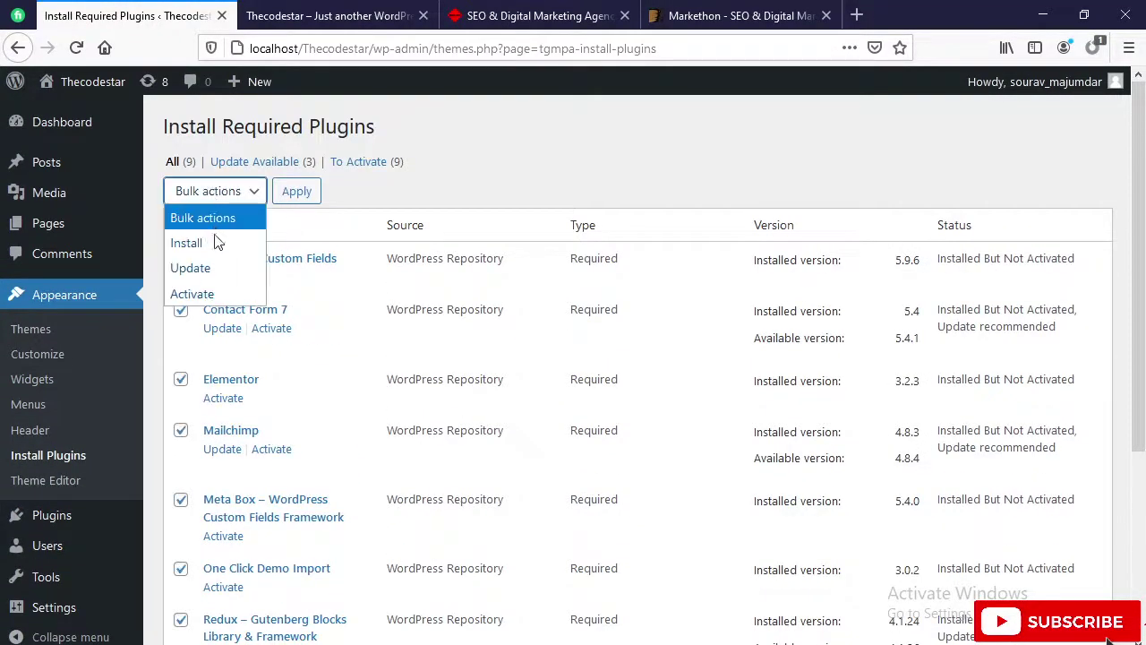
left_click(217, 293)
left_click(307, 197)
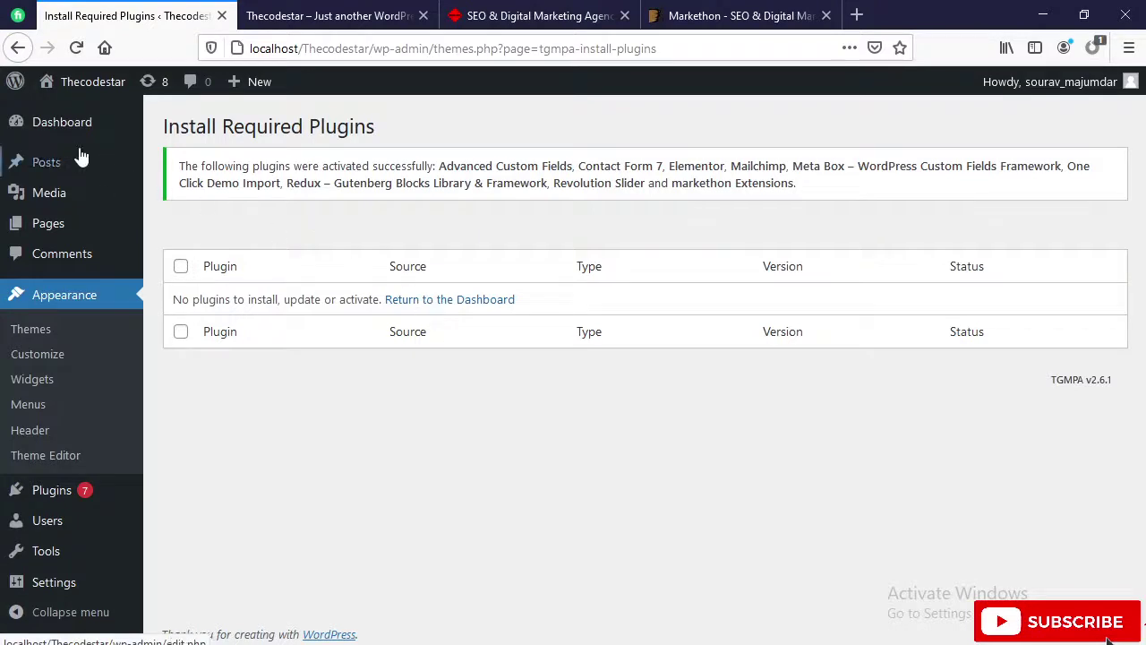
Look over Elementor's Getting Started page and return to the site's admin Dashboard.
left_click(125, 84)
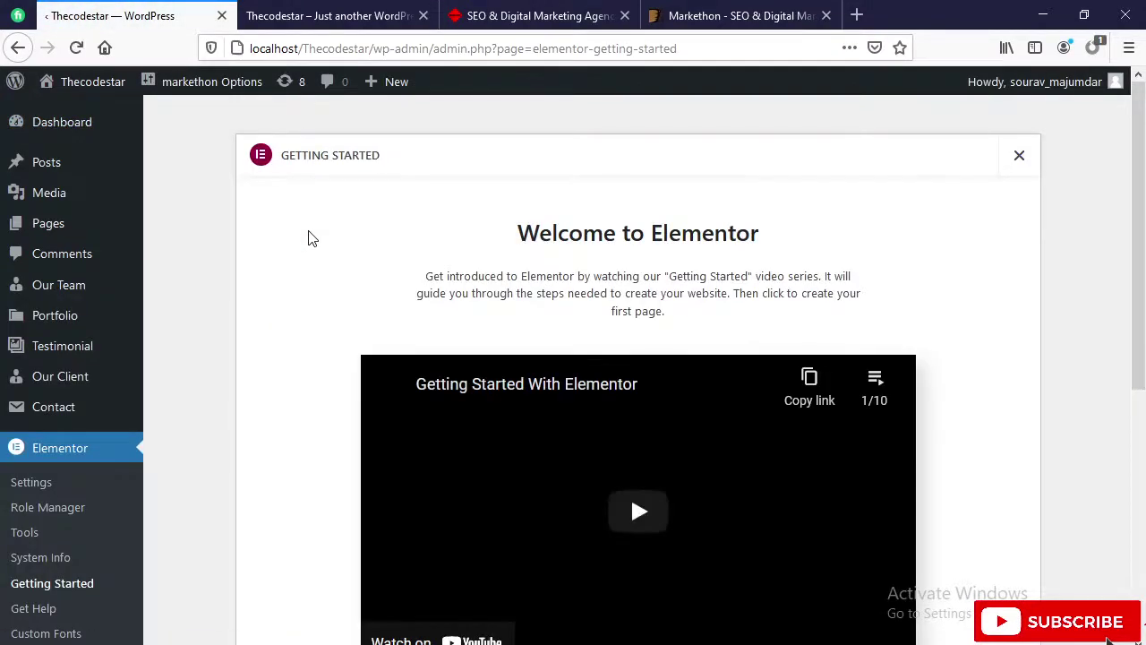
scroll(806, 478, "down", 5)
scroll(806, 479, "up", 5)
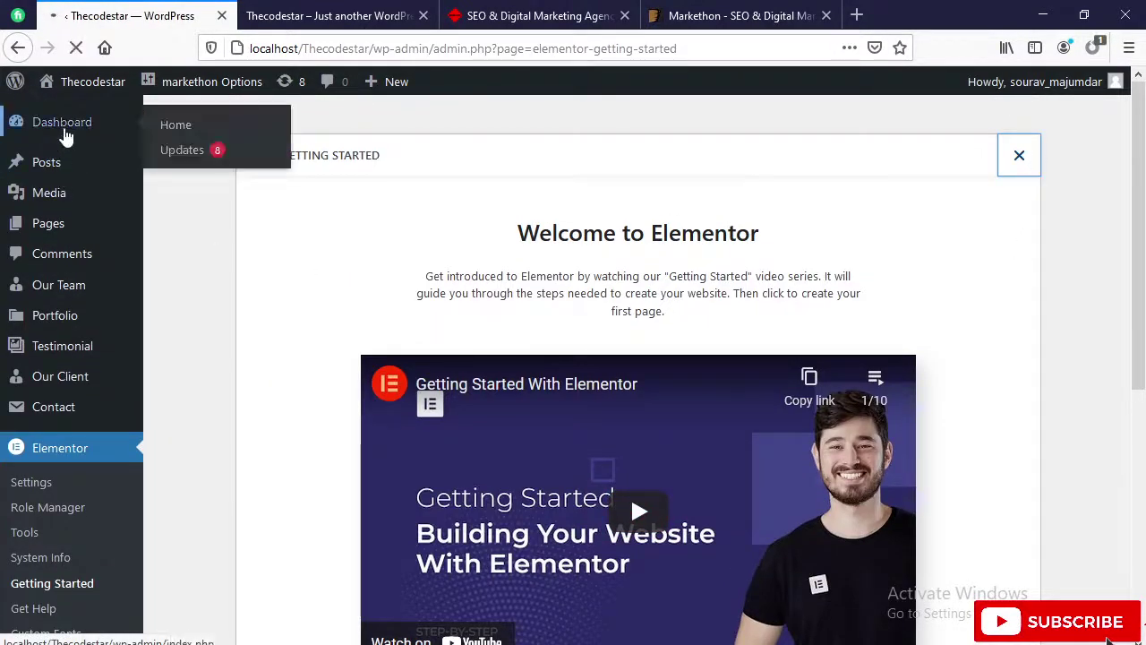
left_click(64, 131)
Reload the site's front page and examine how it looks with the markethon Child theme and activated plugins.
left_click(340, 14)
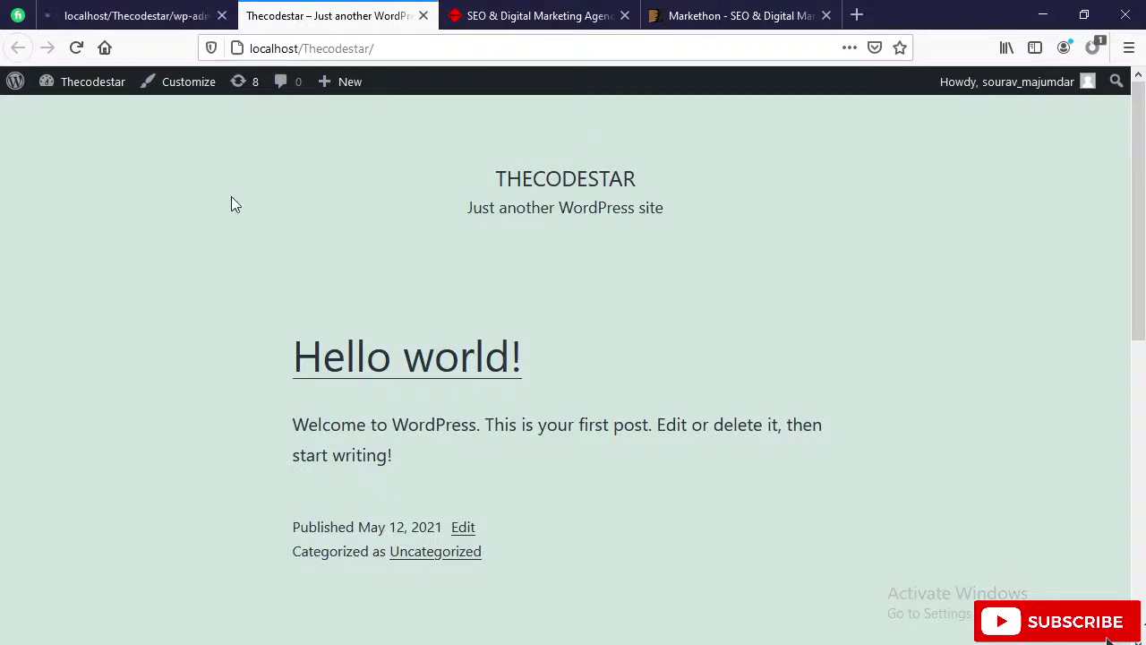
scroll(565, 351, "down", 10)
scroll(232, 274, "up", 10)
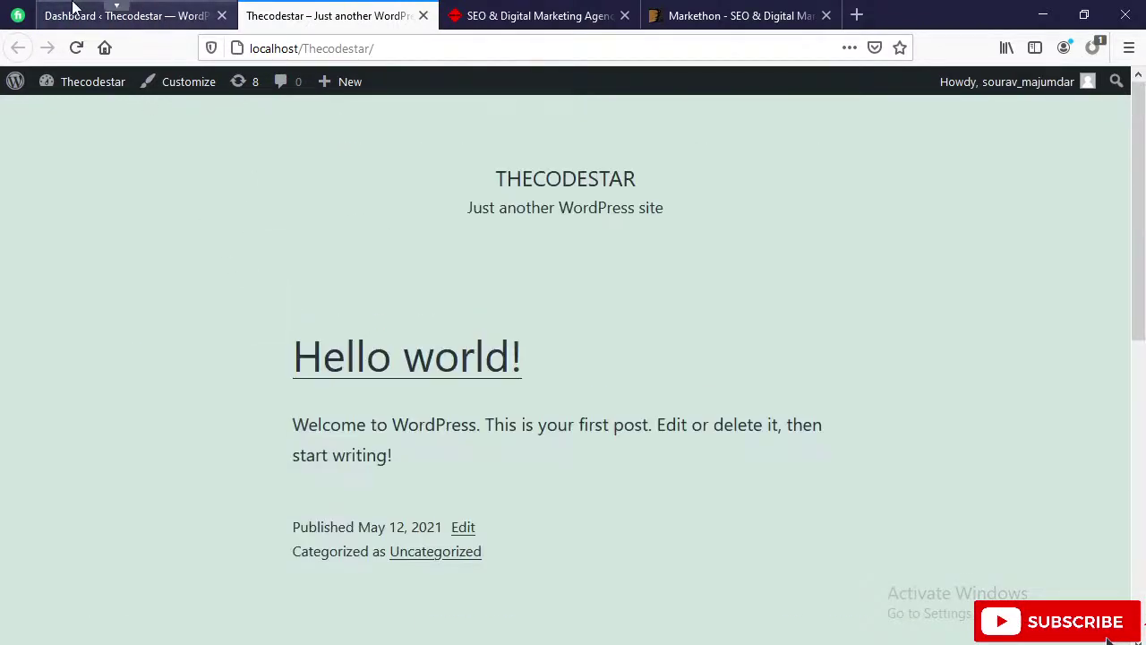
left_click(116, 15)
left_click(287, 18)
left_click(76, 48)
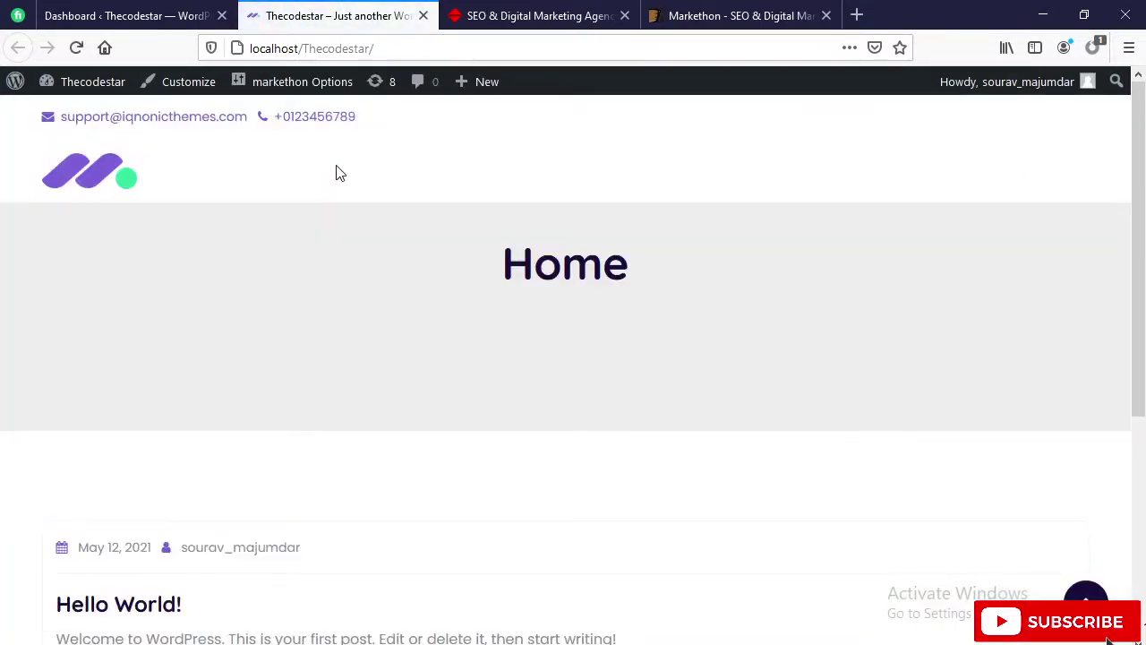
scroll(456, 263, "down", 3)
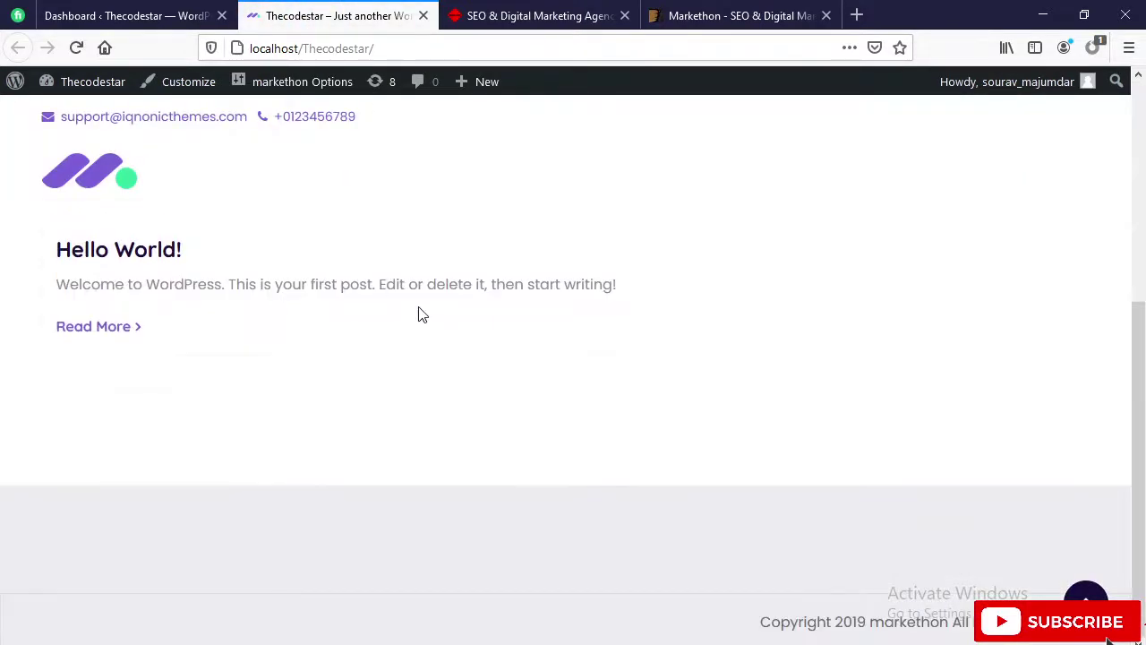
left_click(1086, 598)
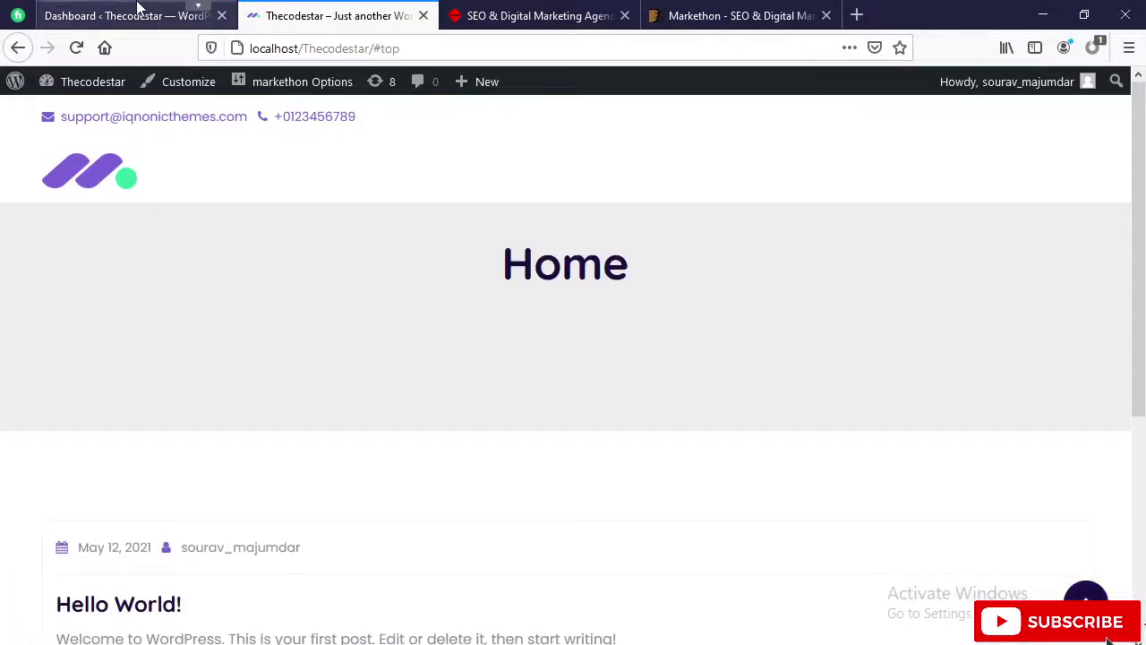
Return to the admin Dashboard and dismiss the plugin update notice and the Redux registration notice.
left_click(156, 18)
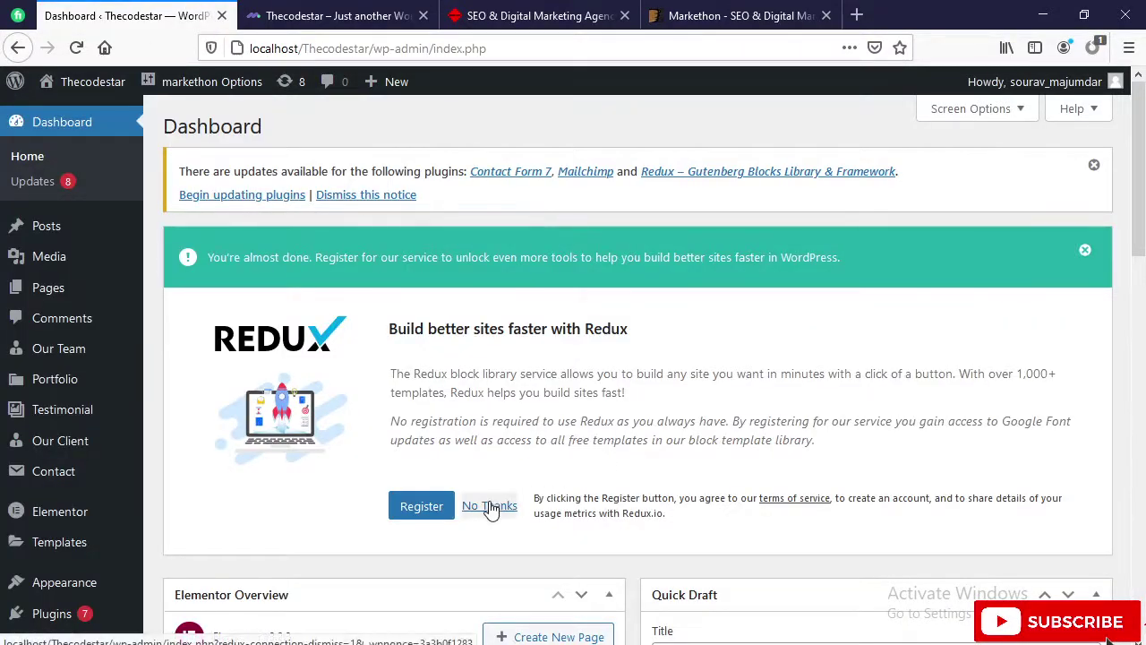
left_click(1093, 166)
left_click(1084, 175)
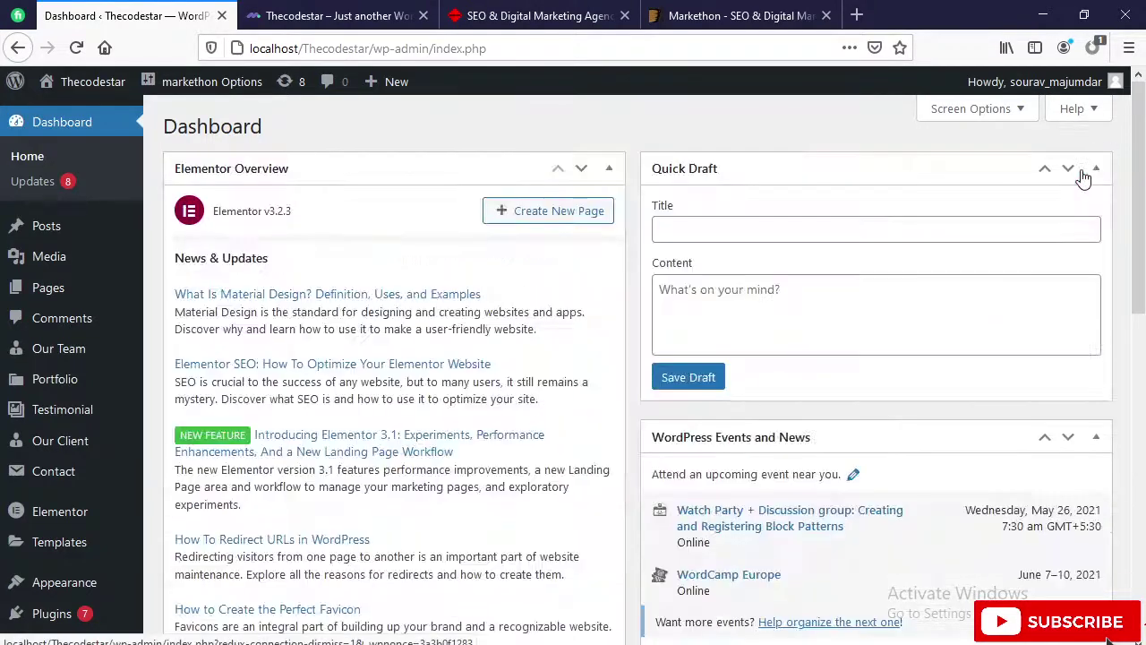
Open the theme's demo data import page and look through all the demos it offers.
scroll(443, 376, "down", 3)
mouse_move(93, 415)
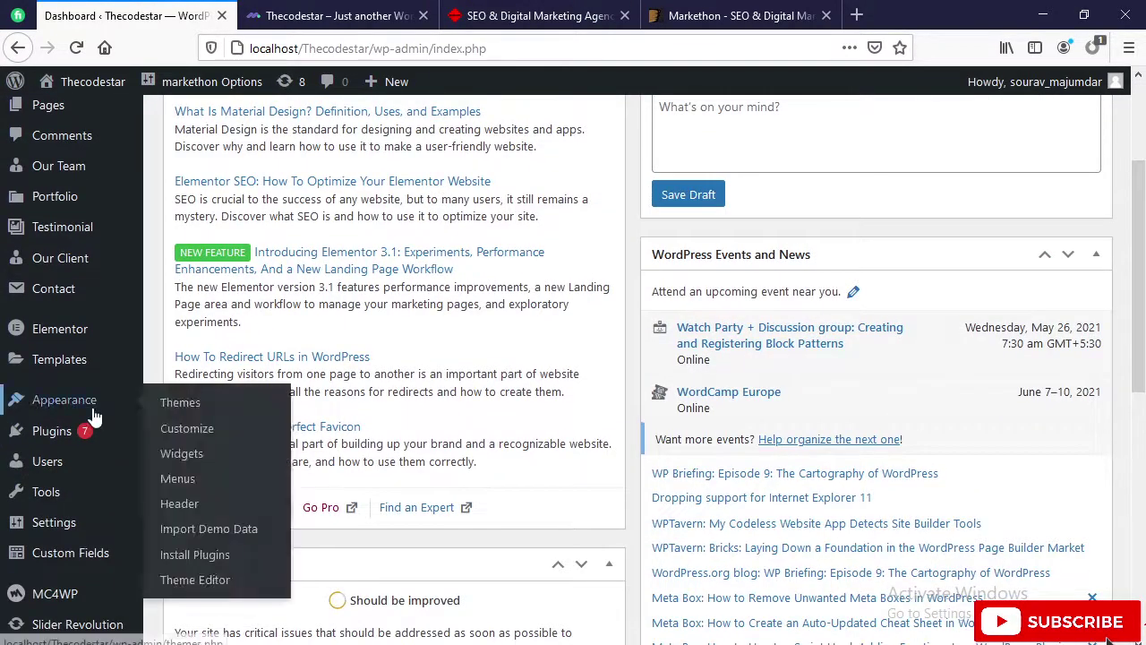
left_click(227, 532)
scroll(53, 533, "down", 2)
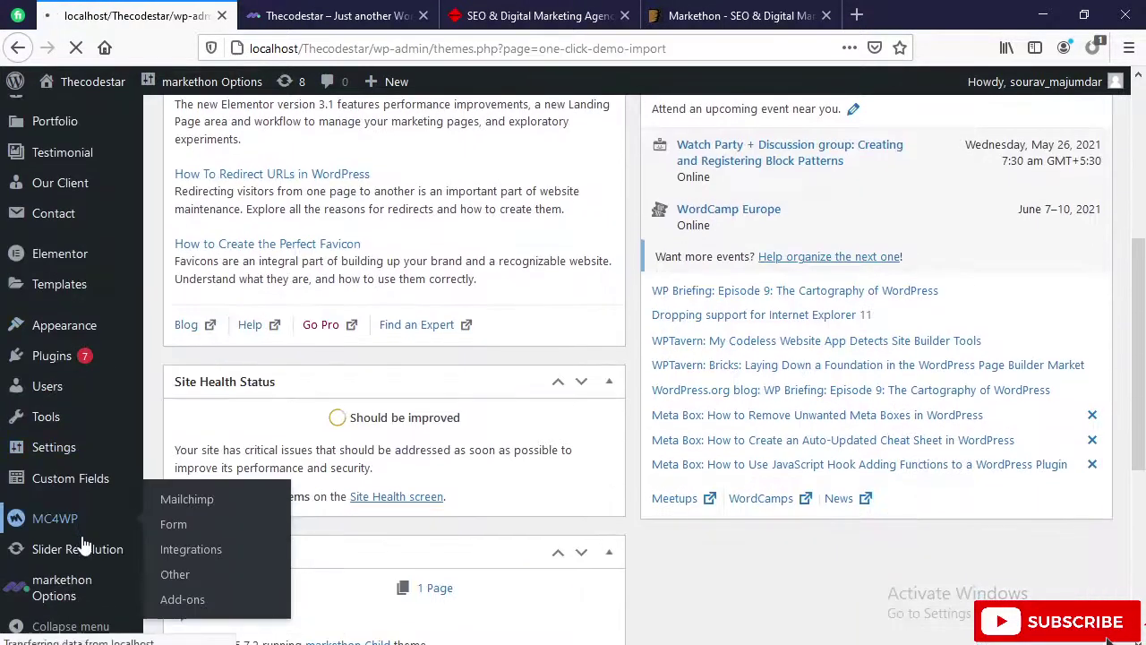
scroll(82, 565, "down", 2)
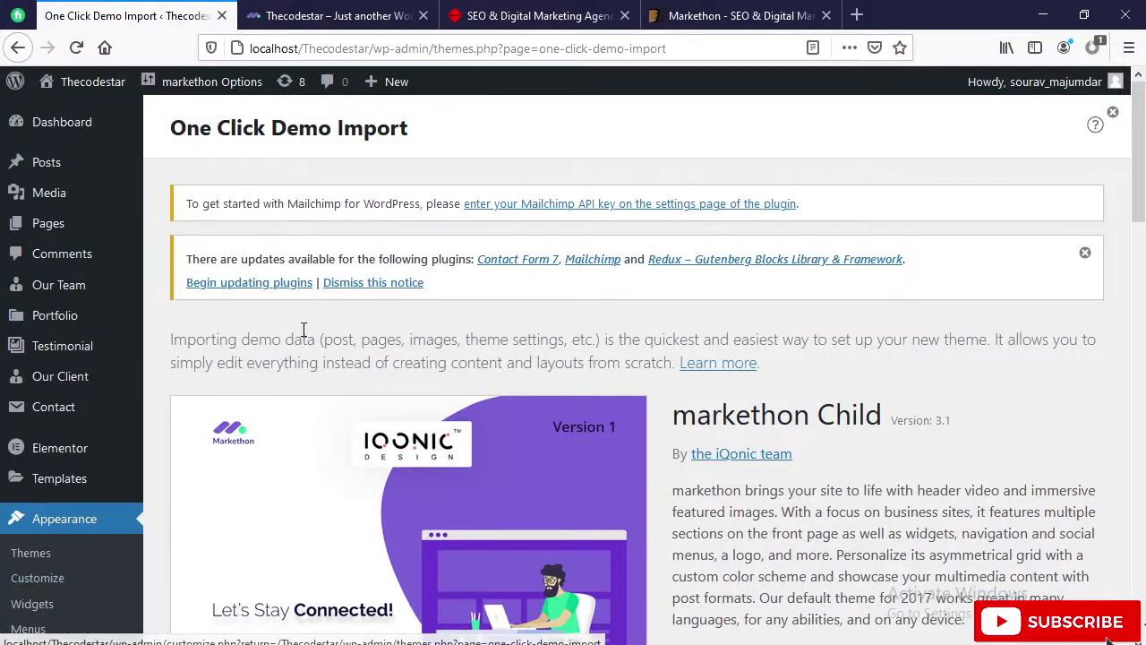
scroll(309, 358, "down", 7)
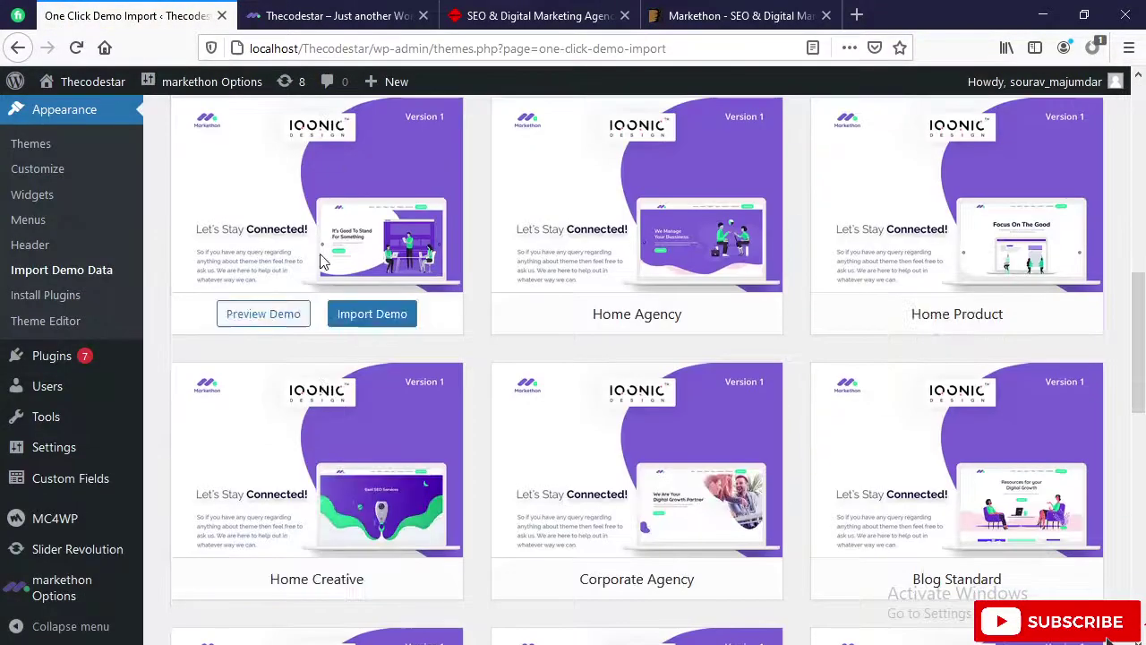
scroll(678, 324, "down", 5)
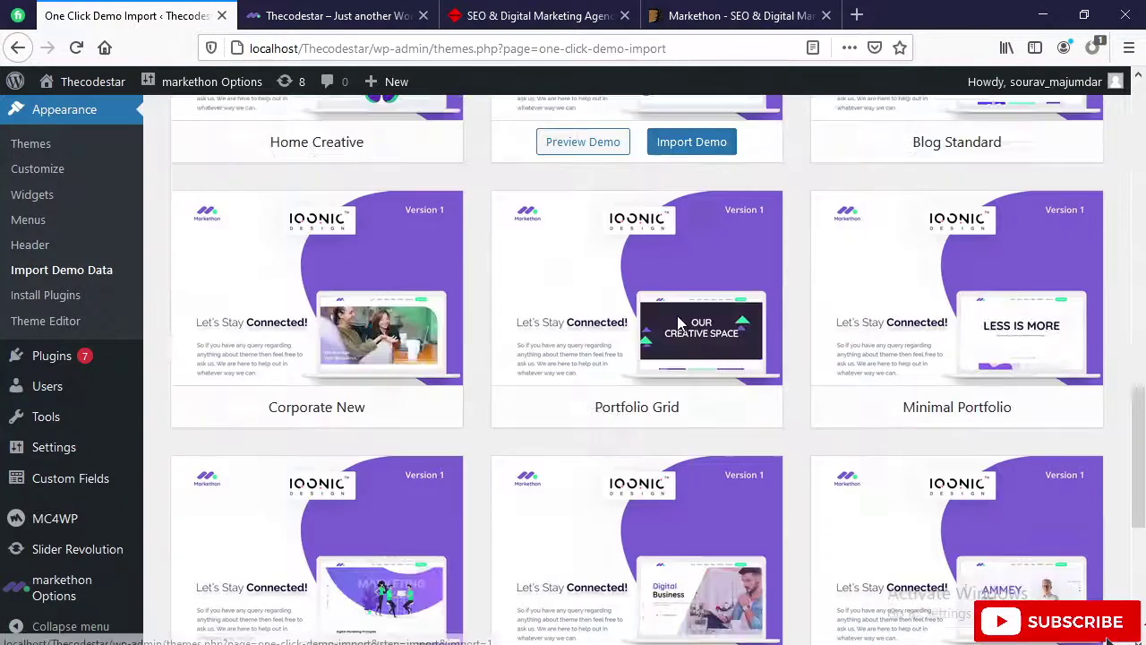
scroll(679, 325, "down", 5)
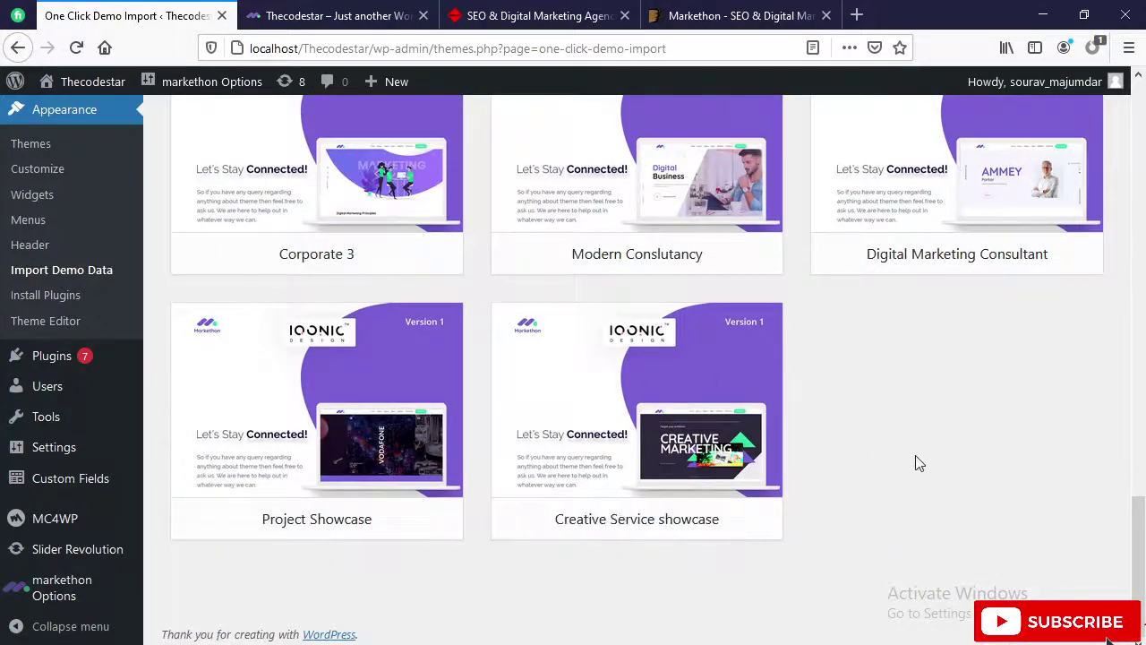
scroll(949, 497, "up", 1)
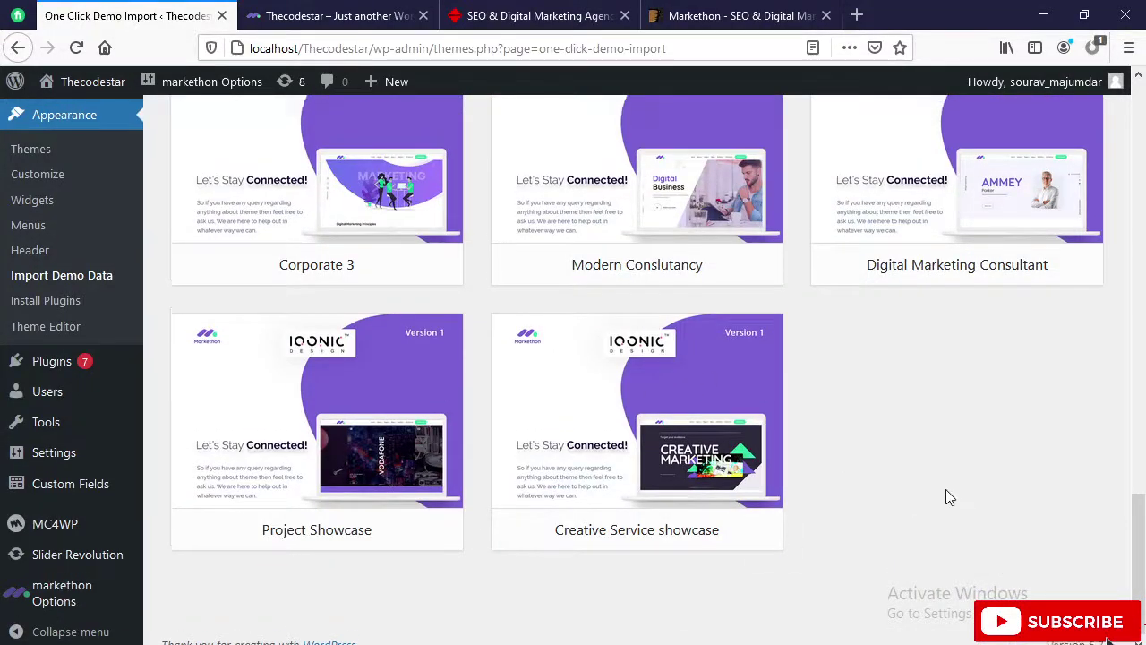
scroll(949, 497, "up", 20)
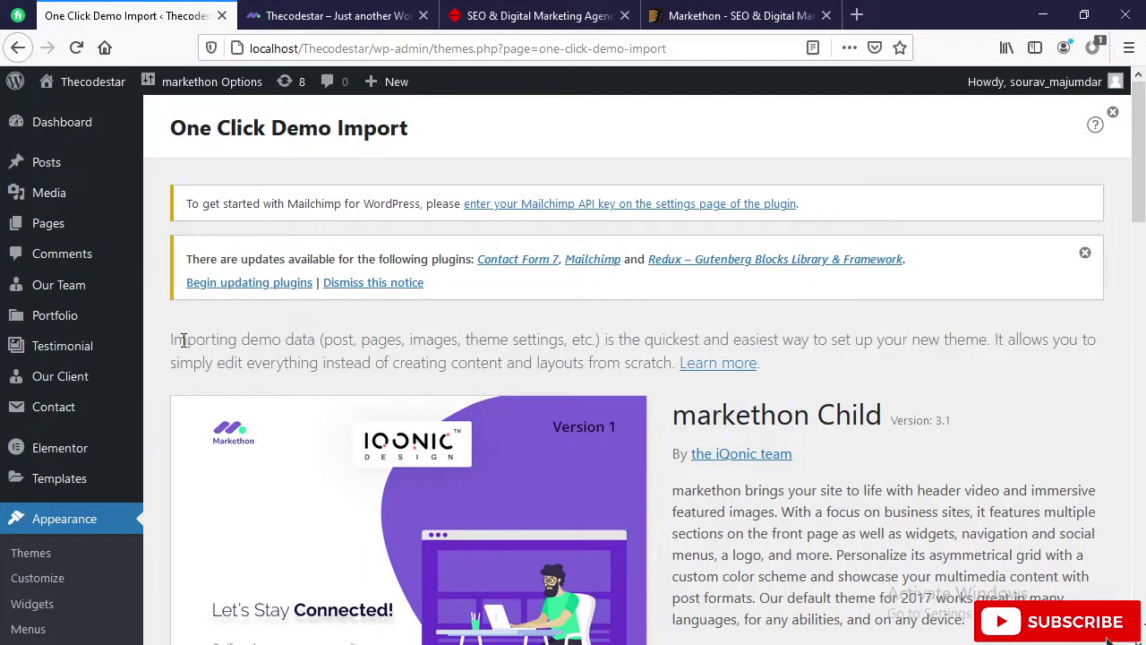
Read the introduction to importing demo data and open the list of required plugins with available updates.
left_click_drag(170, 343, 1017, 324)
left_click(672, 333)
left_click(220, 285)
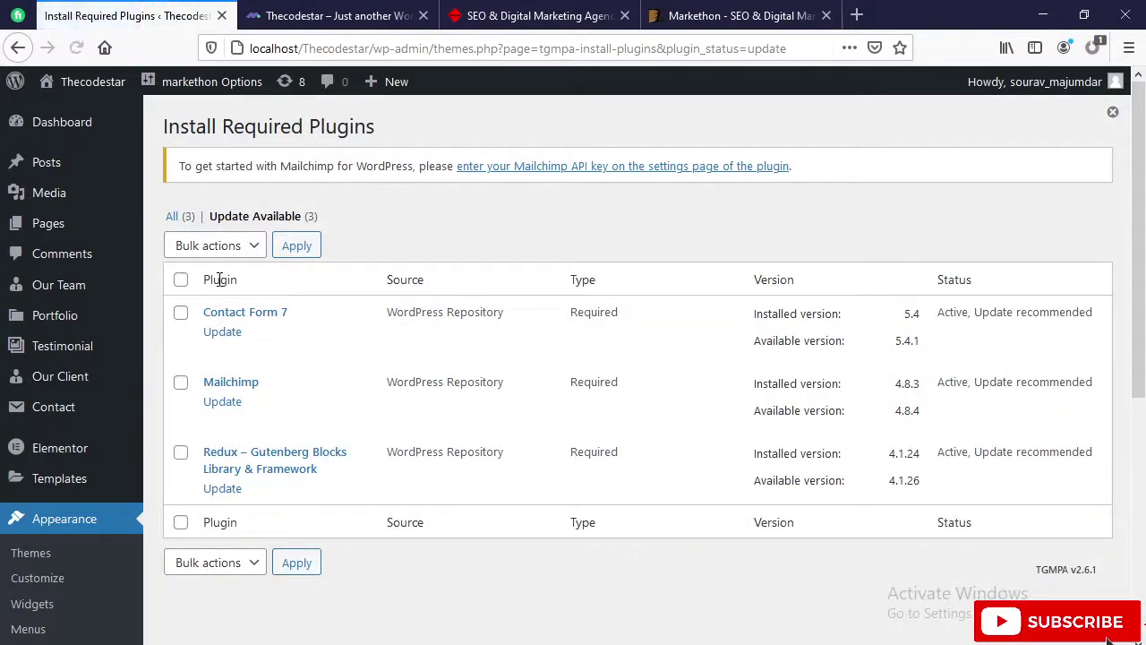
scroll(438, 523, "down", 2)
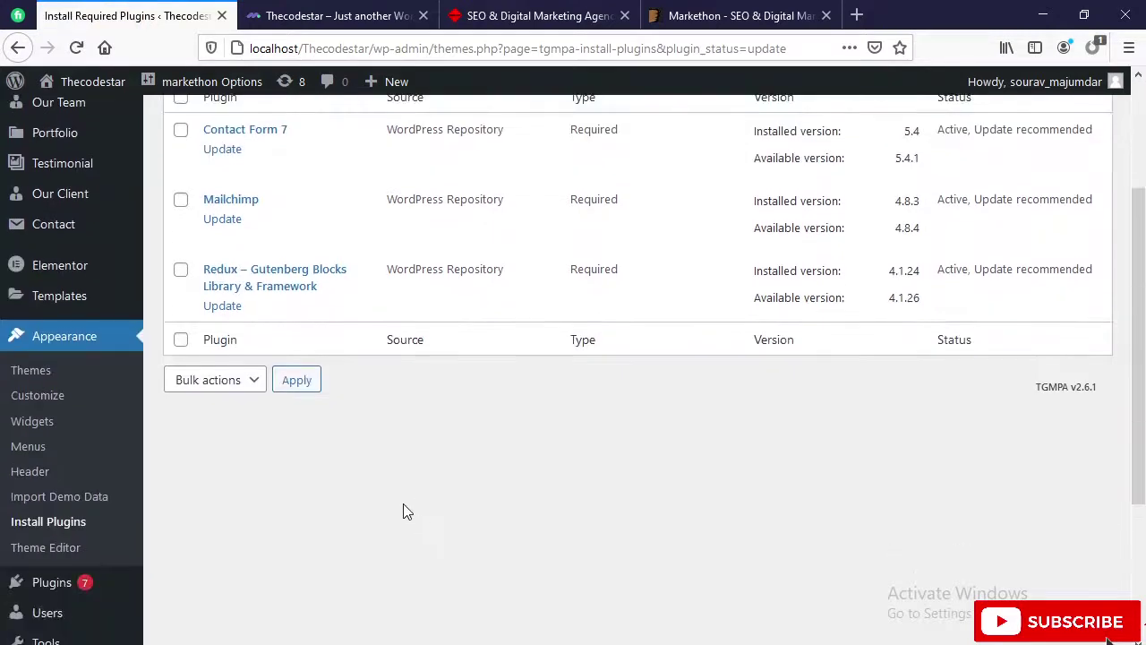
scroll(389, 491, "up", 2)
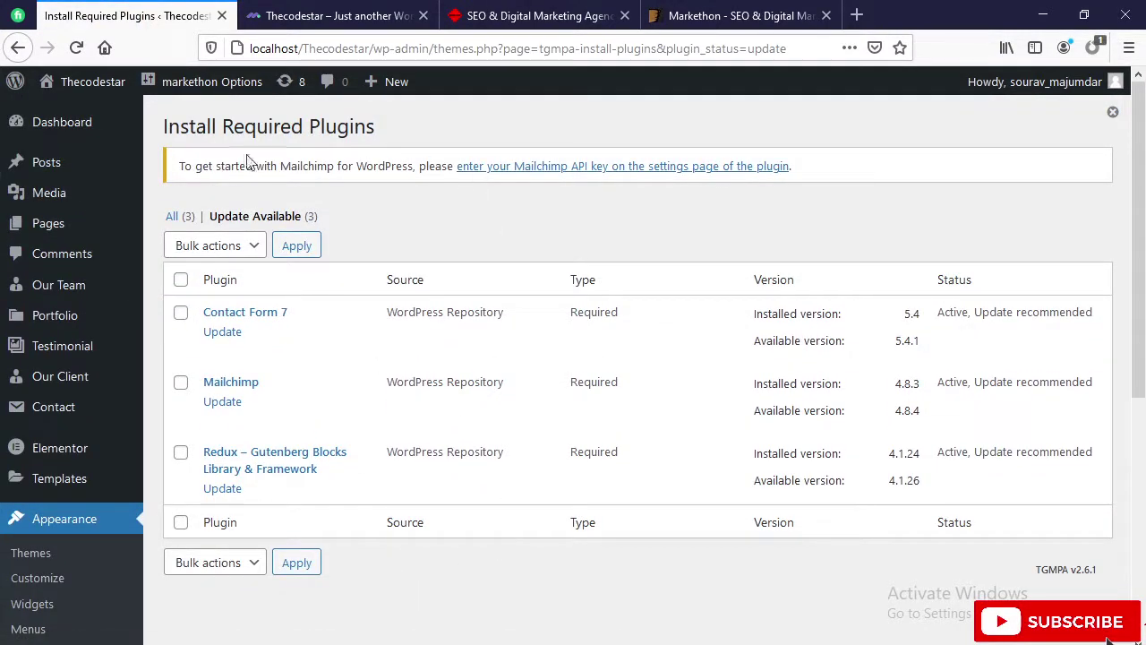
Reopen the One Click Demo Import page and bring its demo choices into view.
scroll(45, 340, "down", 4)
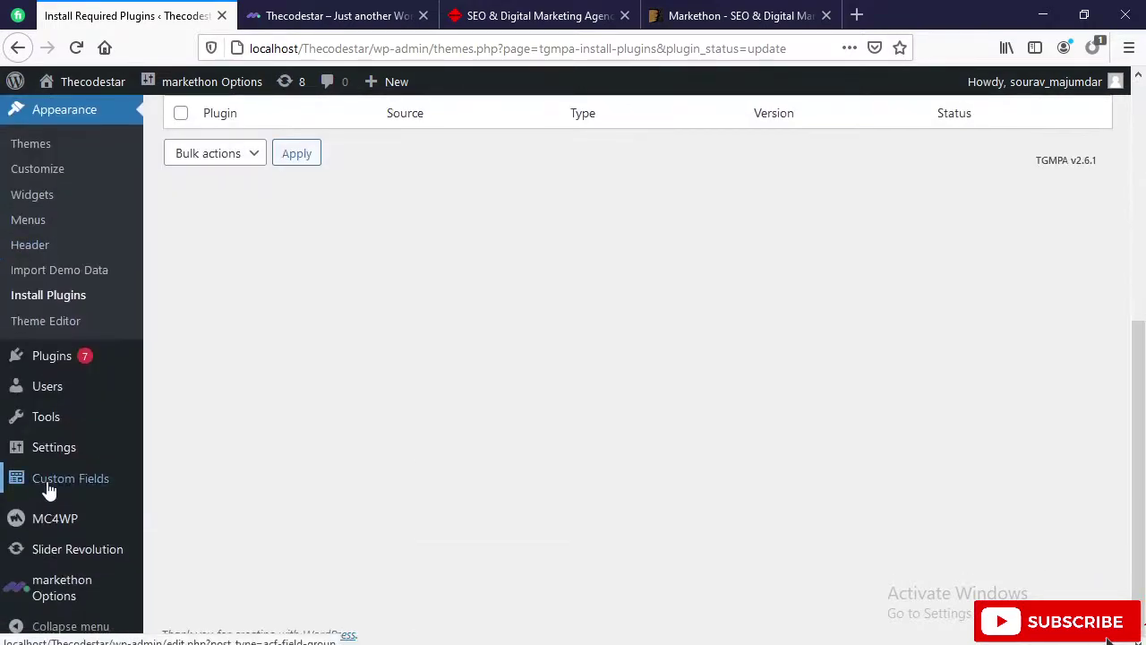
left_click(70, 280)
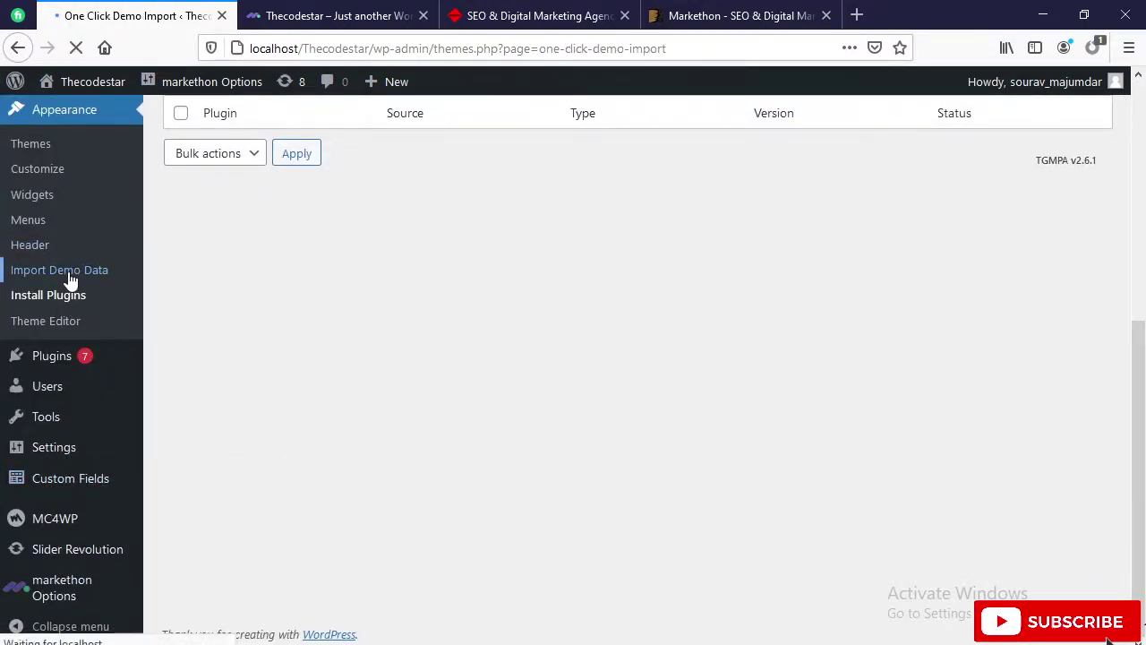
scroll(71, 334, "down", 4)
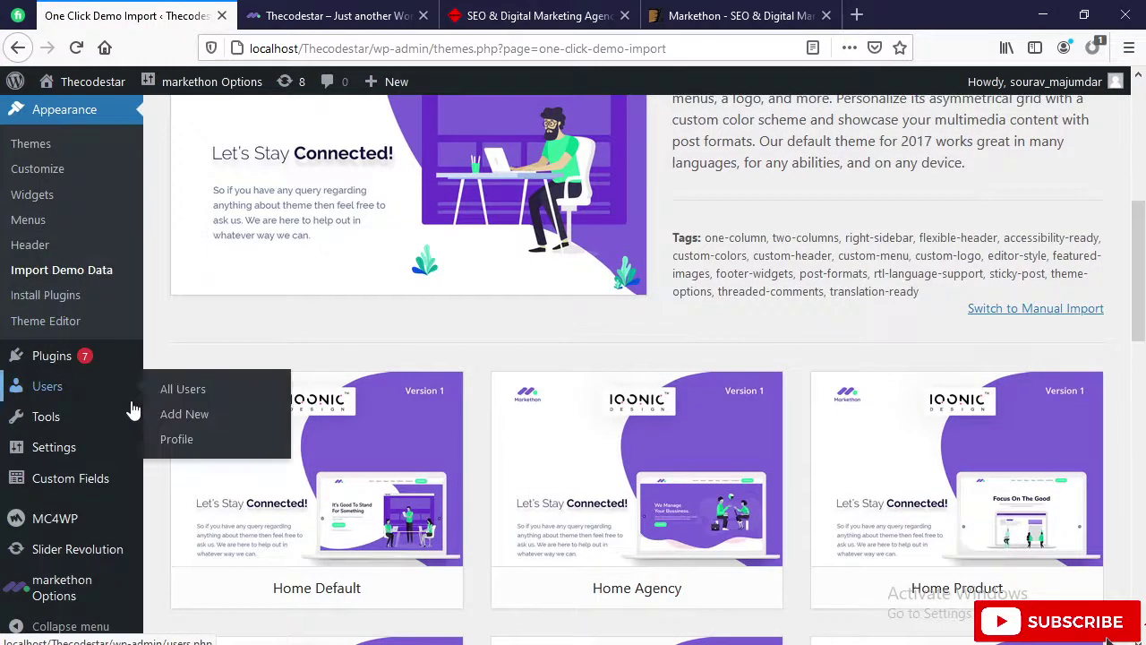
Look through WordPress's available import tools, and switch to File Explorer to view the extracted demo-1 folder.
mouse_move(105, 418)
mouse_move(58, 367)
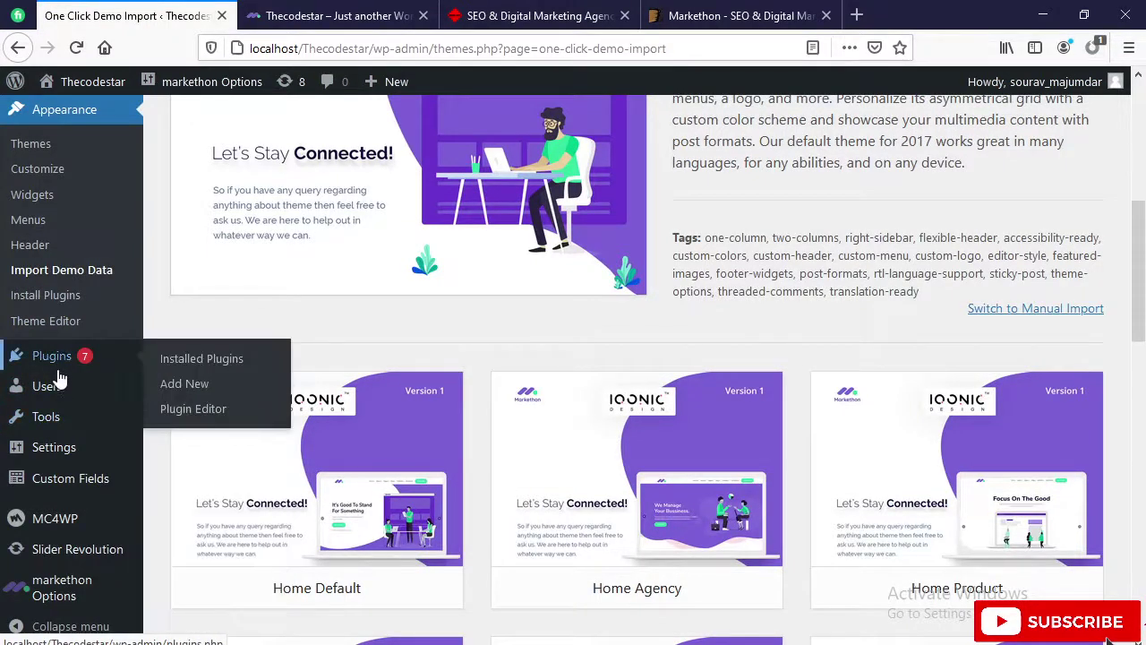
mouse_move(56, 423)
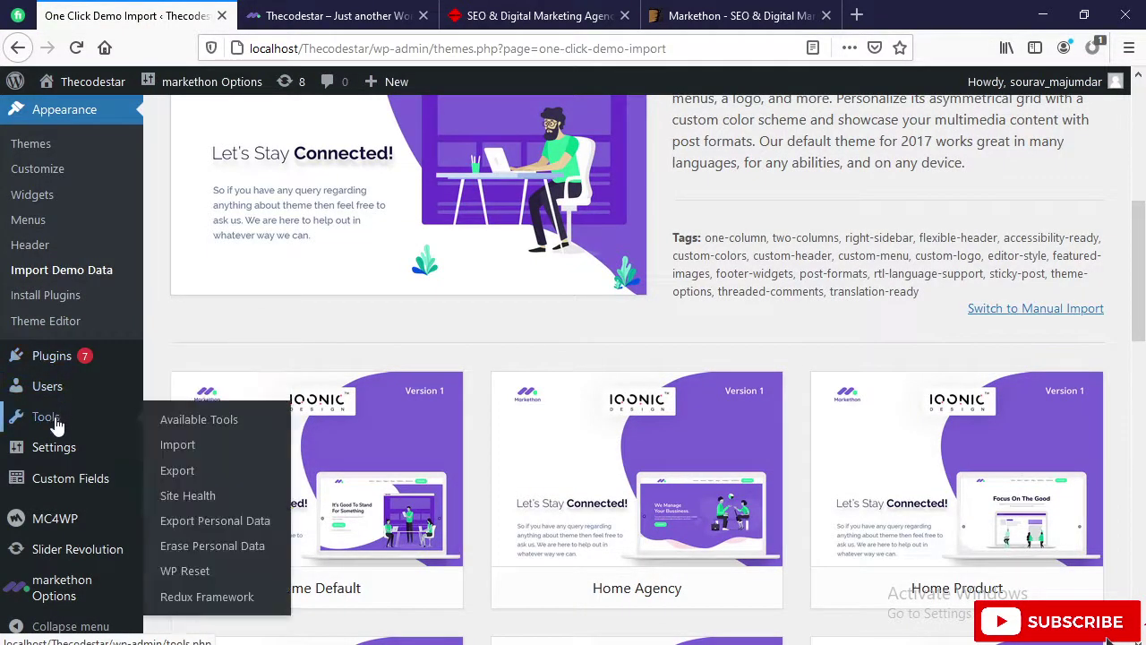
left_click(181, 445)
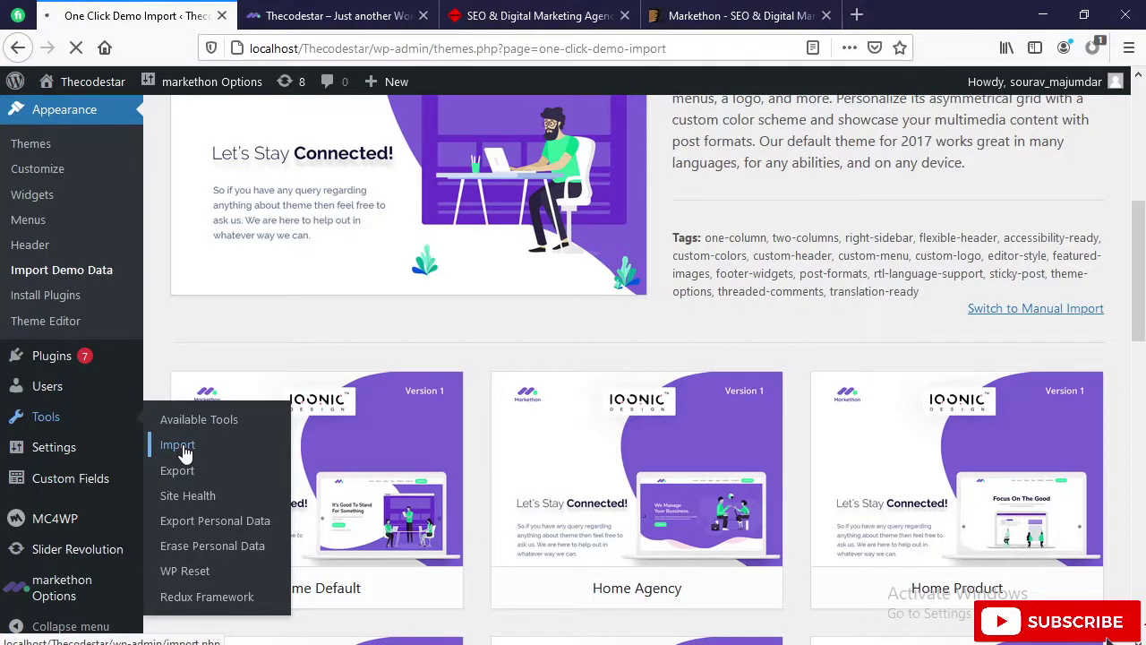
scroll(309, 392, "down", 5)
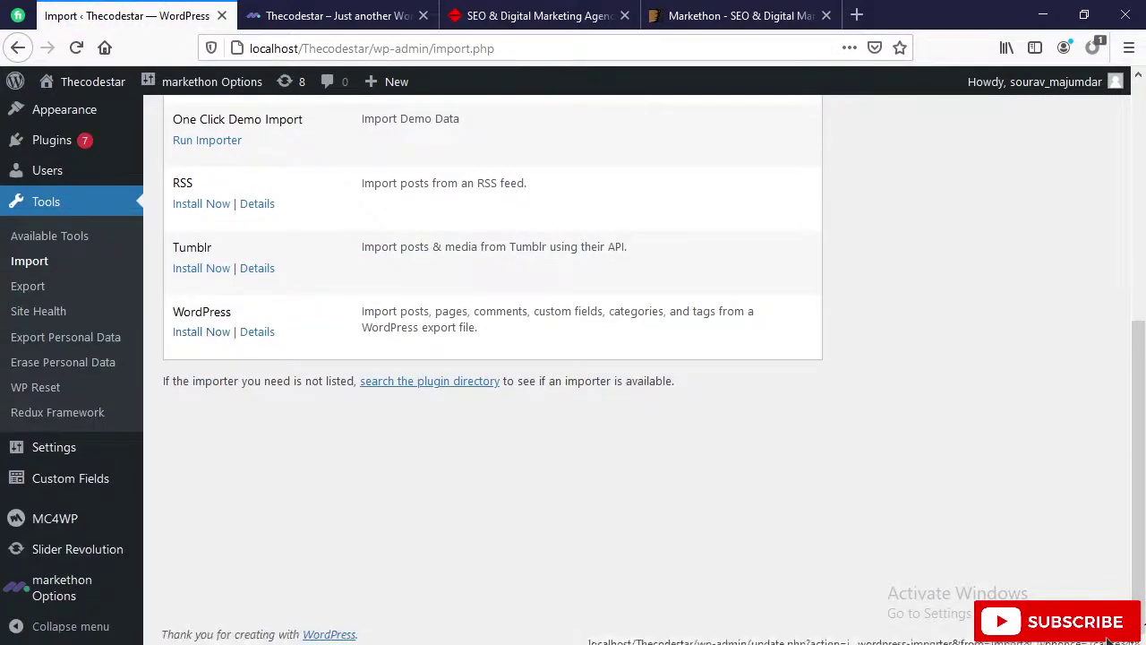
mouse_move(243, 644)
left_click(332, 606)
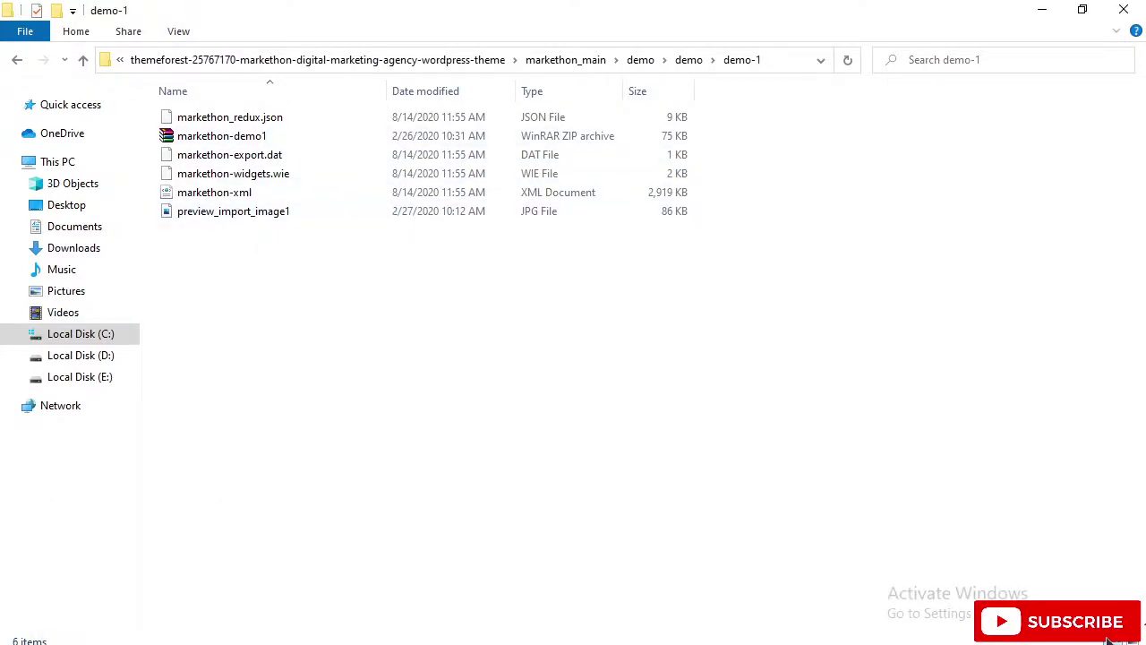
Switch back to the browser and open the theme's demo data import page.
key("alt+Tab")
scroll(205, 466, "up", 3)
scroll(149, 550, "down", 1)
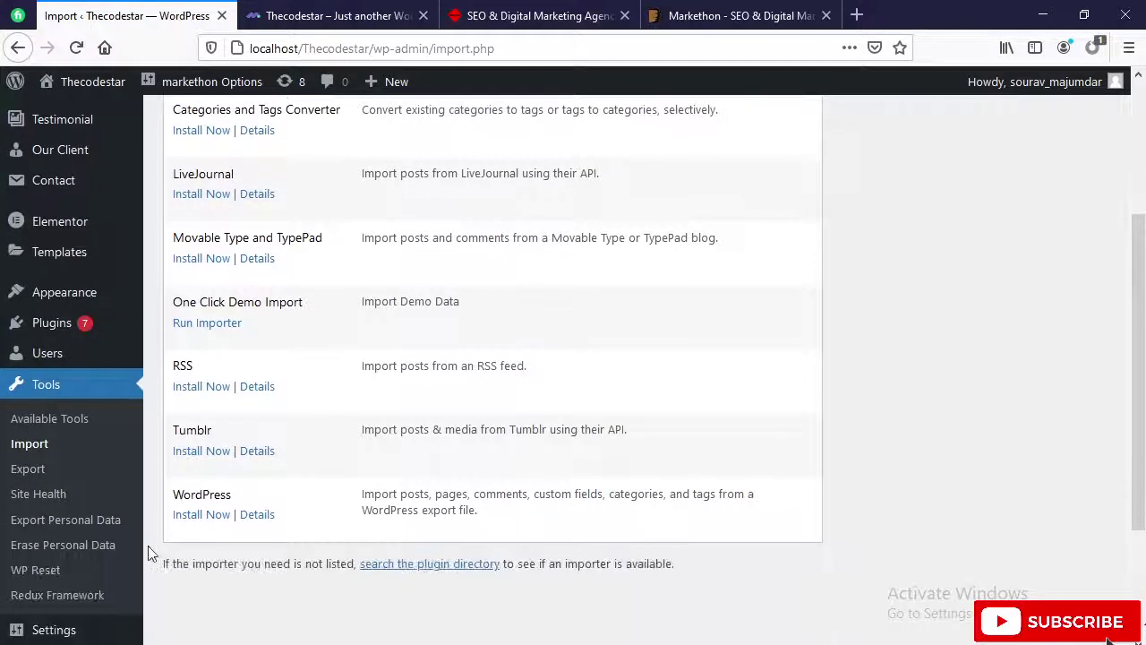
scroll(31, 443, "up", 3)
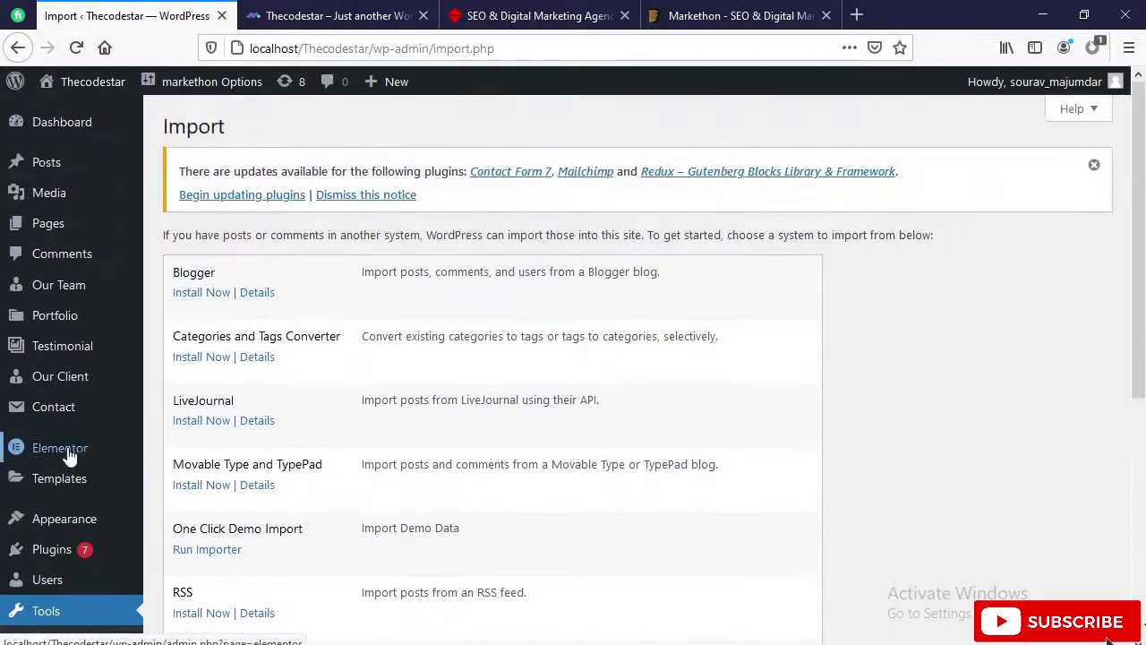
mouse_move(64, 518)
left_click(199, 548)
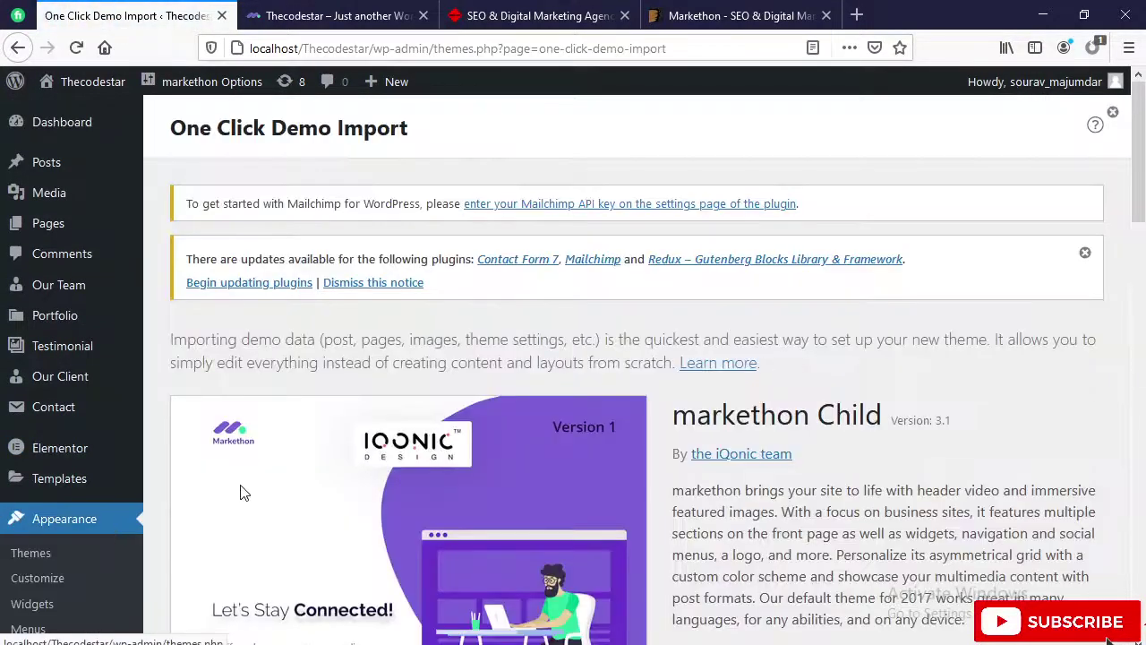
Choose the Home Default demo for import and review the plugins recommended before importing.
scroll(242, 491, "down", 2)
scroll(459, 444, "up", 2)
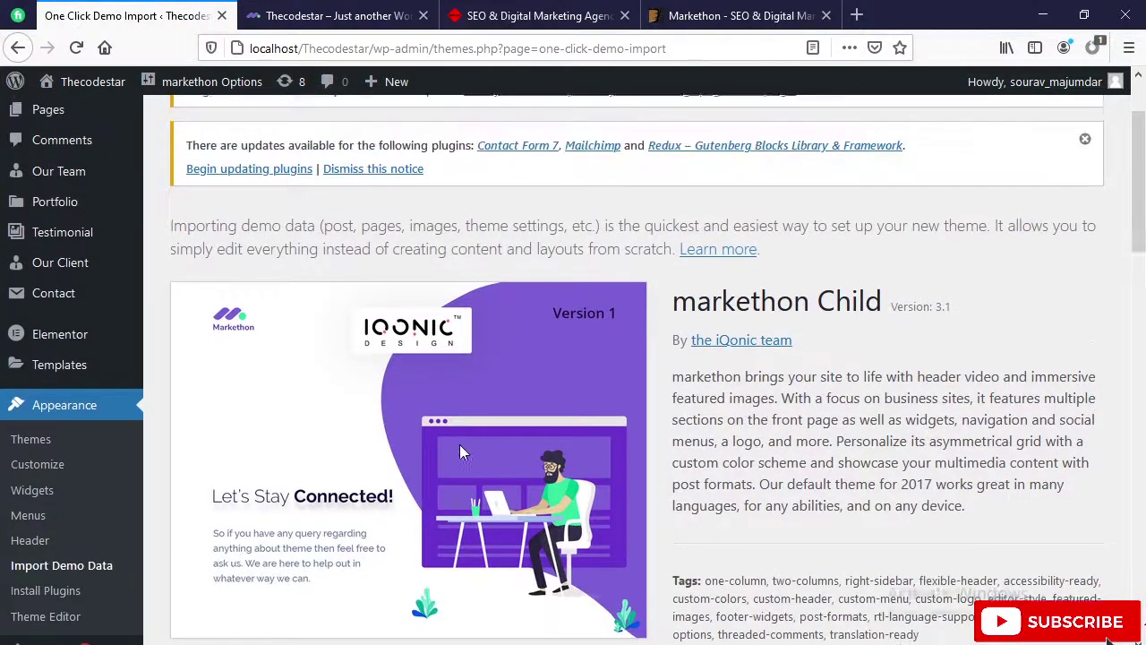
scroll(505, 442, "down", 8)
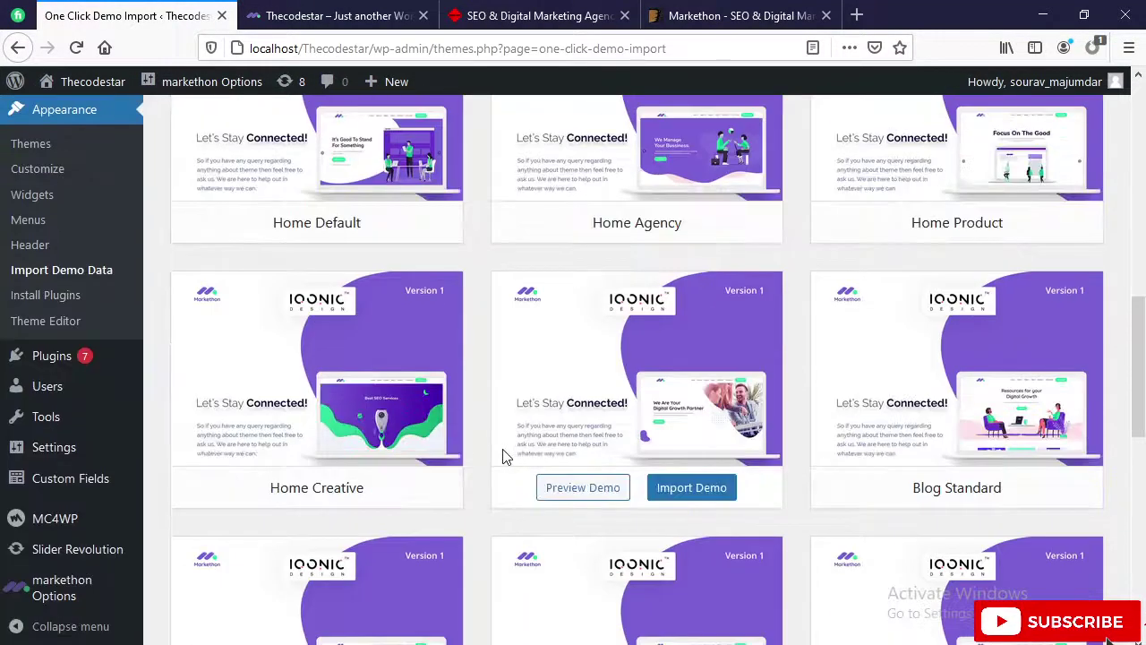
scroll(490, 455, "up", 1)
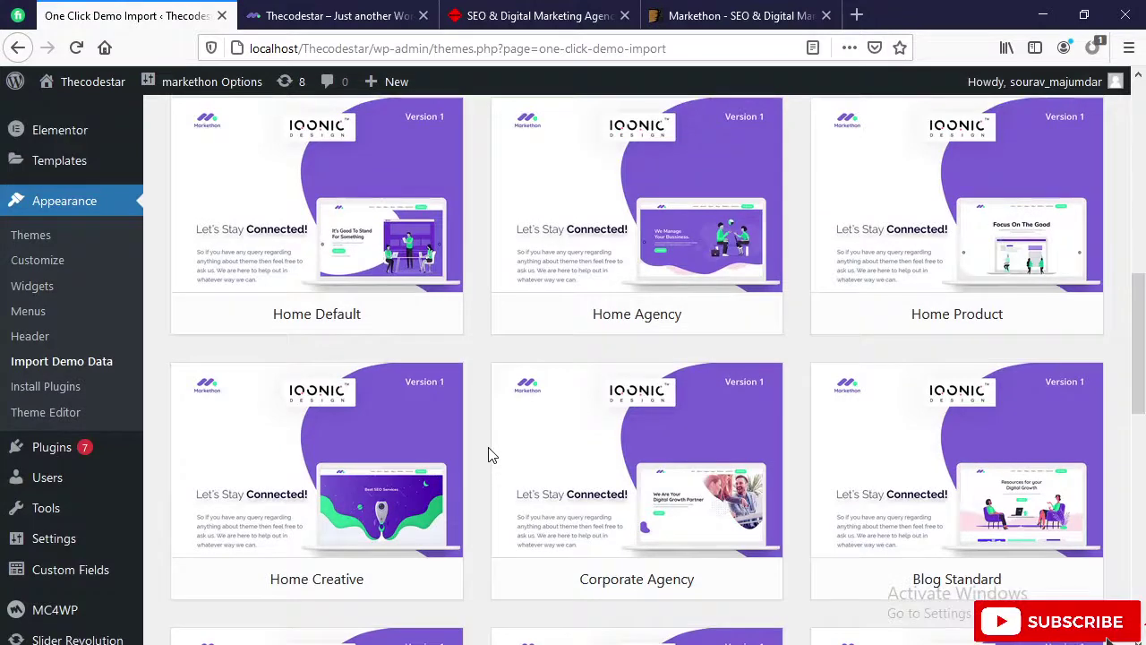
scroll(430, 379, "up", 2)
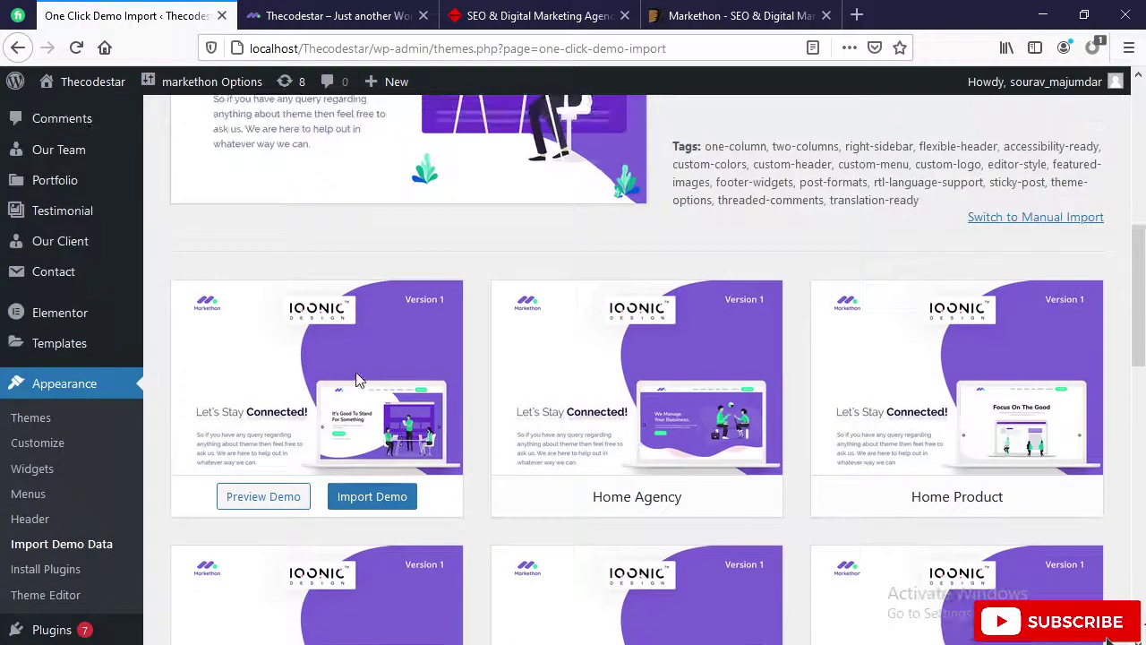
left_click(392, 499)
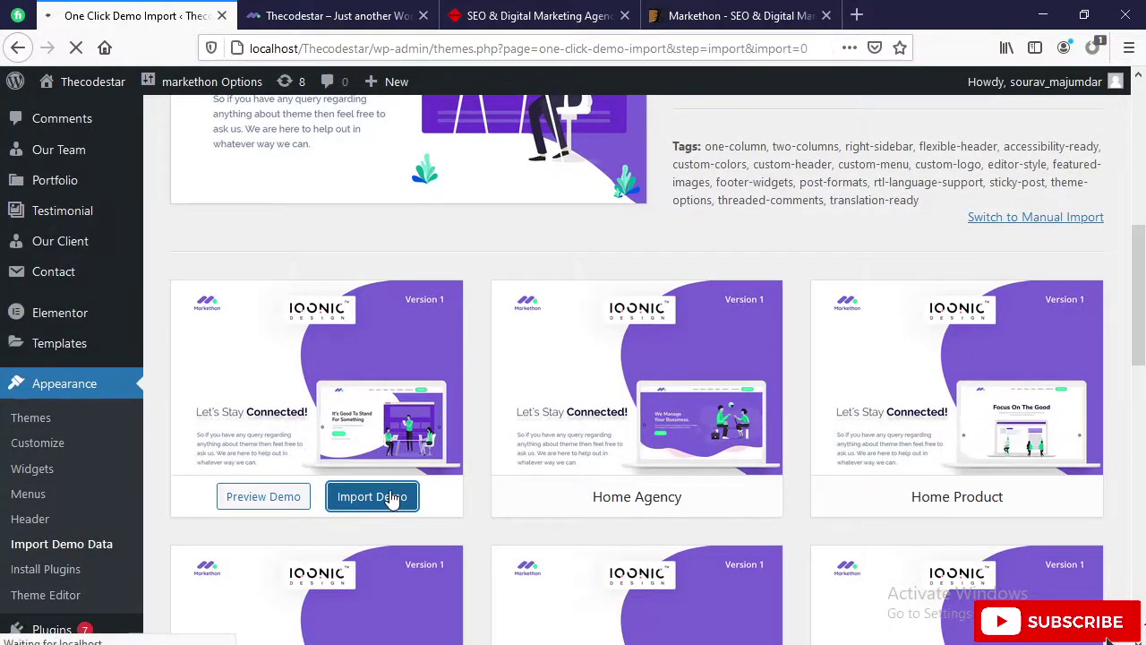
scroll(394, 498, "down", 3)
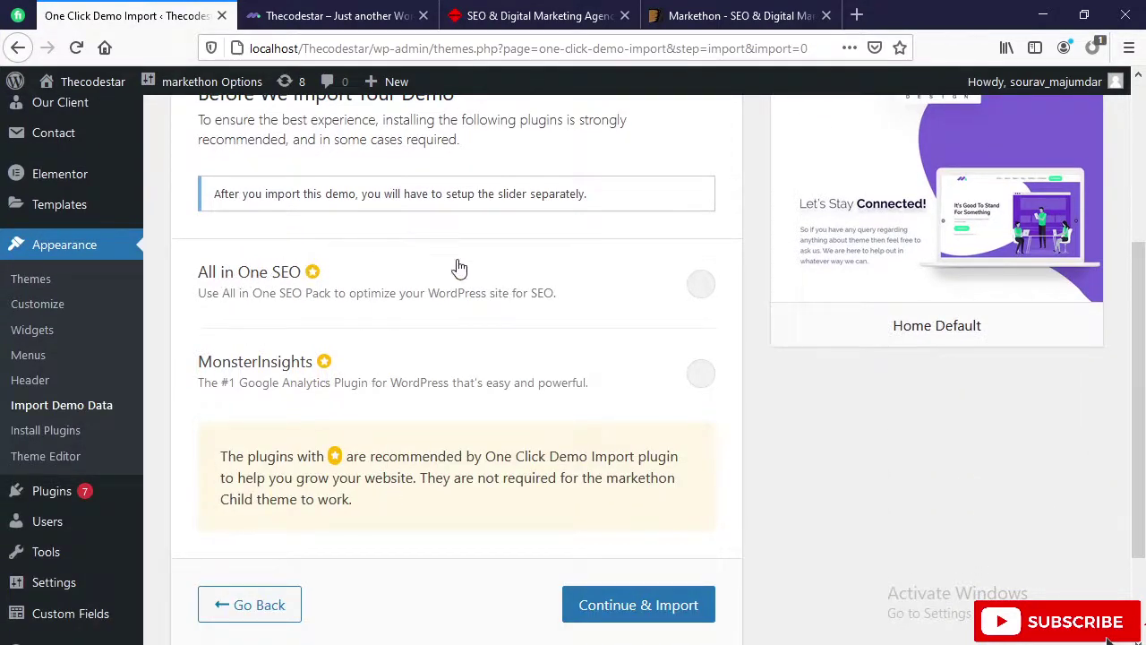
scroll(483, 272, "up", 2)
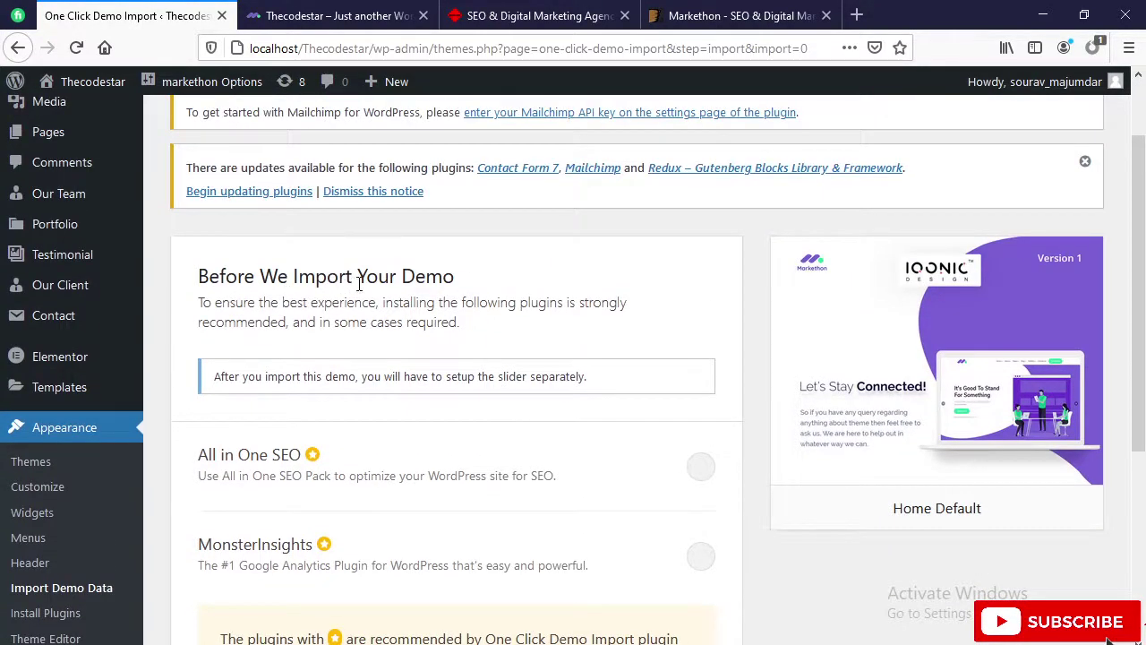
scroll(469, 291, "down", 3)
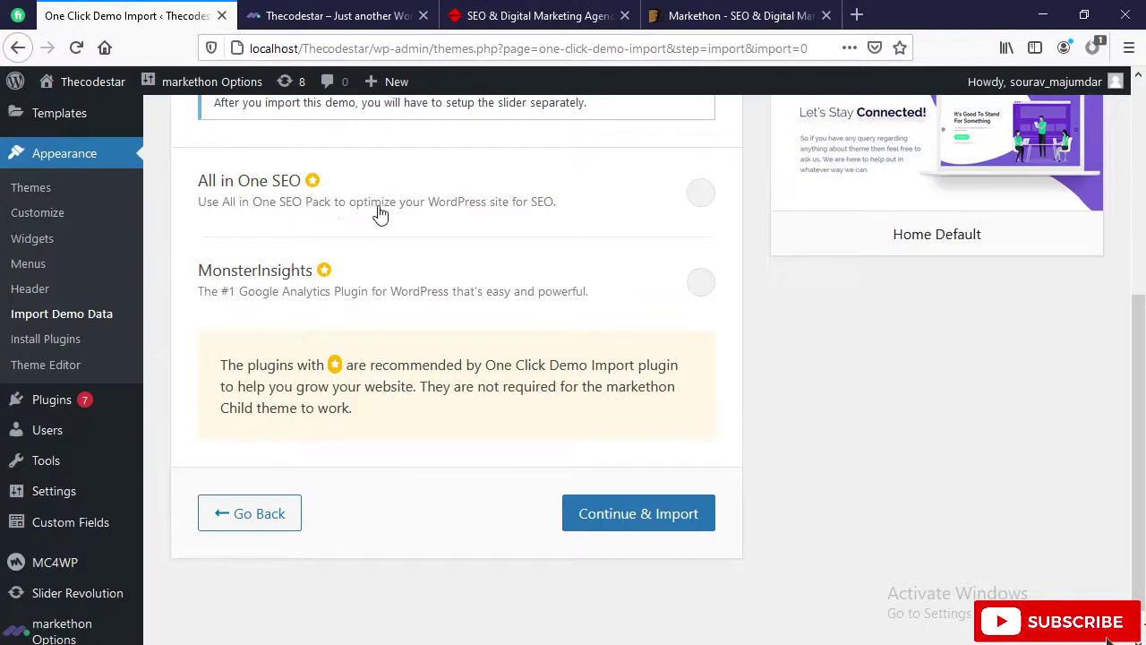
left_click(704, 195)
scroll(627, 259, "down", 1)
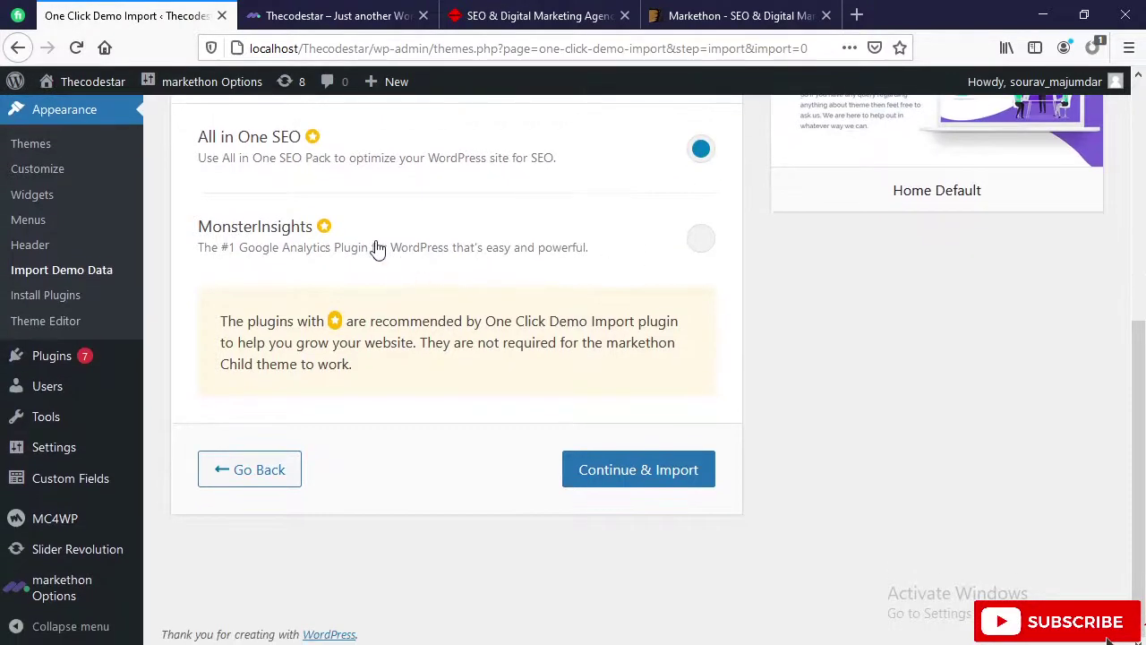
left_click(701, 238)
left_click(702, 239)
left_click(703, 150)
Run the Home Default demo content import without the recommended All in One SEO and MonsterInsights plugins.
left_click(656, 481)
scroll(590, 409, "up", 3)
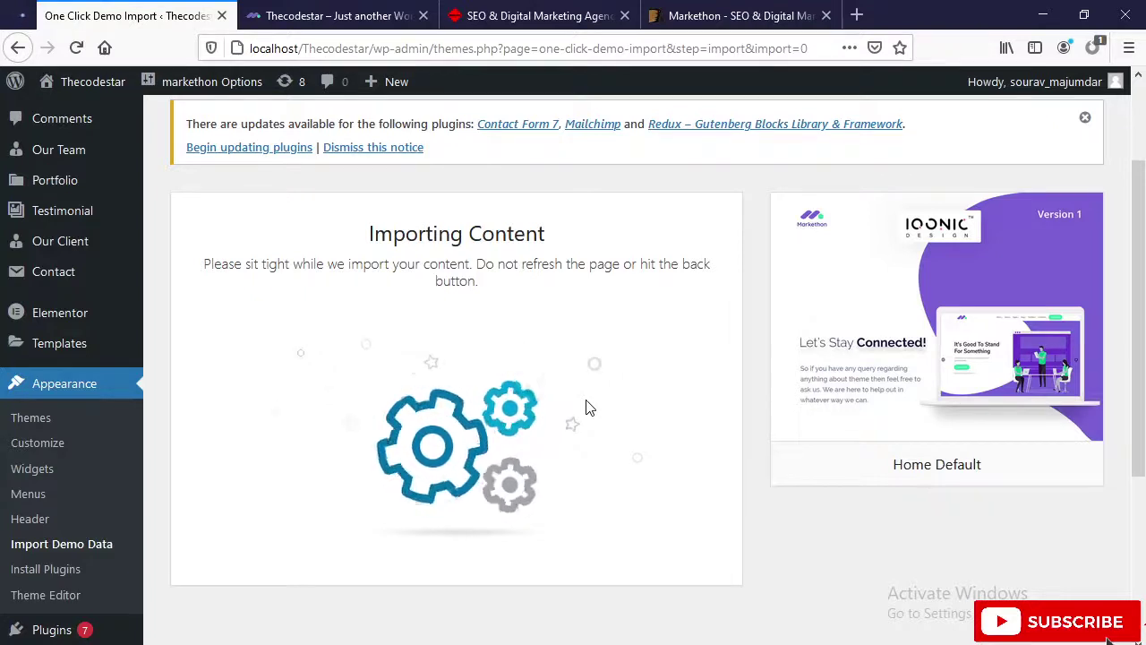
left_click(307, 27)
left_click(135, 15)
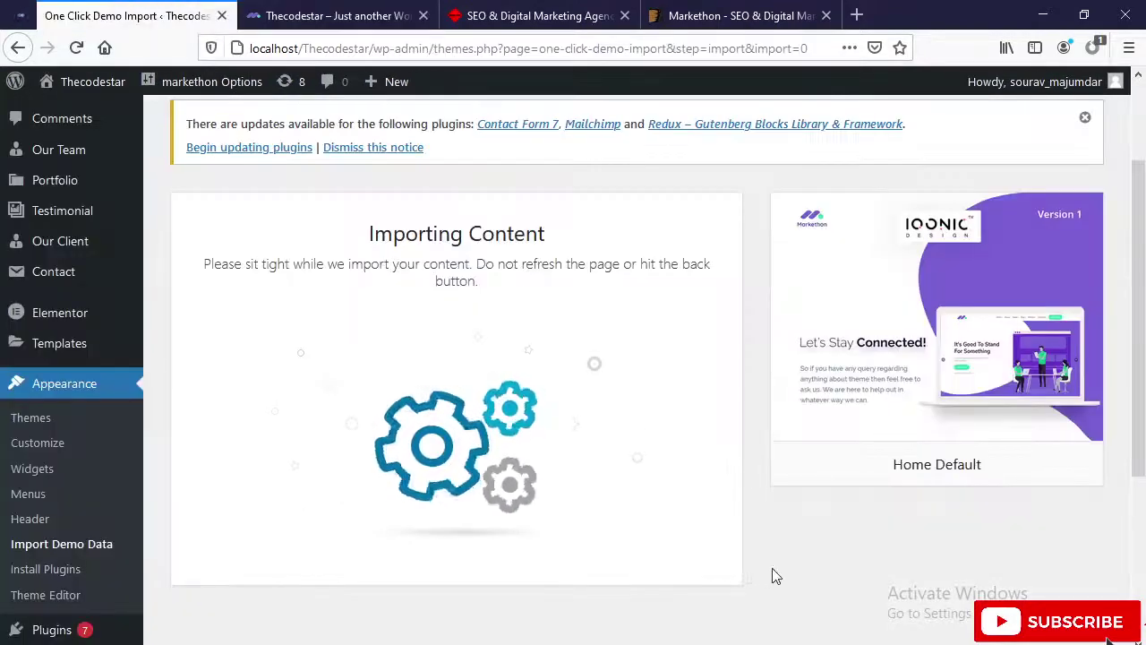
scroll(784, 477, "down", 3)
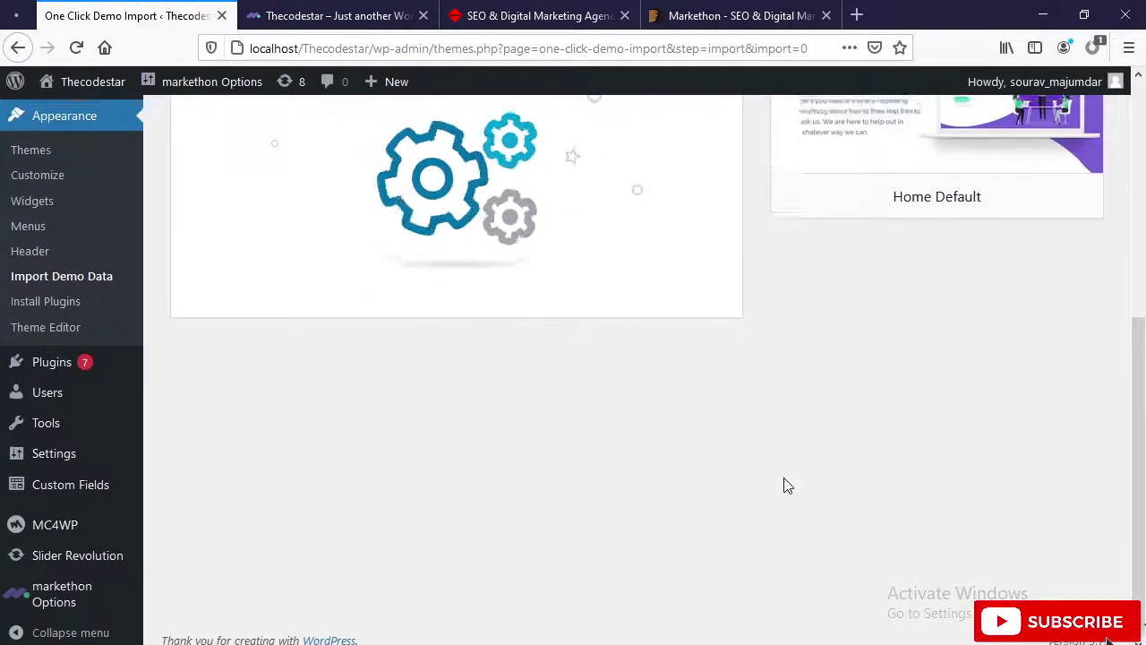
scroll(785, 483, "up", 3)
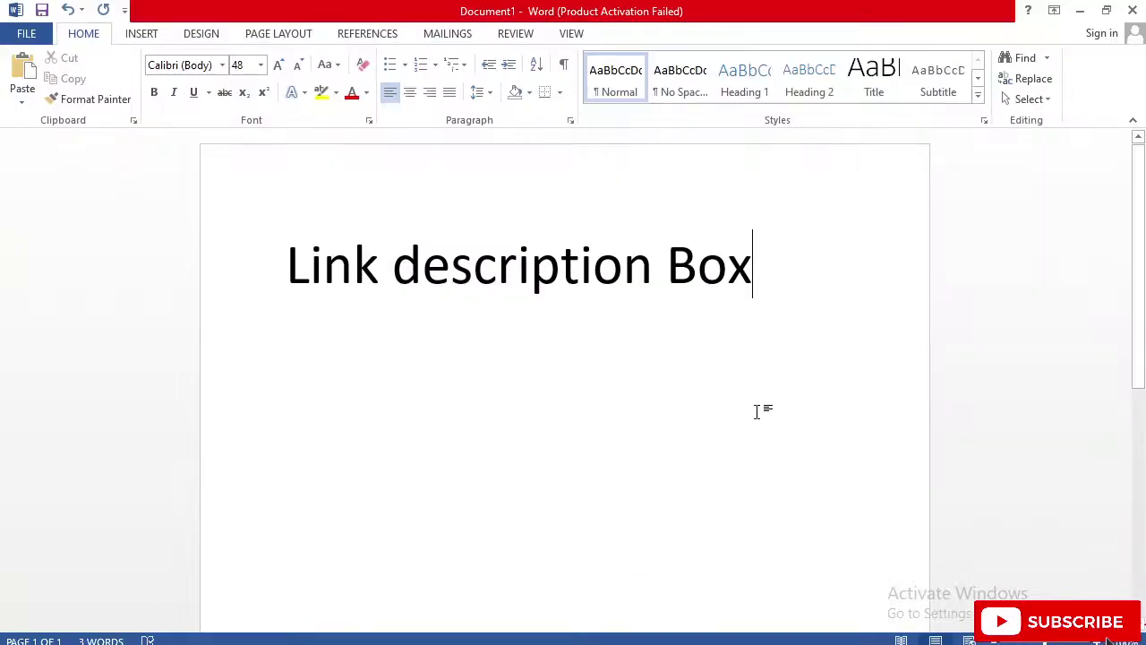
In the Word document, add the line "Waite 2-5min" below "Link description Box", and switch back to the browser.
key("Return")
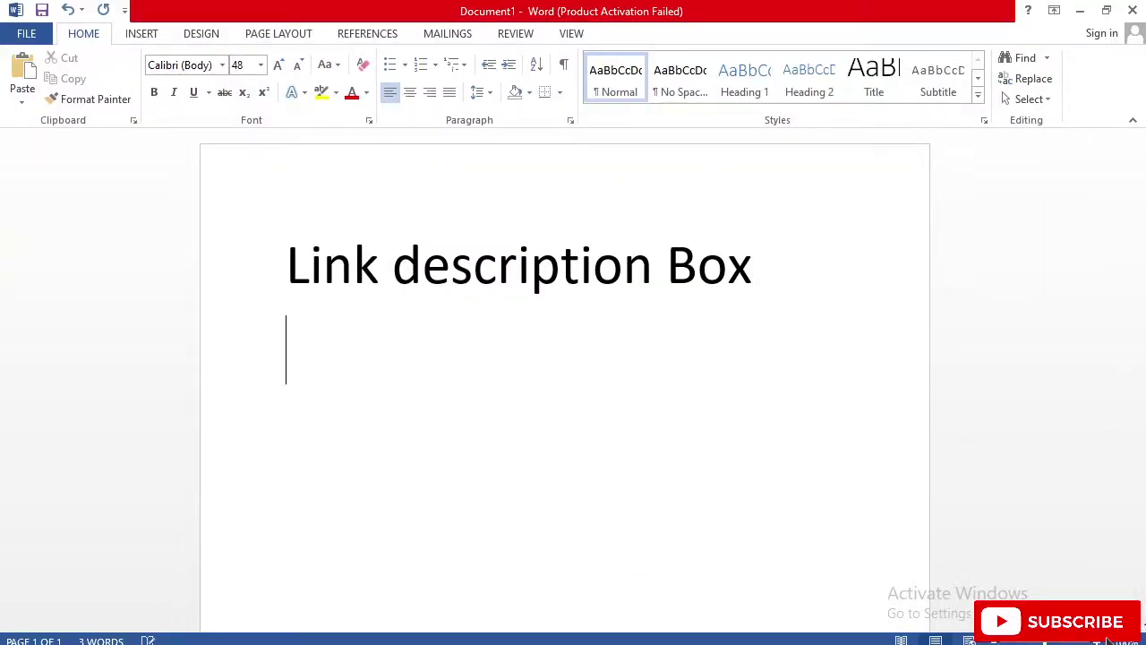
type("waite ")
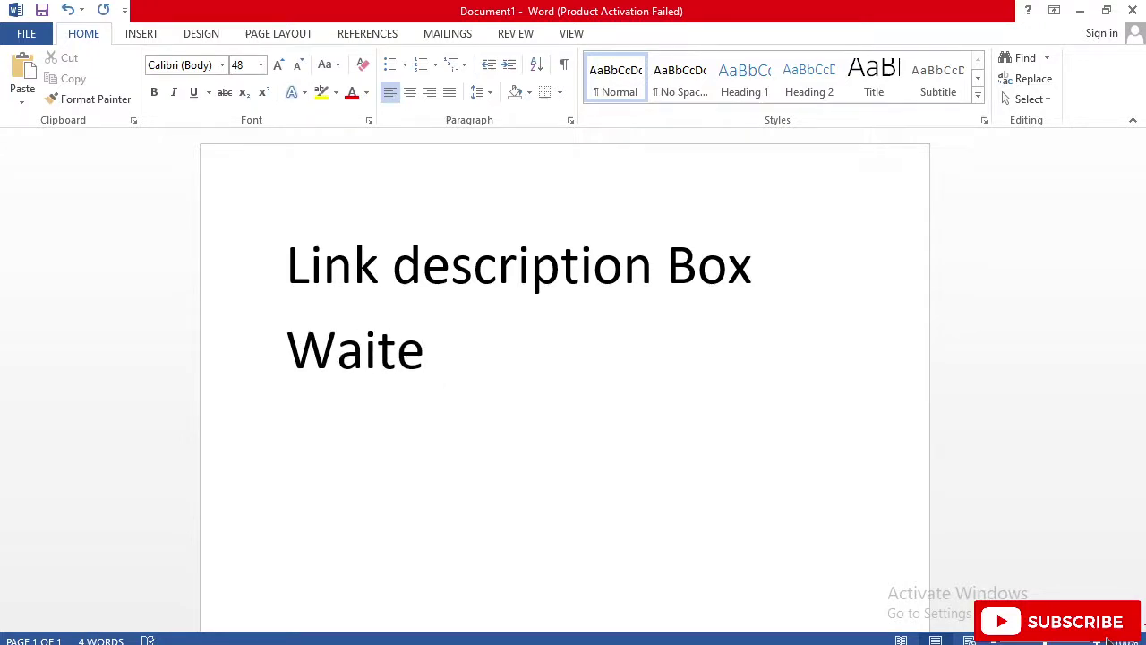
type("2-5min")
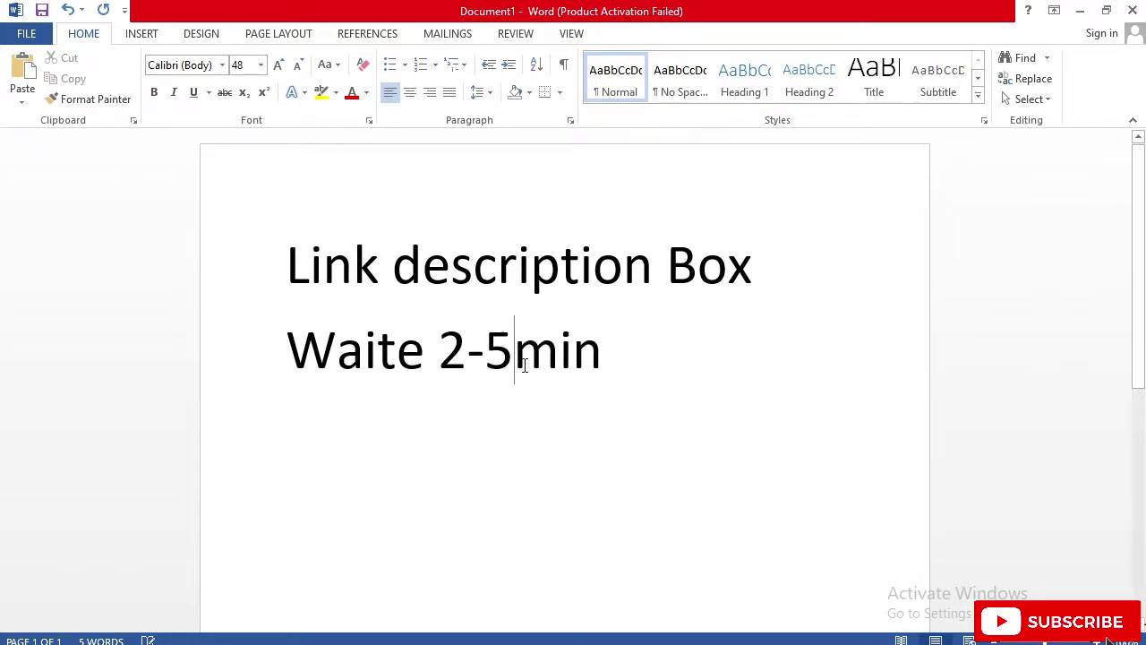
key("alt+Tab")
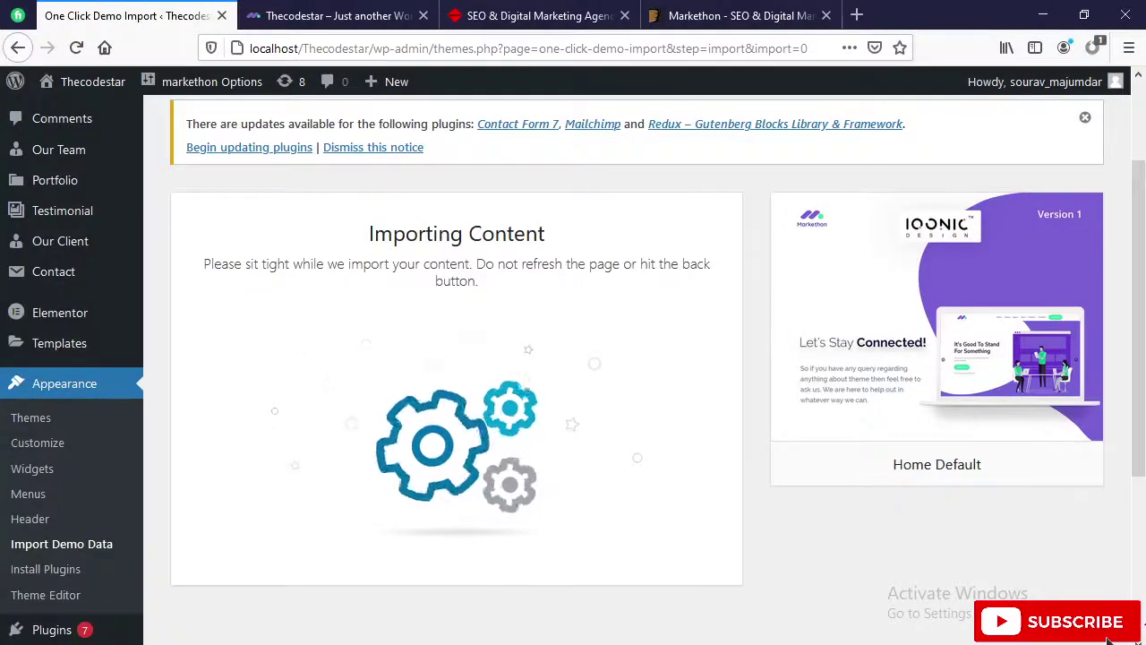
mouse_move(634, 644)
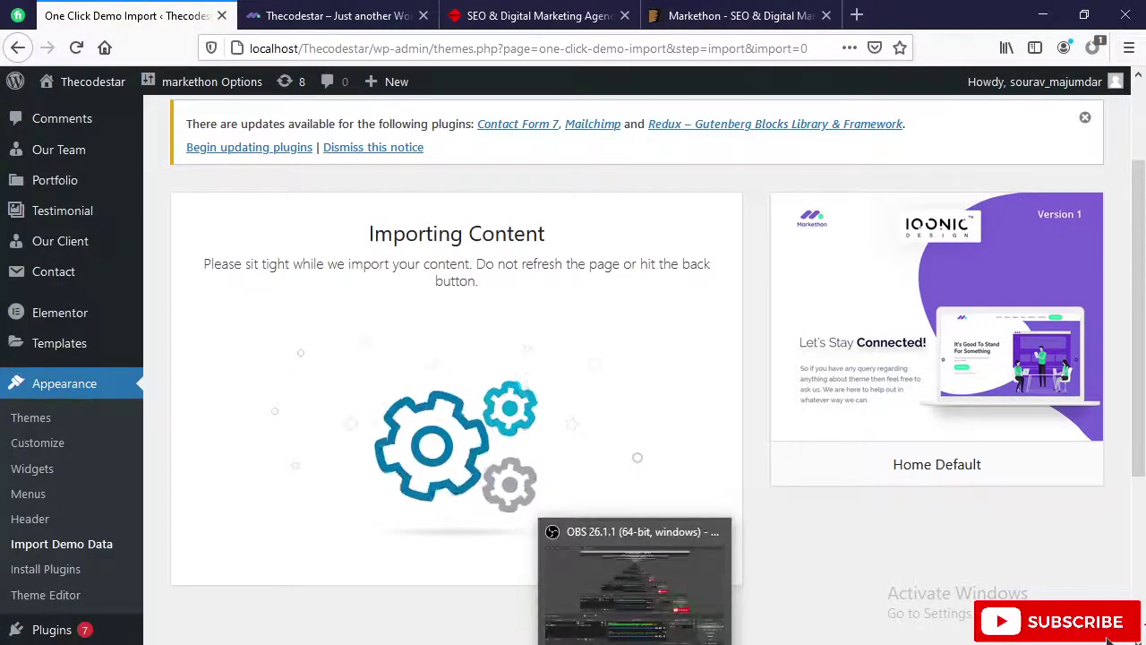
left_click(634, 582)
key("alt+Tab")
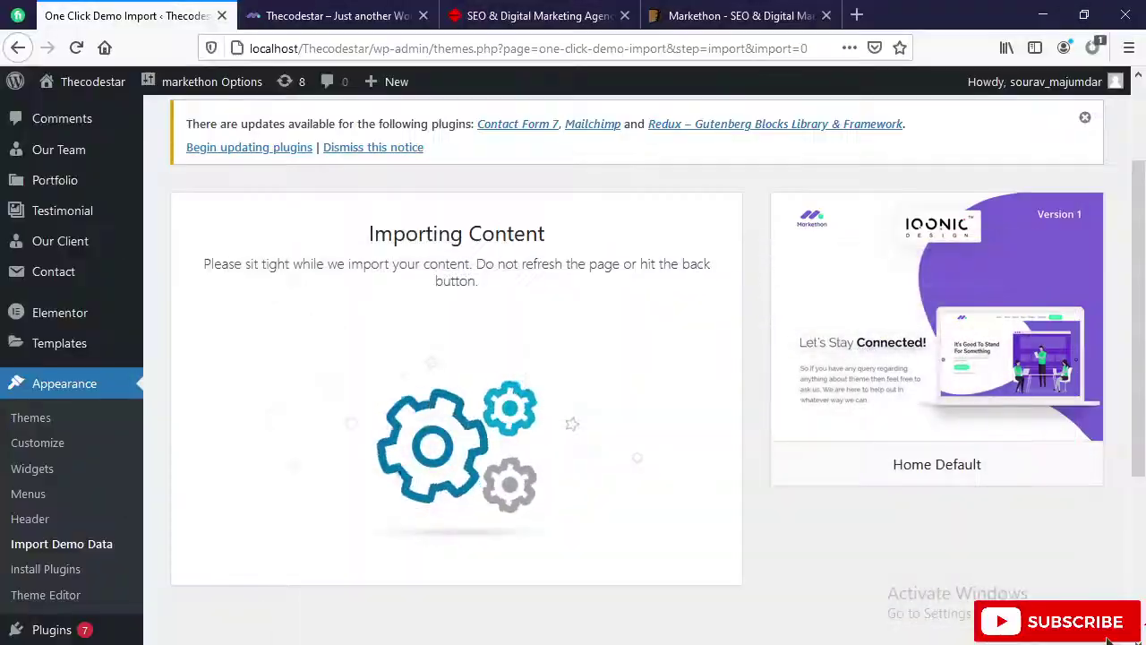
Check the site's home page during the import, and return to the demo import page to check its progress.
scroll(778, 525, "down", 3)
left_click(286, 15)
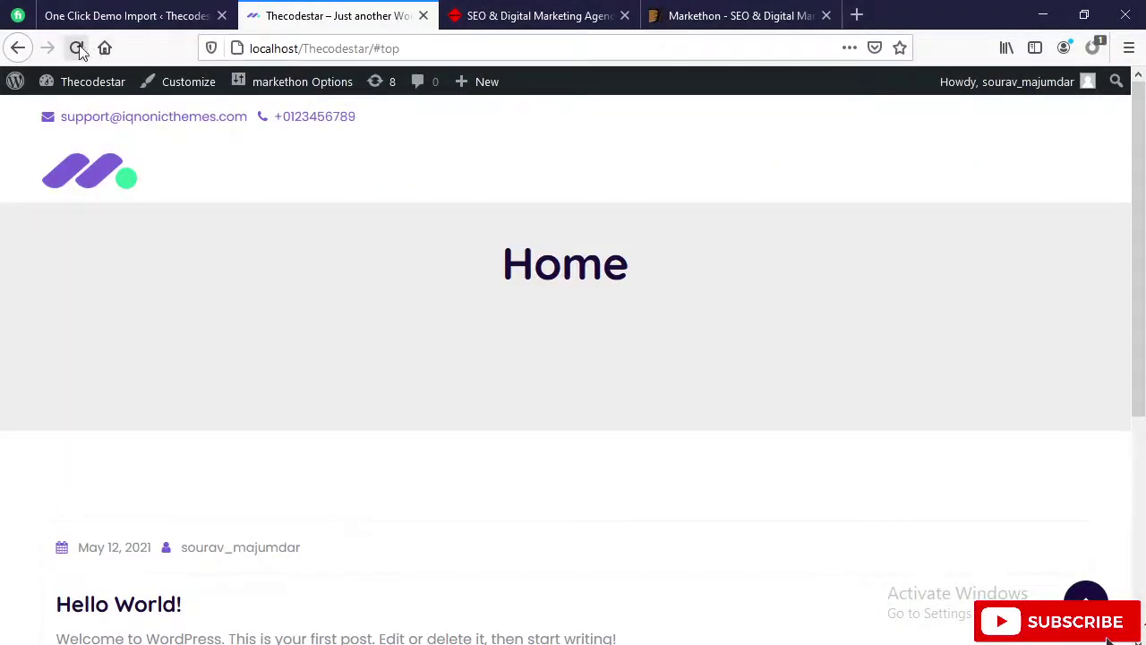
left_click(161, 27)
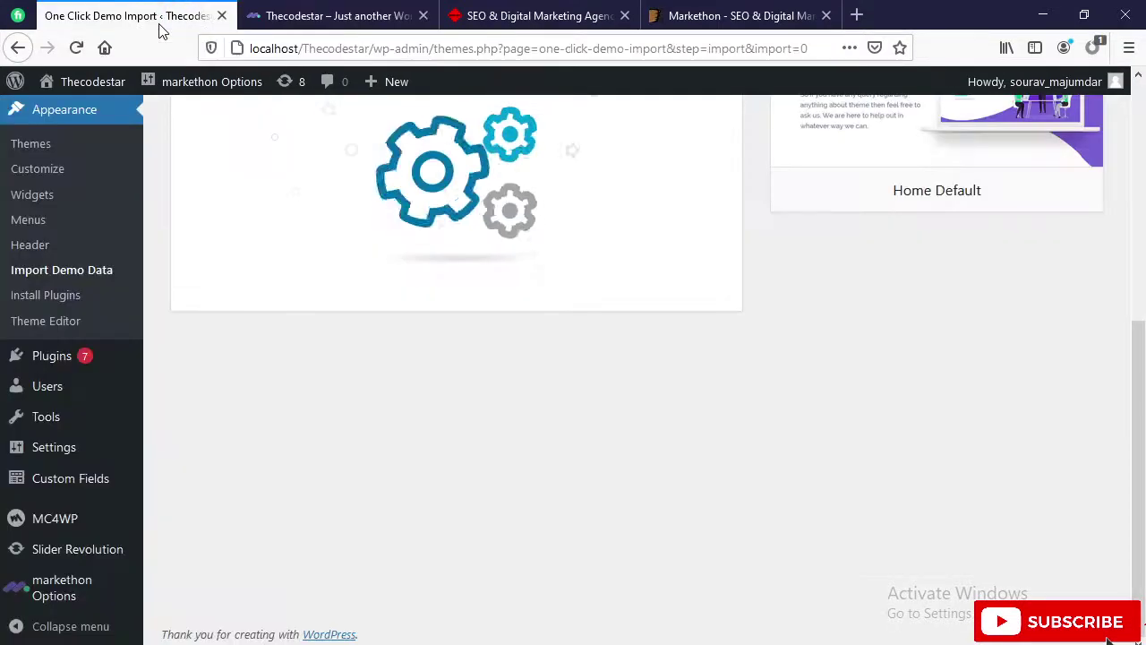
scroll(635, 366, "up", 5)
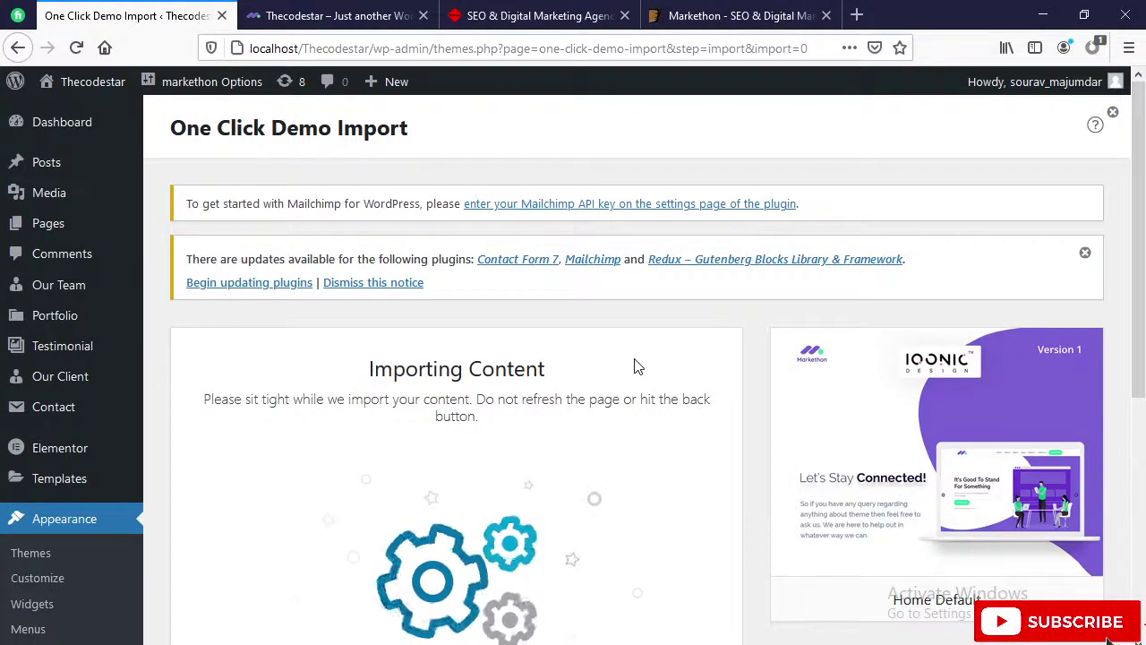
scroll(635, 366, "down", 5)
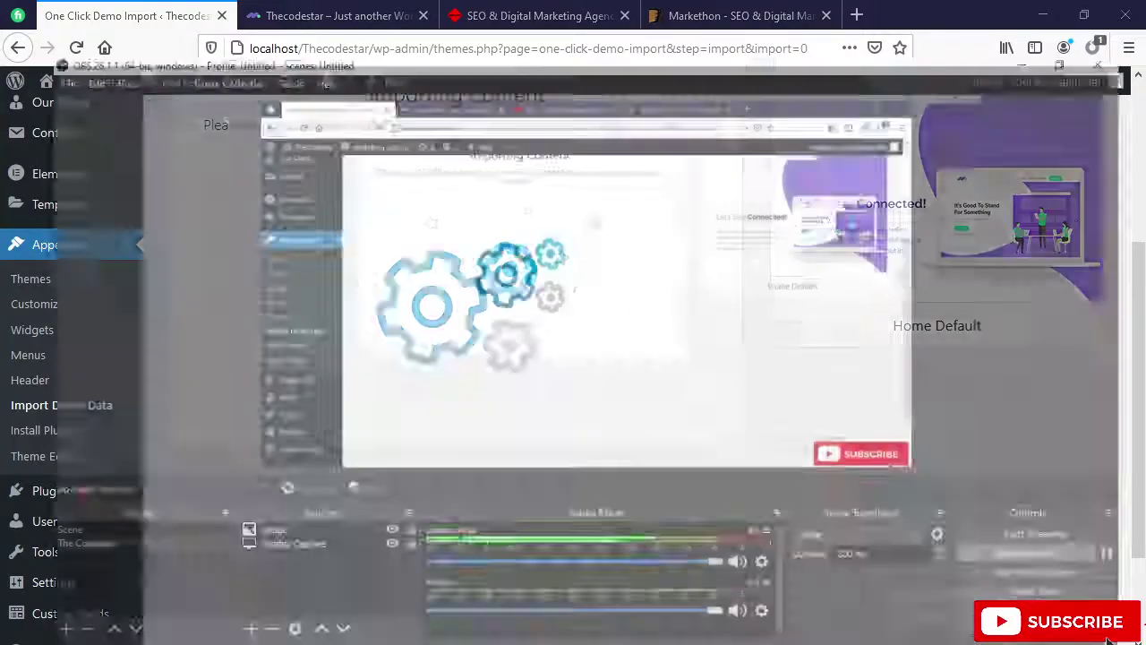
key("alt+Tab")
left_click(1133, 536)
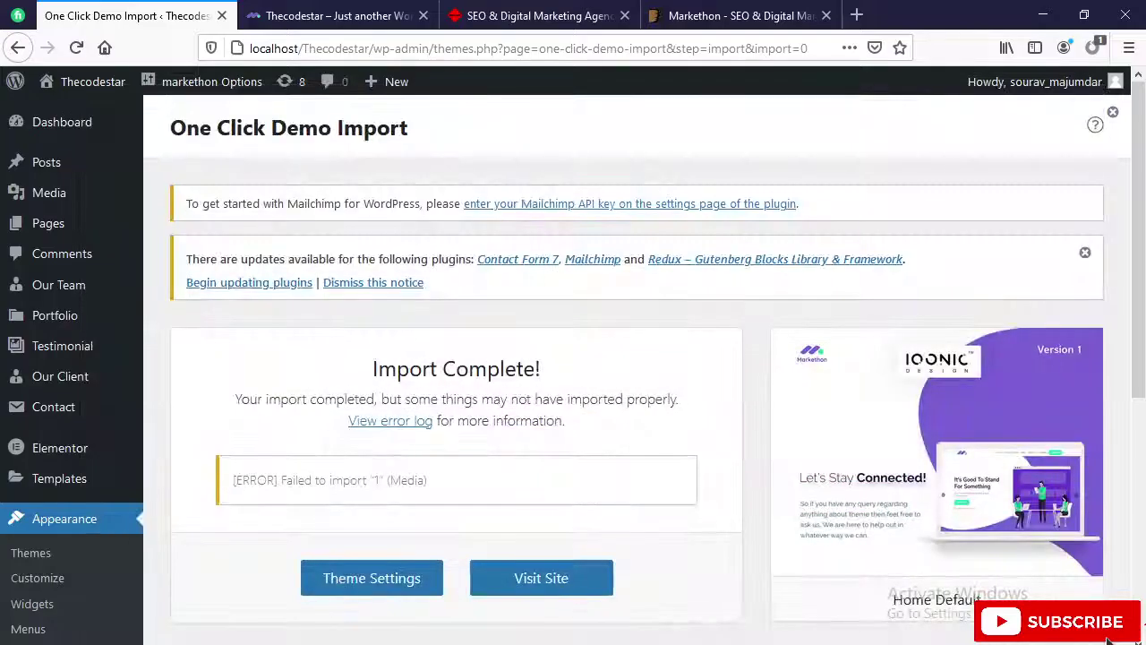
Visit the site from the finished import and look through the home page's slider, process, video and portfolio sections.
scroll(500, 499, "down", 1)
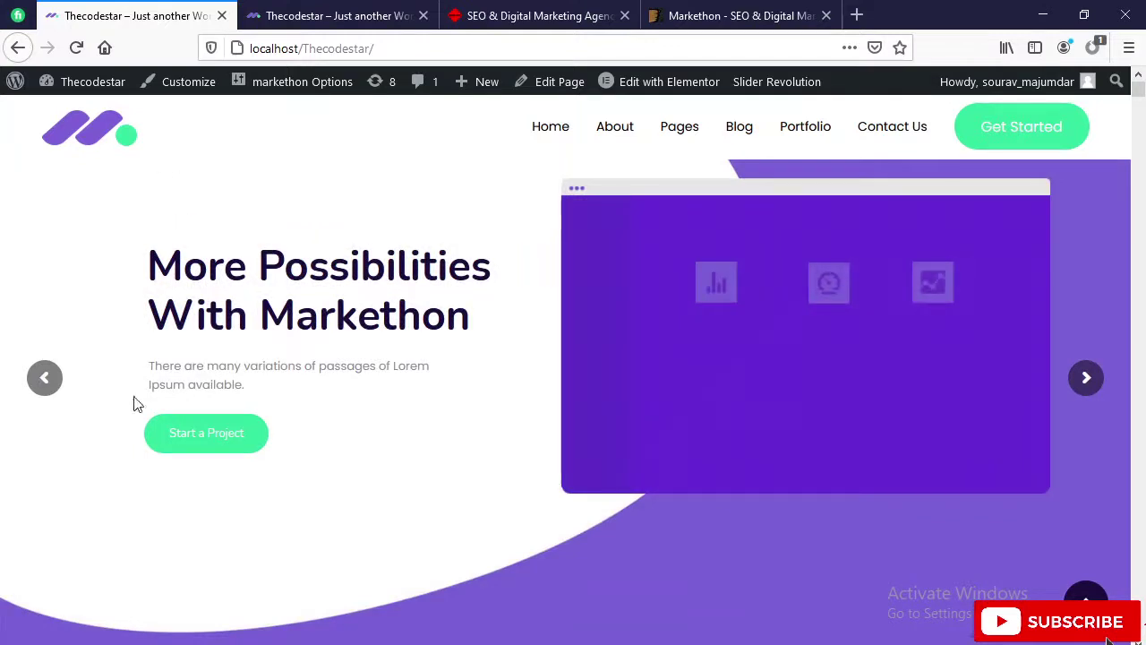
left_click(45, 377)
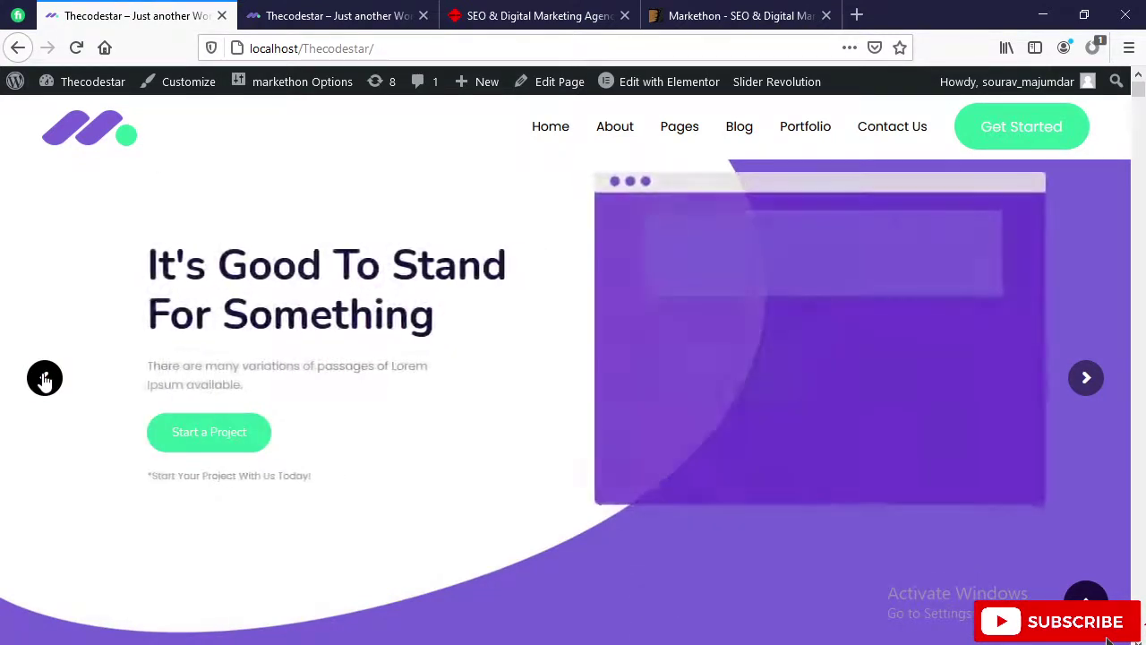
scroll(606, 351, "down", 10)
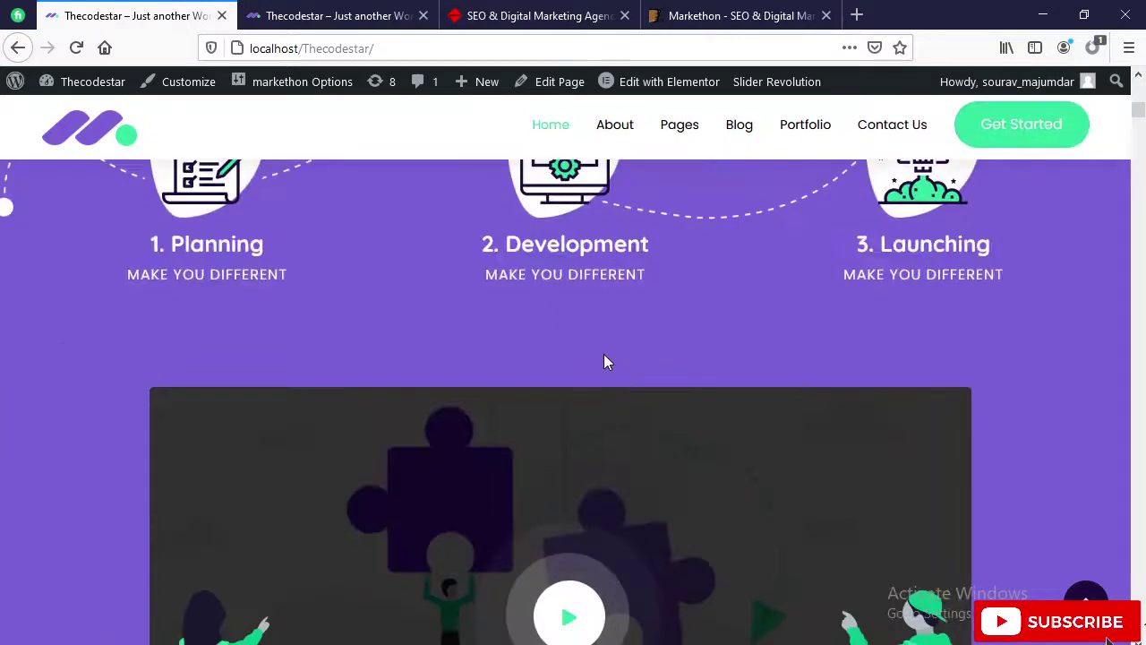
scroll(603, 354, "up", 3)
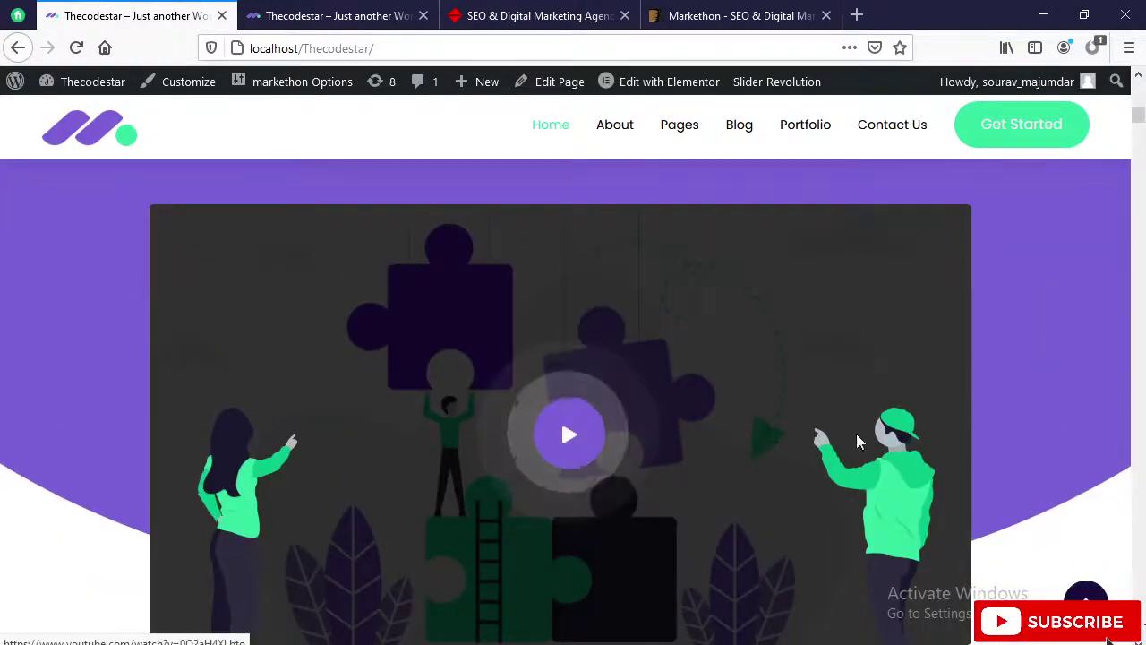
scroll(856, 435, "down", 8)
scroll(754, 441, "down", 8)
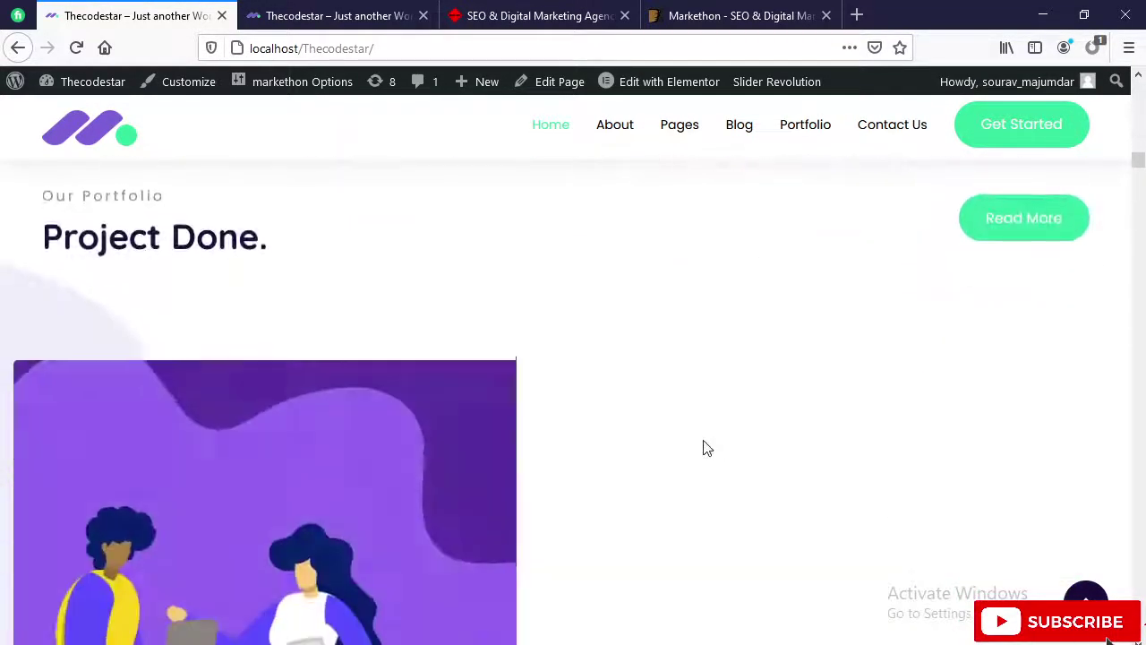
scroll(681, 453, "down", 8)
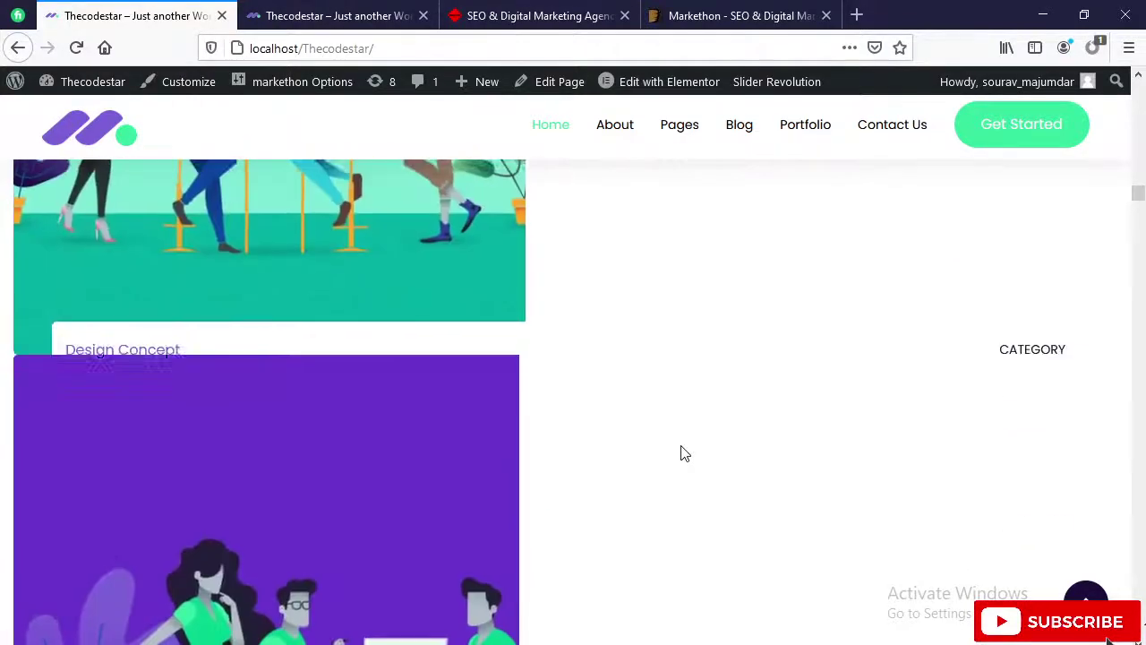
scroll(679, 455, "down", 8)
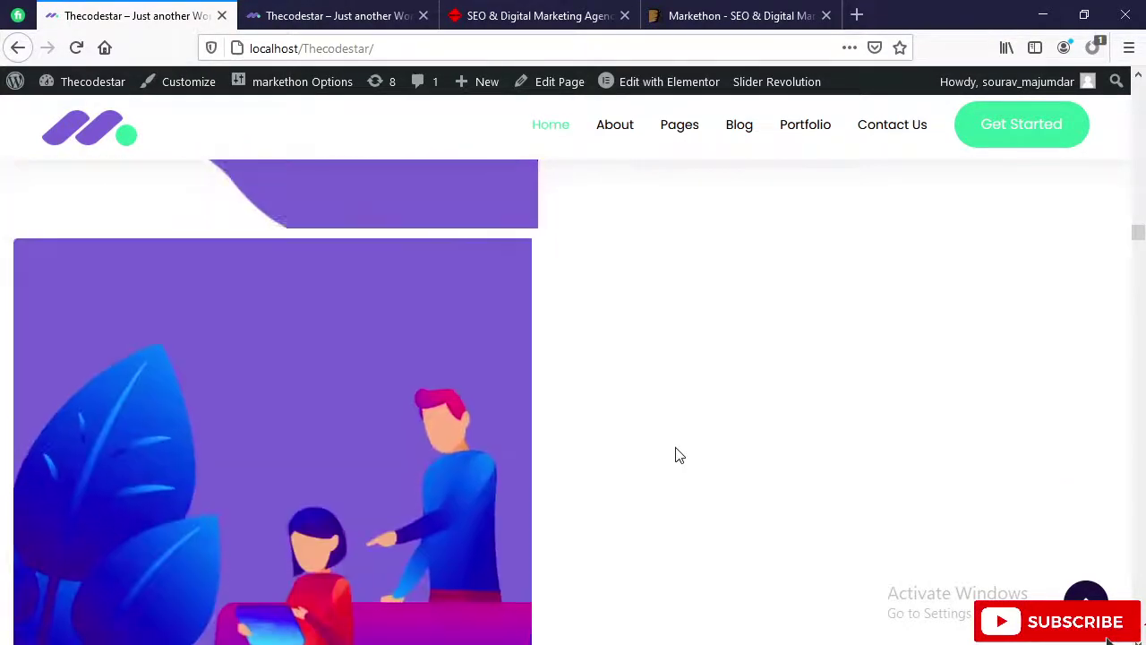
scroll(678, 455, "down", 6)
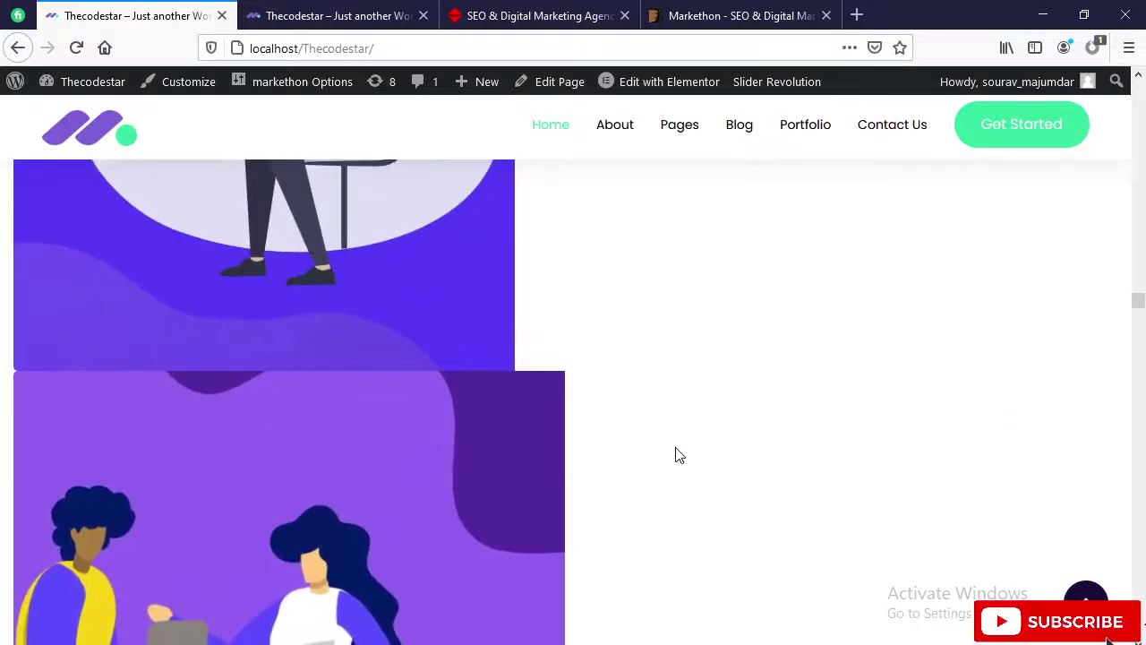
Examine the home page's portfolio images and its testimonial, pricing, partners and newsletter sections.
scroll(678, 455, "up", 3)
scroll(605, 468, "up", 3)
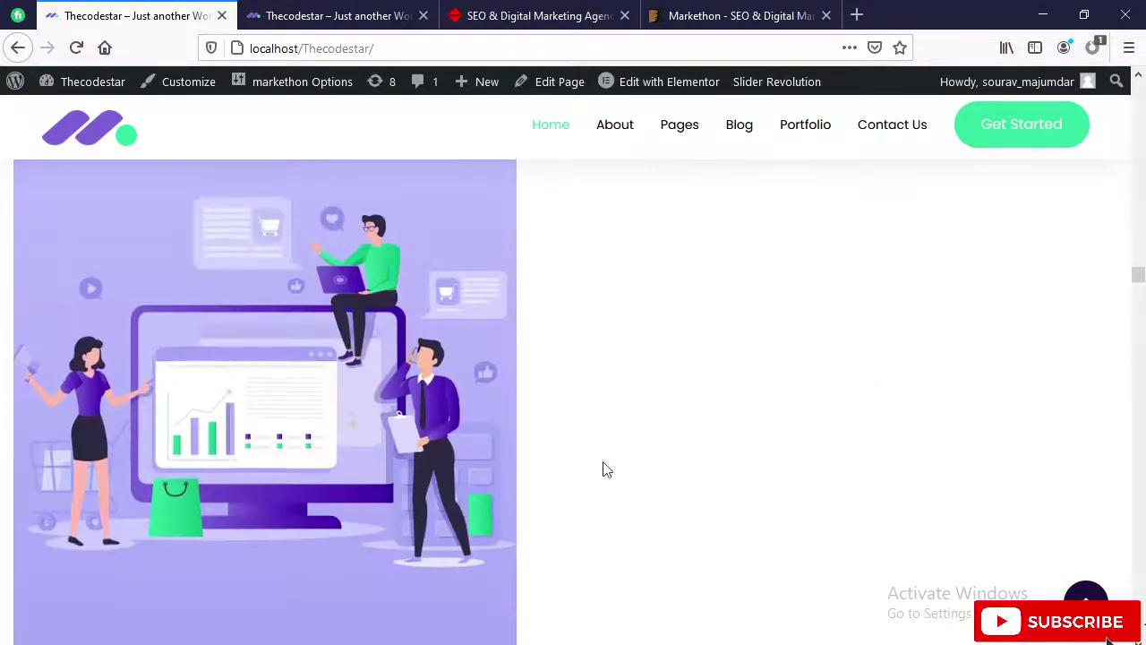
scroll(833, 529, "up", 3)
scroll(834, 529, "down", 3)
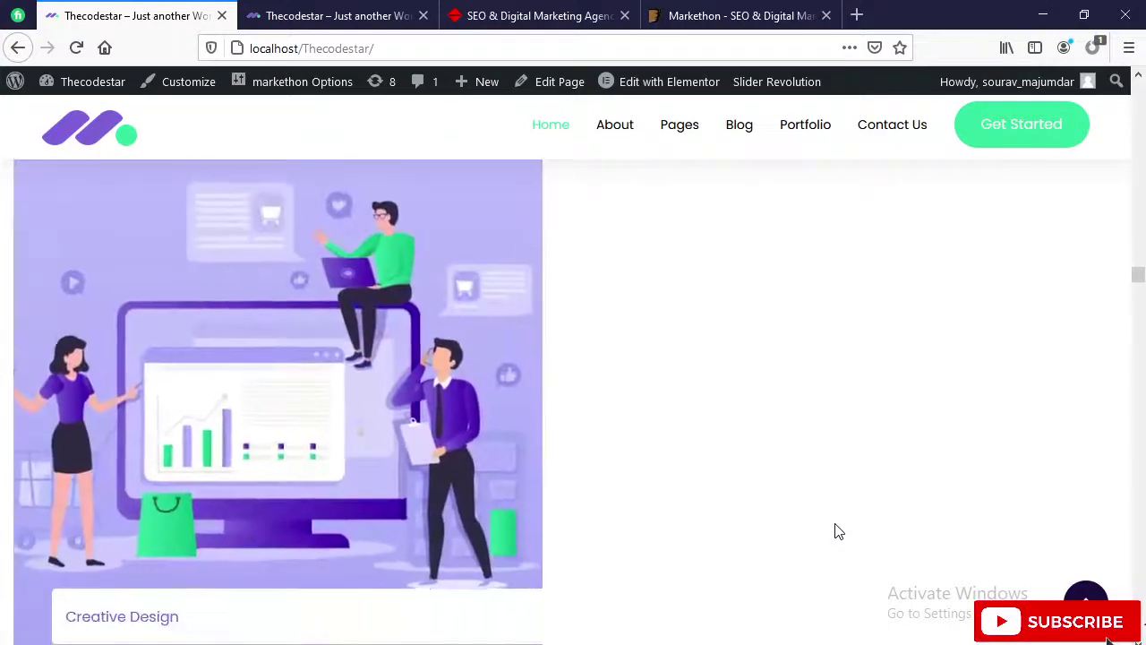
scroll(834, 531, "down", 3)
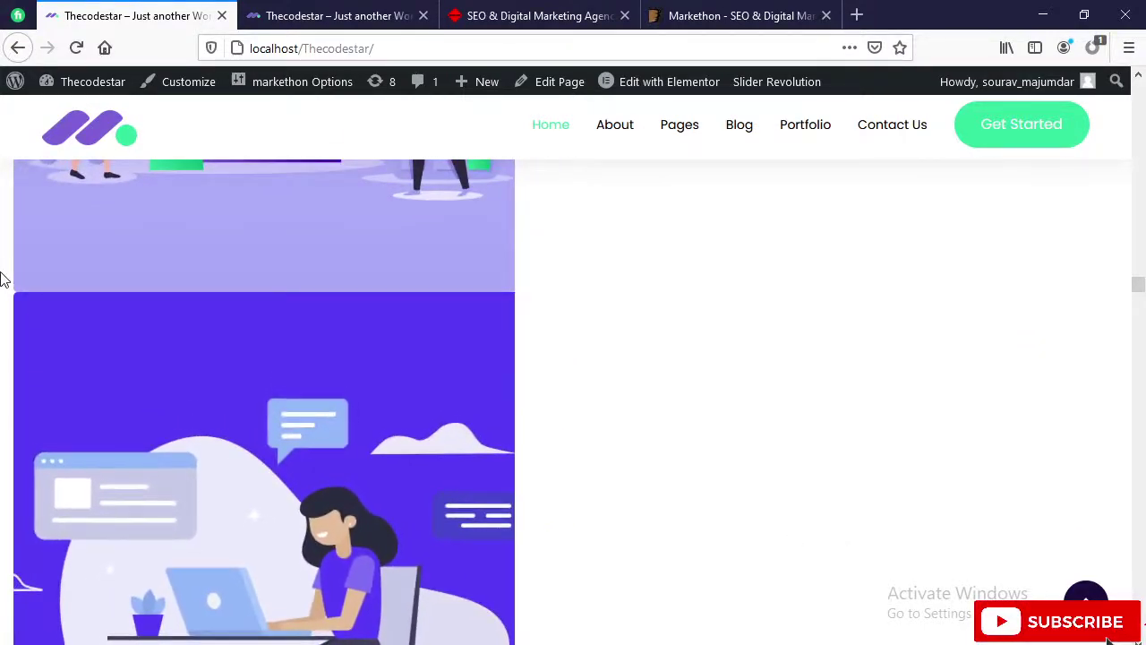
scroll(797, 498, "down", 3)
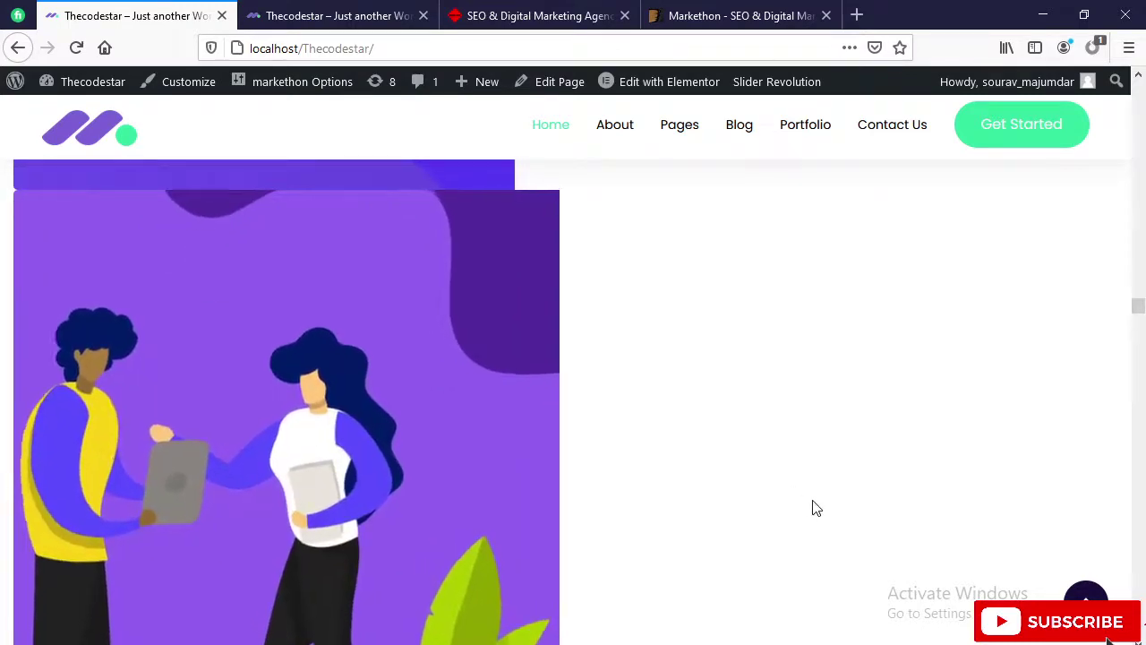
scroll(815, 508, "up", 3)
scroll(806, 474, "down", 6)
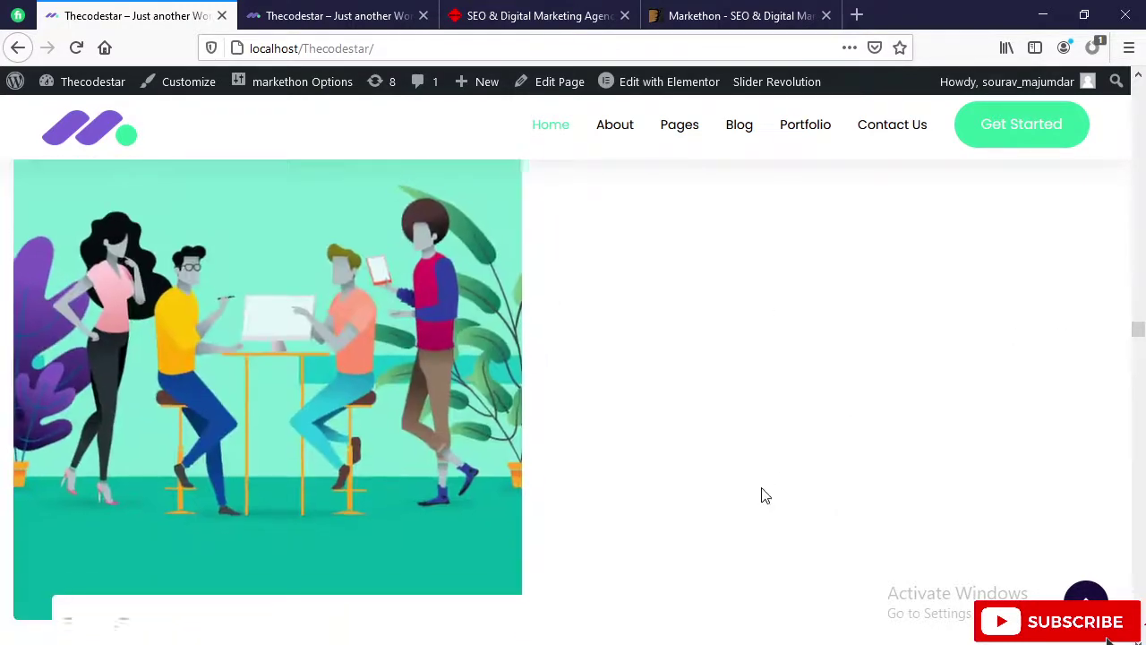
scroll(761, 492, "down", 8)
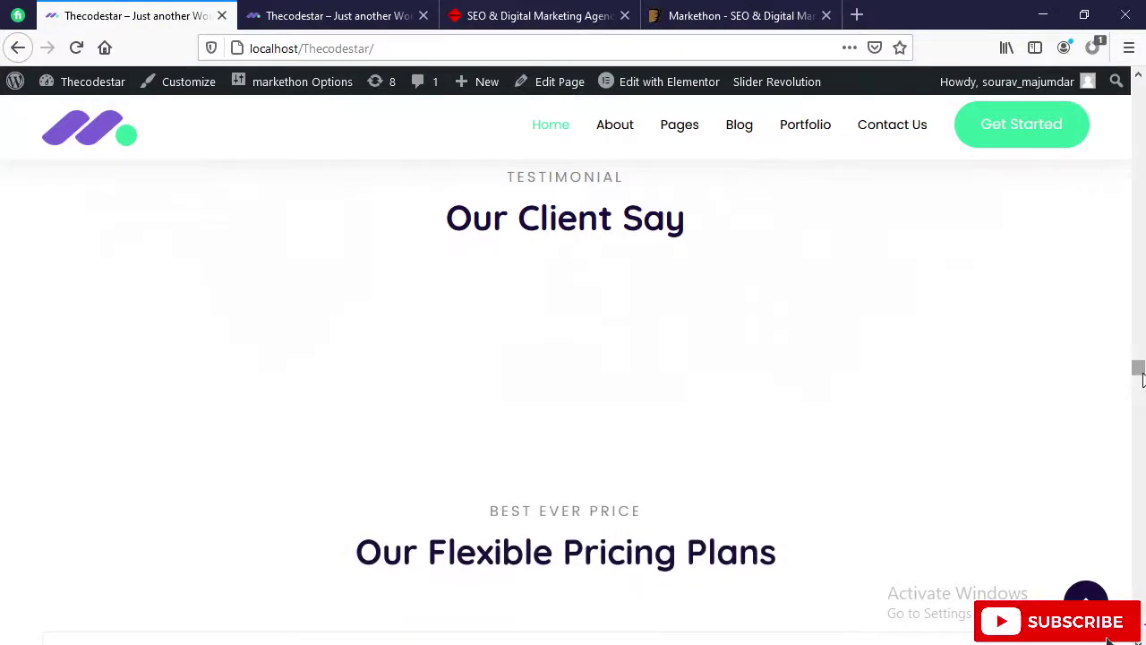
left_click_drag(1142, 377, 1143, 504)
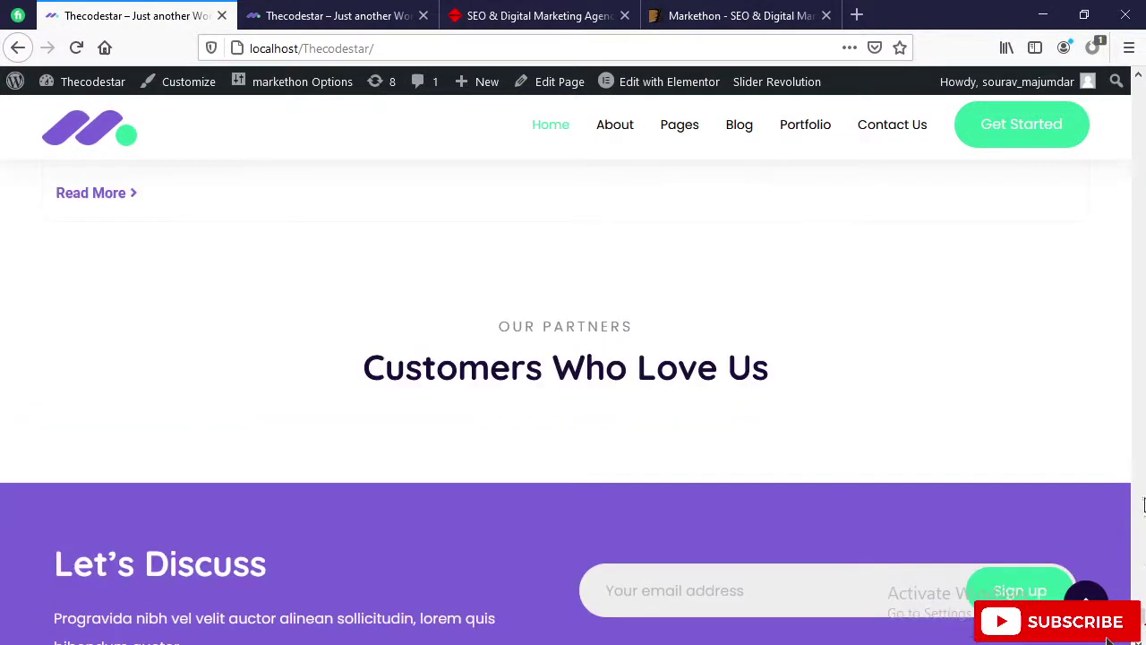
left_click_drag(1141, 606, 1139, 317)
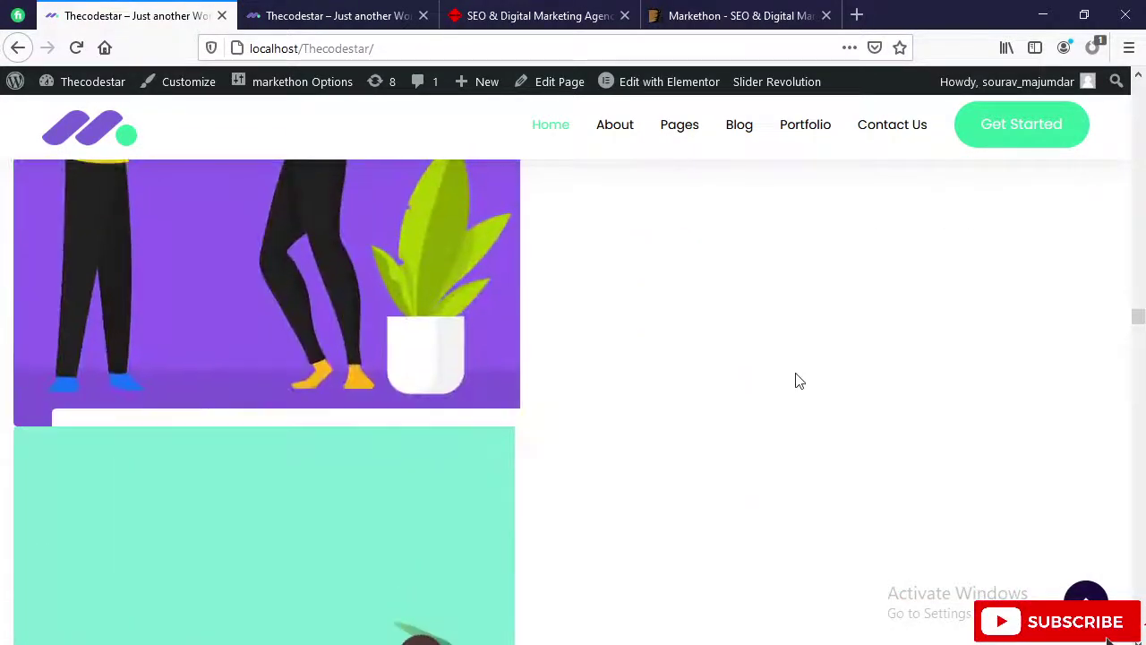
Reload the home page and check its newsletter, pricing, articles, portfolio and Digital Marketing Principles sections.
scroll(797, 381, "up", 3)
left_click(76, 47)
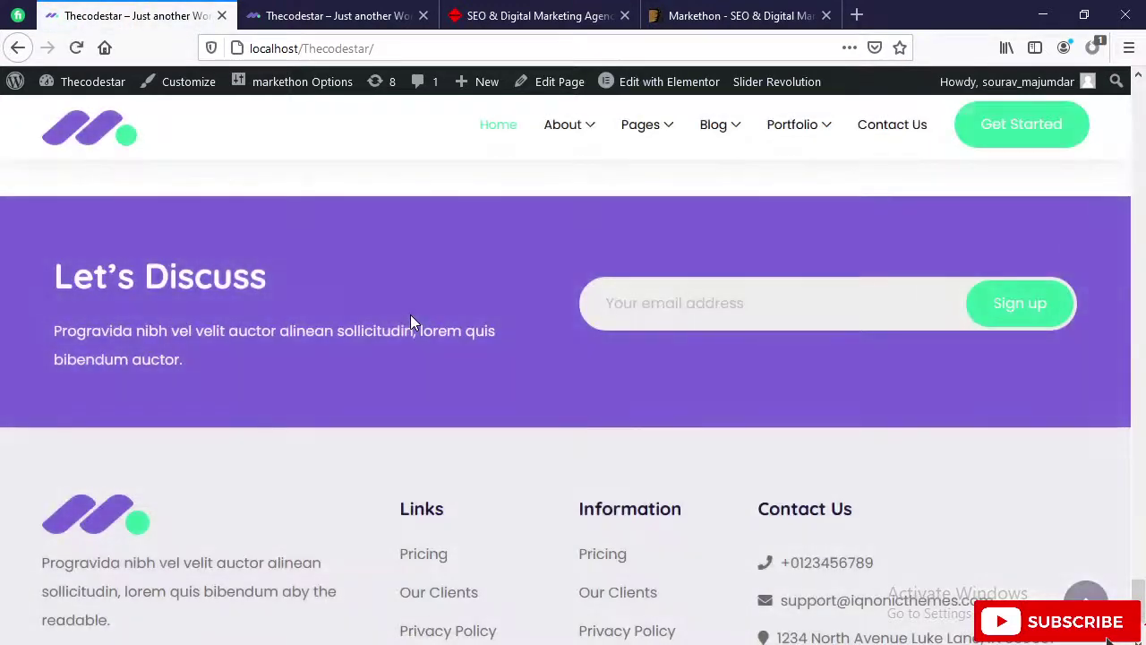
scroll(696, 460, "up", 6)
scroll(701, 462, "up", 15)
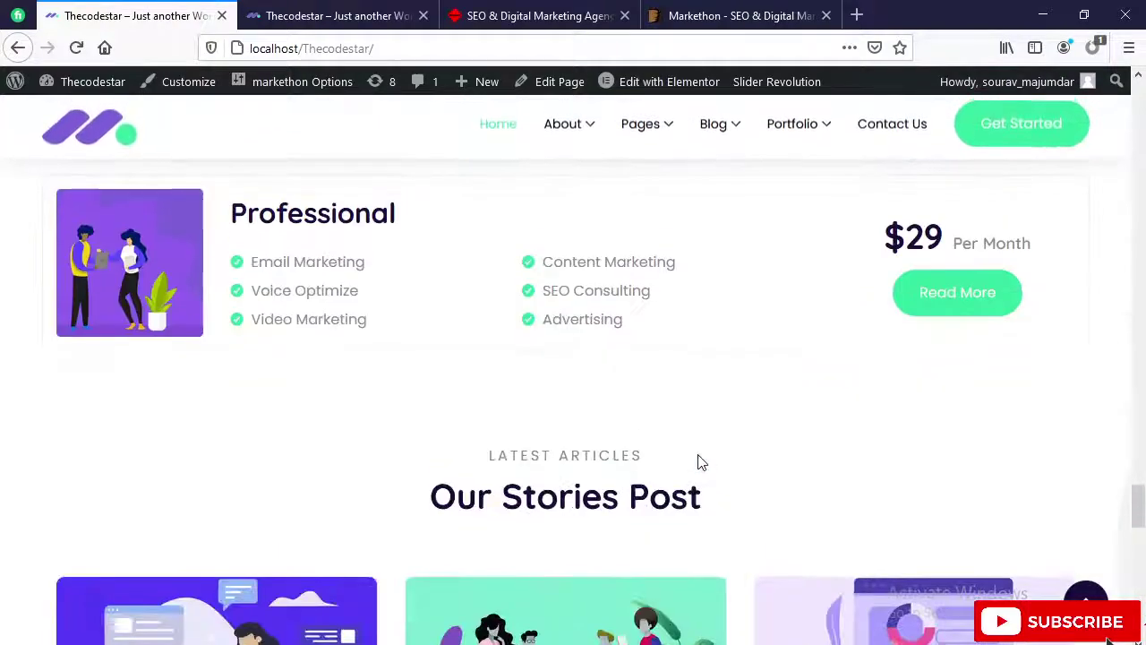
scroll(699, 459, "up", 5)
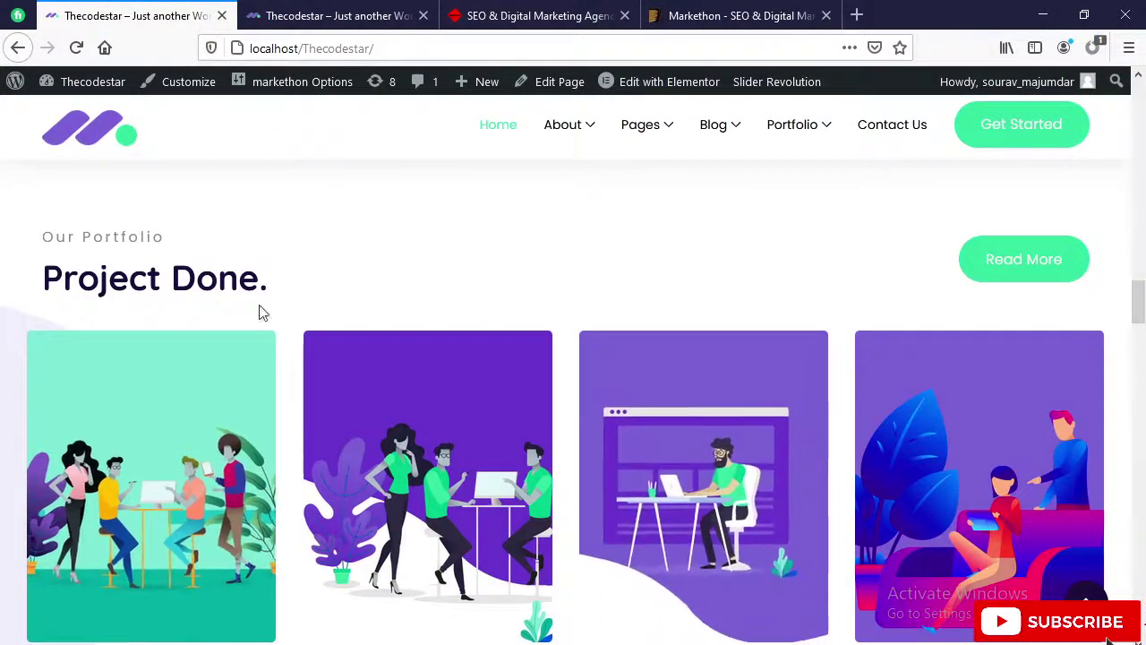
scroll(806, 493, "down", 3)
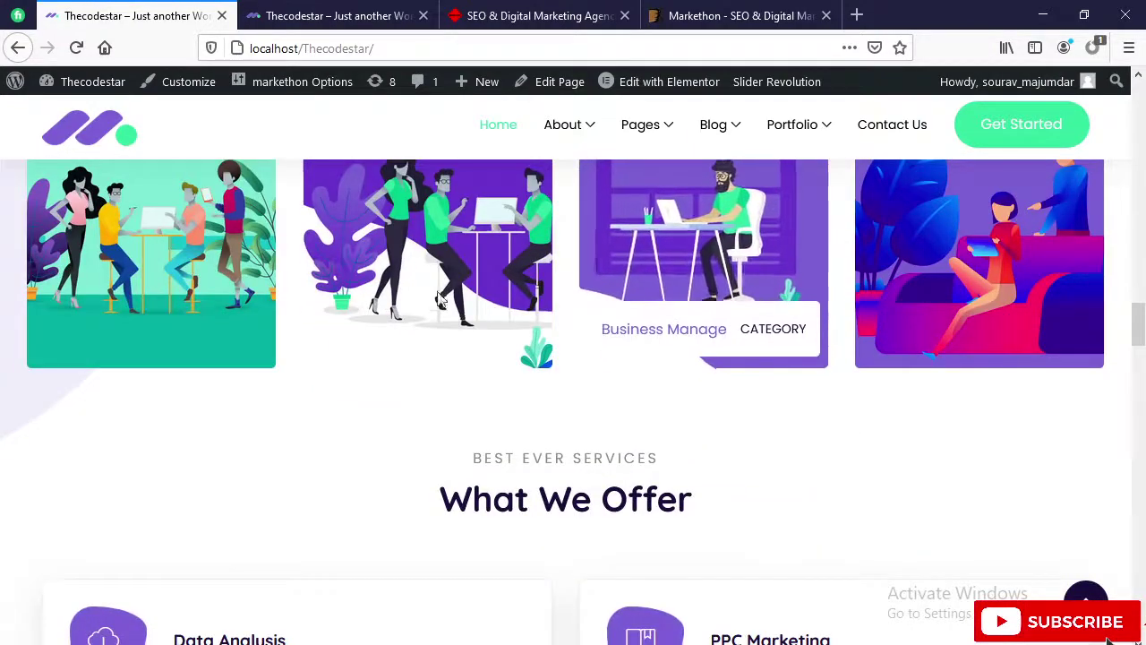
scroll(653, 402, "up", 8)
scroll(808, 428, "up", 12)
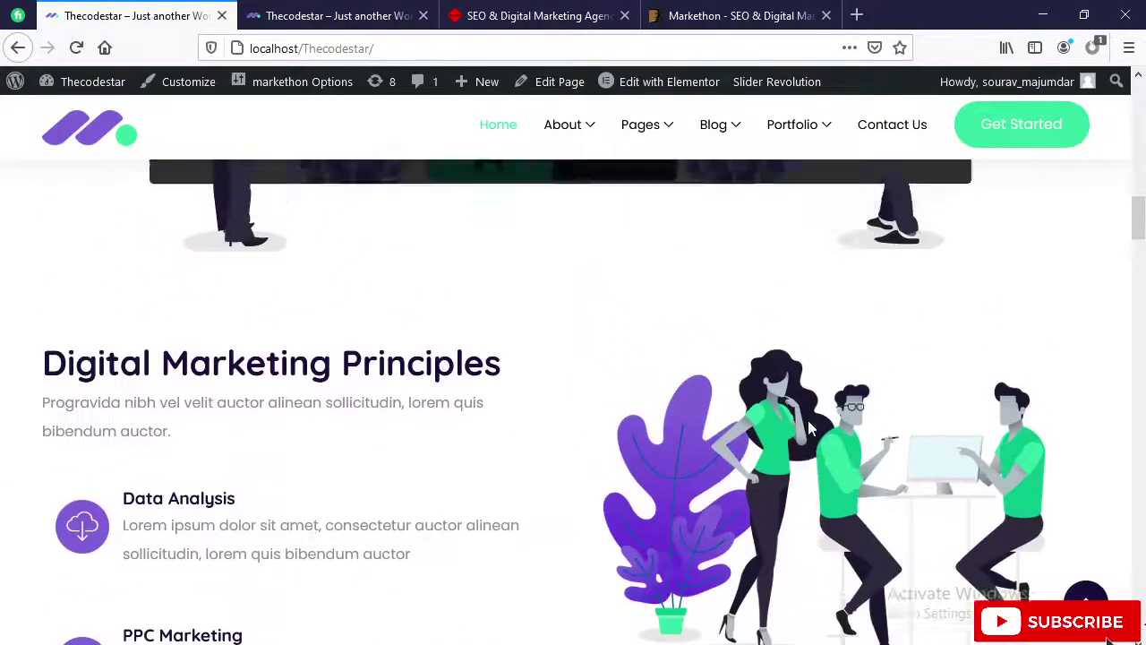
Look through the home page's process, services and testimonial sections, and return to the portfolio carousel.
scroll(979, 515, "down", 20)
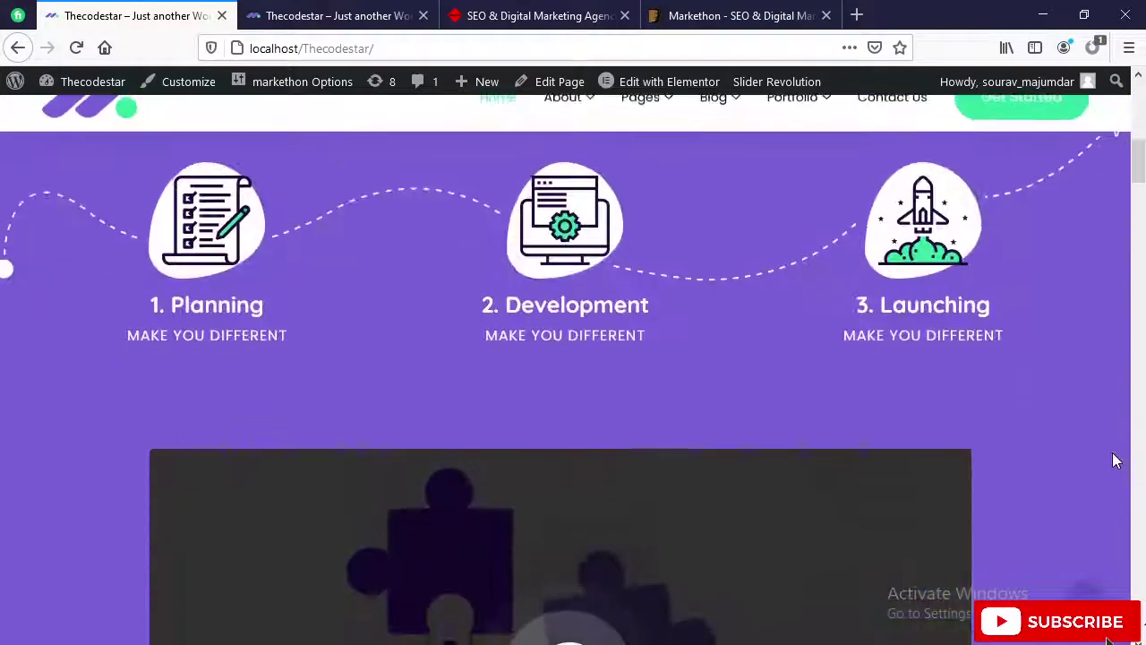
scroll(940, 428, "down", 4)
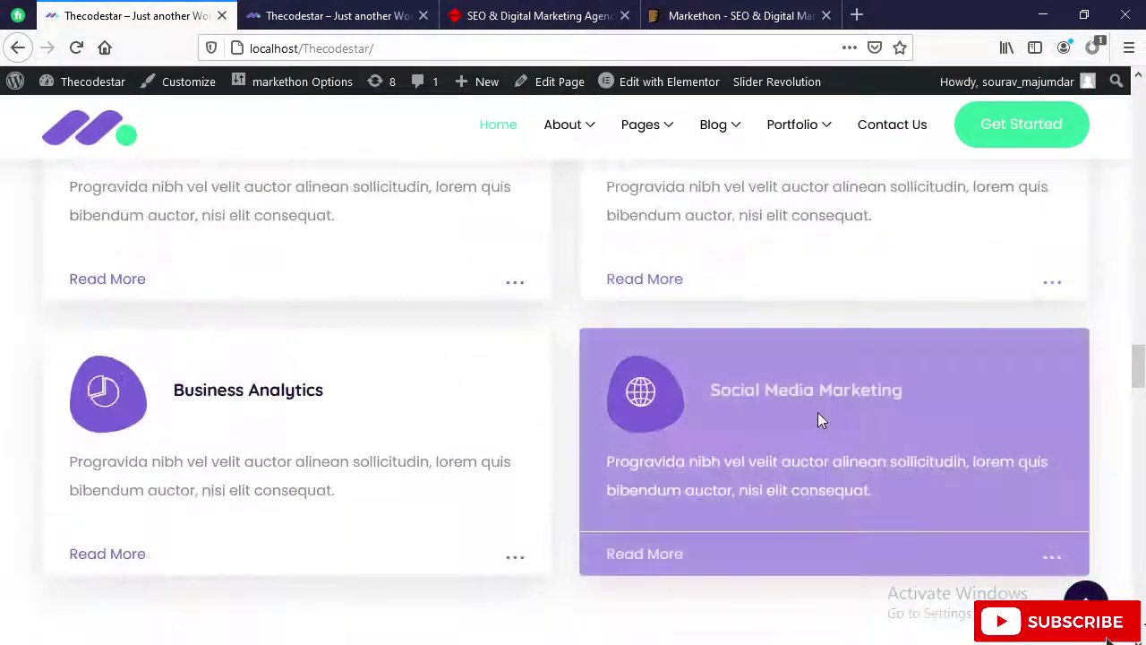
scroll(260, 457, "down", 4)
scroll(638, 460, "down", 15)
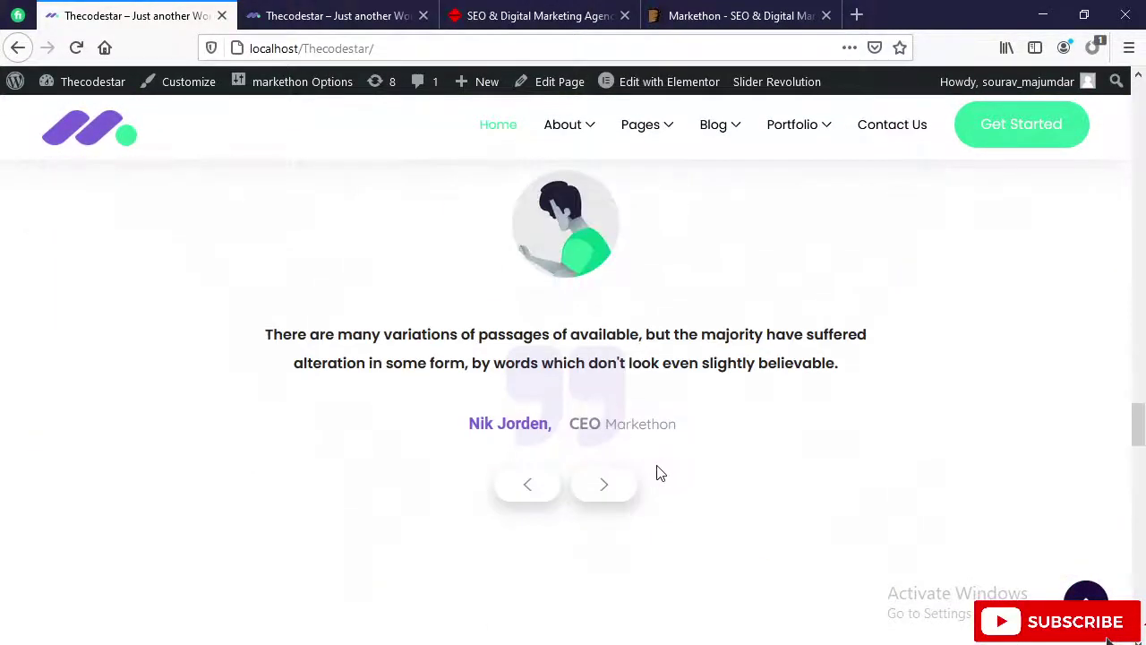
scroll(719, 481, "up", 14)
scroll(729, 476, "up", 8)
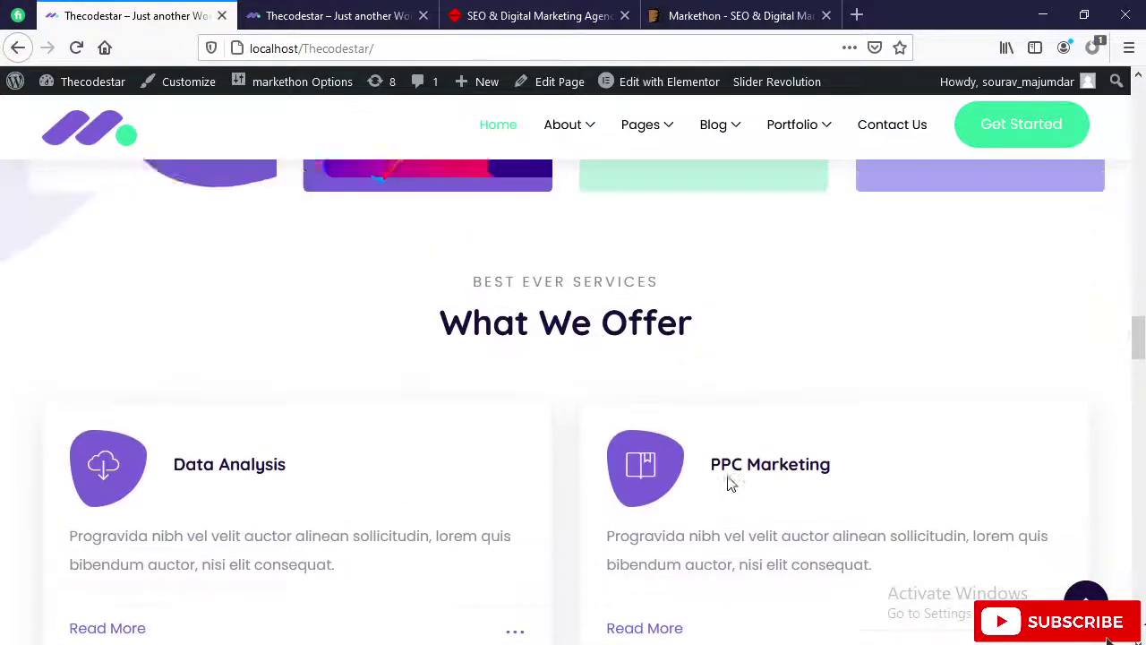
scroll(627, 488, "down", 2)
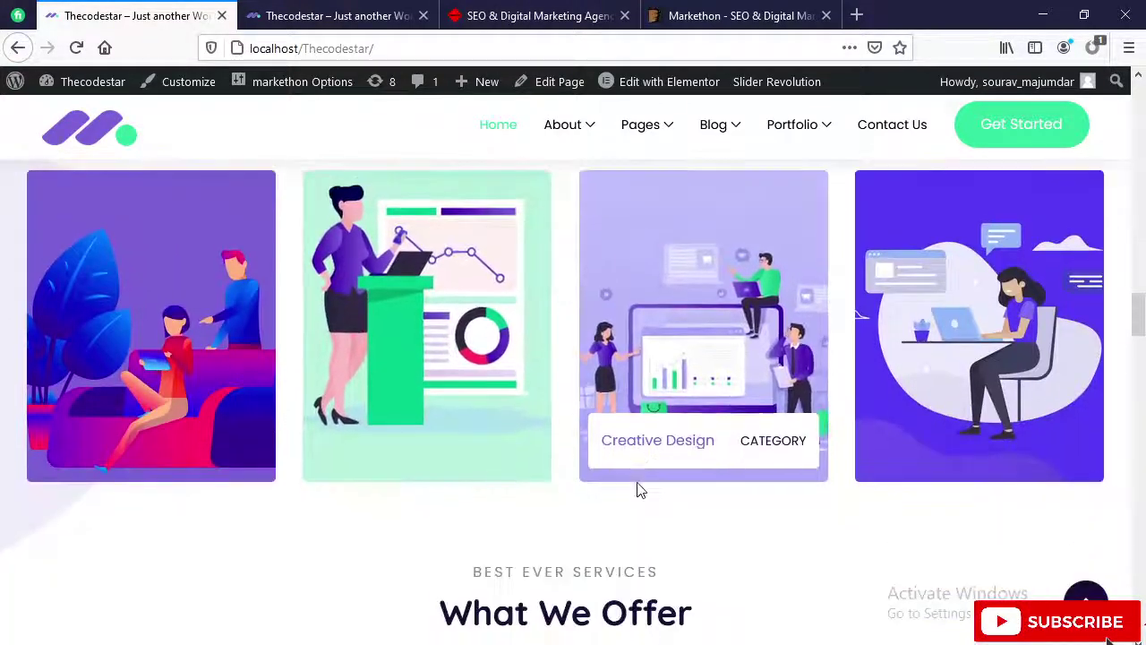
Check the site navigation's About, Pages and Portfolio entries, and open the Pricing Plan 1 page to look through its plans.
scroll(1056, 340, "up", 6)
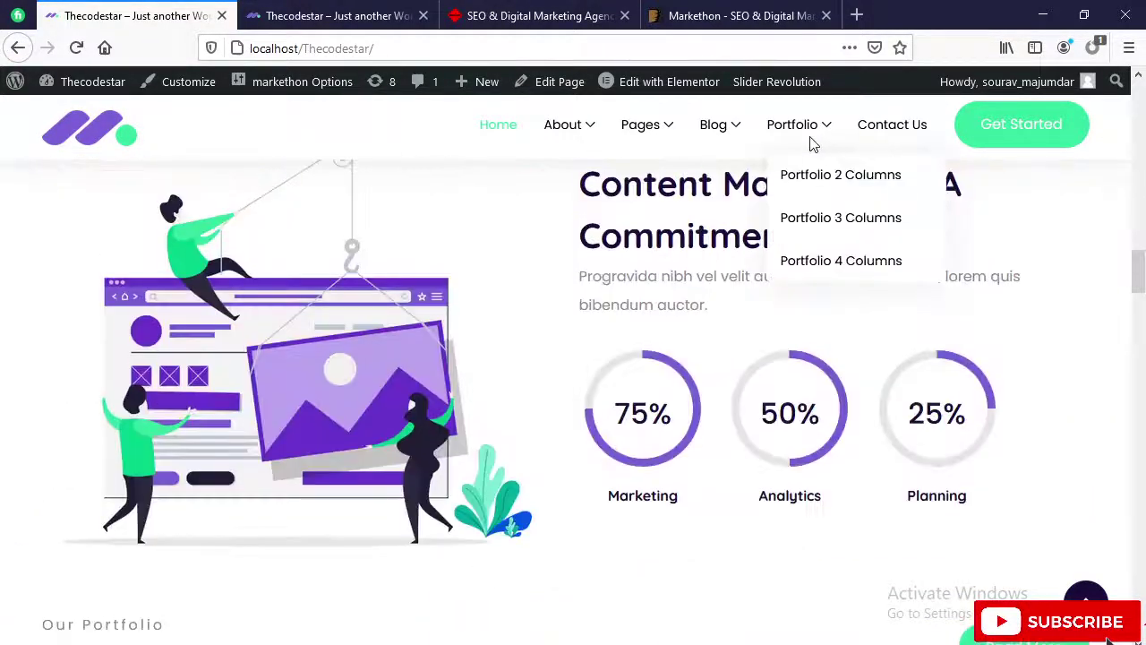
mouse_move(591, 123)
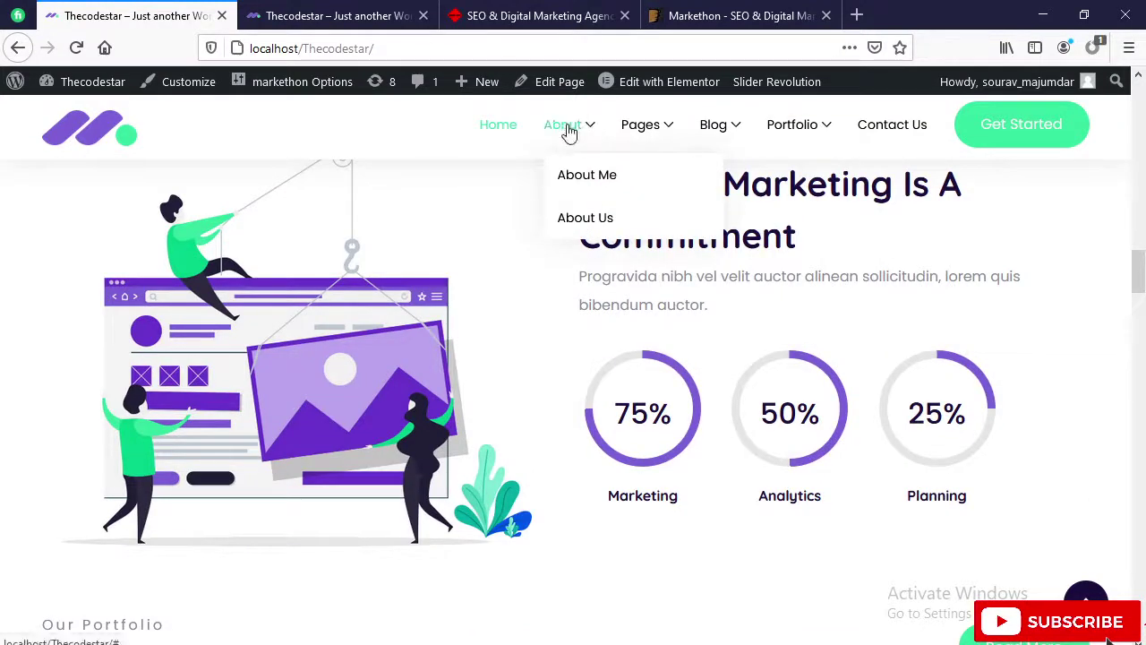
mouse_move(640, 136)
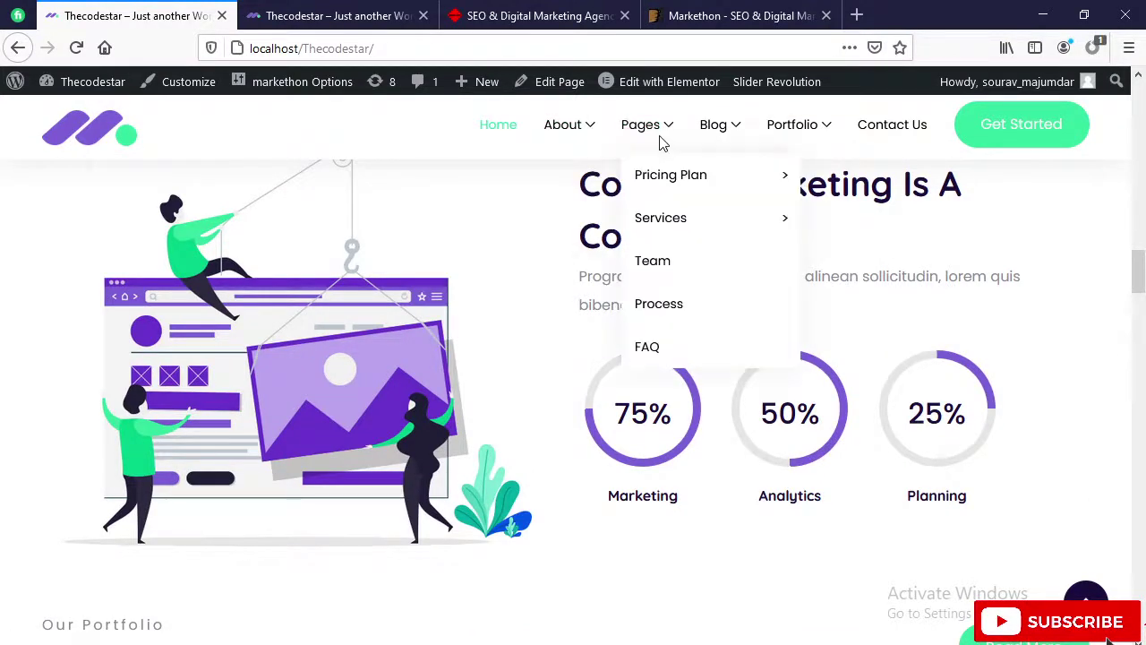
mouse_move(656, 180)
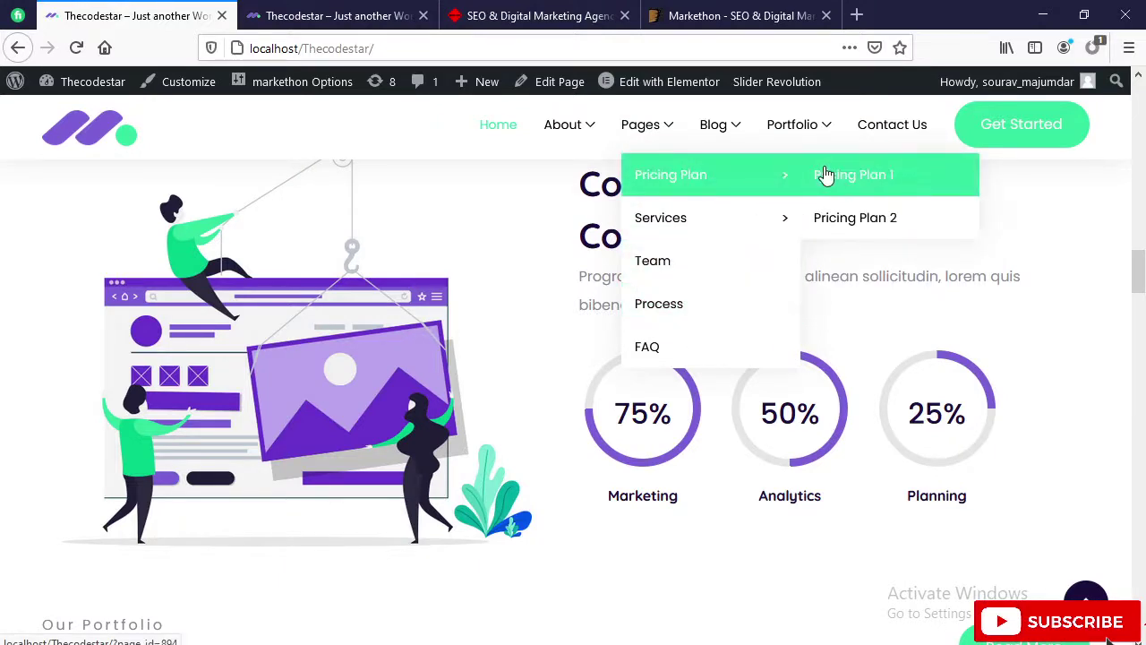
left_click(826, 175)
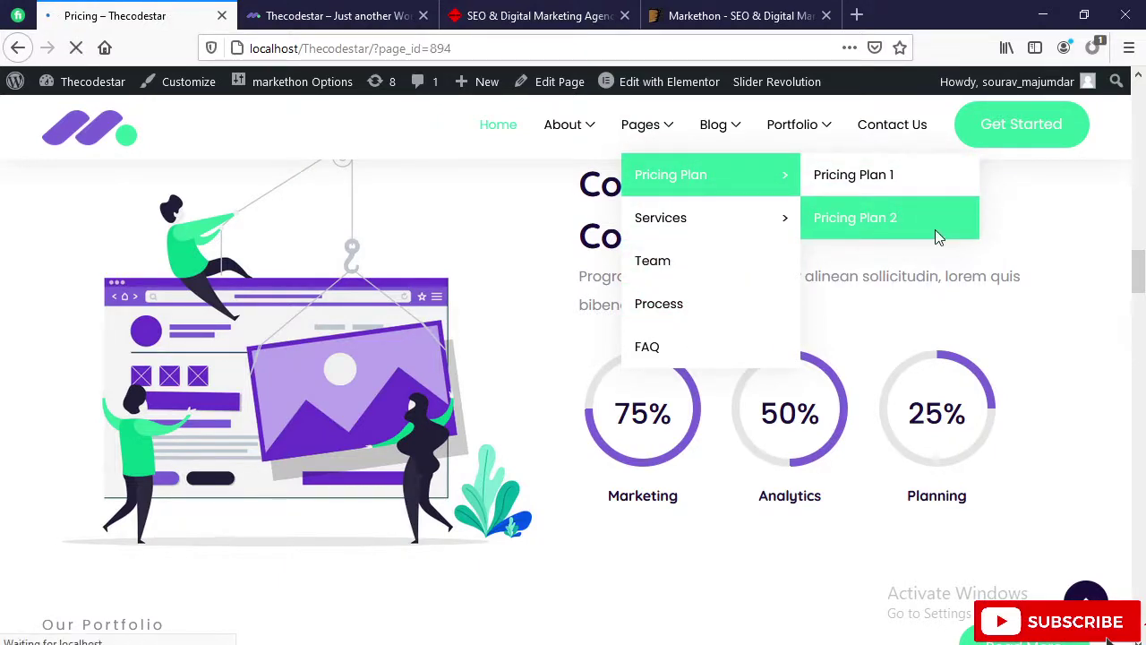
scroll(563, 325, "down", 10)
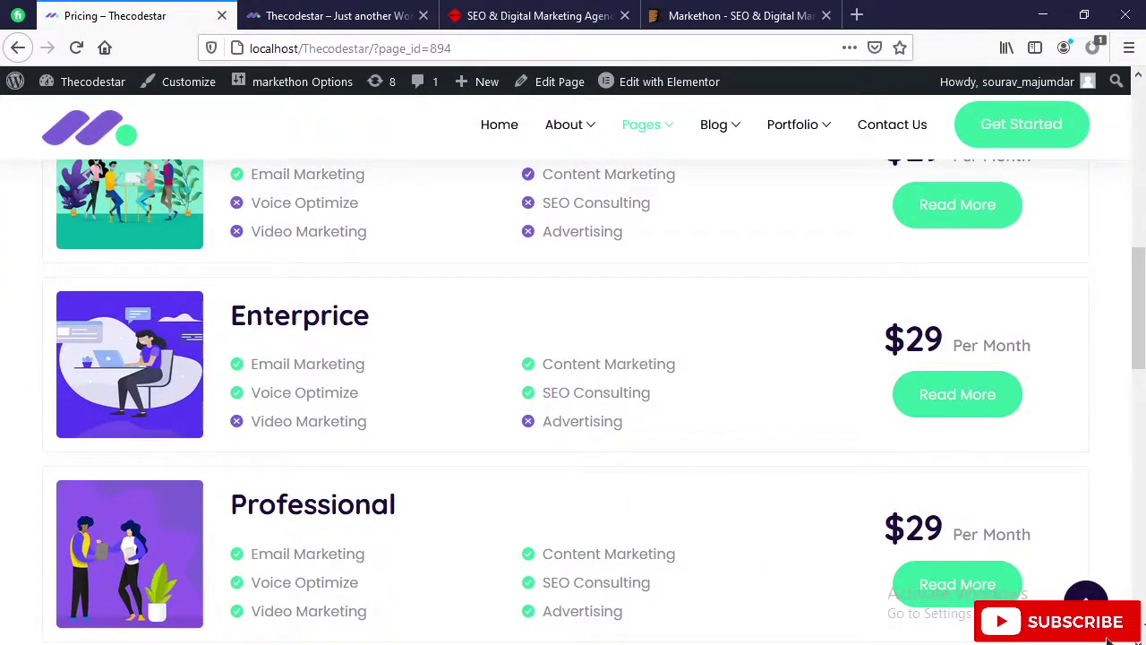
scroll(758, 412, "up", 10)
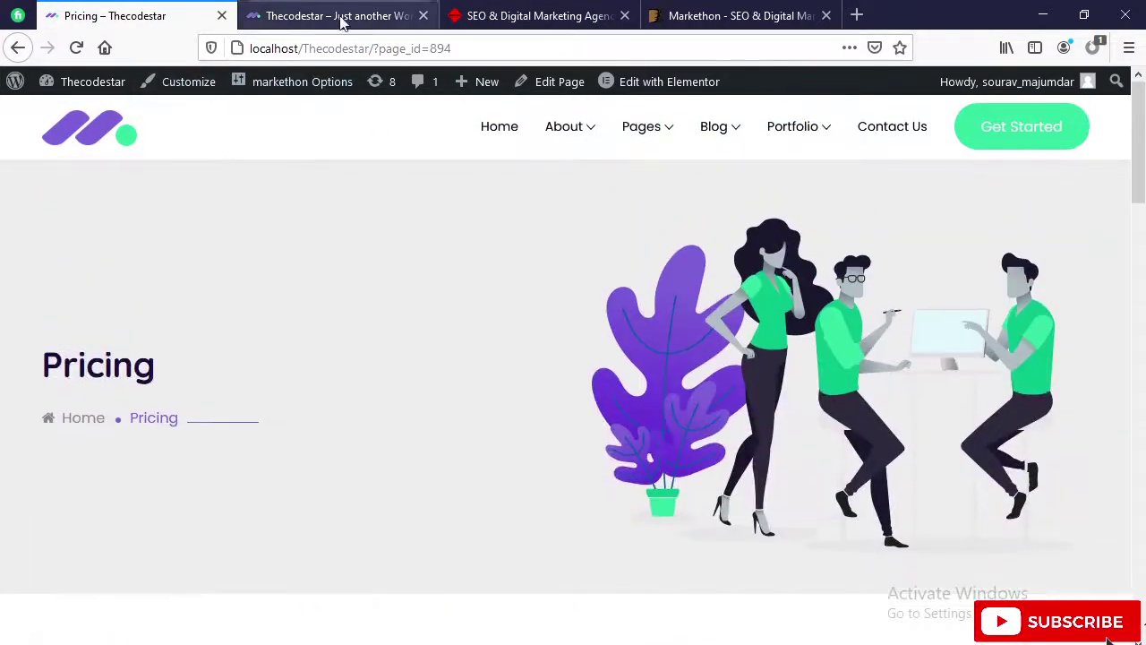
Go to the WordPress dashboard and open the markethon Options page.
mouse_move(72, 86)
left_click(77, 120)
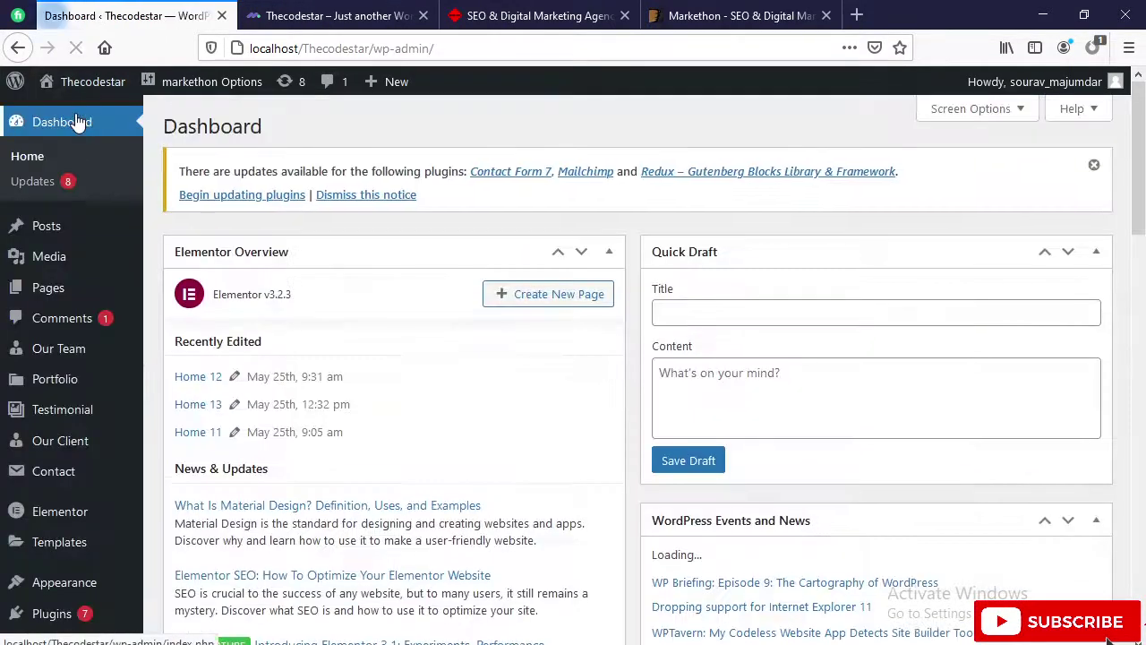
scroll(90, 253, "down", 2)
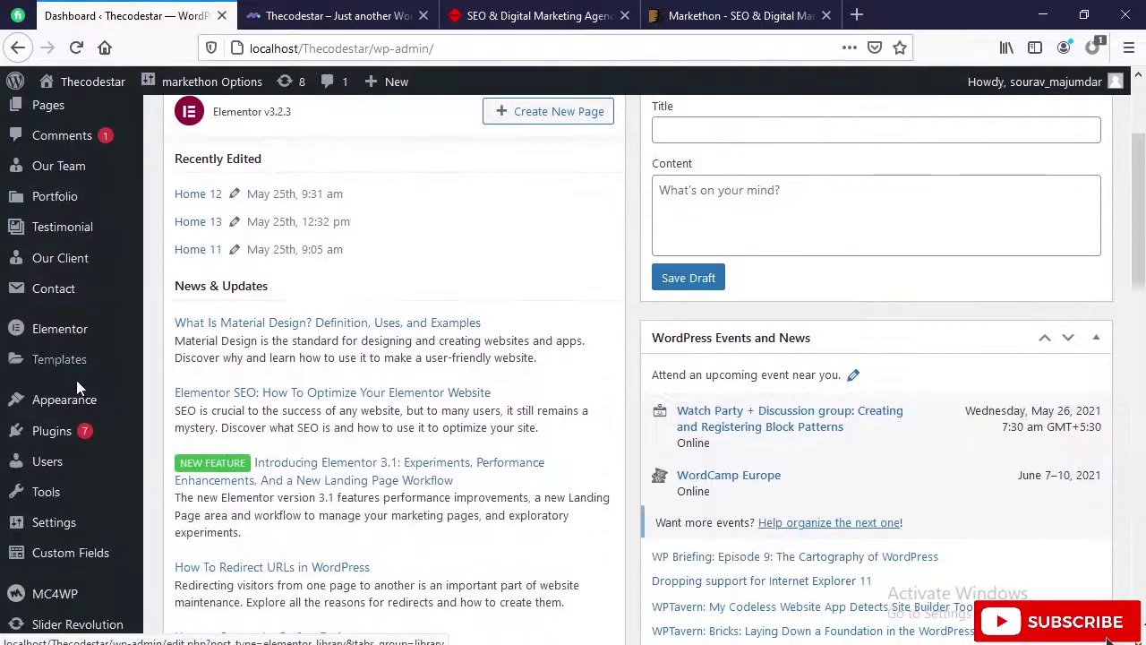
mouse_move(81, 420)
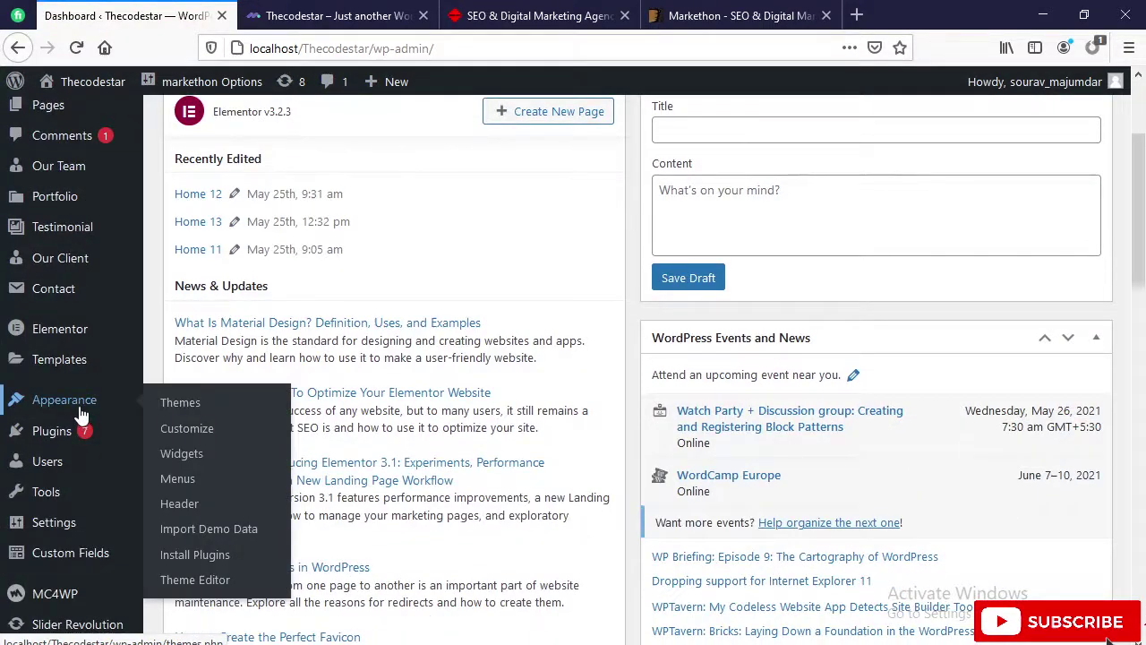
scroll(81, 412, "down", 2)
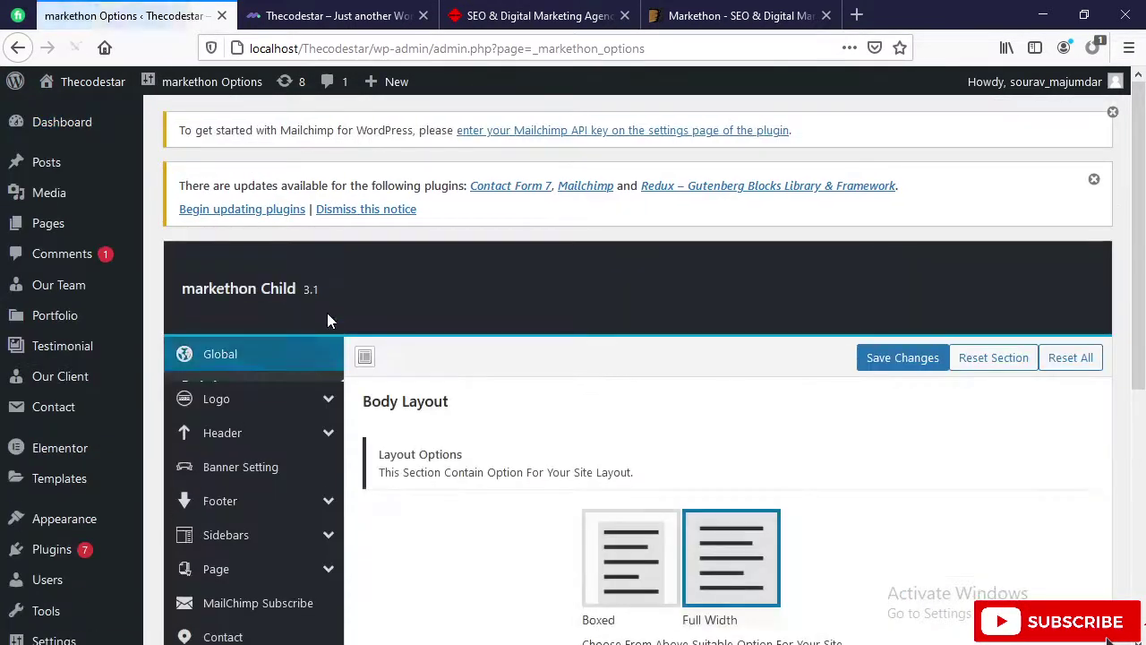
Review the theme's Body Layout settings for layout, grid container width and body background.
scroll(537, 475, "down", 4)
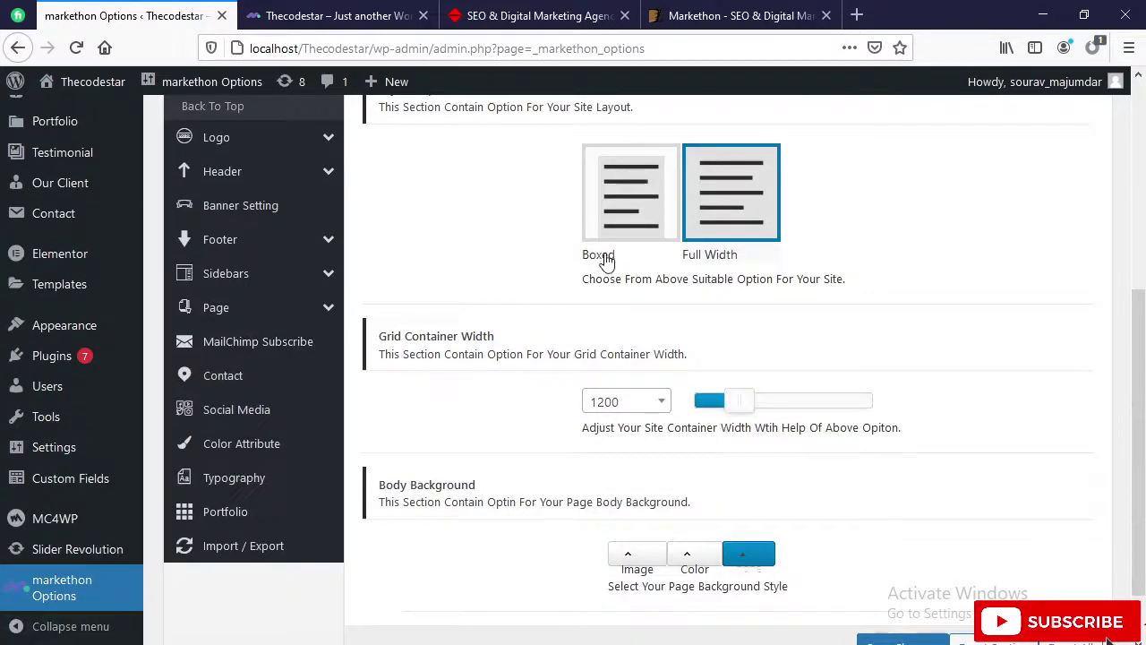
scroll(331, 292, "up", 3)
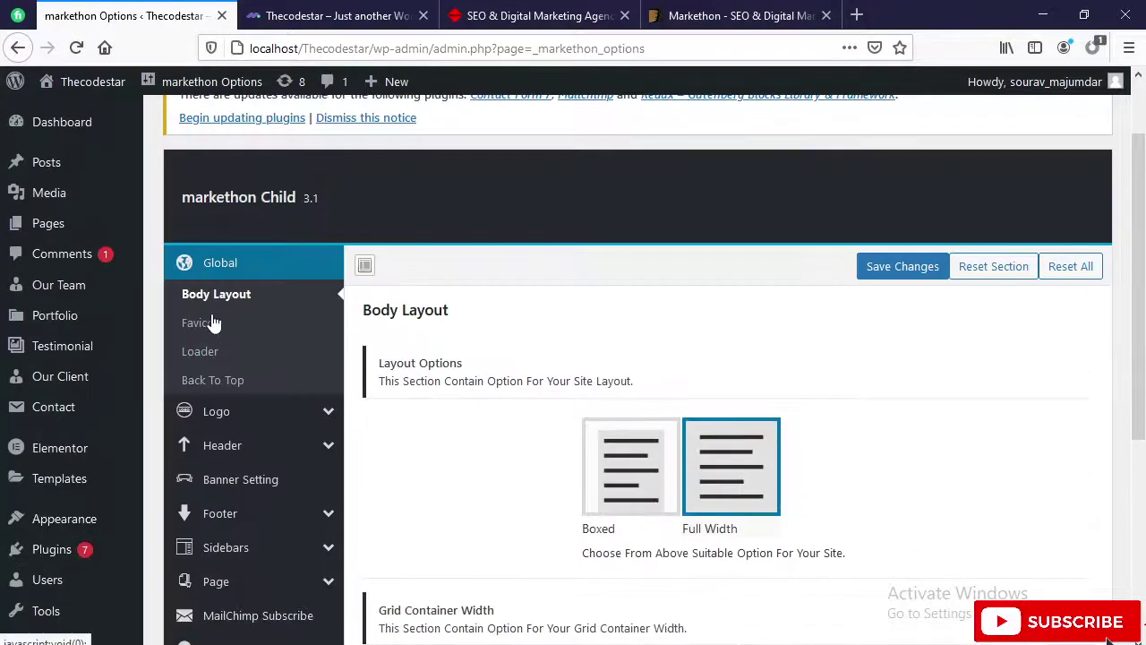
scroll(501, 502, "down", 4)
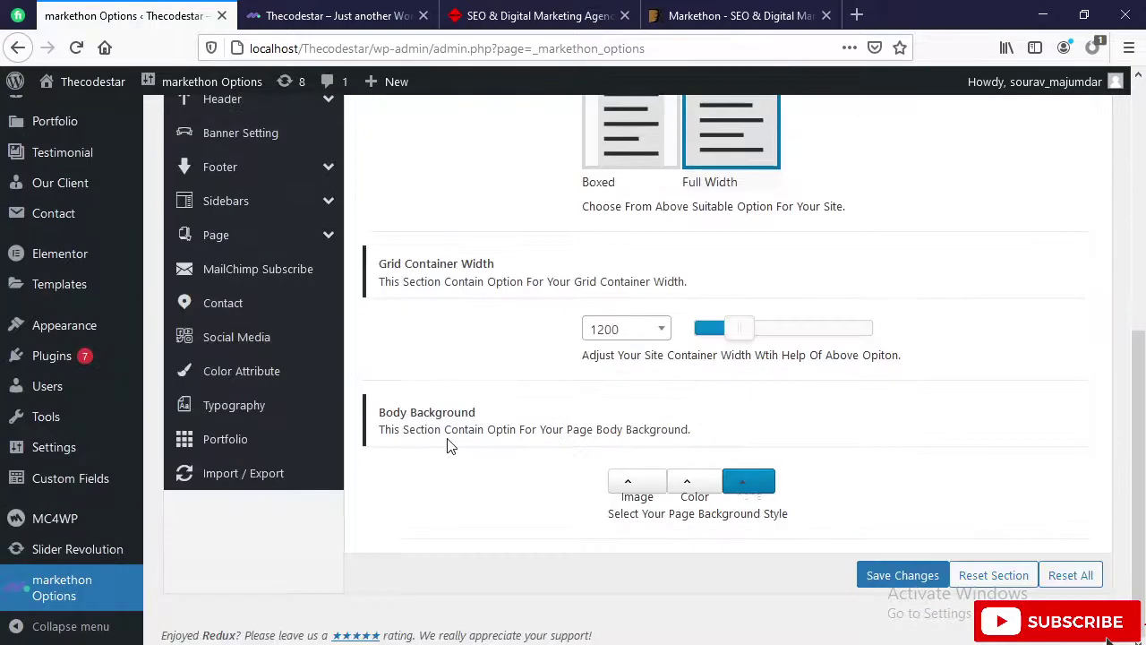
Open the theme's global Favicon settings and look over the uploaded icon file.
scroll(448, 436, "up", 8)
left_click(228, 417)
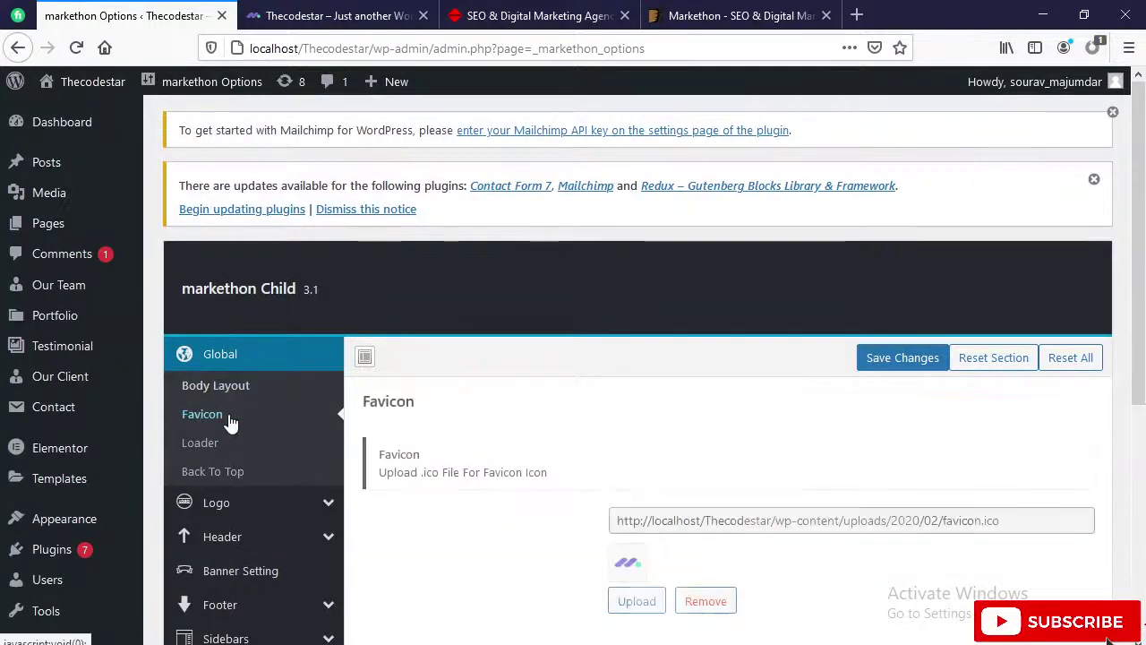
scroll(499, 448, "down", 1)
scroll(499, 448, "down", 2)
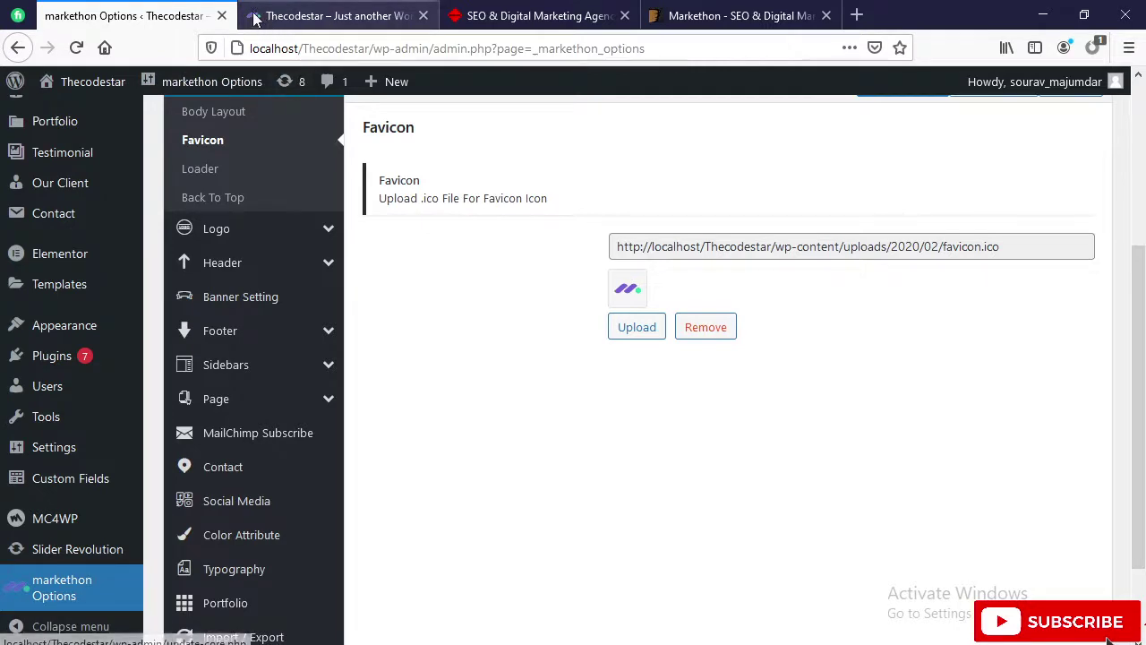
scroll(358, 346, "up", 1)
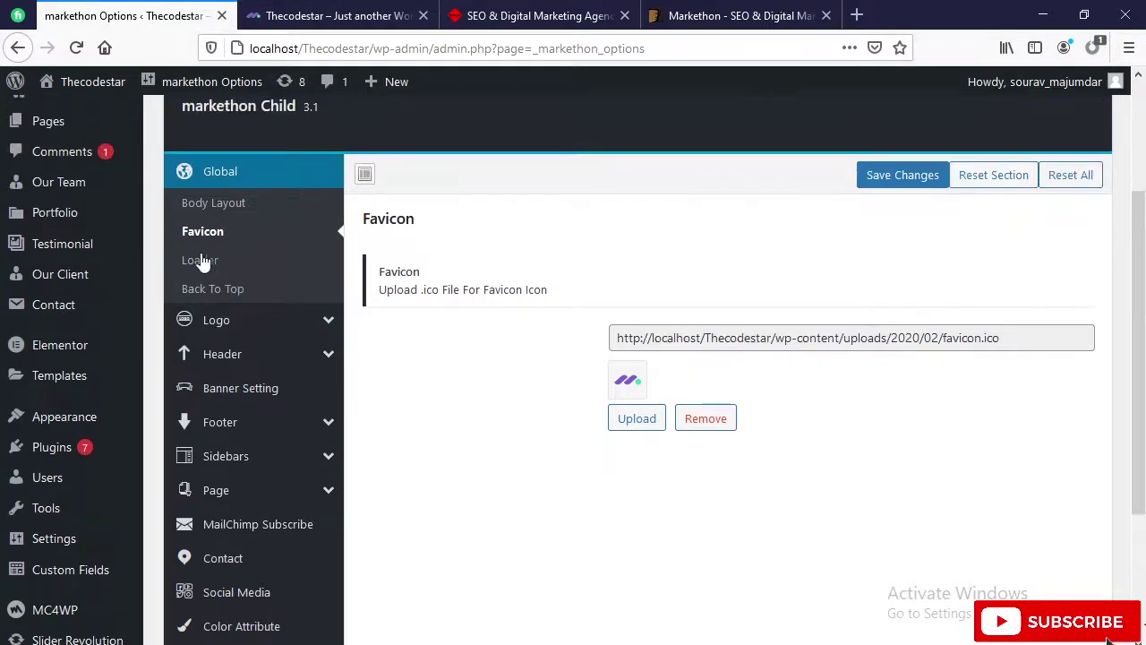
Review the theme's global Loader settings, including the loader image, size and background color, and open the Back To Top settings.
left_click(197, 258)
scroll(828, 492, "down", 3)
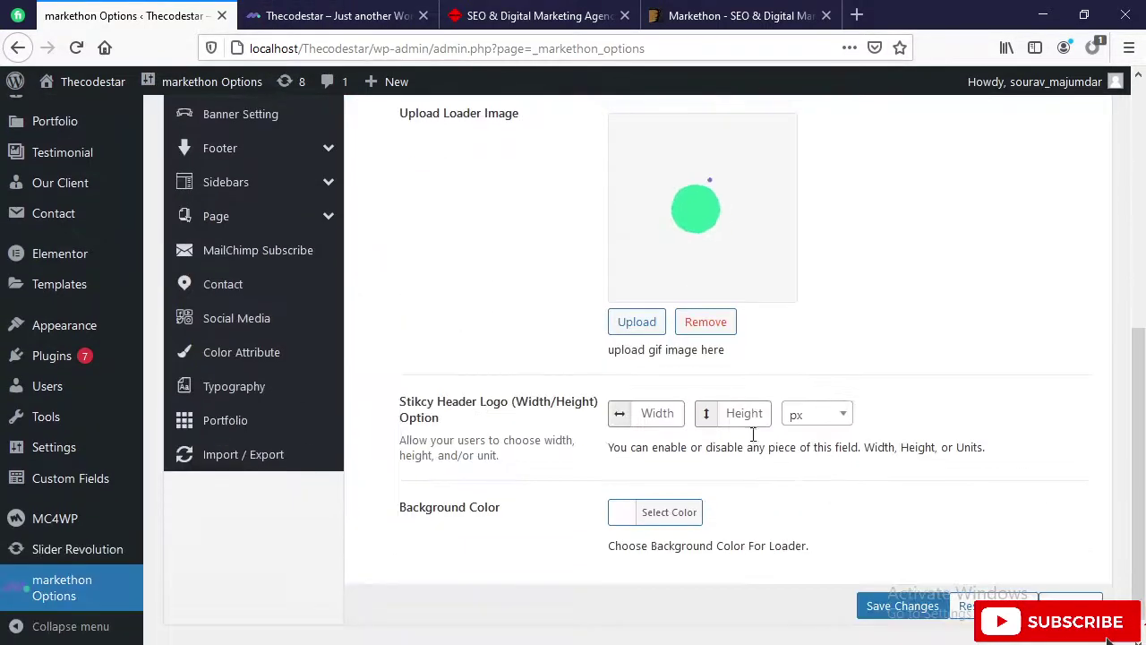
scroll(320, 442, "up", 5)
scroll(335, 443, "down", 3)
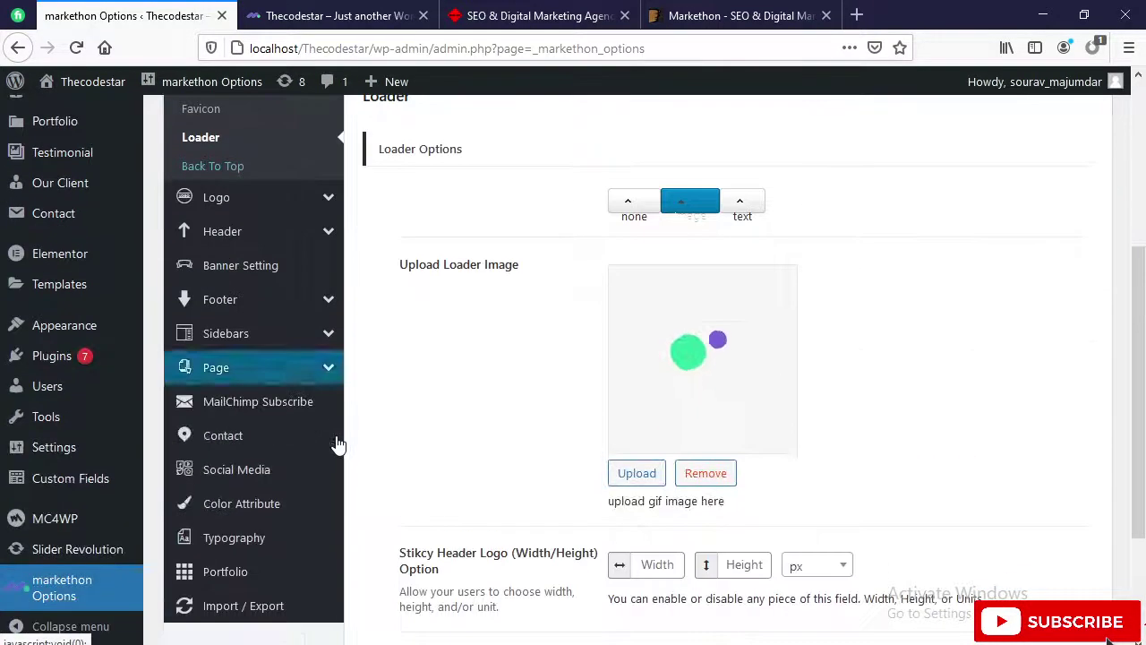
scroll(583, 404, "up", 1)
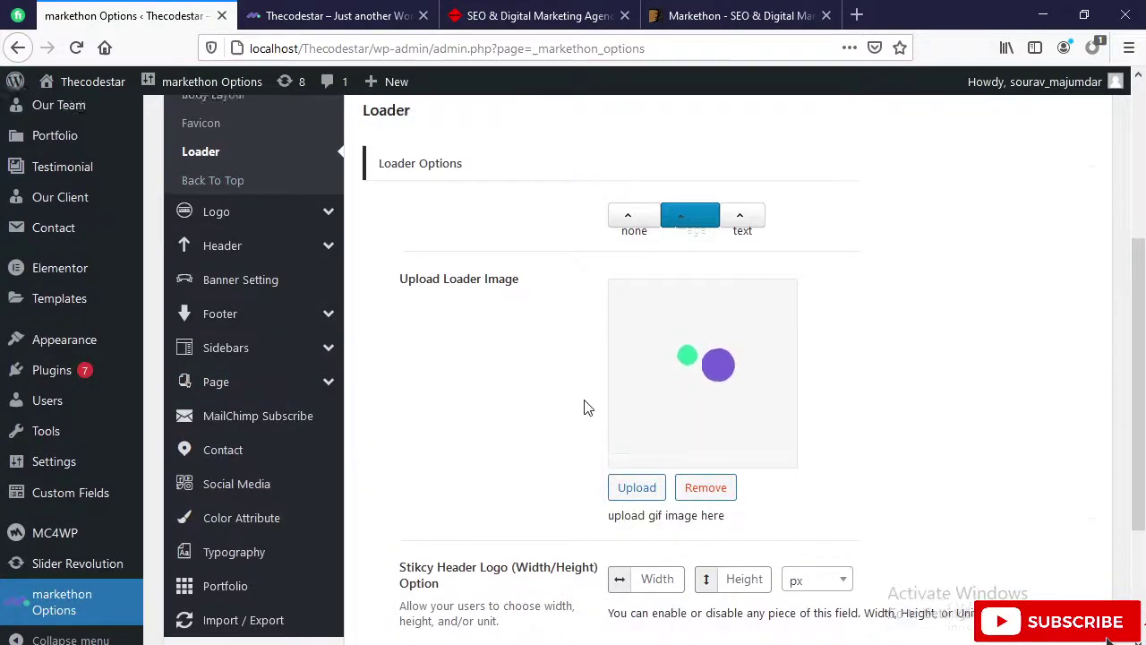
left_click(223, 262)
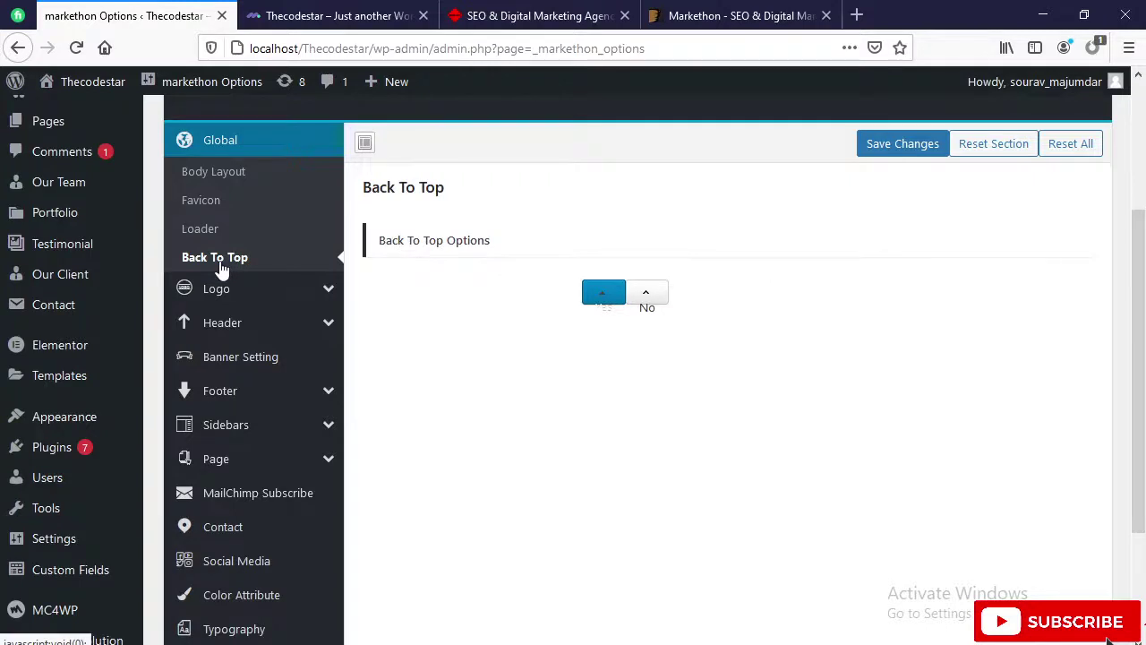
Review the Header Logo type, image and size settings, compare them with the live site, and open the Sticky Header Logo settings.
left_click(231, 292)
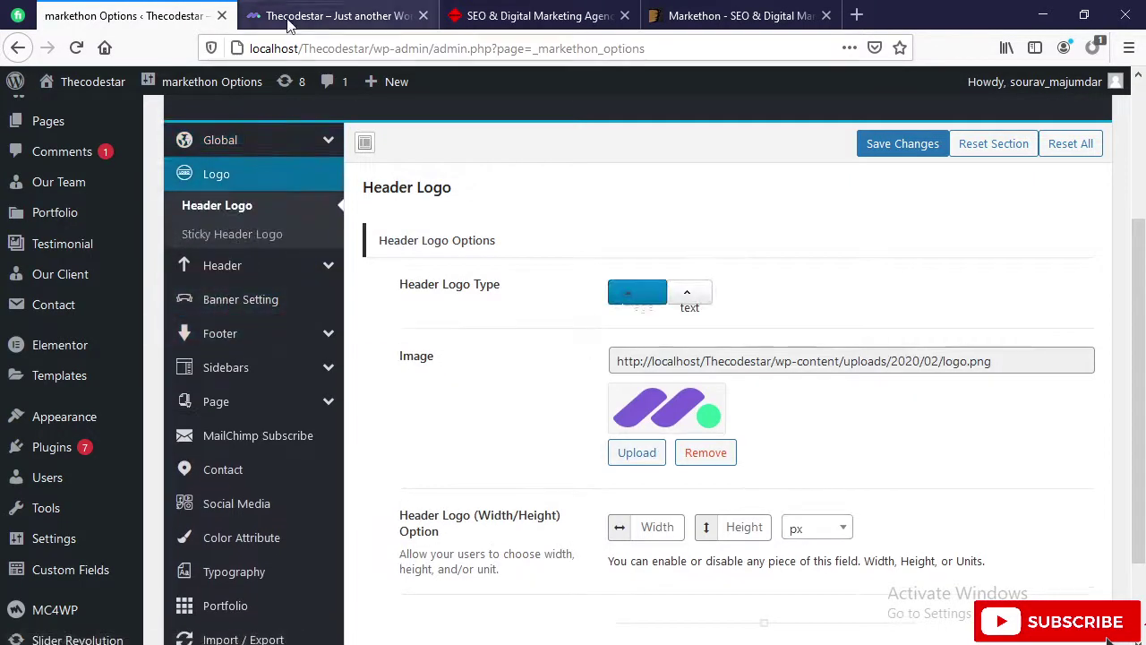
left_click(296, 15)
left_click(119, 22)
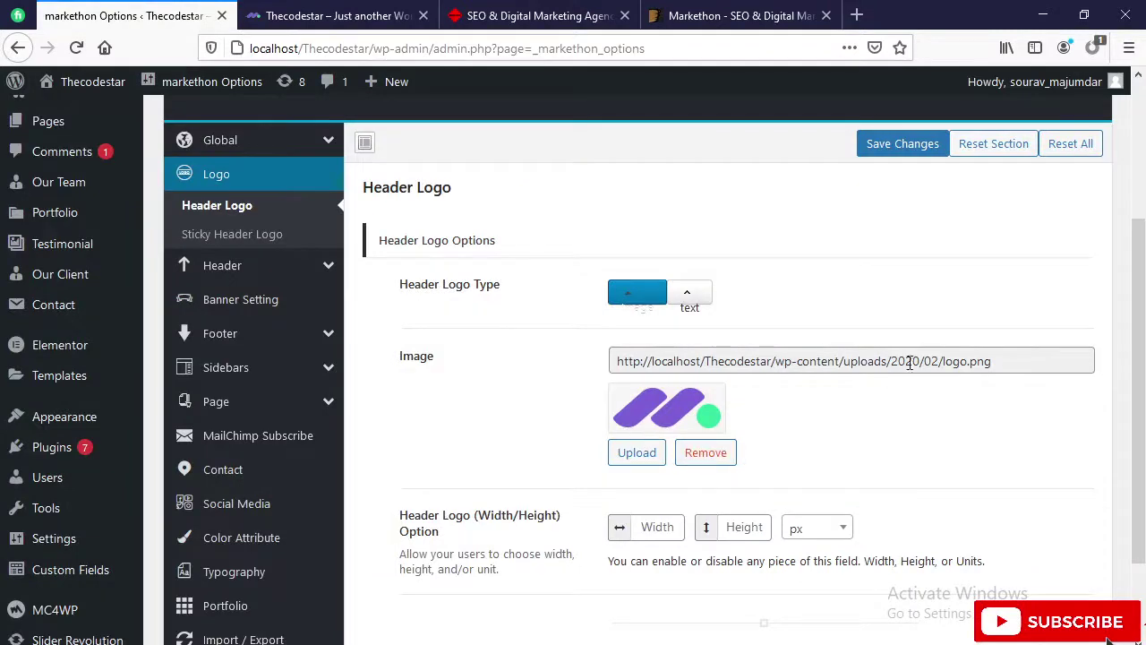
scroll(777, 341, "down", 2)
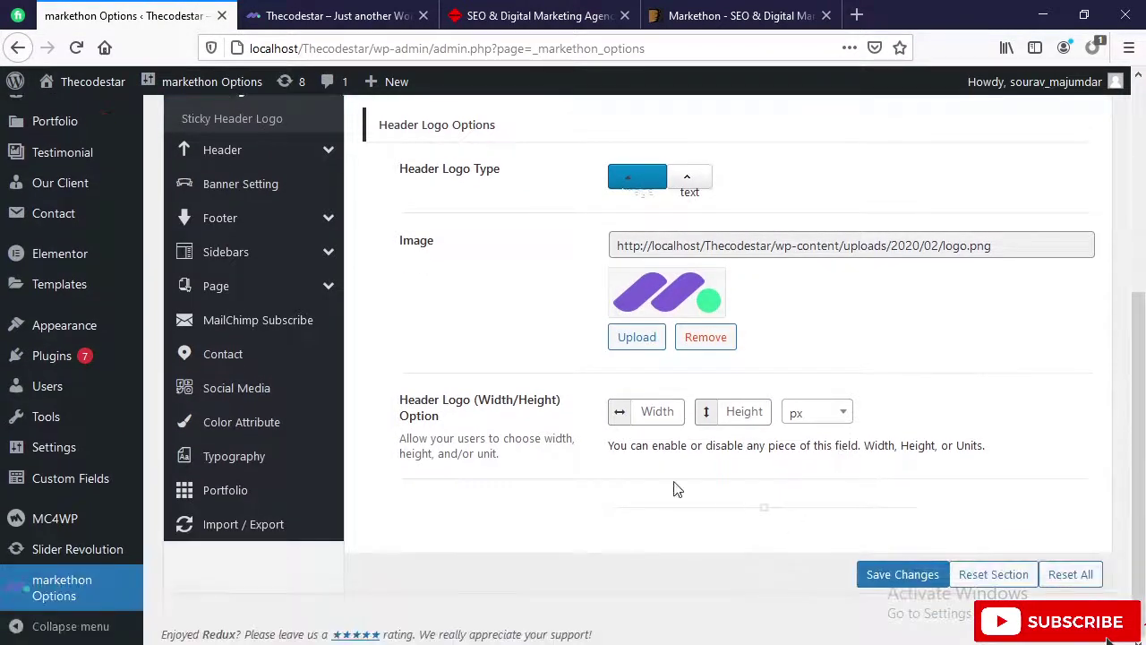
scroll(675, 486, "up", 3)
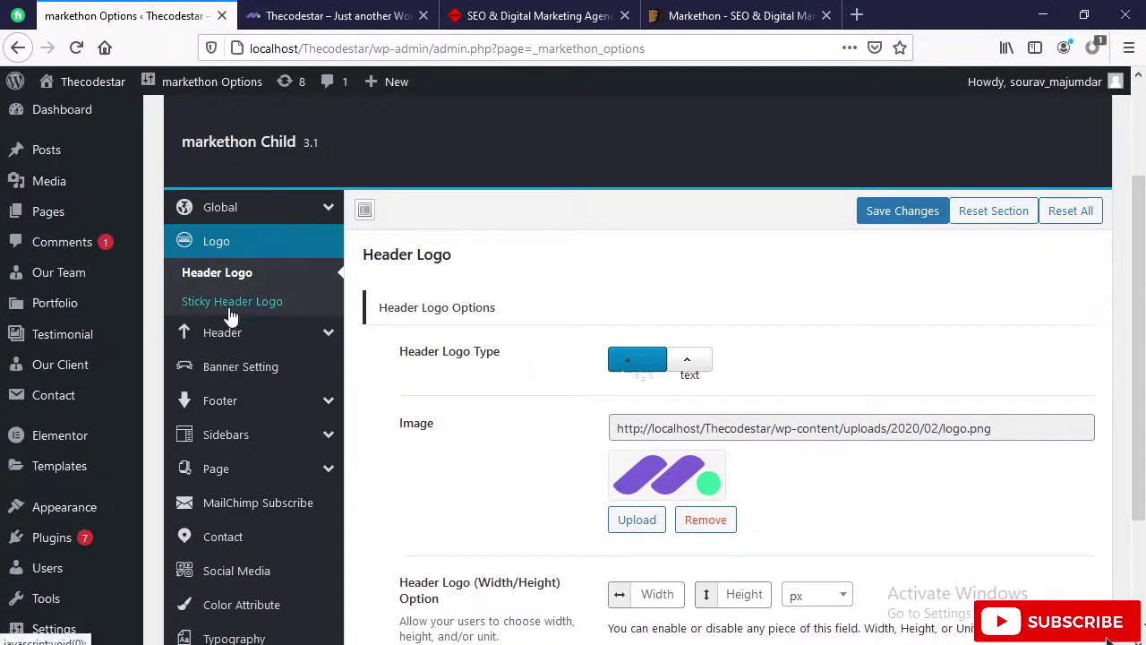
left_click(230, 305)
Compare the header Layout and background options with the live site's header, and look over the Sticky Header settings.
left_click(230, 332)
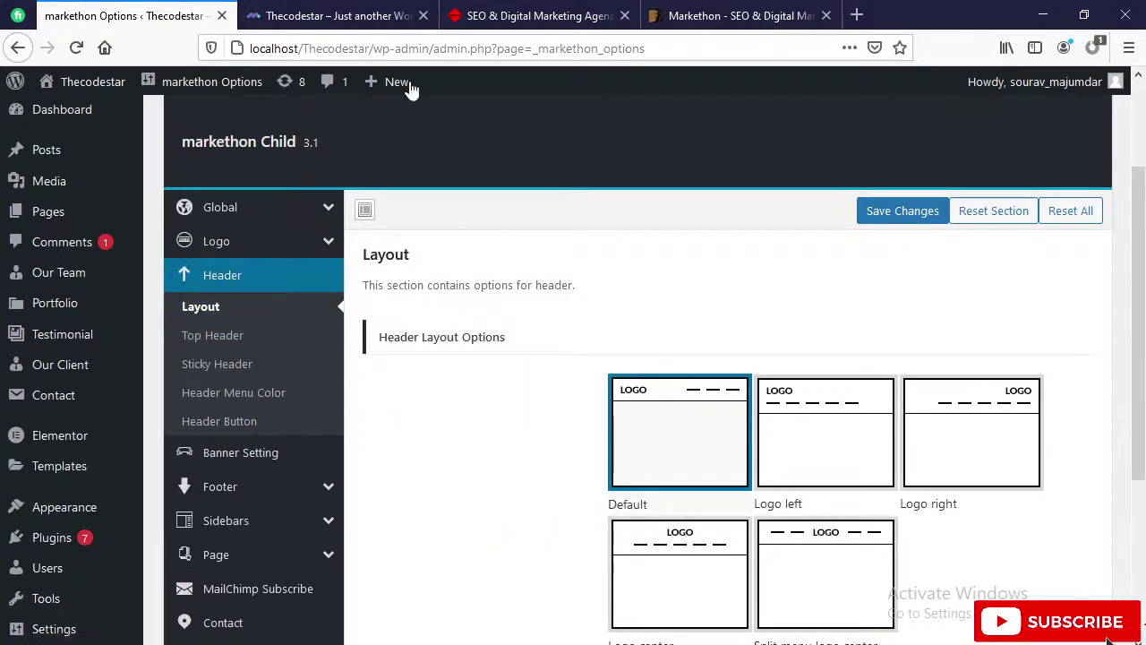
left_click(340, 17)
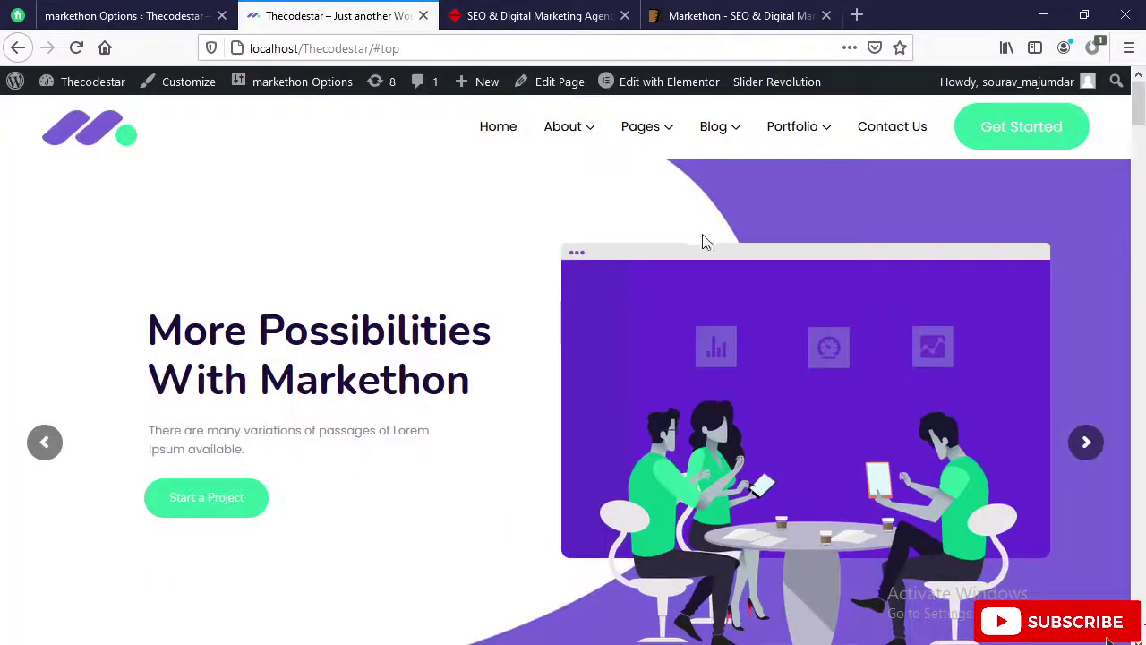
left_click(126, 13)
scroll(887, 426, "down", 3)
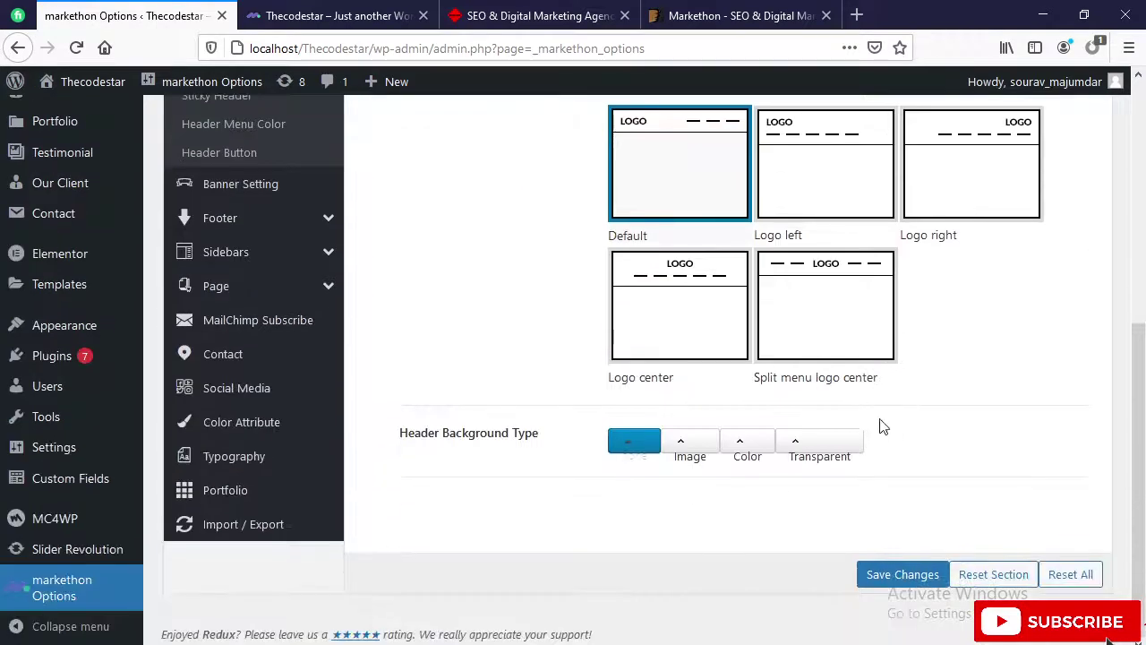
scroll(833, 426, "up", 5)
left_click(229, 459)
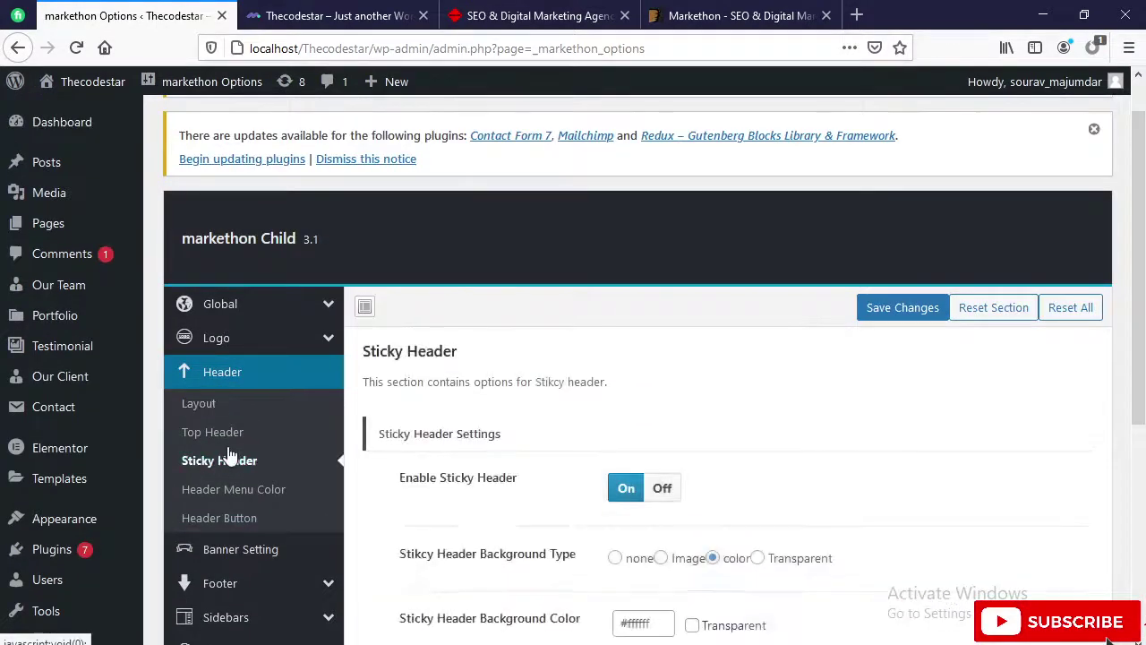
scroll(242, 510, "down", 1)
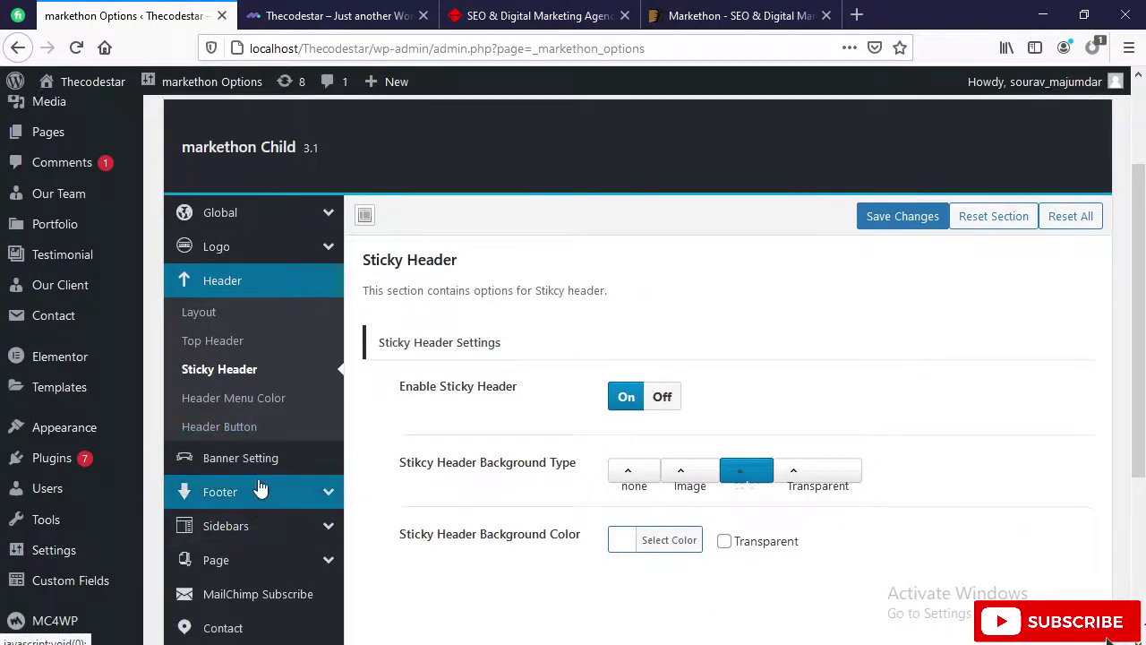
Look through the Banner Setting section and its page title and breadcrumb layout choices.
left_click(251, 466)
scroll(1128, 491, "down", 4)
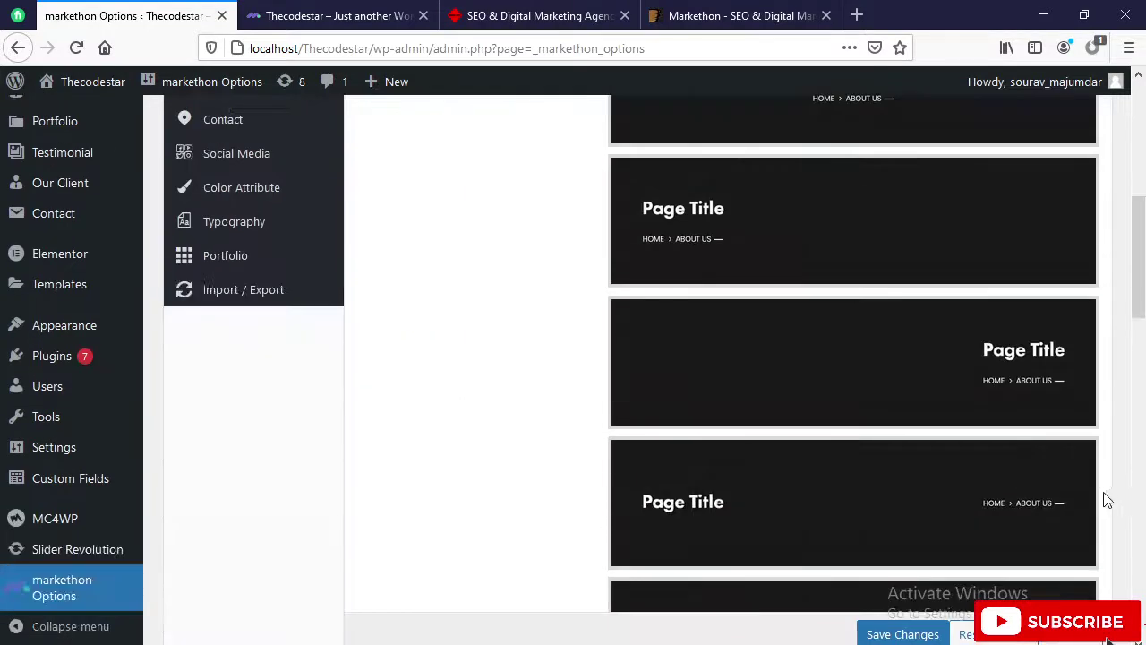
scroll(856, 249, "down", 3)
scroll(785, 330, "up", 10)
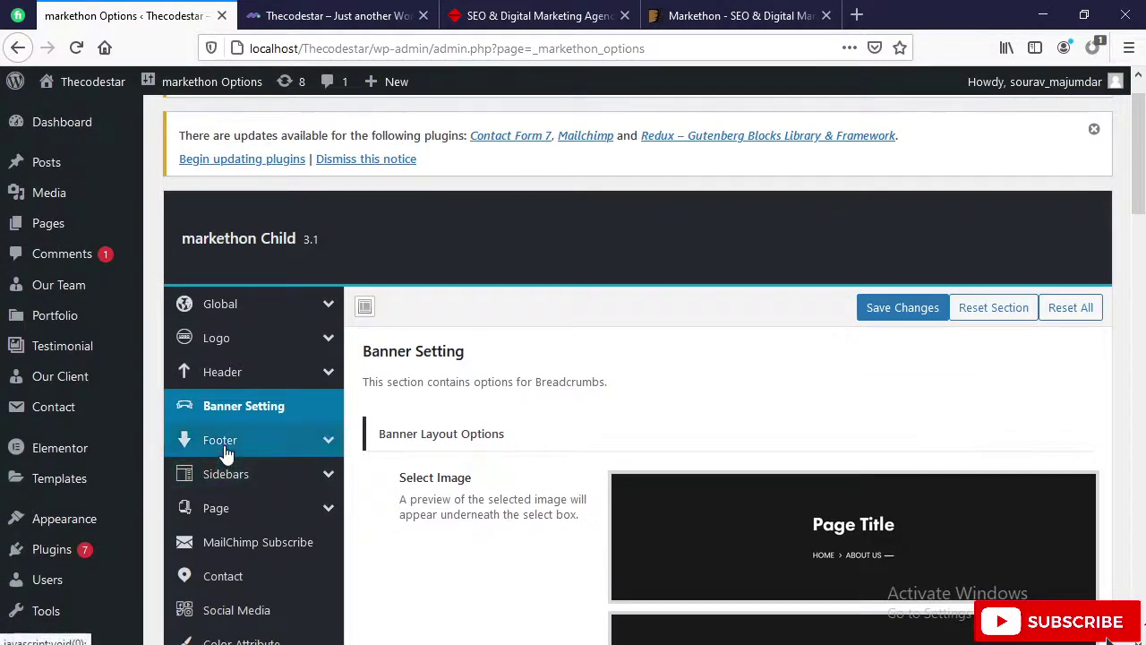
Review the Footer Image settings and compare the footer logo with the one in the live homepage's footer.
left_click(224, 443)
scroll(502, 493, "down", 3)
scroll(448, 493, "up", 2)
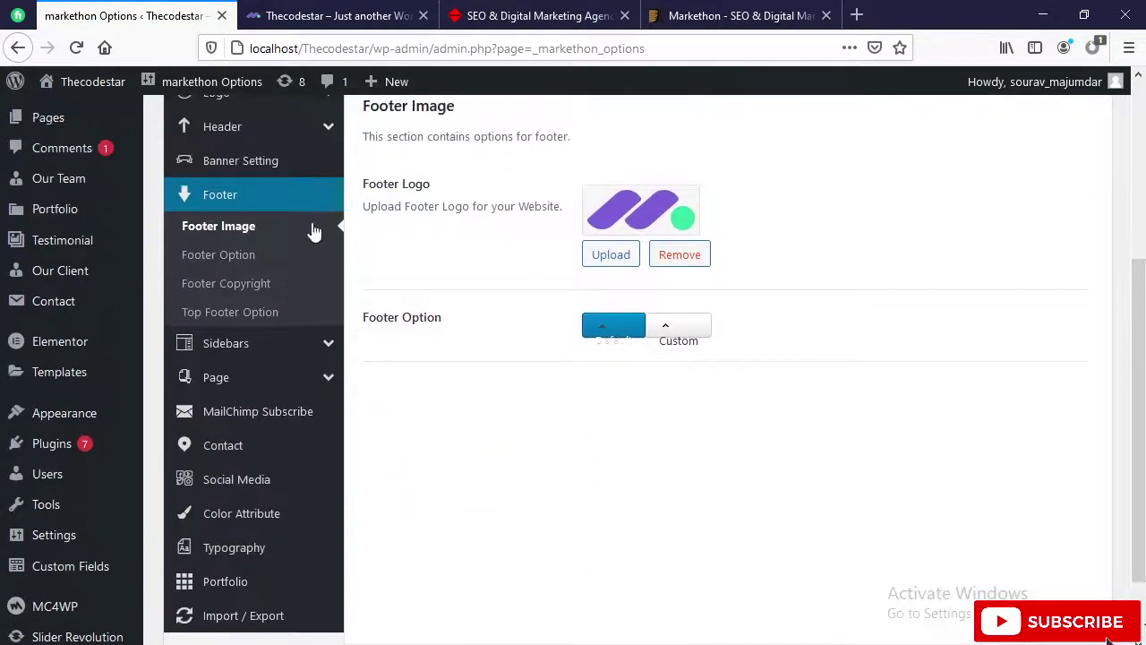
left_click(352, 9)
left_click_drag(1139, 128, 1139, 592)
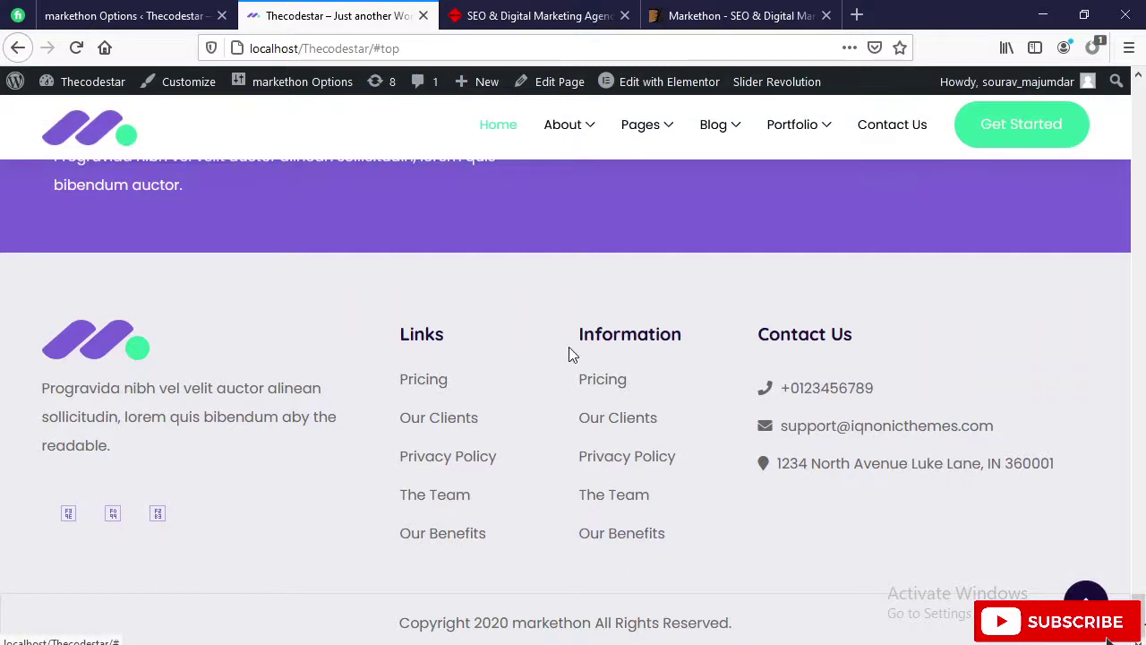
left_click(119, 18)
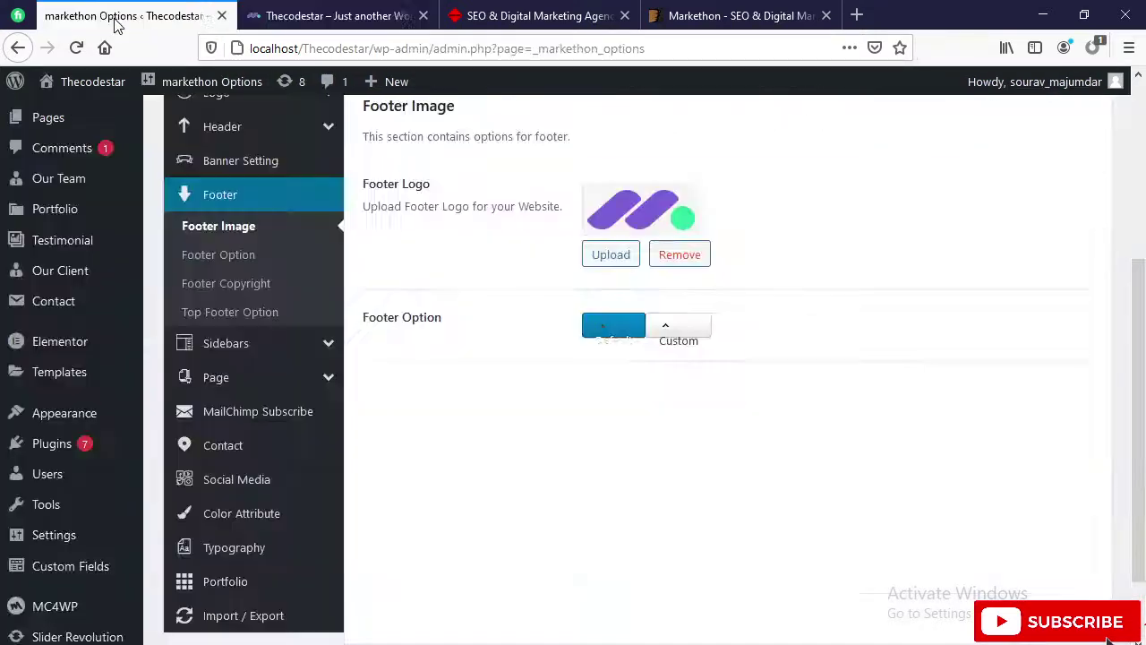
left_click(332, 15)
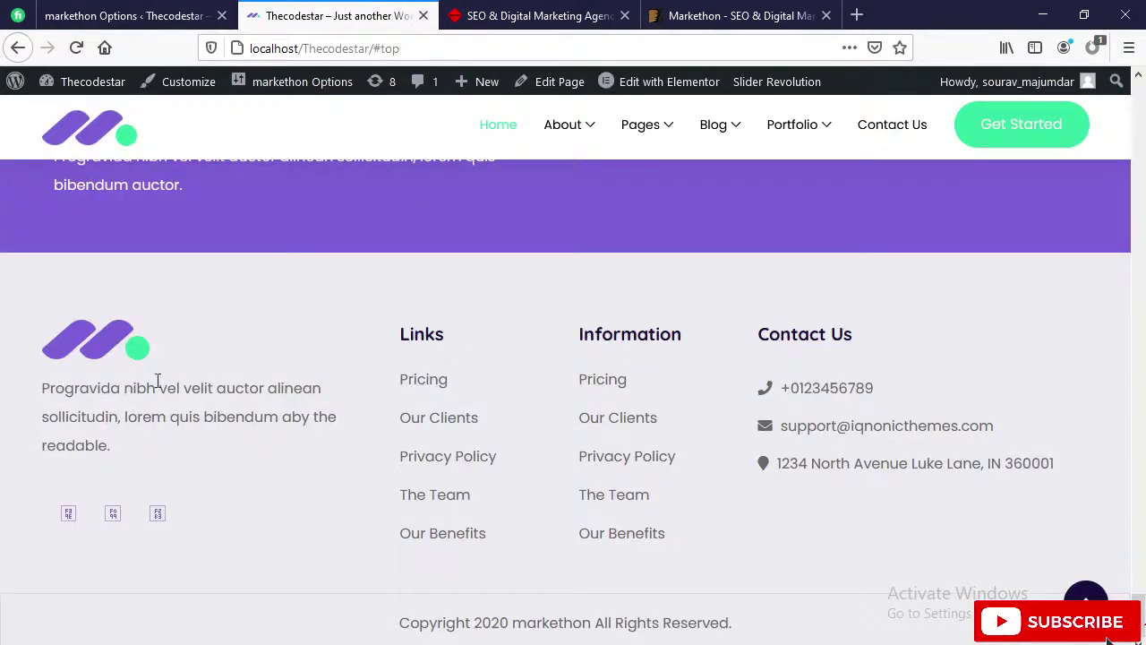
left_click(92, 17)
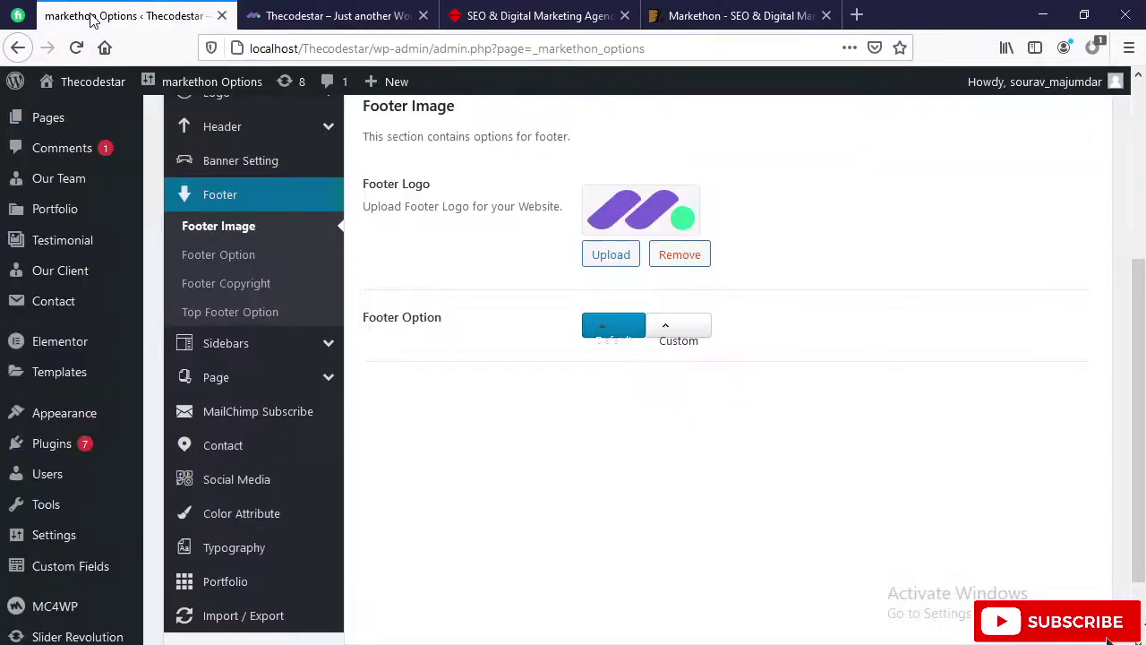
Check the Footer Option column layout types against the columns in the live homepage's footer.
left_click(188, 254)
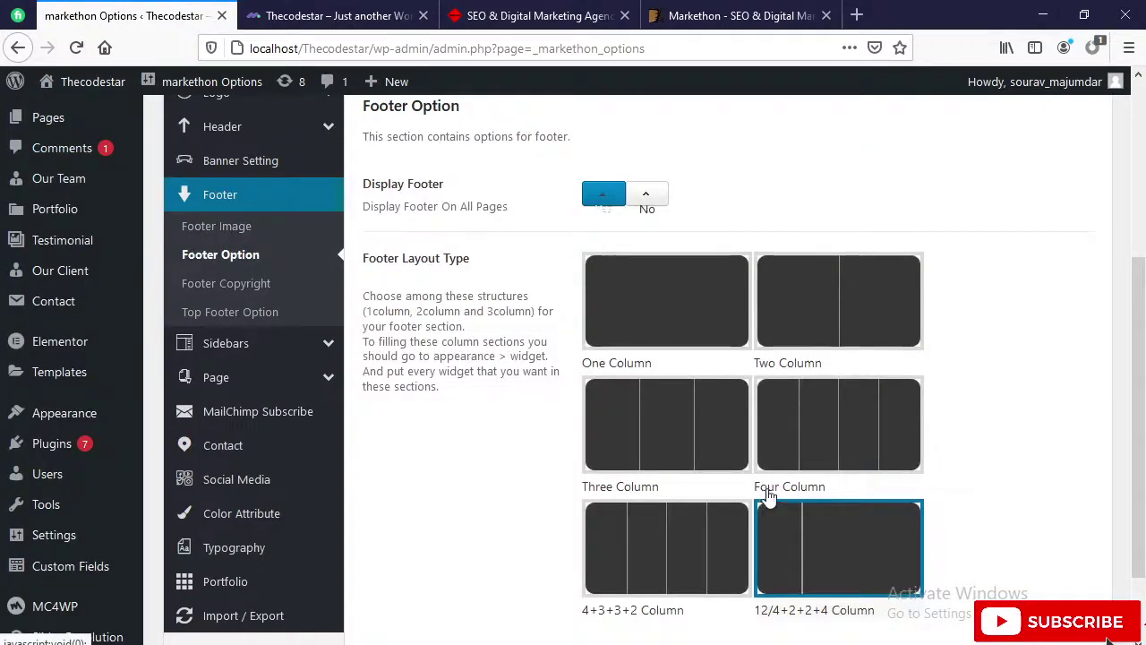
left_click(331, 15)
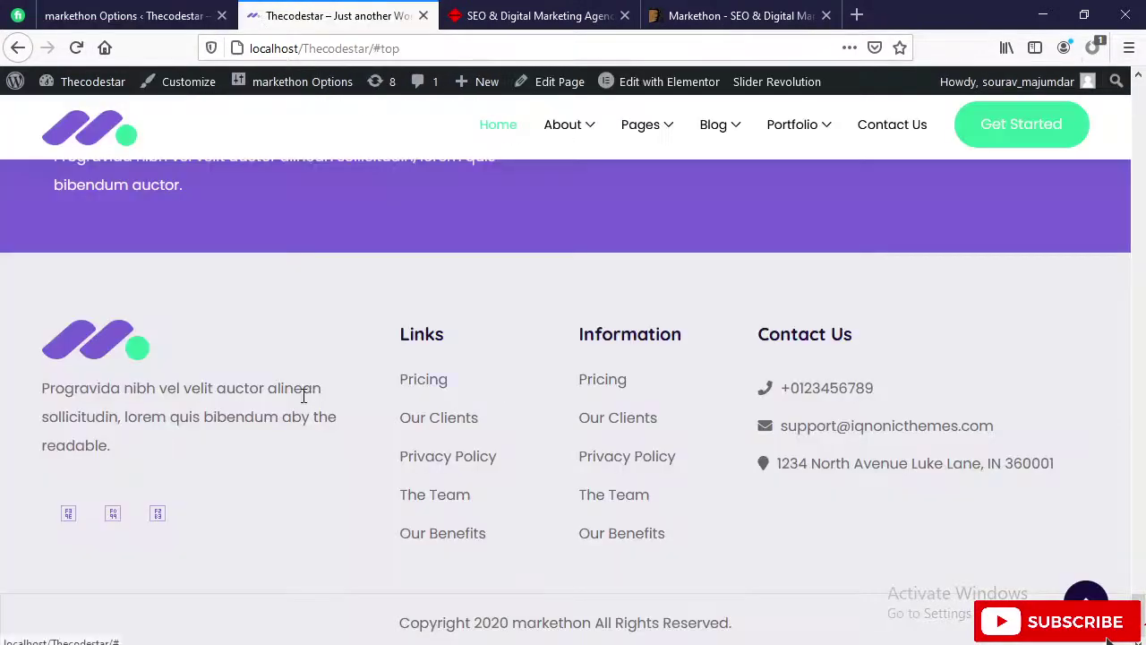
left_click(125, 15)
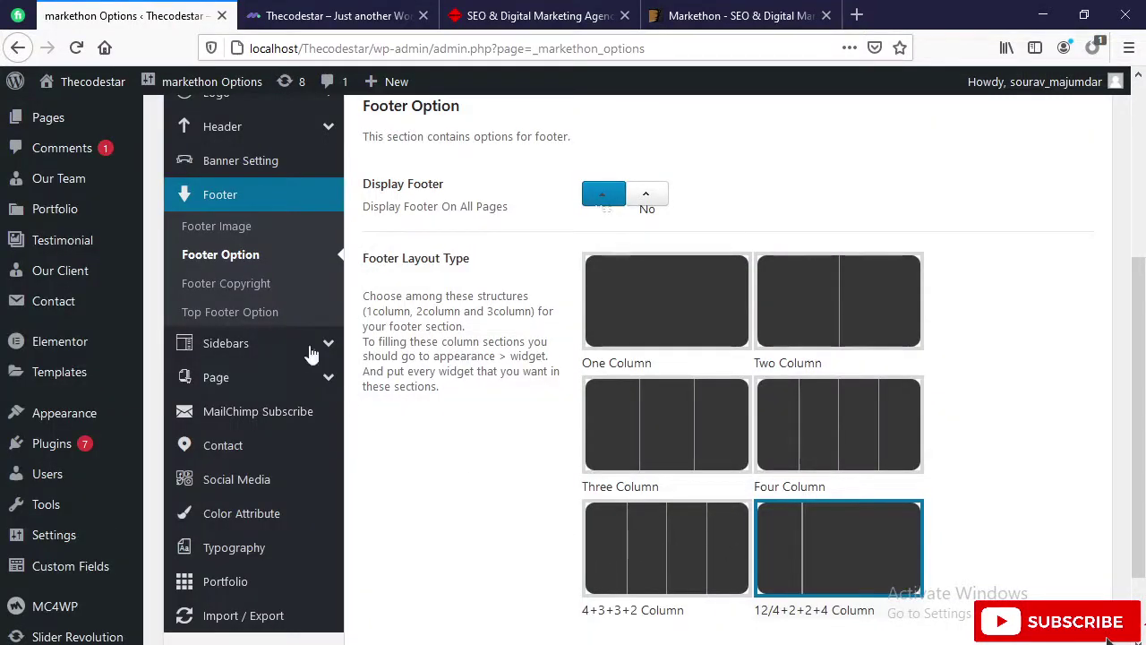
Review the Footer Copyright variation, text and color settings, and compare the copyright text with the line in the live footer.
left_click(255, 283)
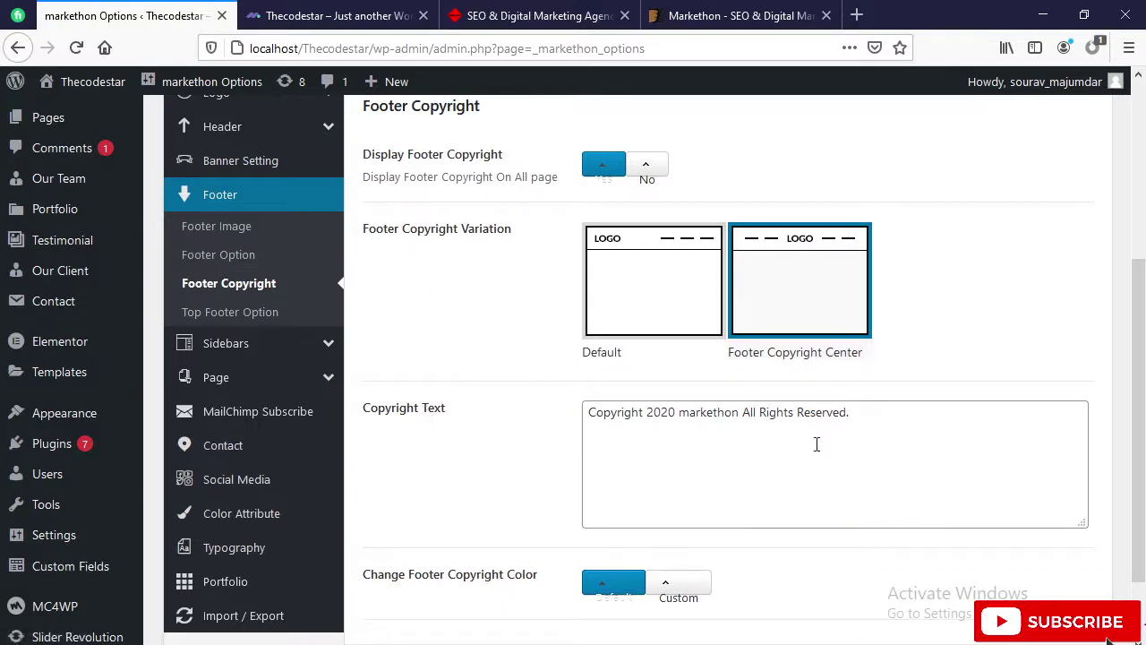
left_click(974, 405)
left_click(305, 15)
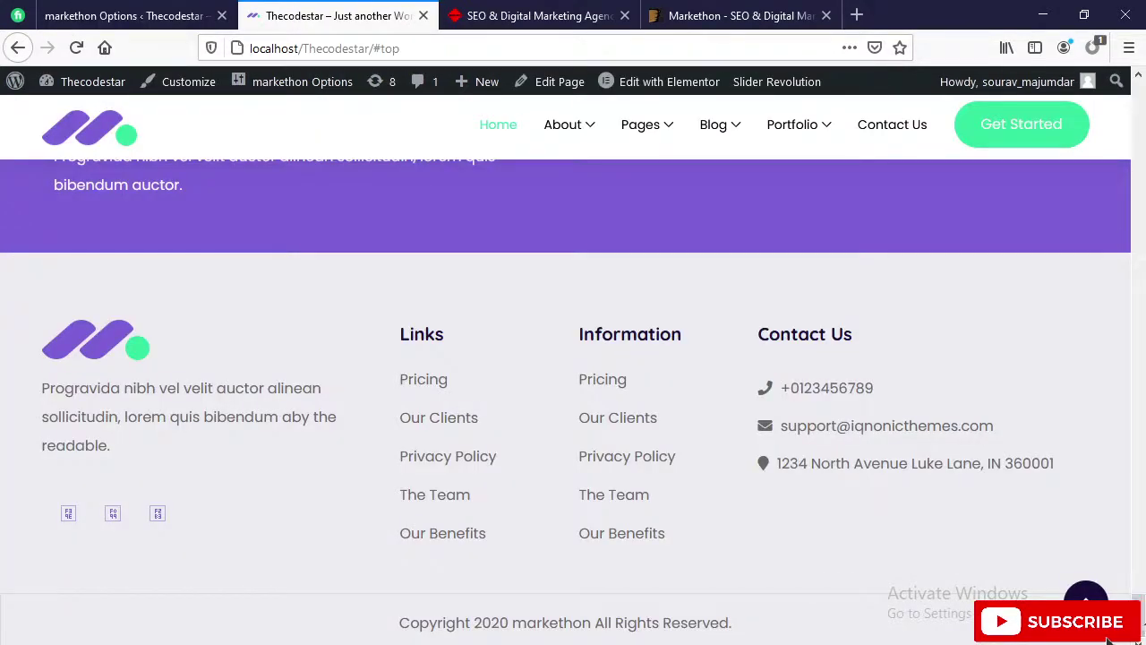
left_click_drag(750, 629, 357, 621)
left_click(125, 16)
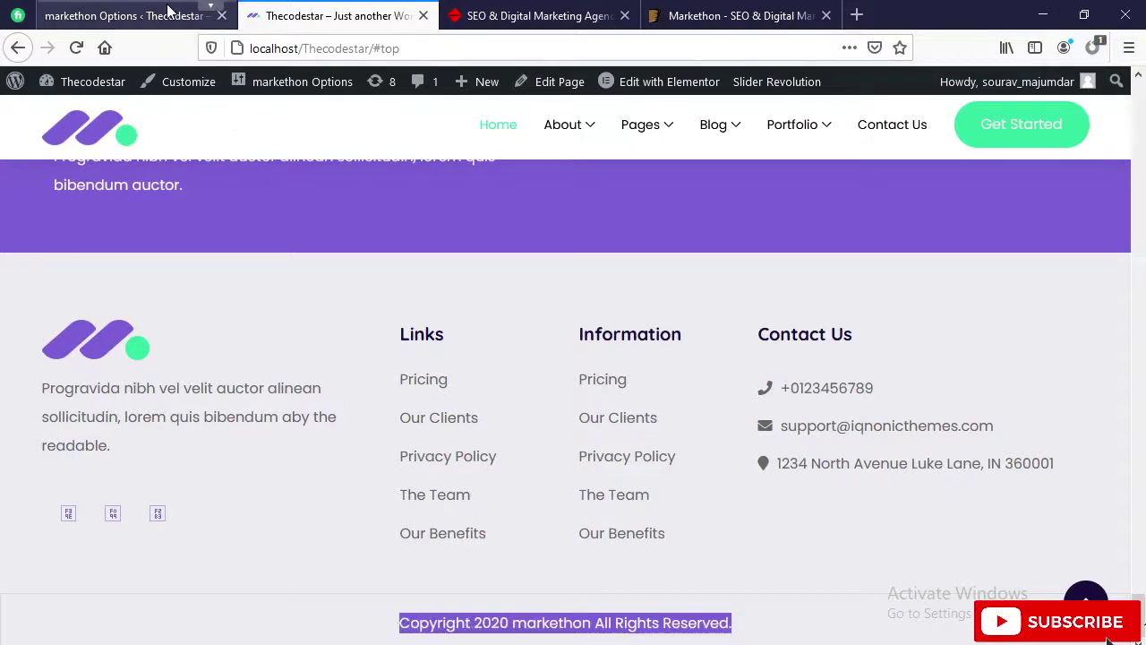
left_click_drag(921, 418, 545, 379)
left_click(723, 573)
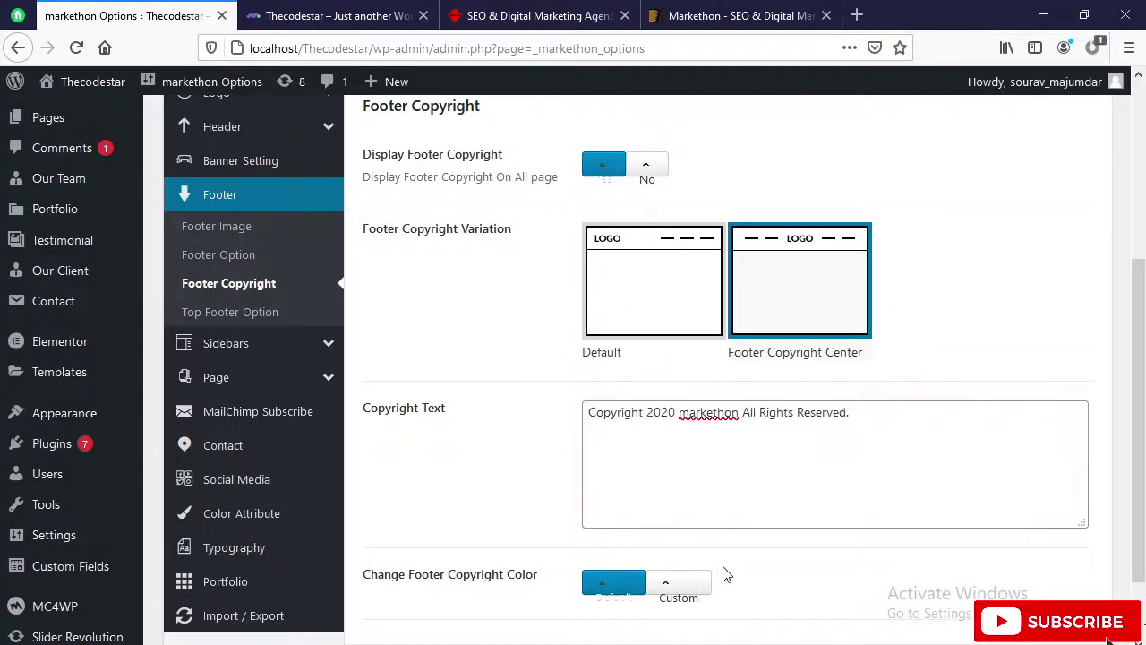
scroll(716, 552, "down", 2)
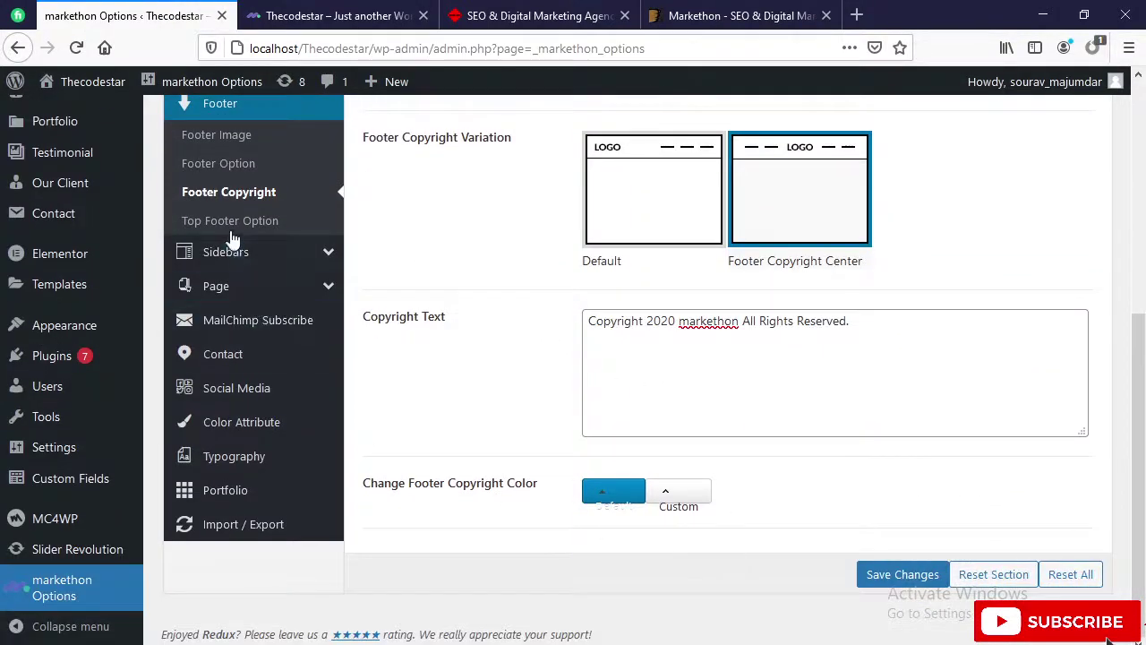
Compare the Top Footer Option display and background color settings with the homepage's lower sections, and use the site's back-to-top control.
left_click(230, 226)
scroll(397, 310, "up", 2)
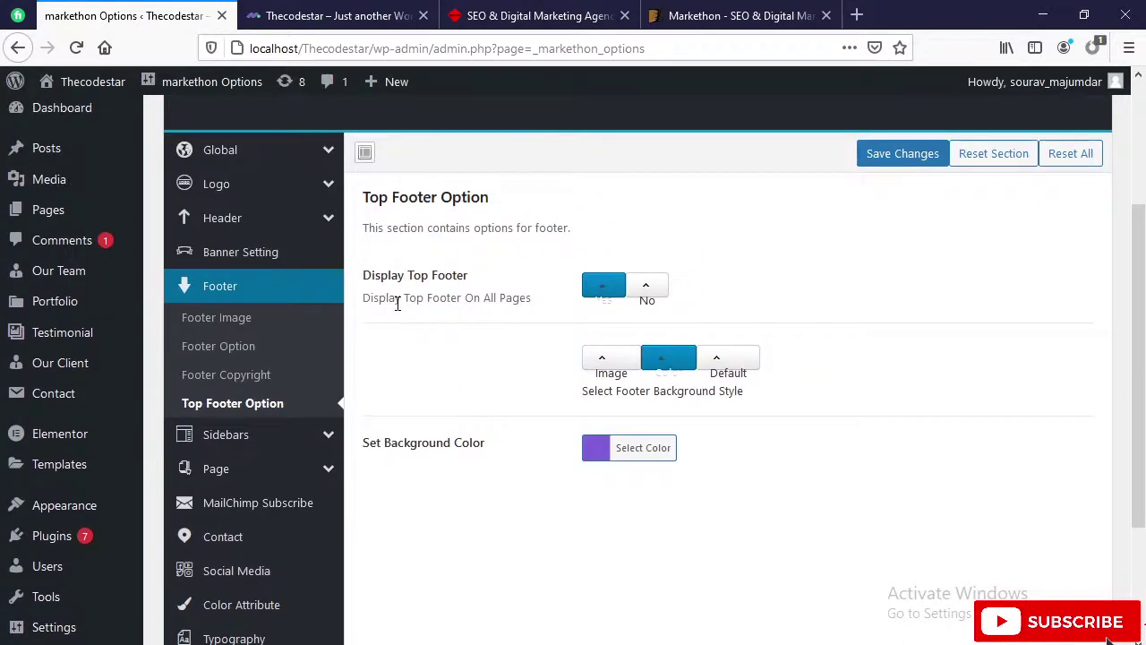
left_click_drag(358, 452, 509, 442)
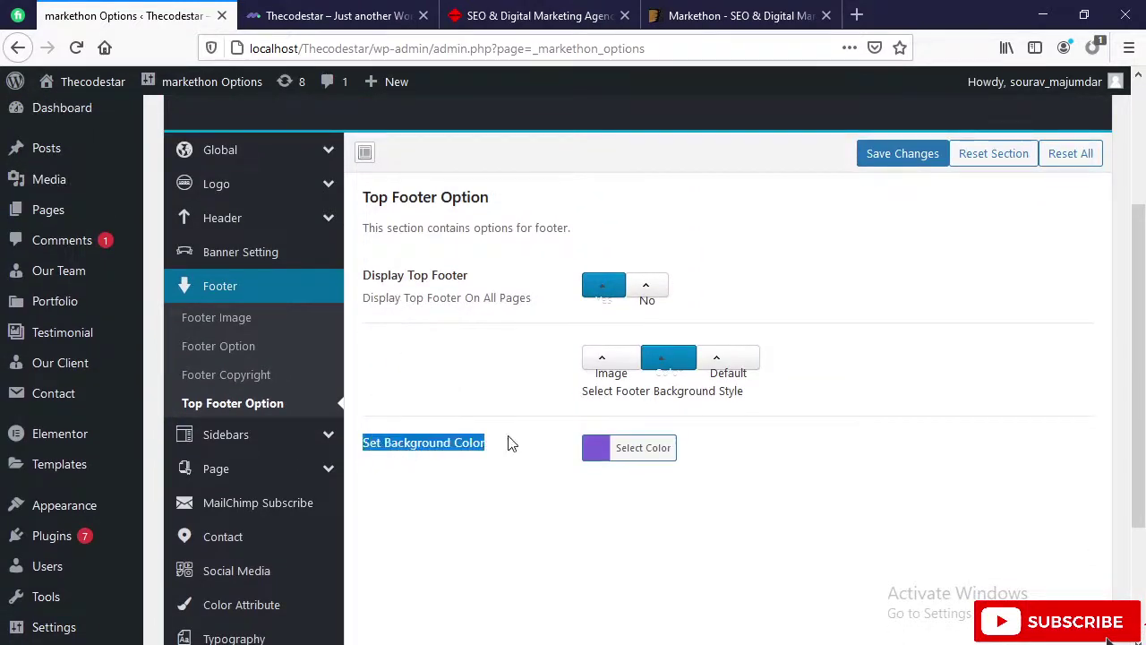
left_click(333, 15)
scroll(376, 313, "up", 4)
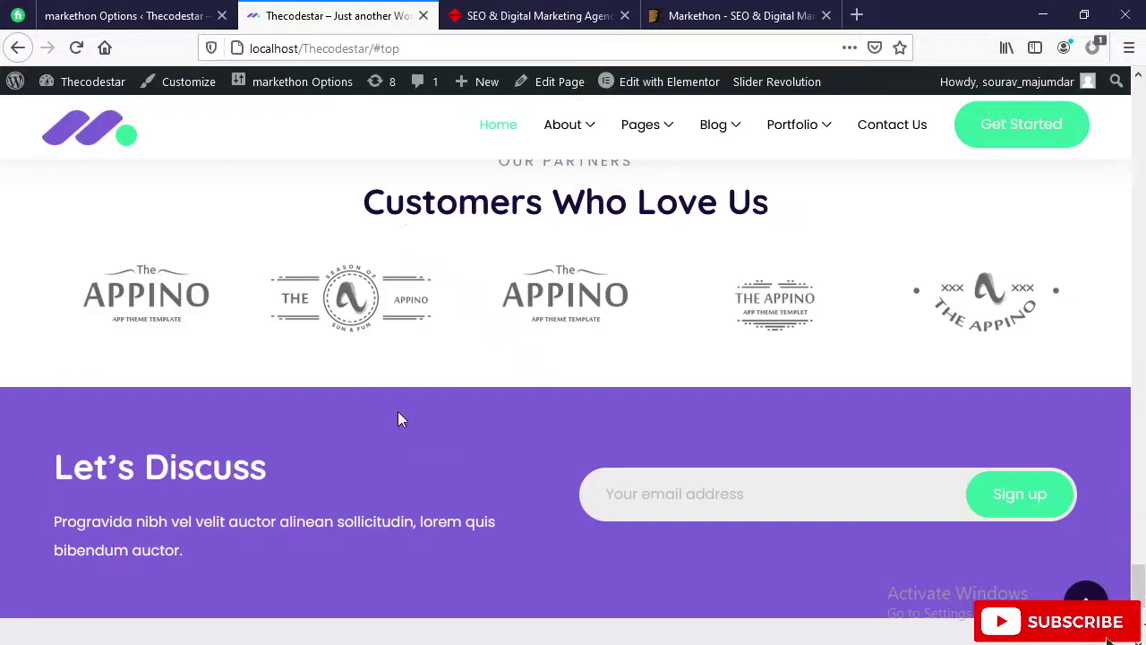
scroll(397, 412, "down", 4)
left_click(928, 602)
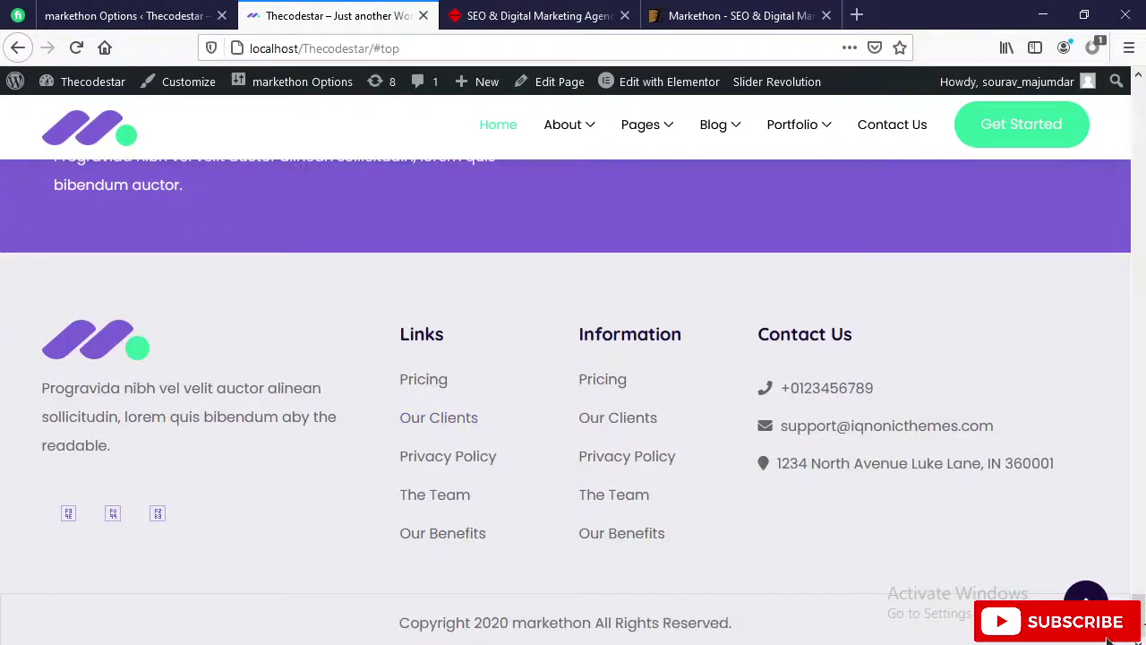
left_click(1091, 597)
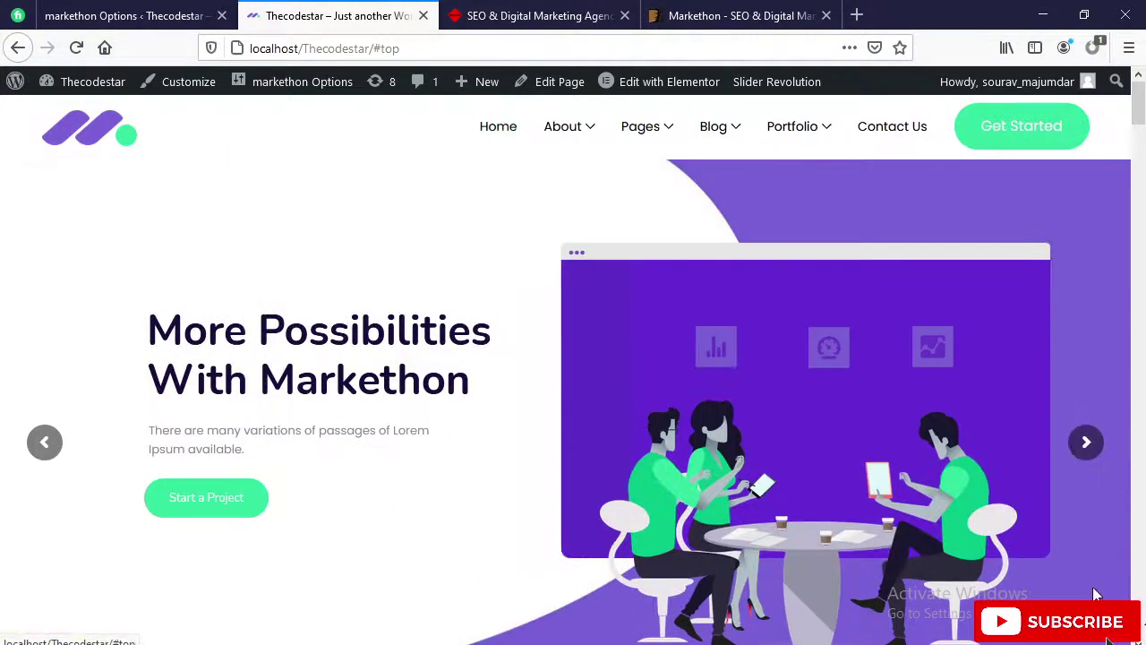
Return to the markethon Options page and open the Blog Sidebars settings.
left_click(72, 11)
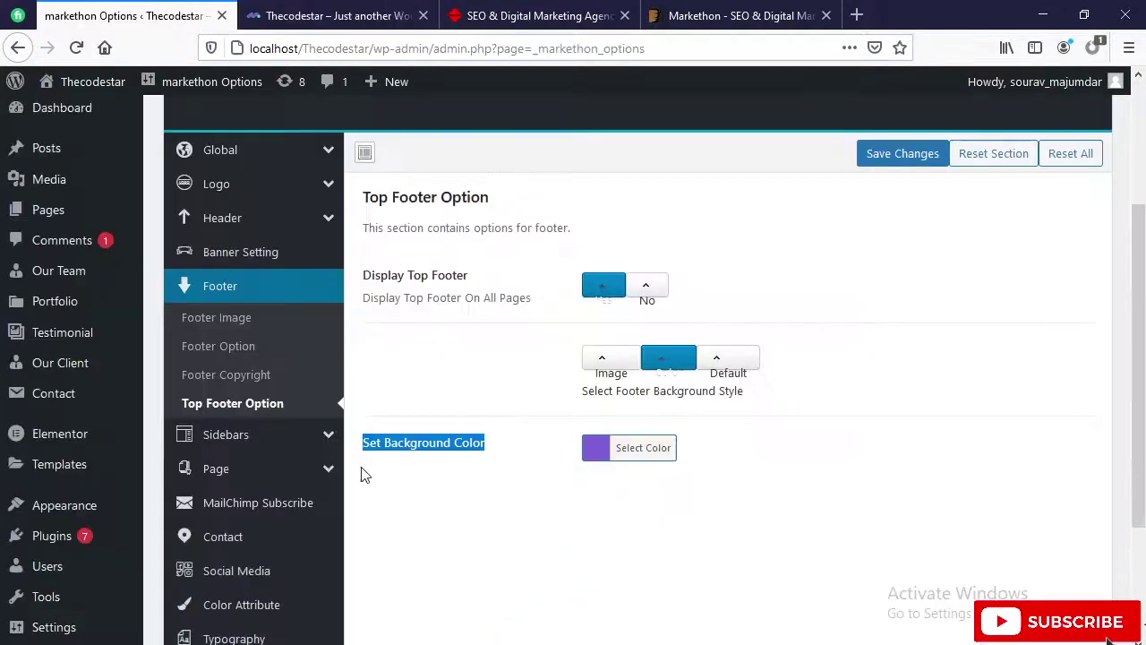
left_click(436, 506)
left_click(212, 437)
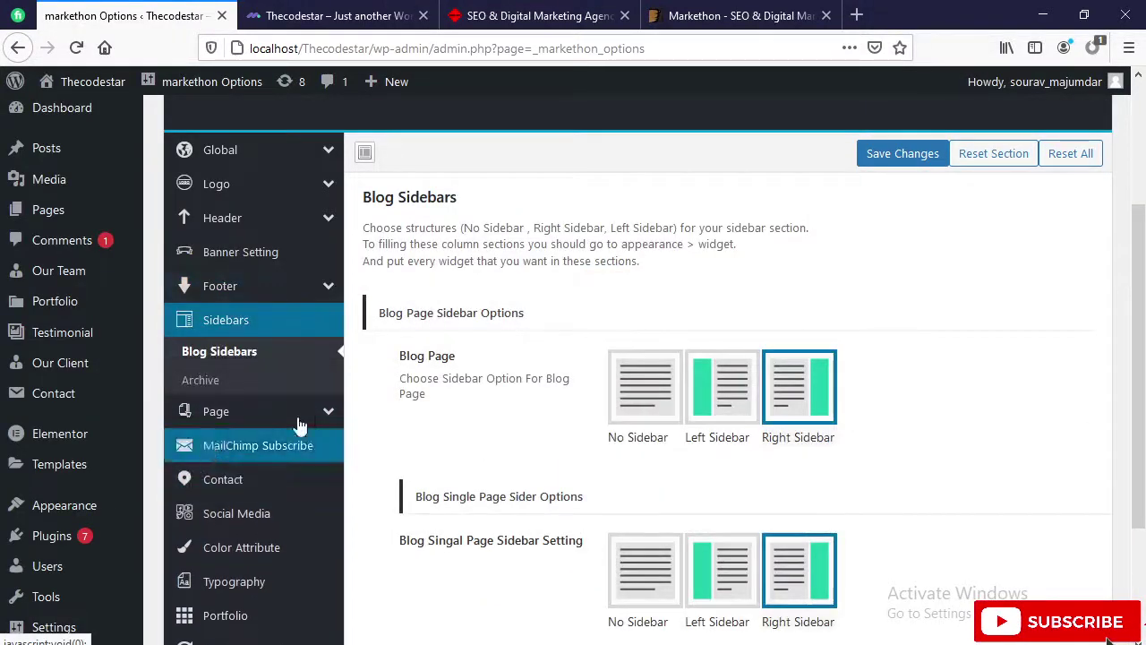
Open the Blog page from the live site's navigation to check its sidebar layout.
left_click(336, 15)
scroll(734, 421, "down", 10)
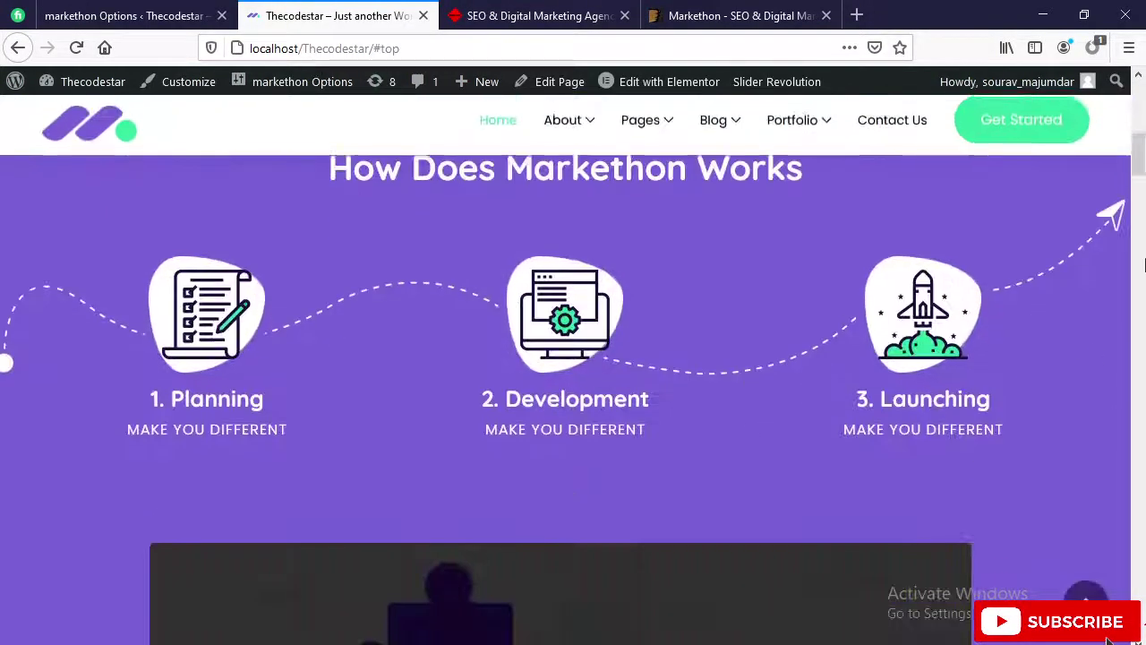
scroll(1143, 251, "down", 10)
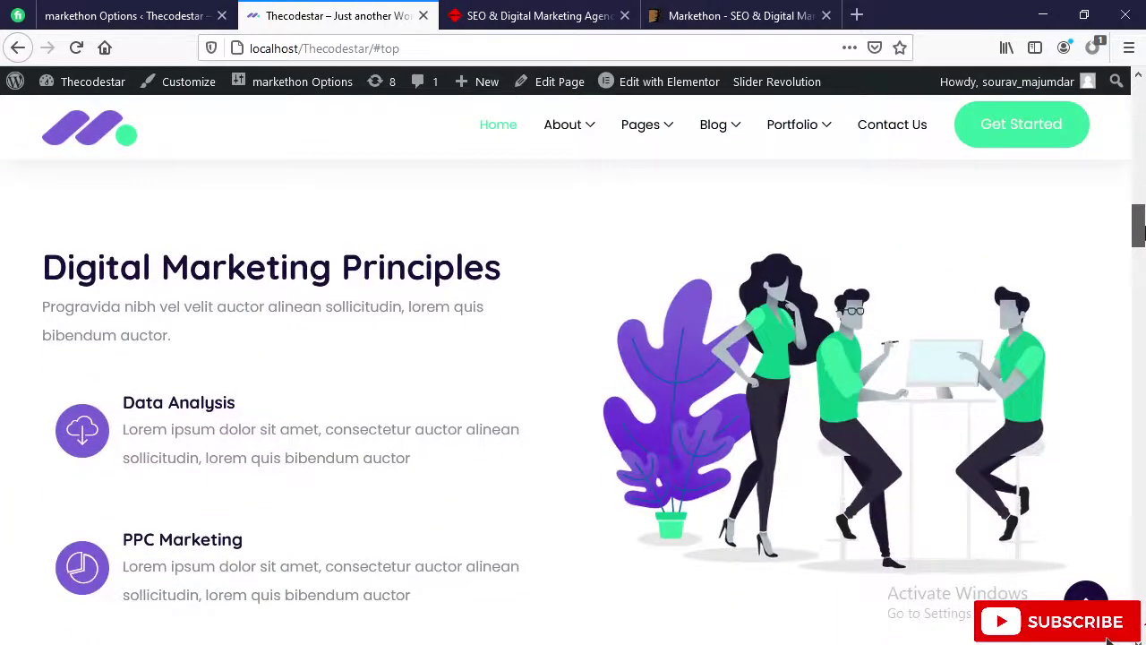
mouse_move(716, 119)
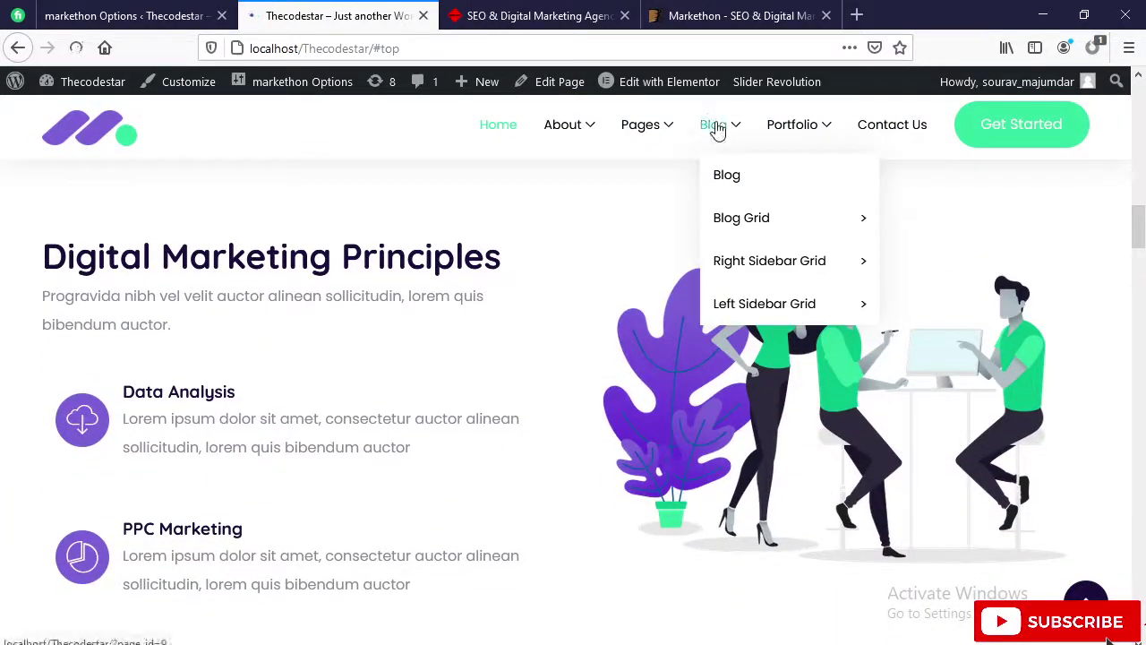
left_click(719, 173)
mouse_move(707, 315)
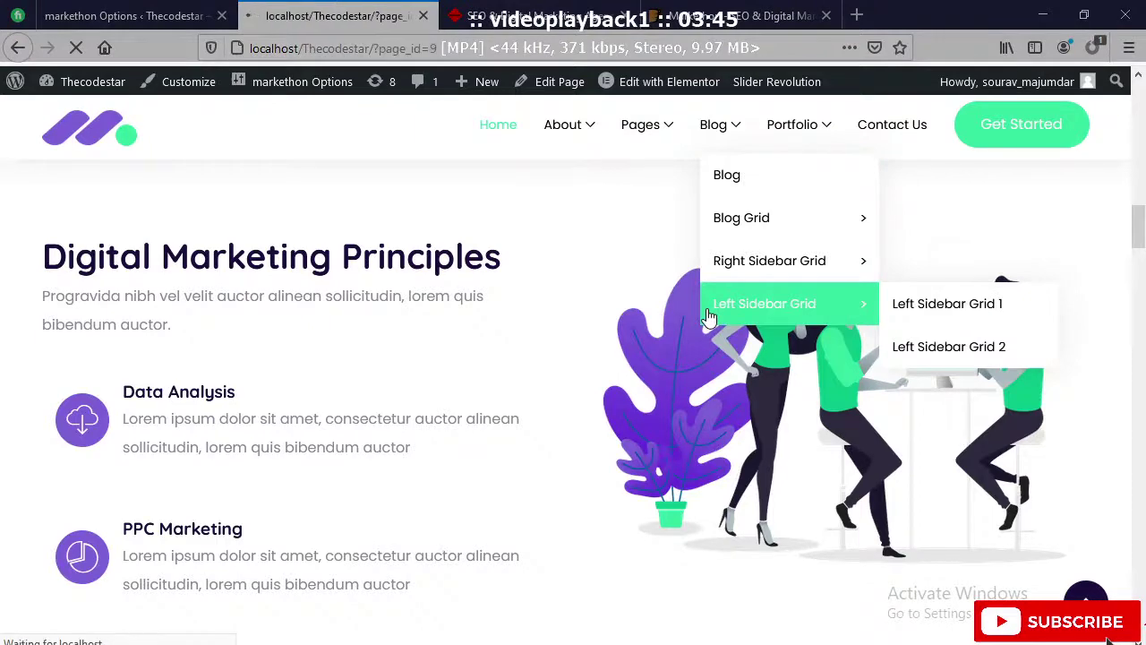
left_click(79, 15)
left_click(309, 17)
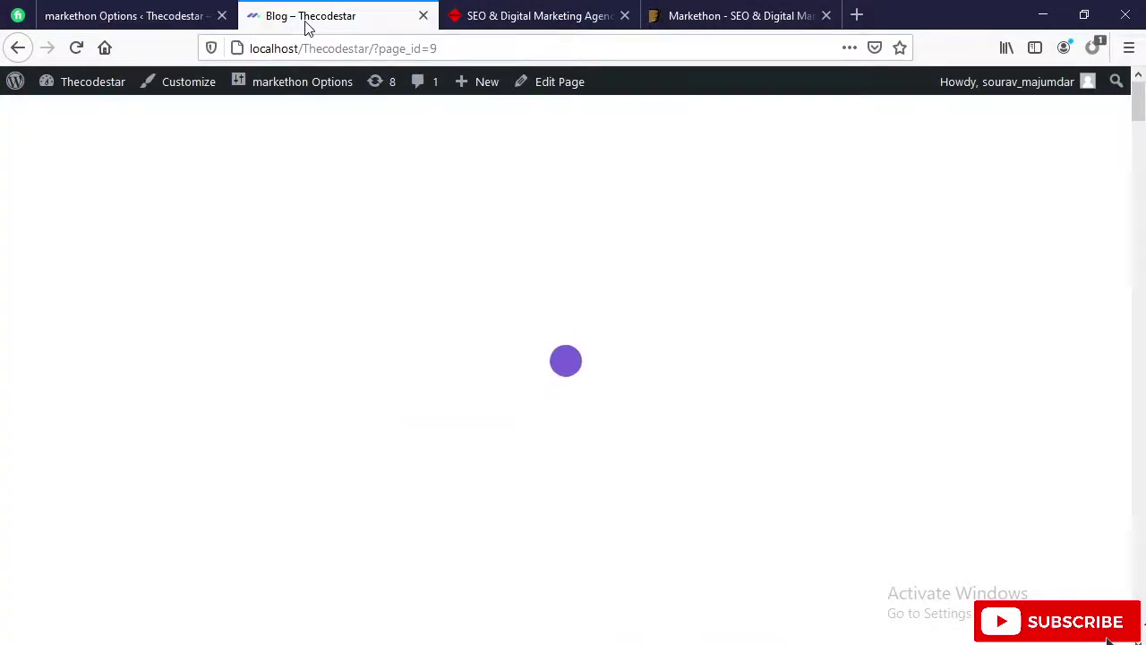
scroll(641, 394, "down", 5)
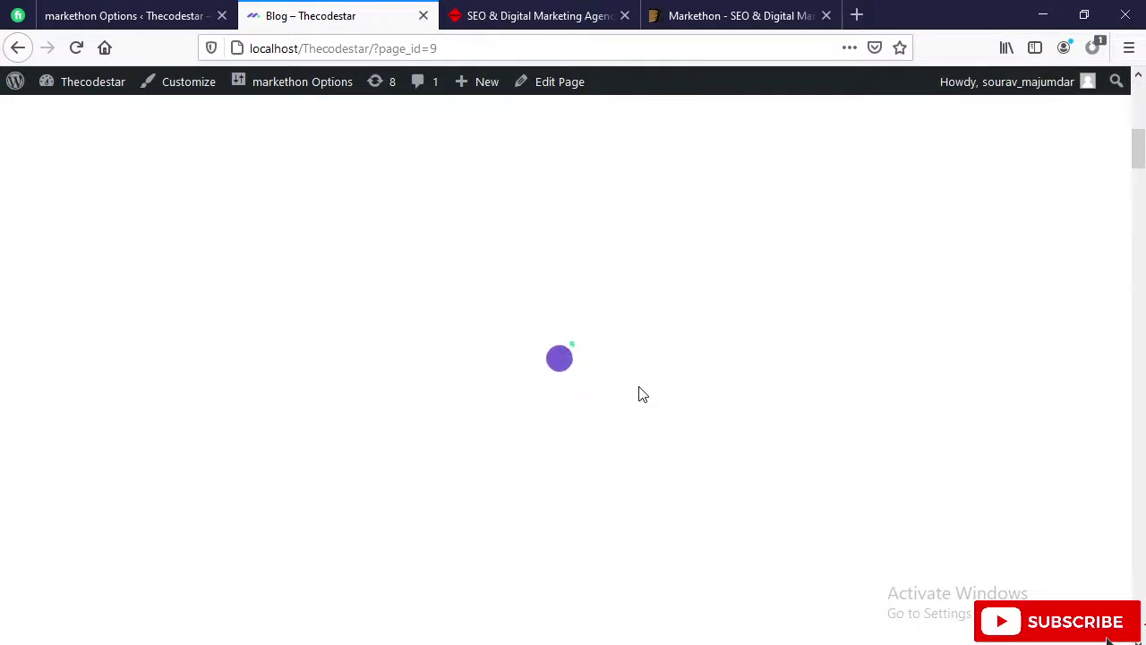
scroll(642, 394, "up", 5)
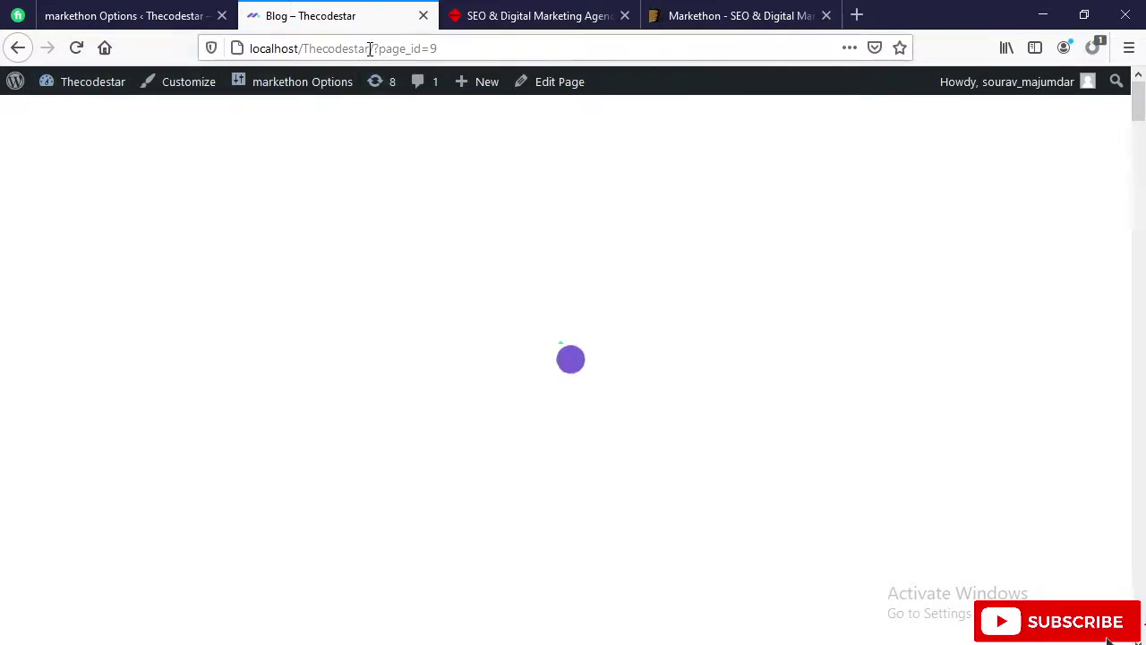
Return to the homepage at localhost/Thecodestar/ and open the Website Insights Metrics post from its blog section.
left_click_drag(375, 48, 558, 71)
key("BackSpace")
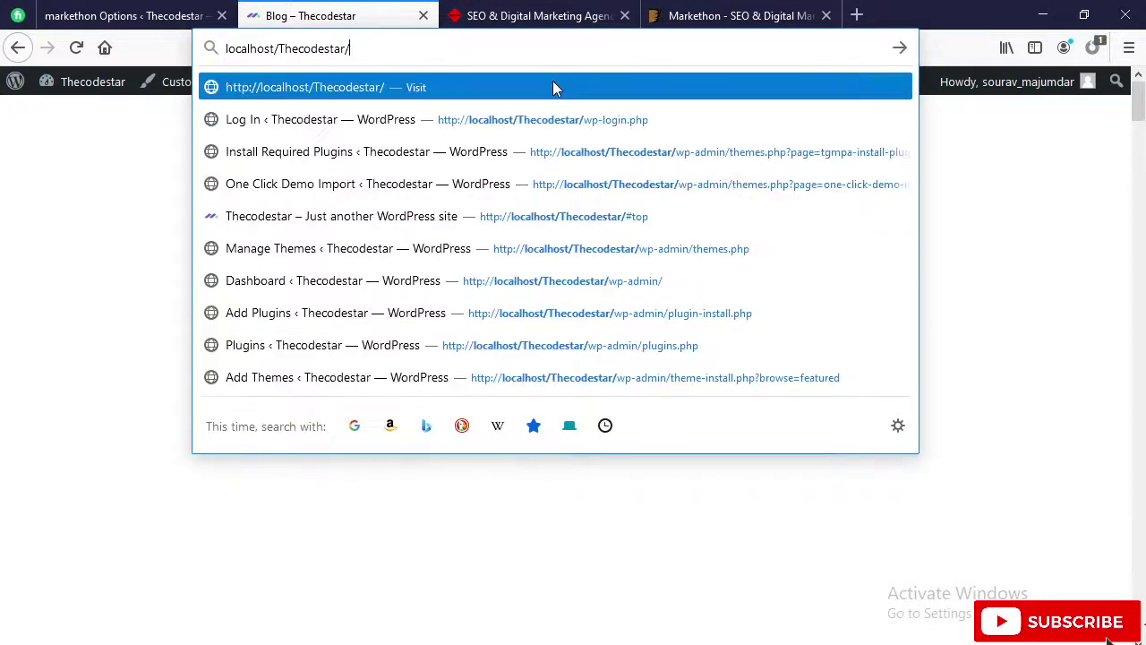
key("Return")
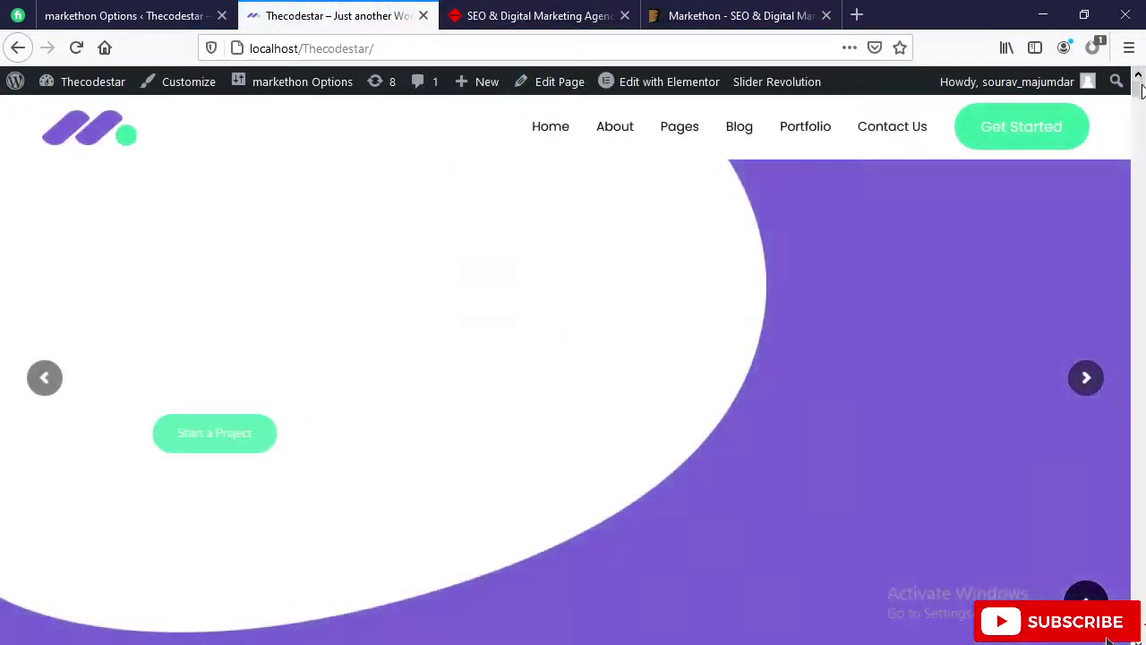
left_click(1140, 134)
scroll(1111, 641, "down", 15)
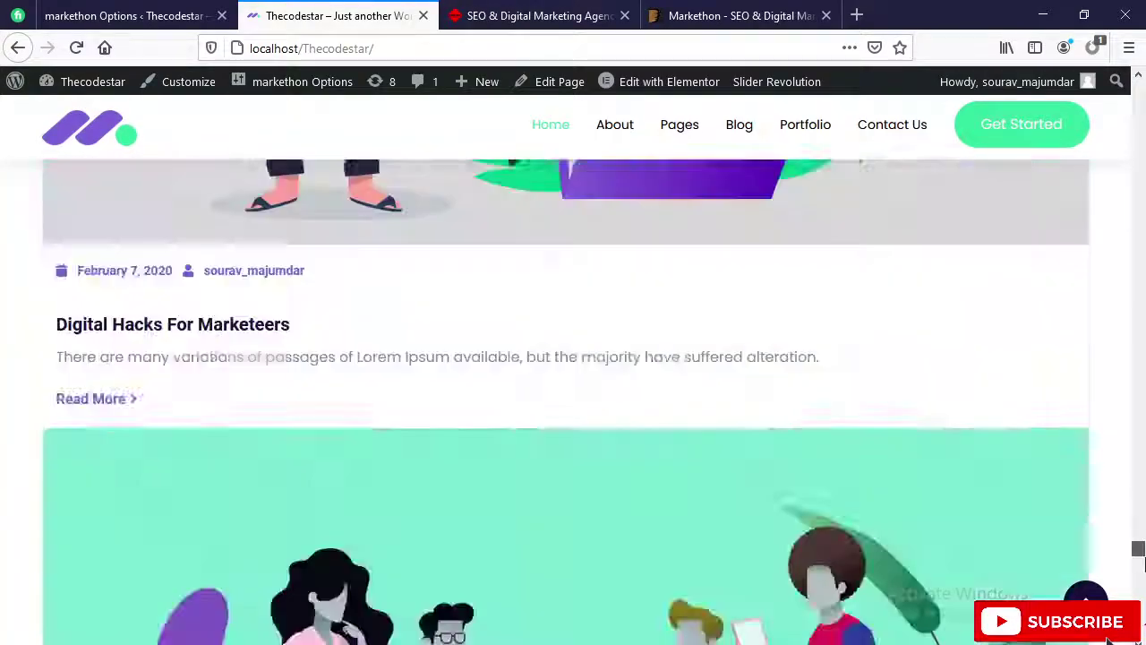
scroll(540, 412, "down", 5)
scroll(539, 412, "up", 10)
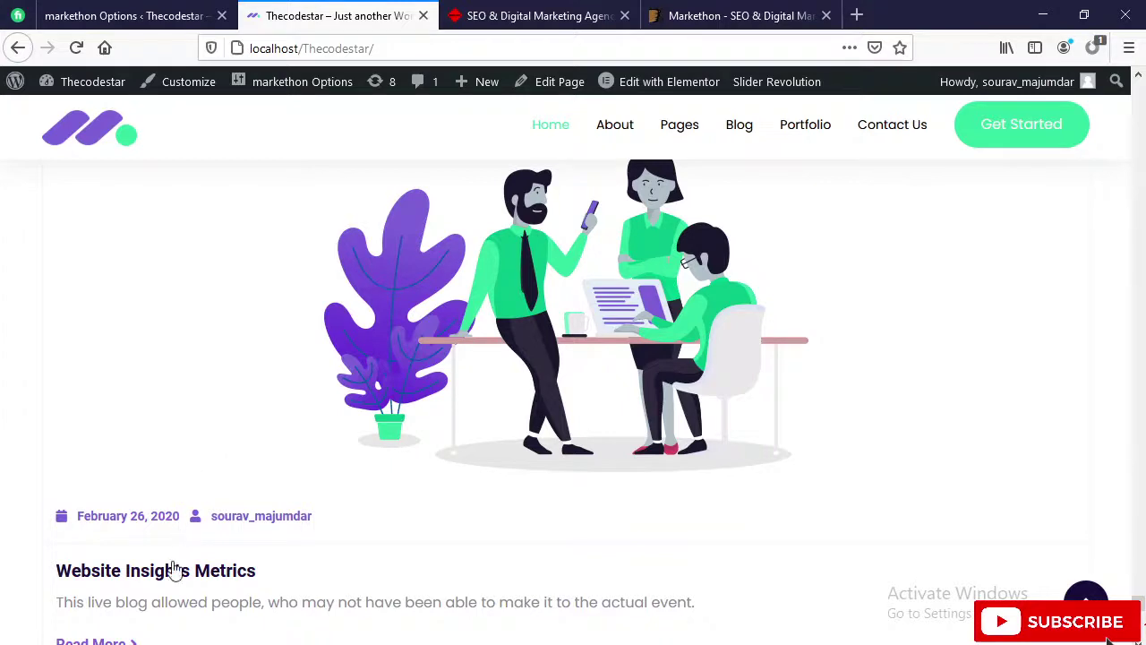
Check the Website Insights Metrics post against the Blog Sidebars settings in the markethon Options.
left_click(97, 16)
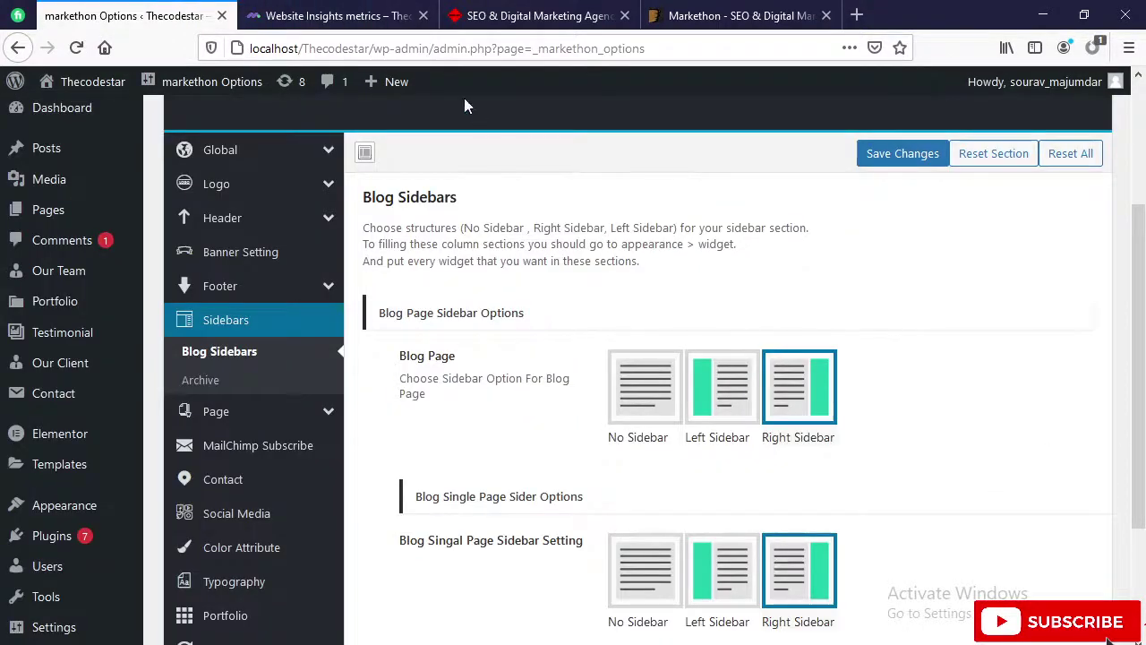
left_click(333, 16)
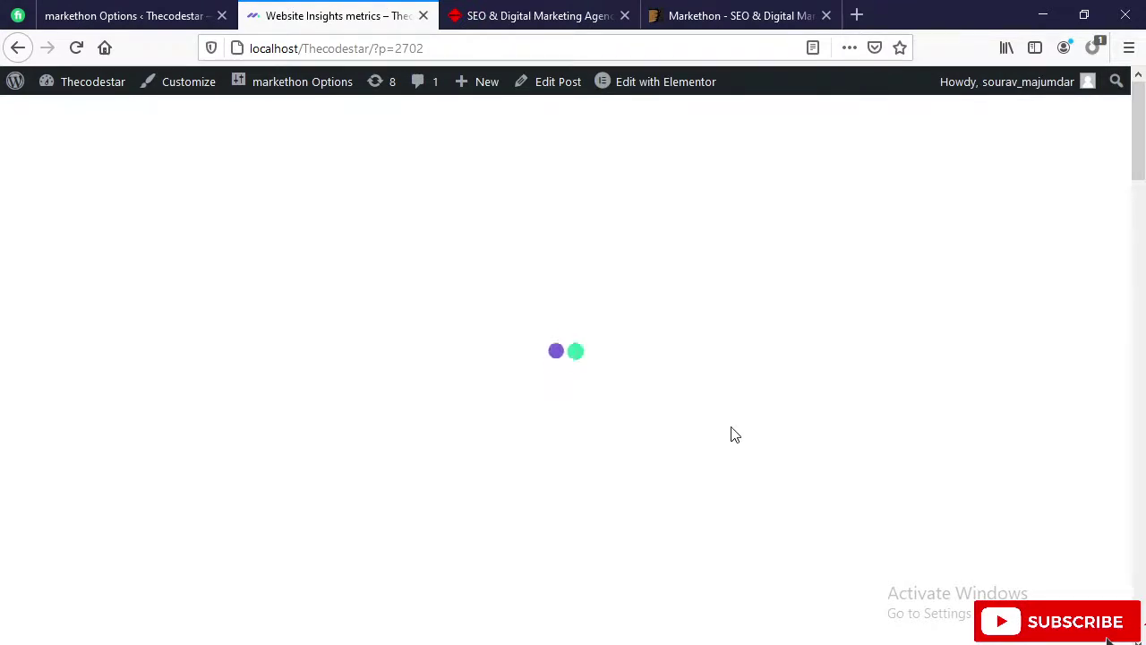
scroll(734, 439, "down", 10)
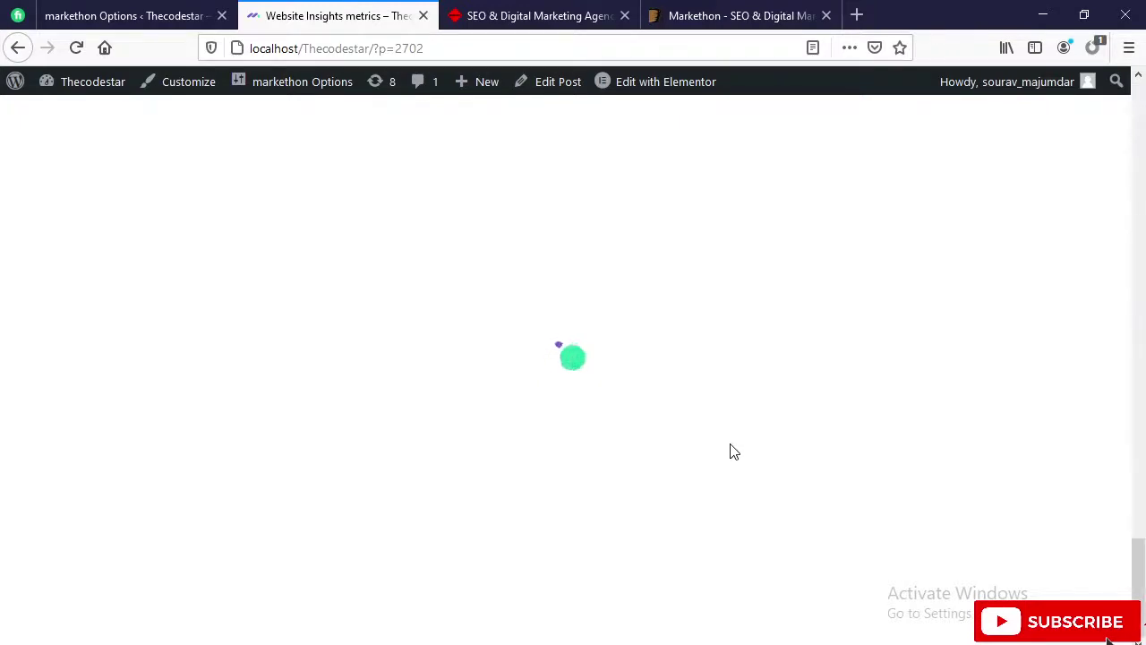
scroll(734, 447, "up", 10)
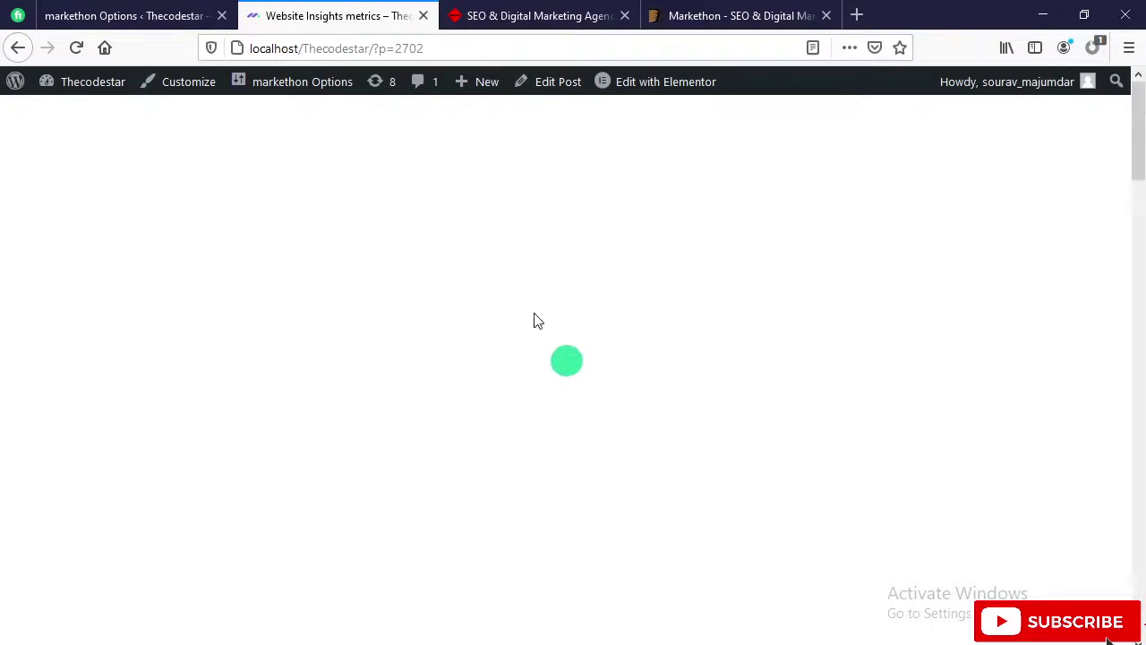
left_click(90, 25)
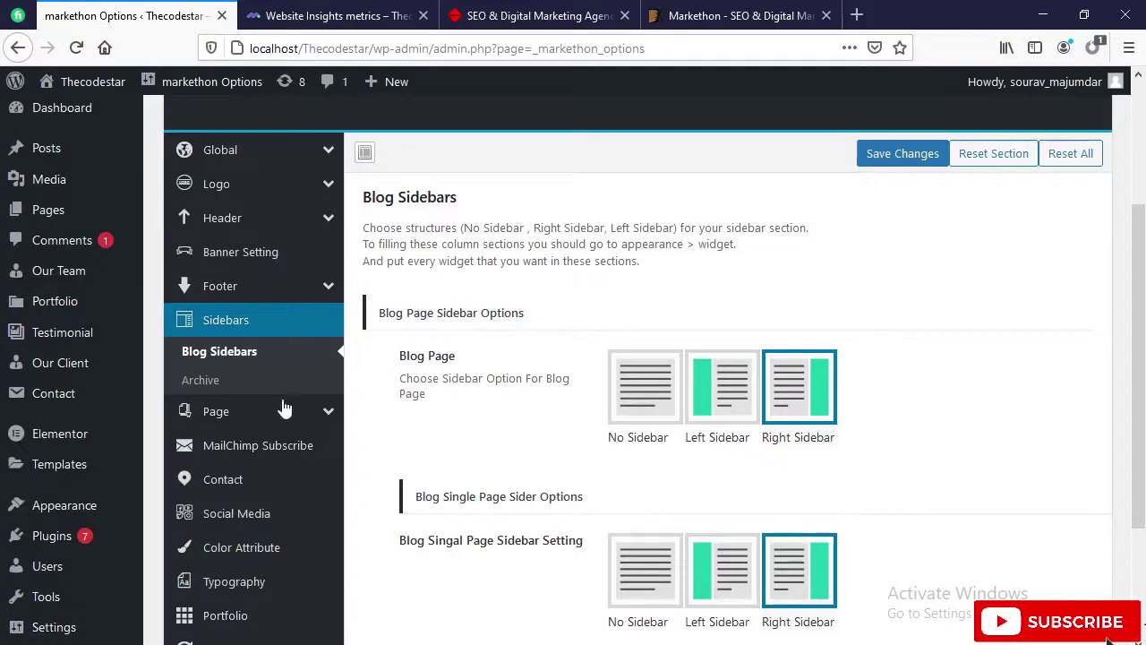
Review the Archive sidebar options and the Blog Page Settings for banner, button name, columns, pagination, featured image and comments.
left_click(243, 379)
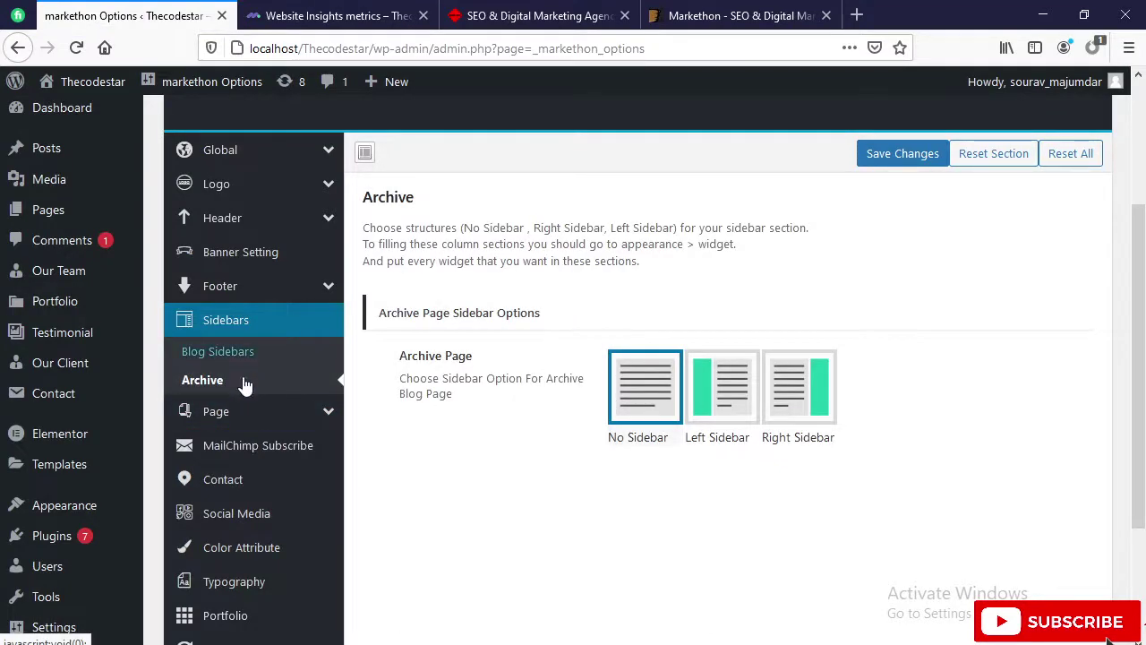
left_click(257, 414)
scroll(511, 415, "down", 5)
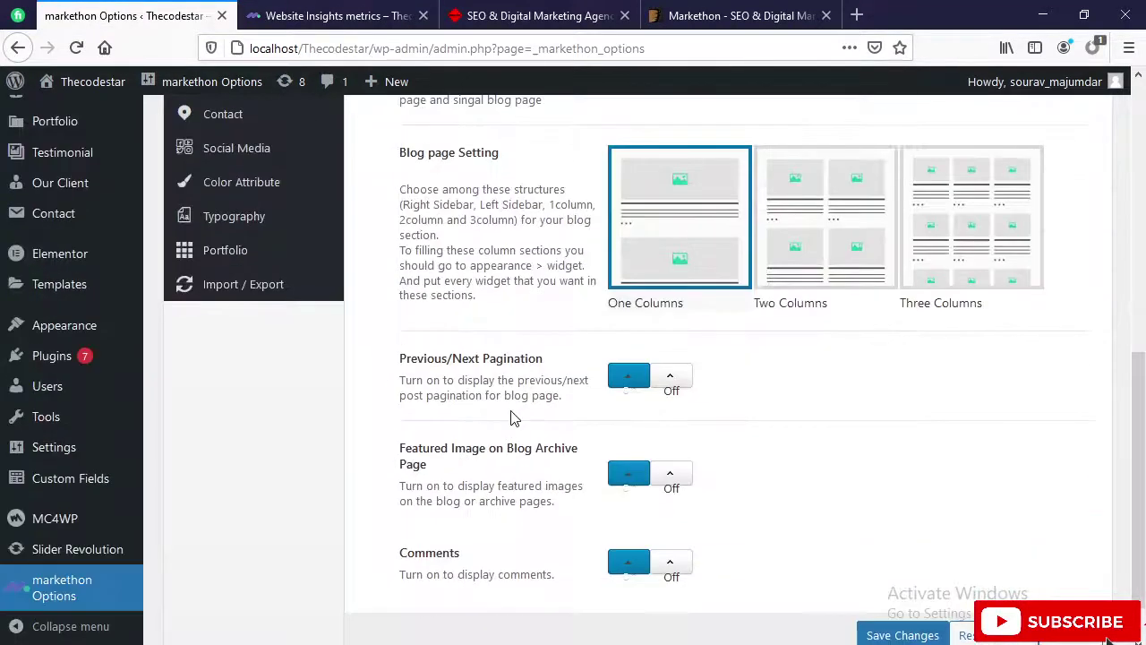
scroll(993, 360, "up", 3)
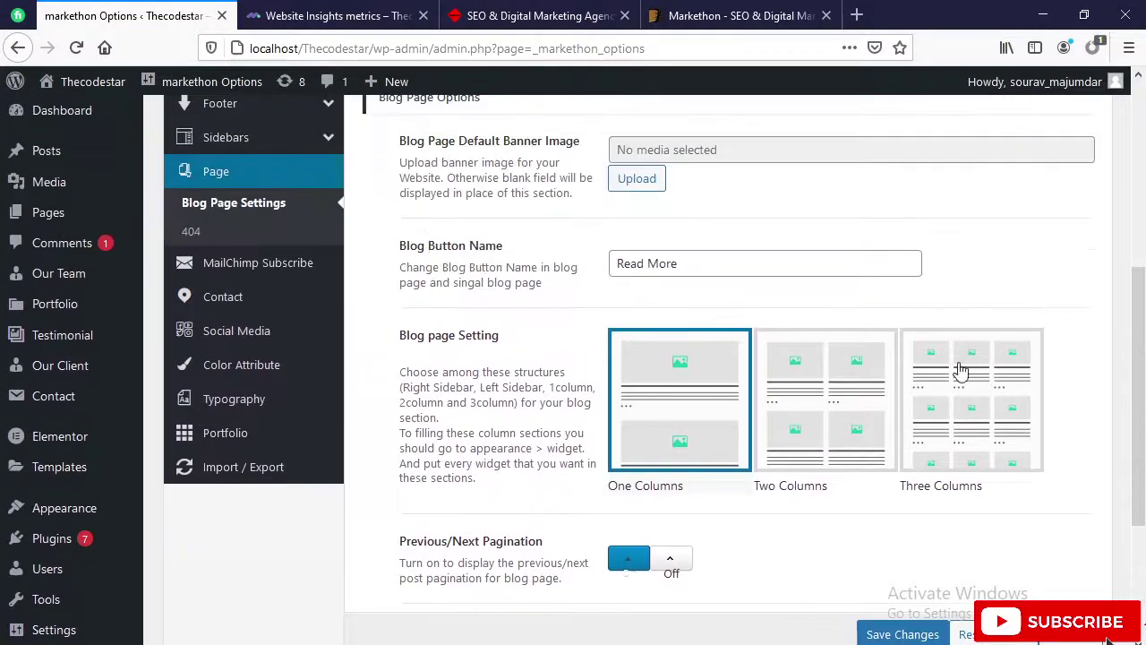
scroll(385, 457, "up", 3)
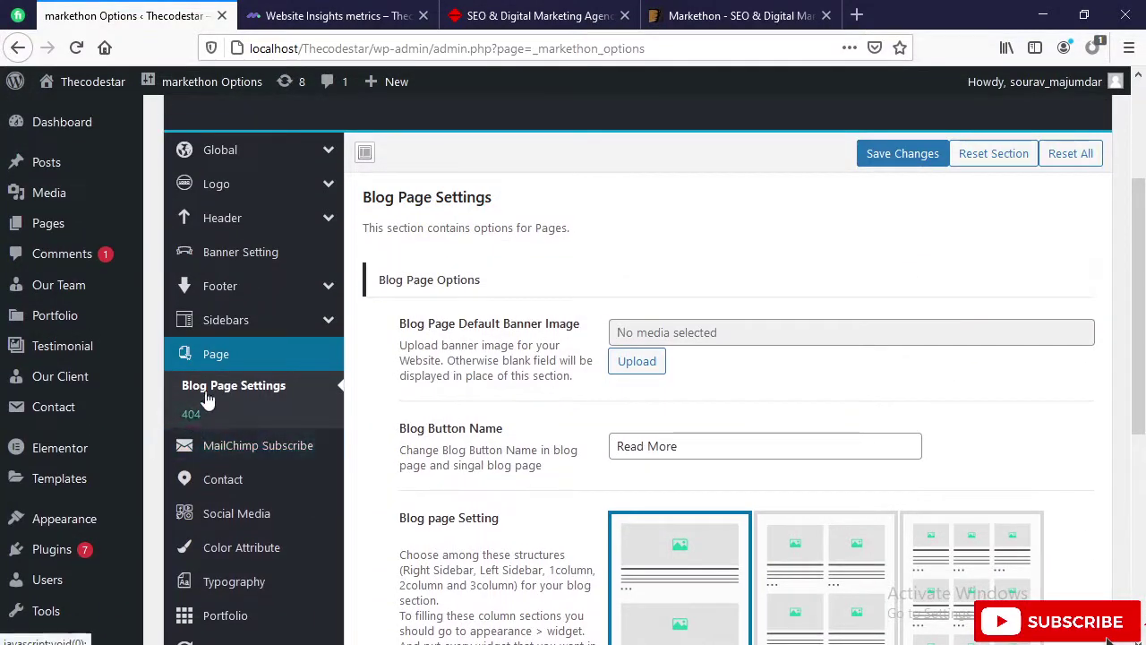
left_click(327, 14)
left_click(177, 10)
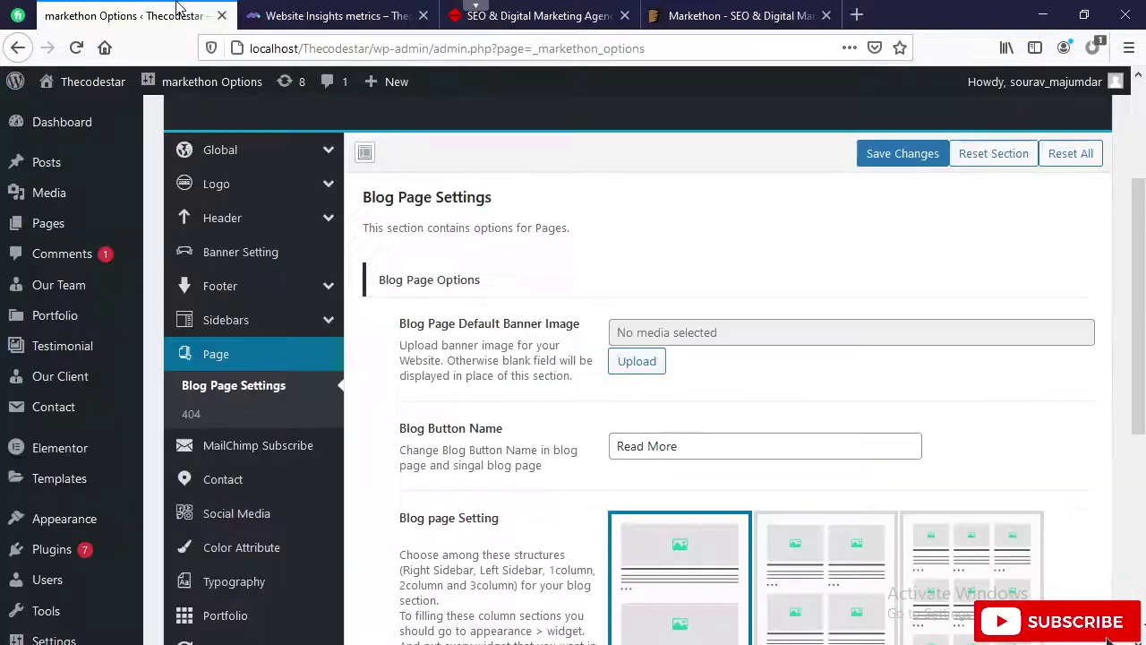
Open the MailChimp Subscribe settings, highlight the subscribe shortcode, and look at the MC4WP plugin's submenu.
scroll(306, 528, "down", 2)
left_click(273, 358)
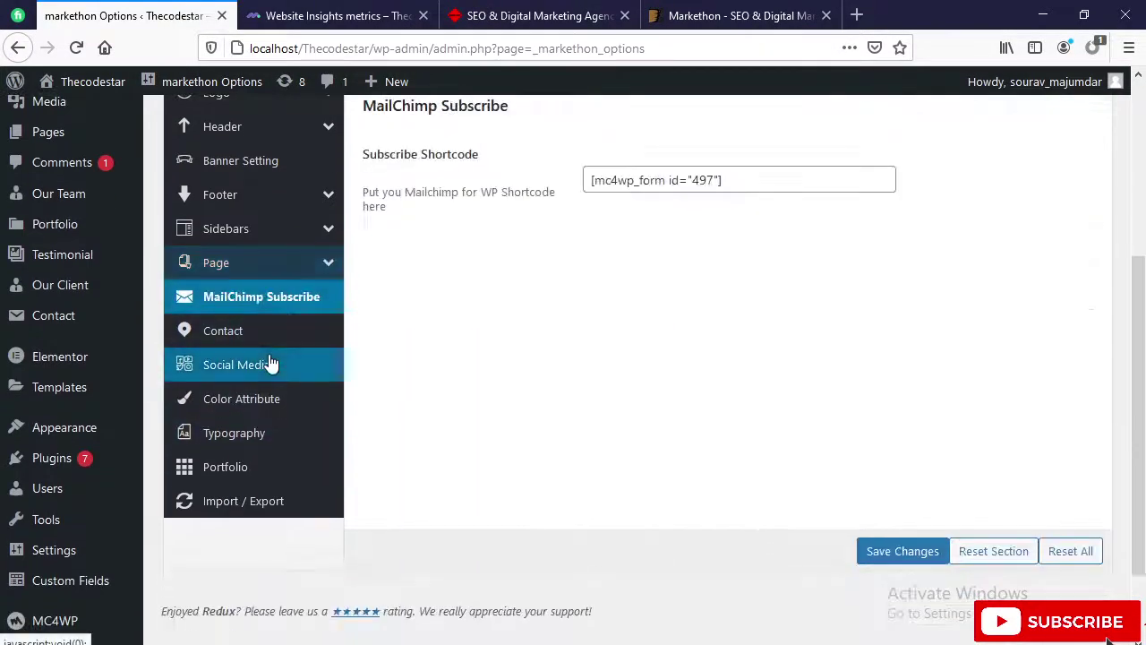
scroll(666, 490, "up", 3)
left_click_drag(767, 454, 558, 463)
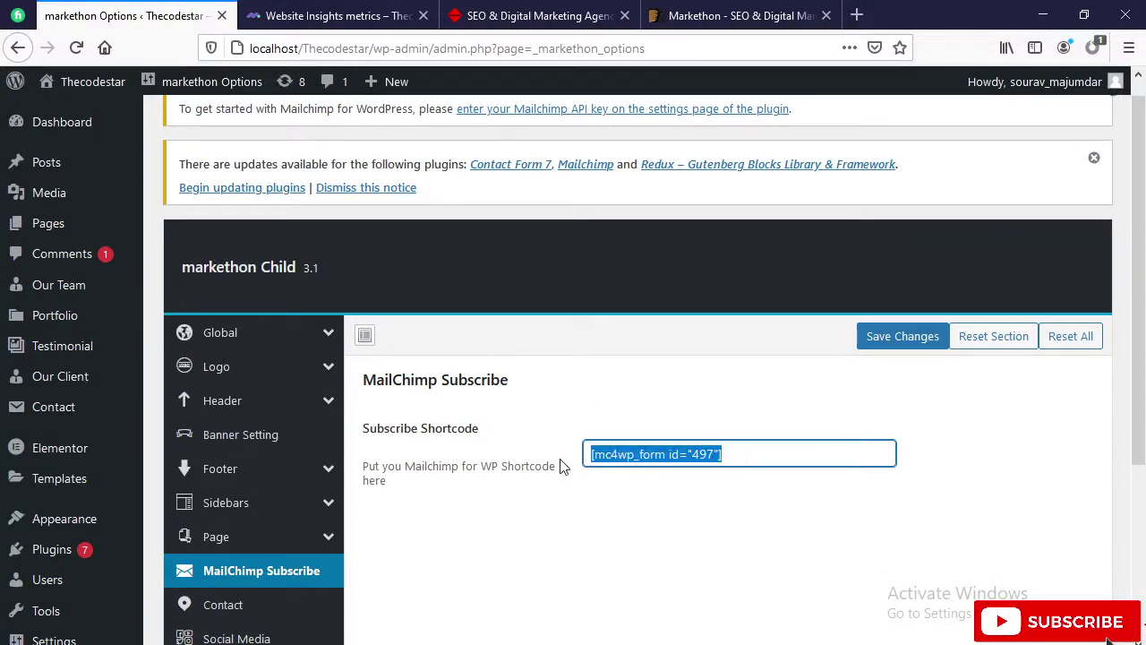
left_click(570, 495)
left_click_drag(749, 454, 563, 455)
scroll(63, 480, "down", 3)
mouse_move(49, 526)
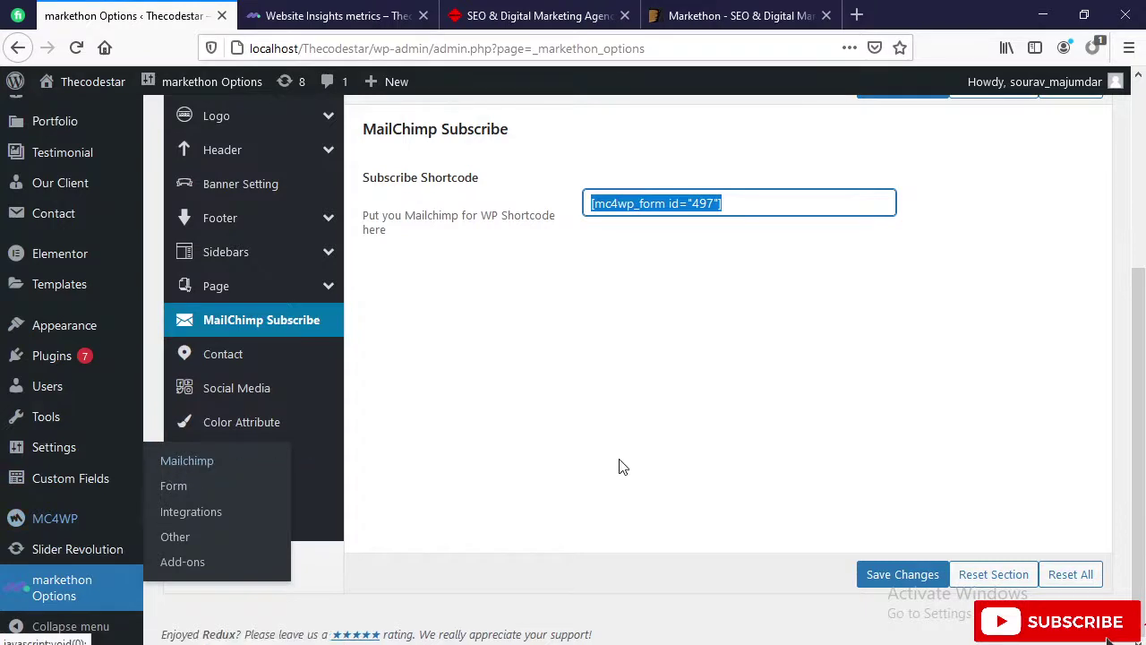
scroll(618, 466, "up", 2)
scroll(619, 465, "down", 2)
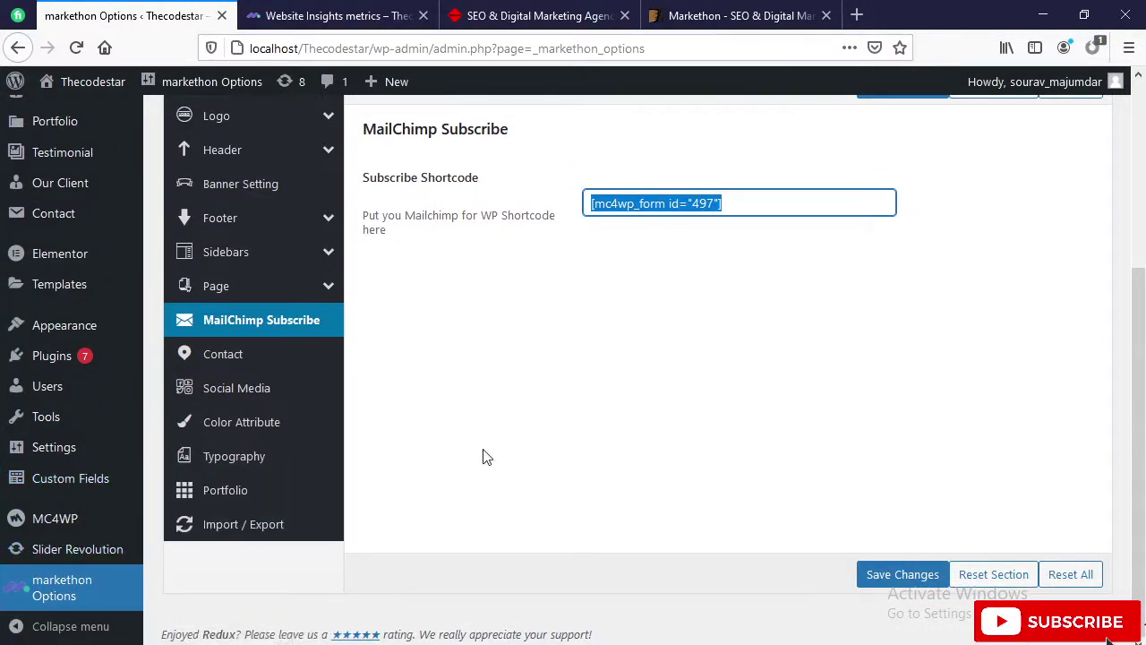
Open the Contact settings in the theme options and load the live site in a new browser tab.
left_click(220, 354)
scroll(486, 408, "up", 2)
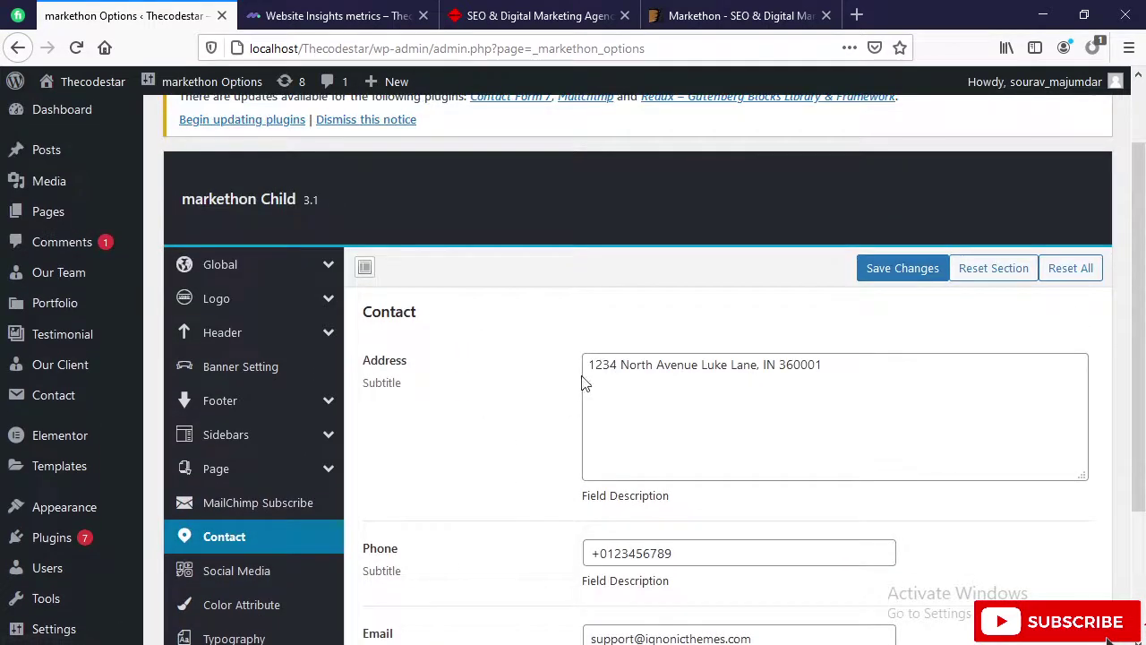
left_click(327, 15)
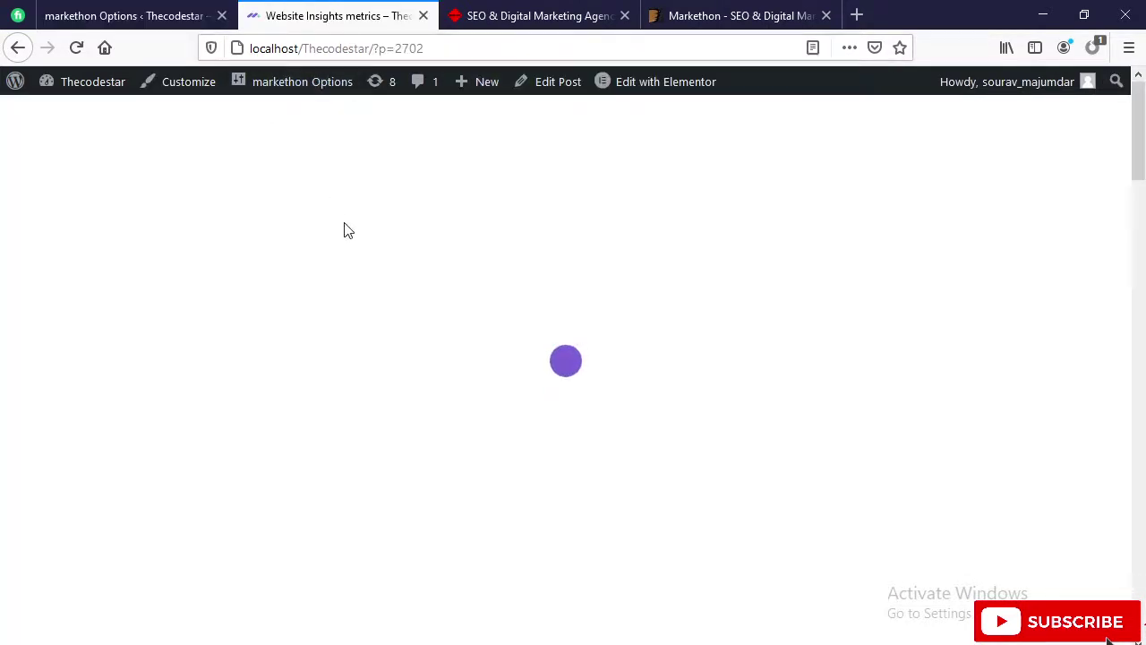
left_click(162, 13)
mouse_move(90, 83)
right_click(85, 114)
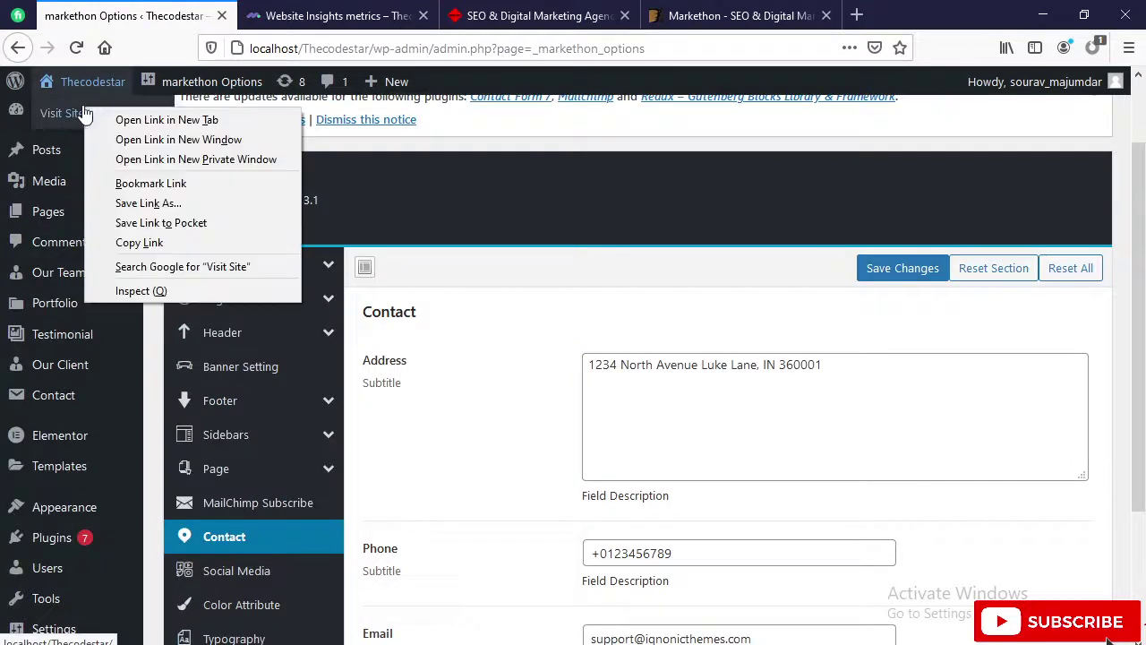
left_click(166, 119)
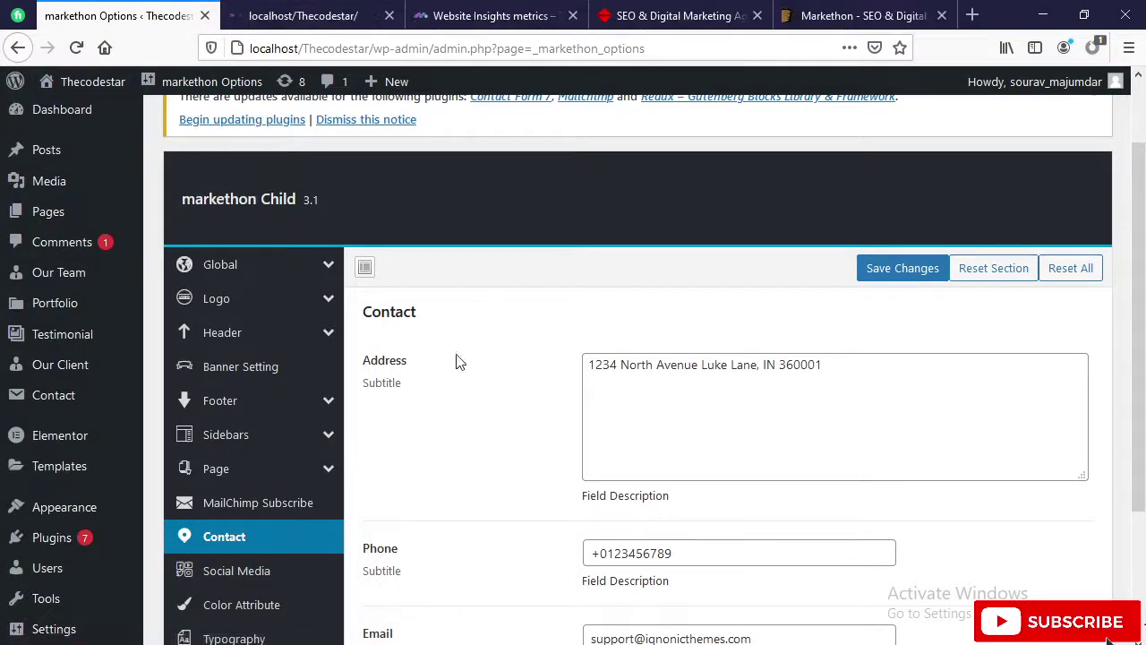
Review the Address, Phone and Email fields of the Contact settings.
left_click(891, 381)
scroll(831, 431, "down", 2)
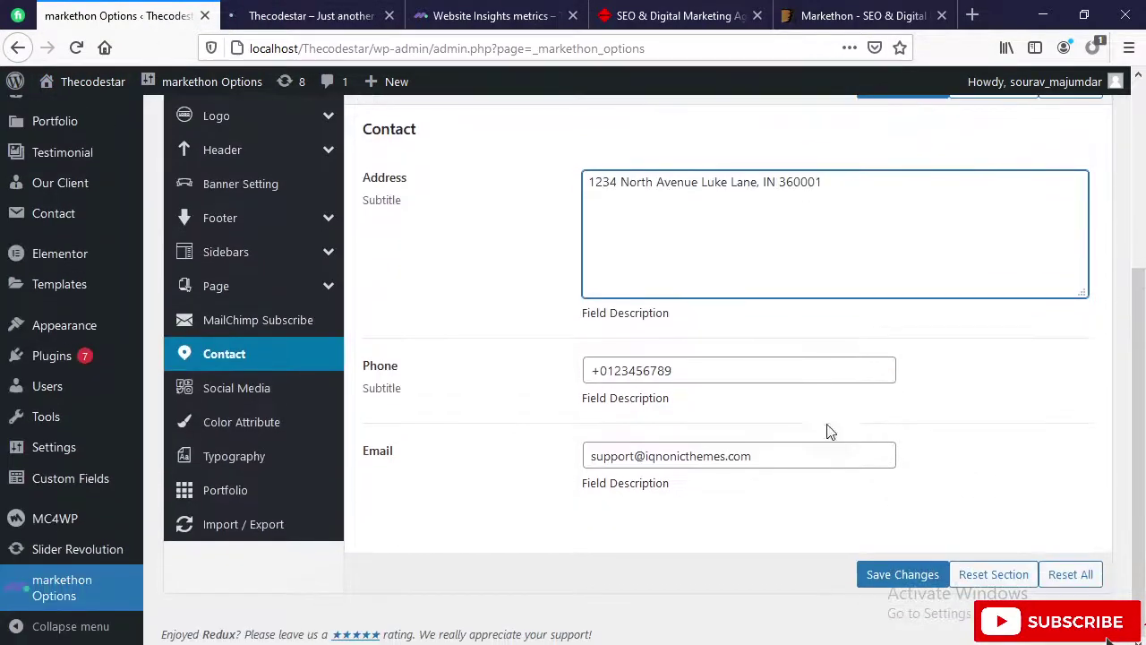
left_click(784, 455)
left_click_drag(784, 454, 523, 444)
double_click(513, 363)
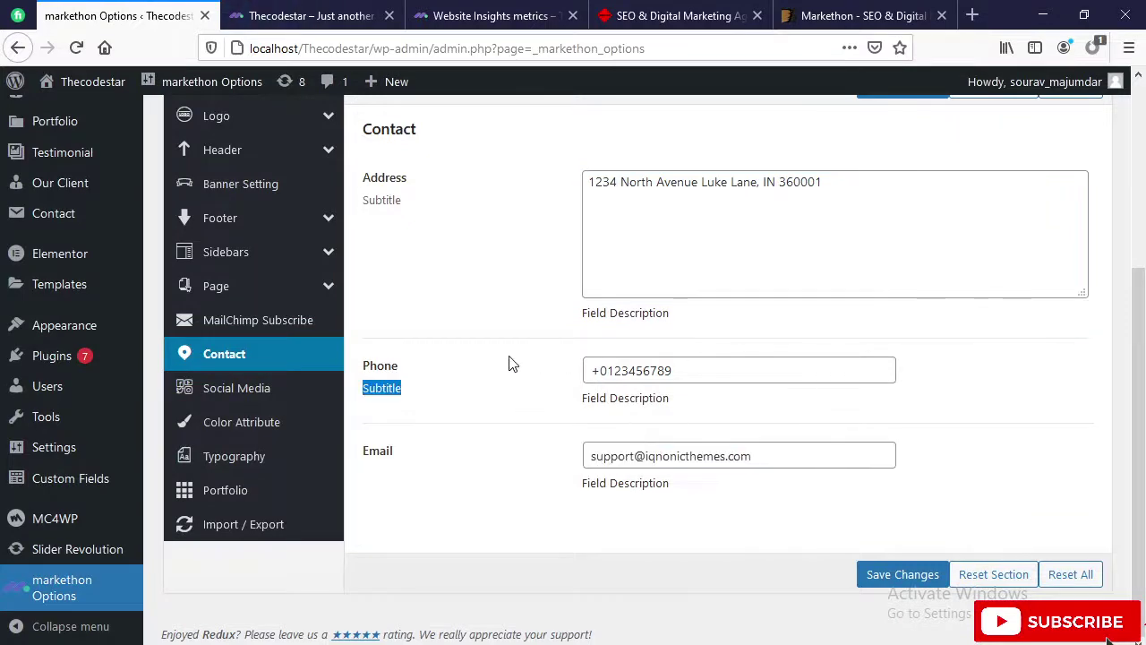
Compare the Contact Us details in the live homepage's footer with the Contact settings.
left_click(289, 15)
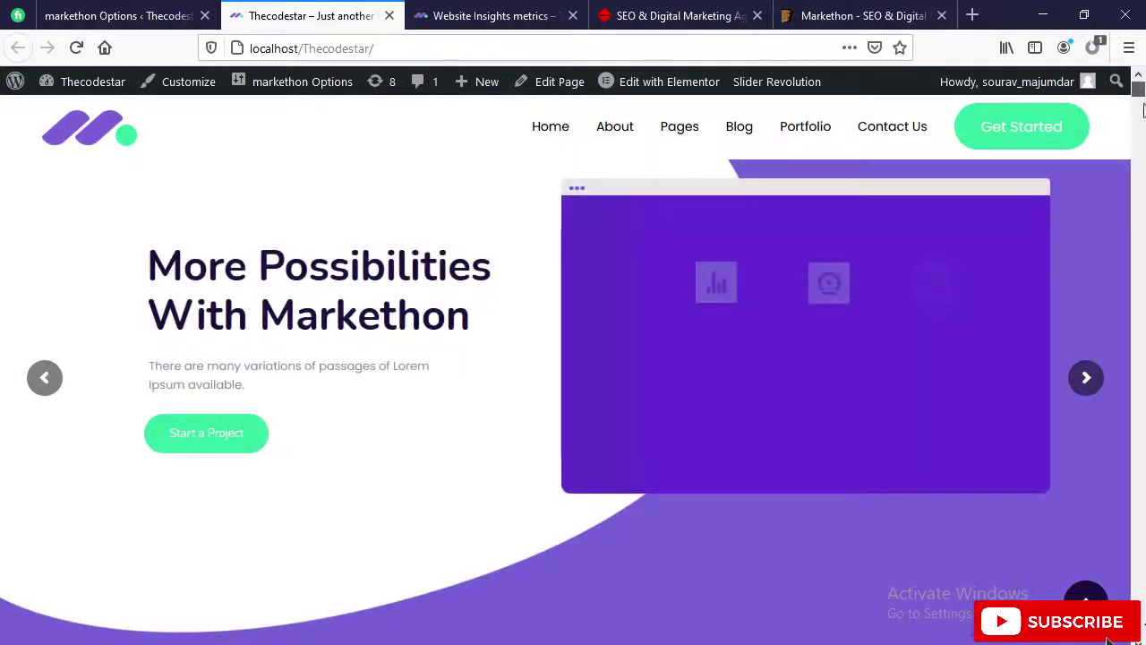
scroll(1143, 377, "down", 5)
scroll(1144, 377, "down", 10)
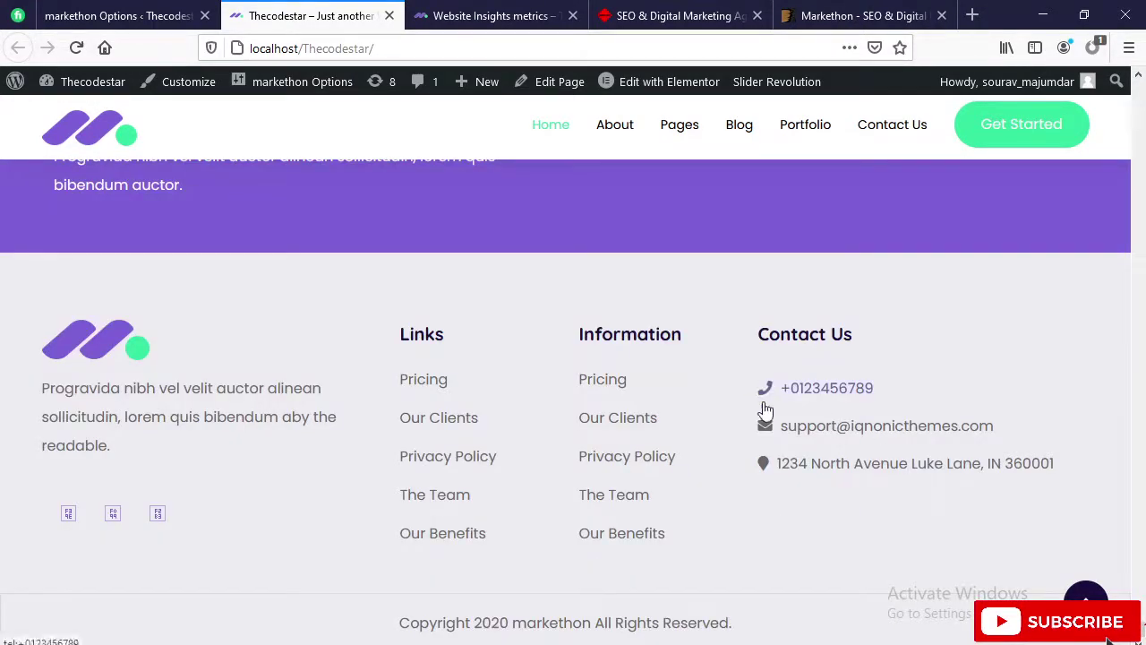
left_click_drag(1103, 467, 765, 354)
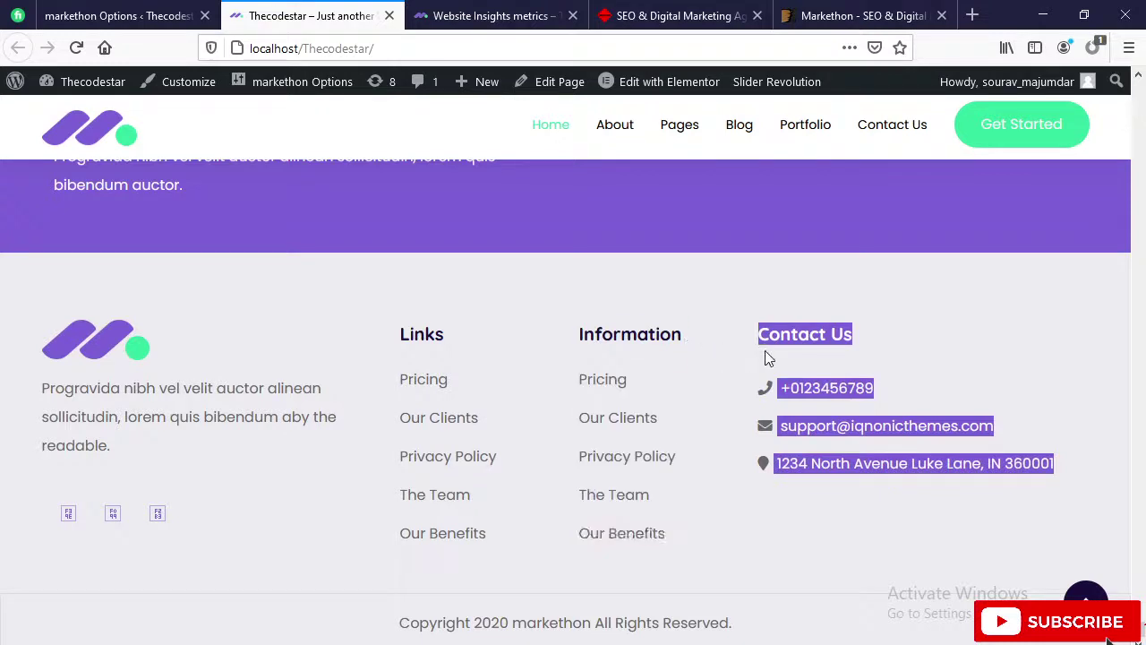
key("ctrl+Page_Up")
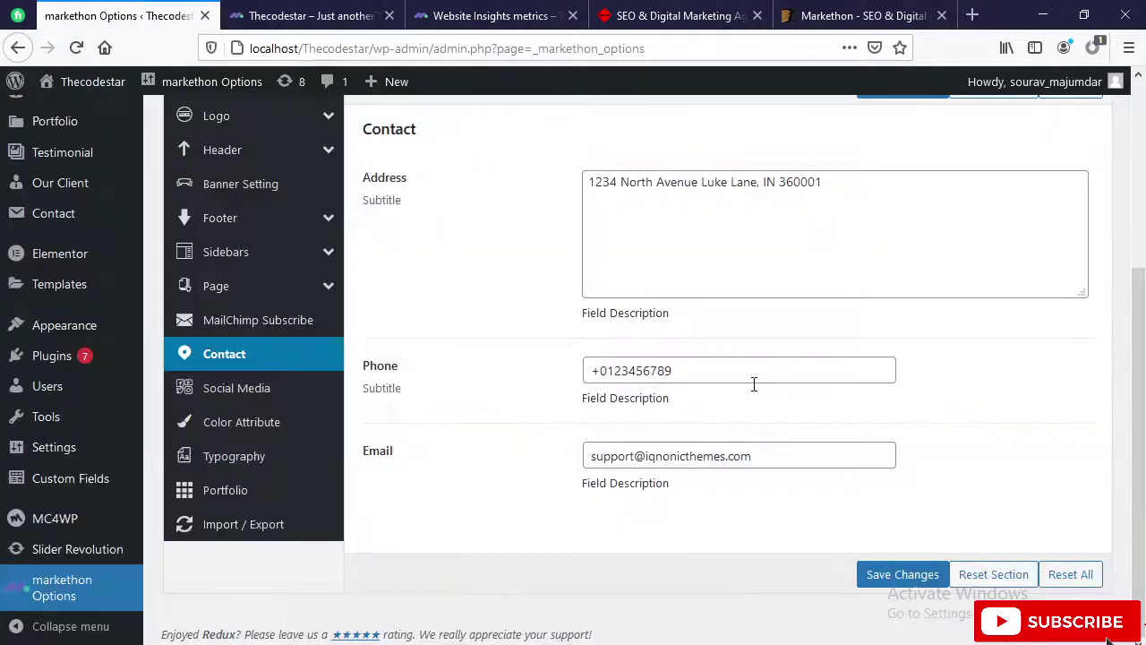
Open the Social Media settings in the theme options and highlight the Social Media Option heading.
left_click(754, 383)
left_click(305, 386)
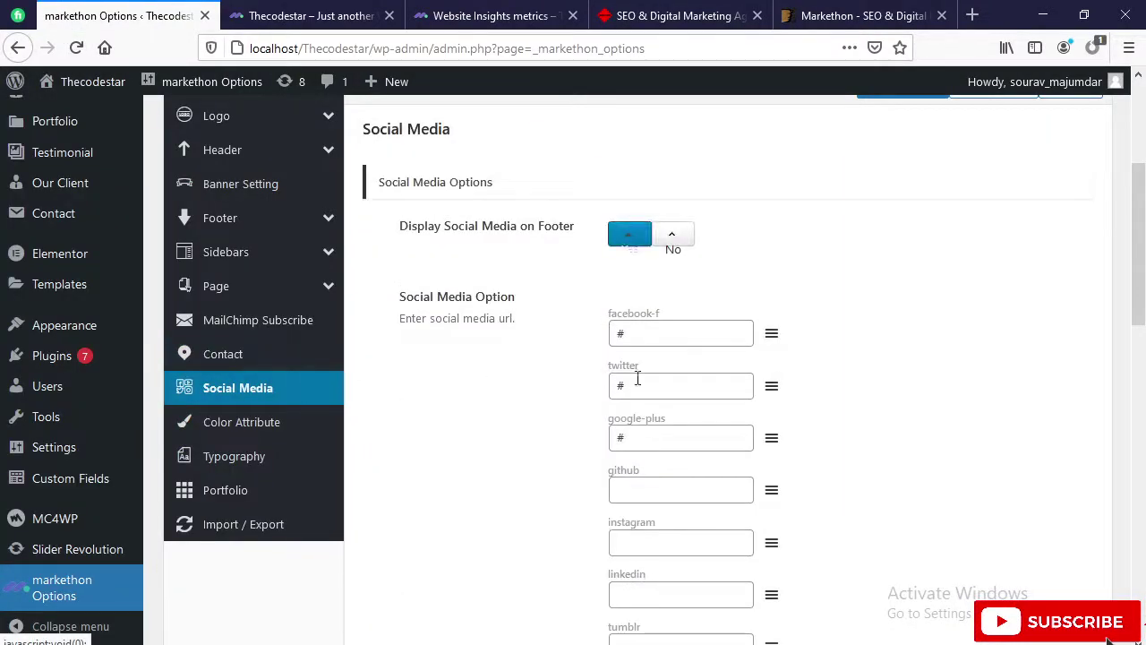
left_click_drag(398, 297, 517, 296)
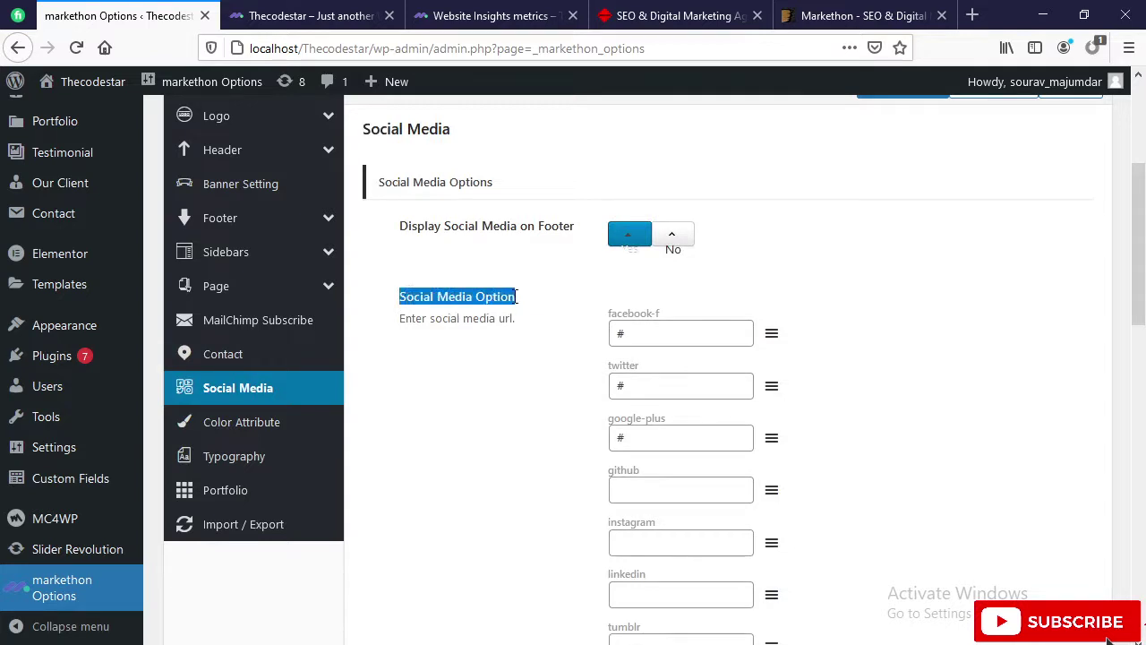
Examine the social media icons in the live homepage's footer, reloading the page.
left_click(265, 15)
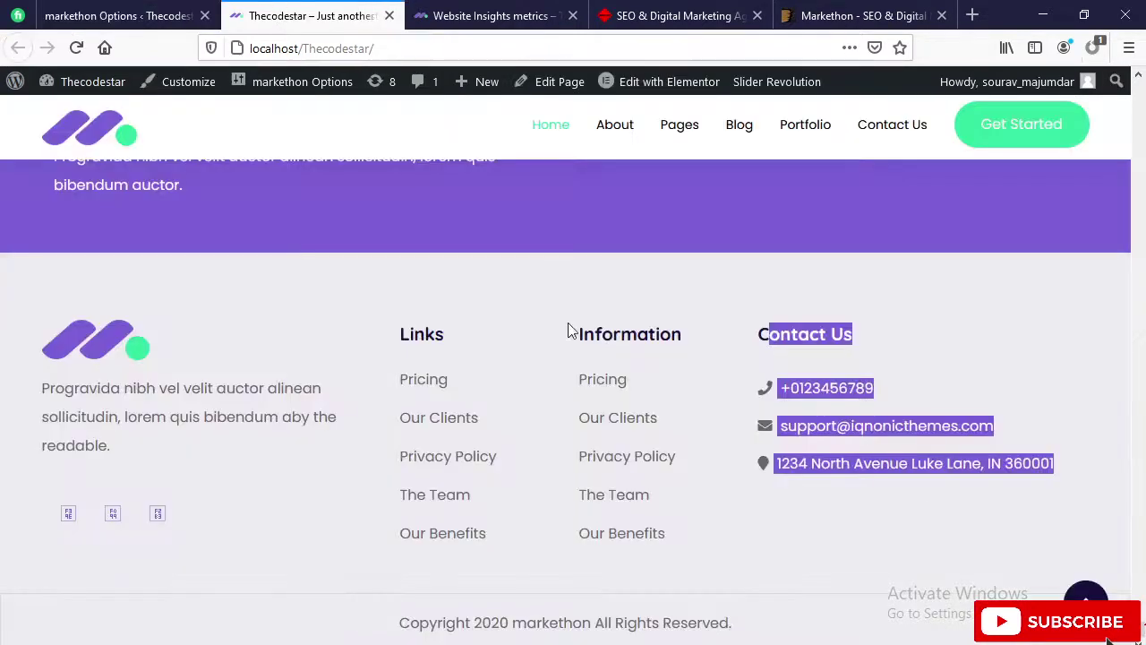
left_click(833, 499)
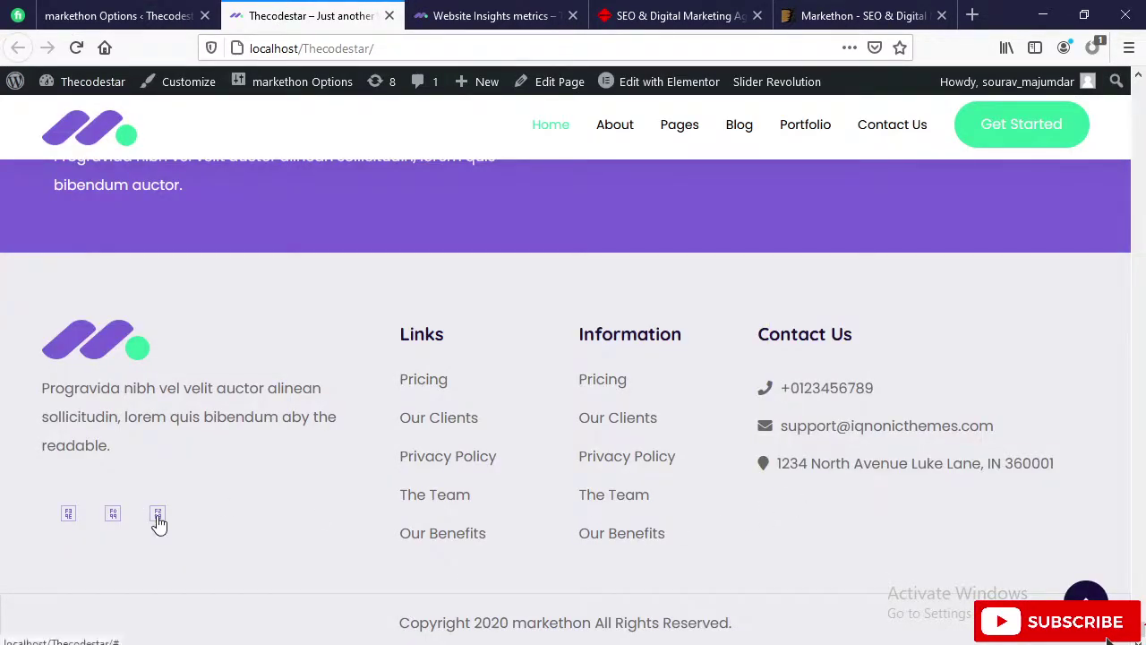
left_click(90, 81)
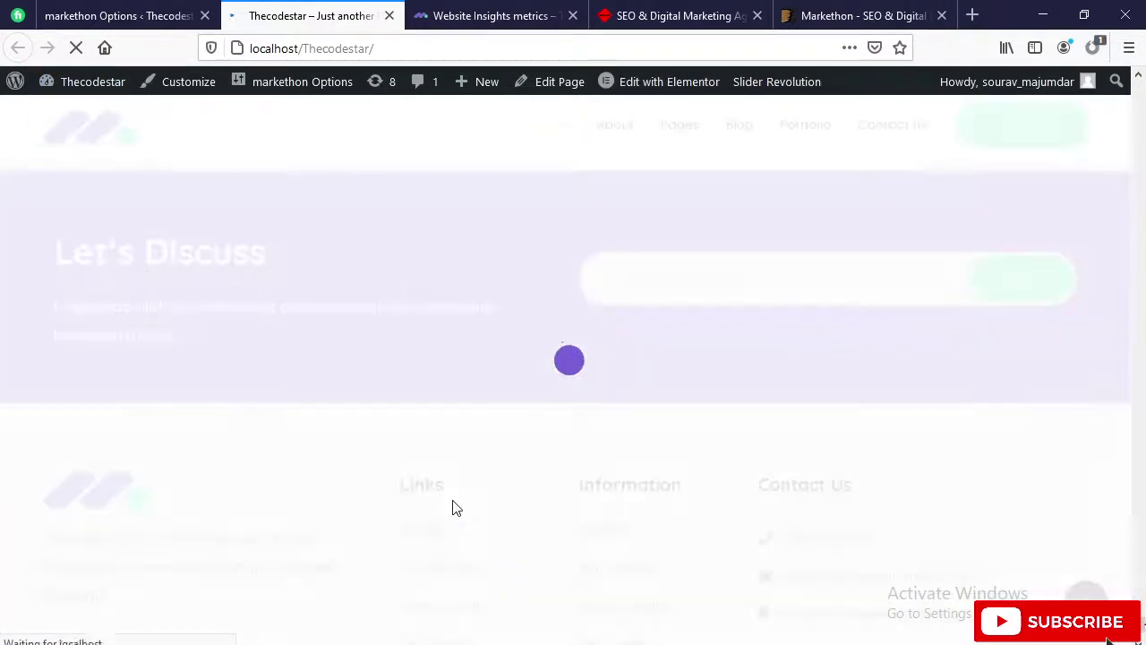
scroll(816, 484, "down", 3)
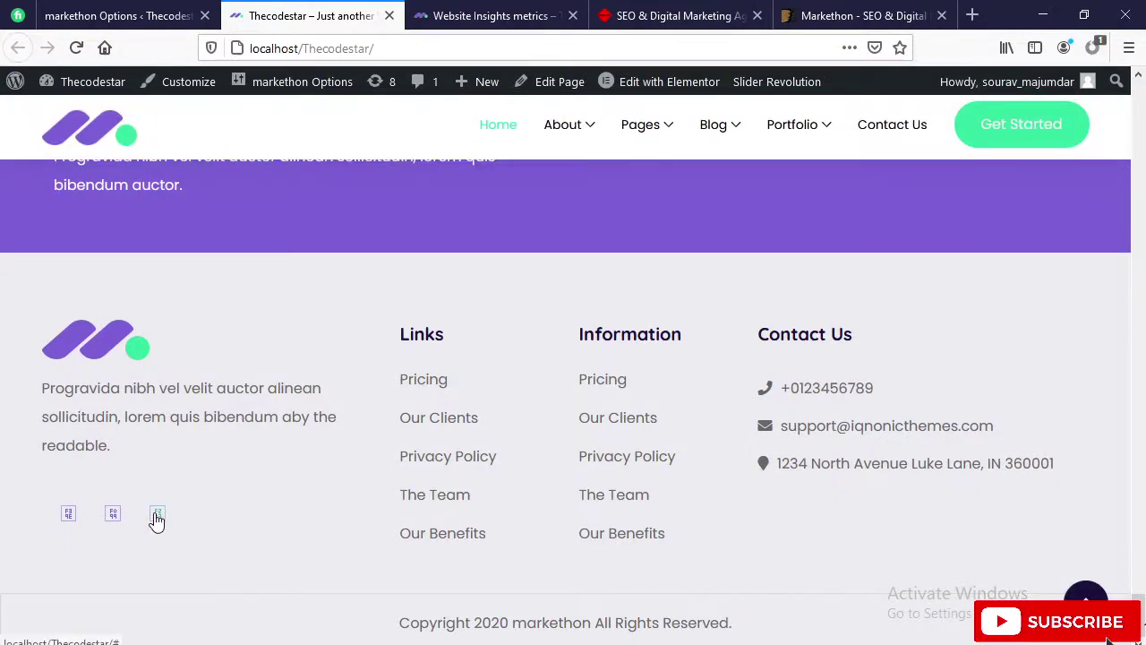
Look through the Color Attribute, Typography and Portfolio sections of the theme options.
left_click(75, 8)
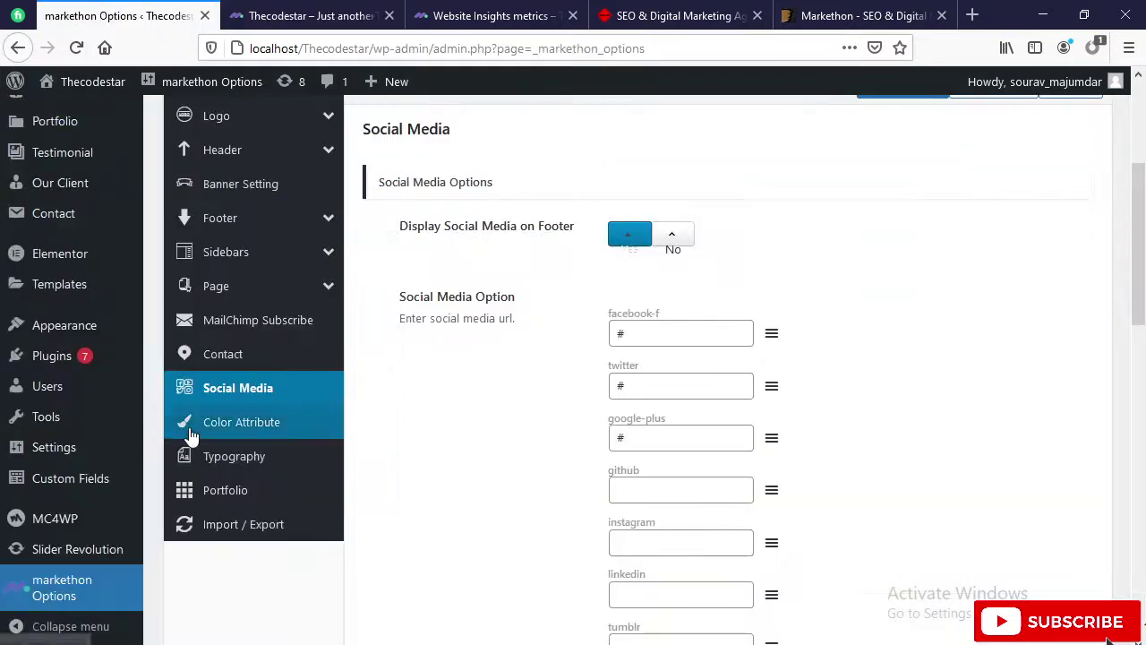
left_click(643, 343)
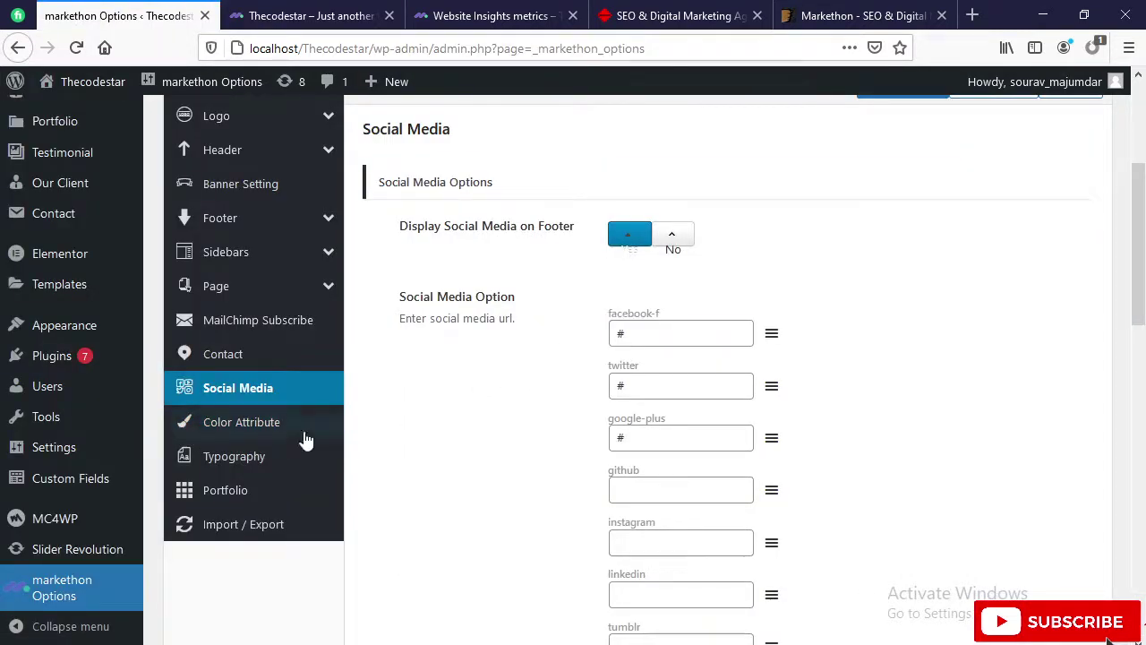
left_click(276, 428)
left_click(272, 471)
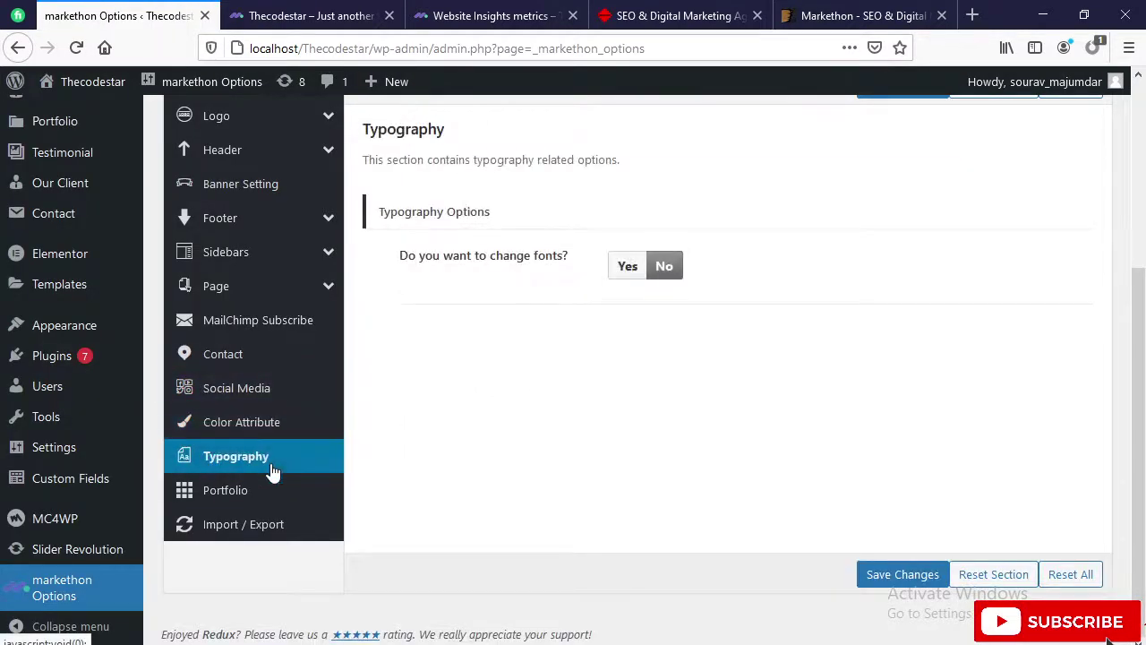
left_click(265, 498)
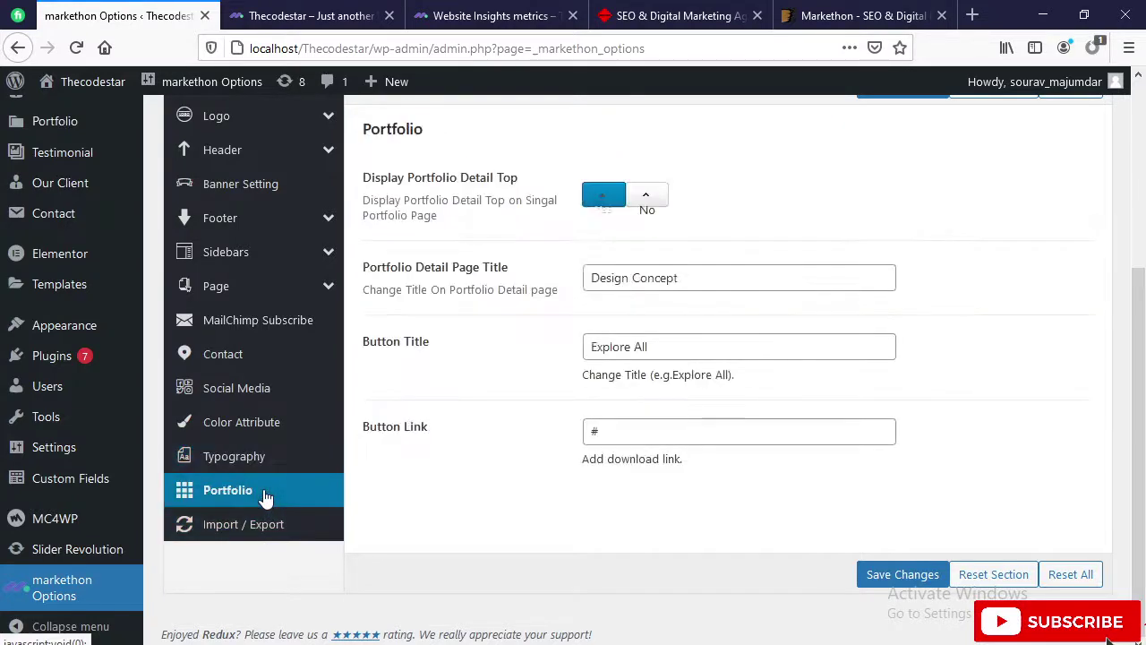
scroll(383, 463, "up", 3)
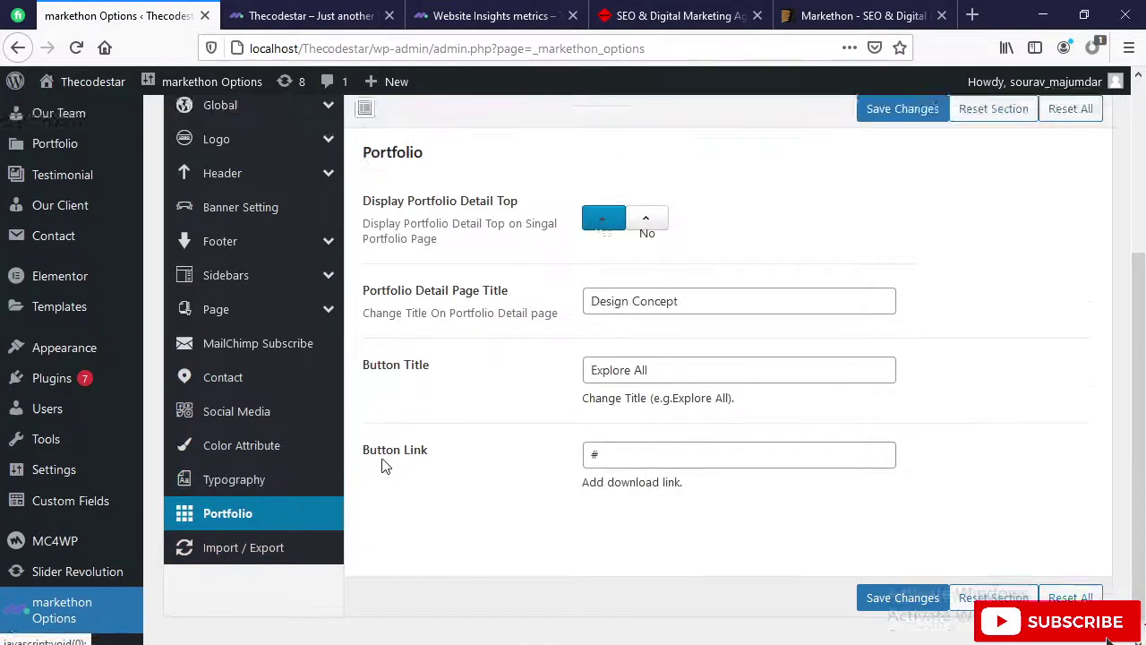
scroll(256, 517, "down", 3)
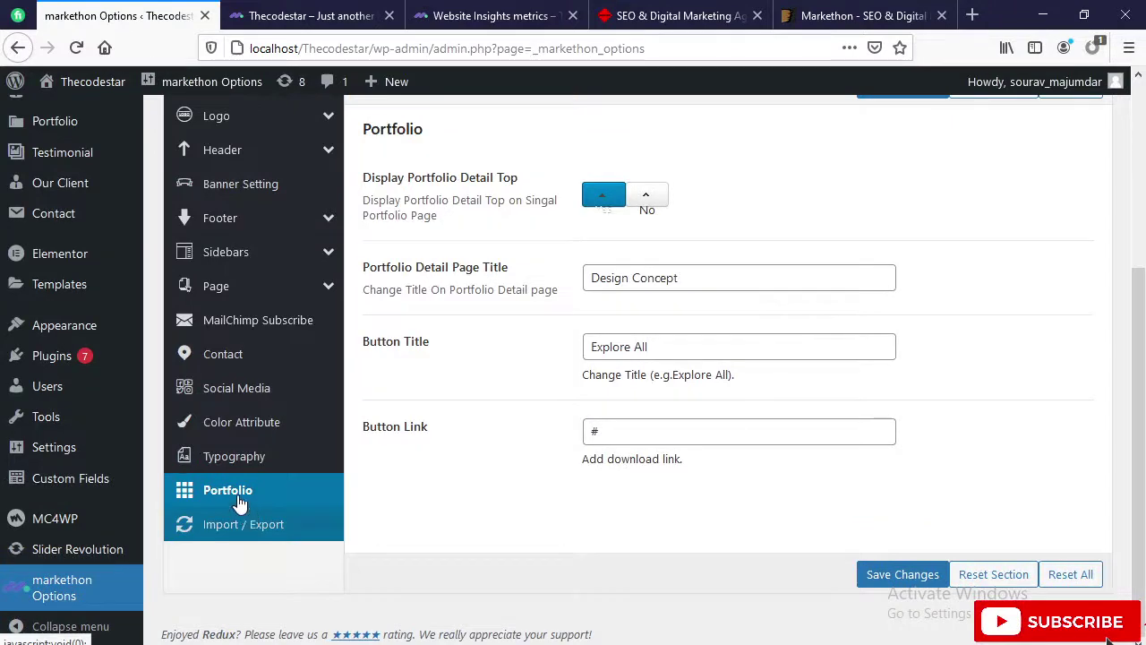
Open the admin's Posts list and close the browser tab showing the Website Insights metrics post.
scroll(240, 504, "up", 3)
left_click(304, 15)
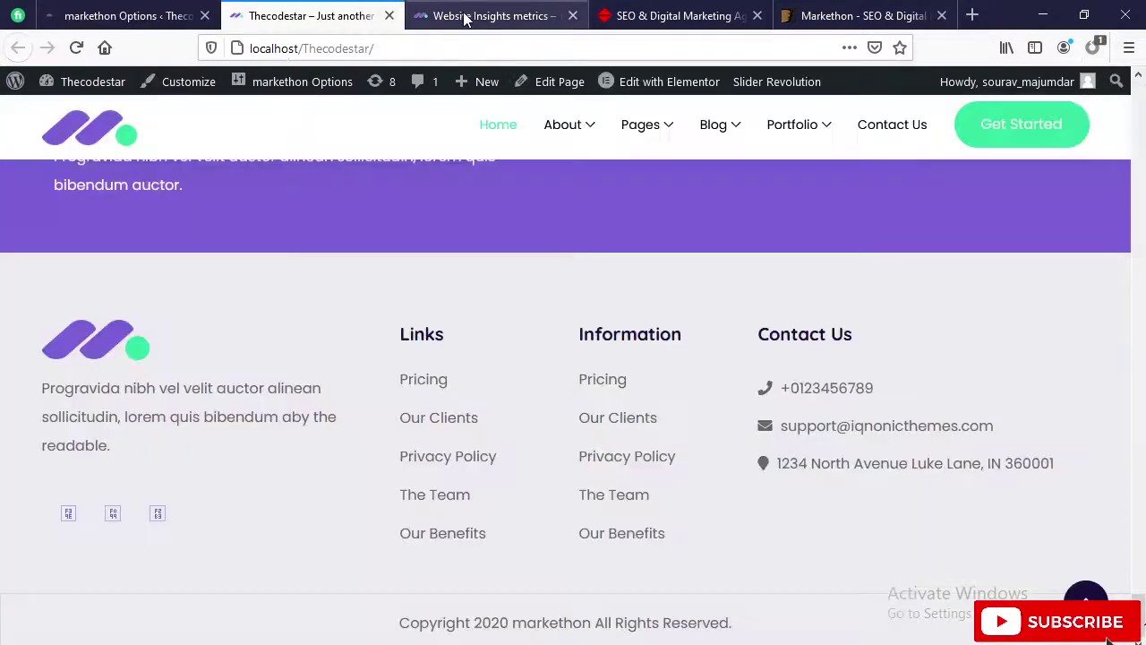
left_click(465, 16)
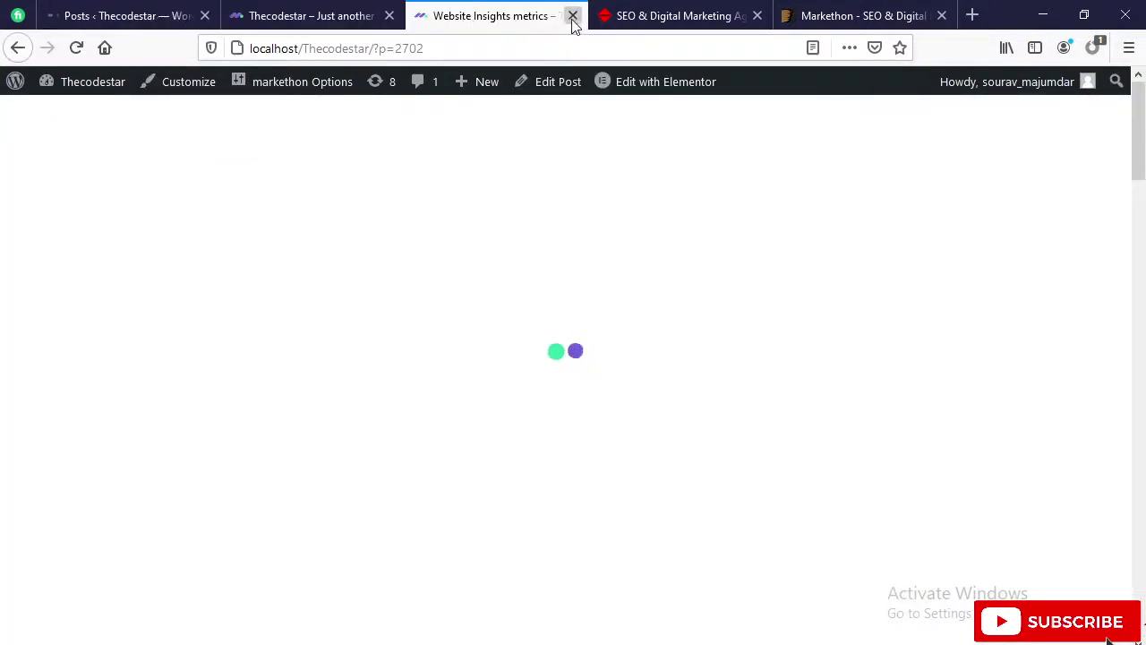
left_click(573, 16)
left_click(85, 15)
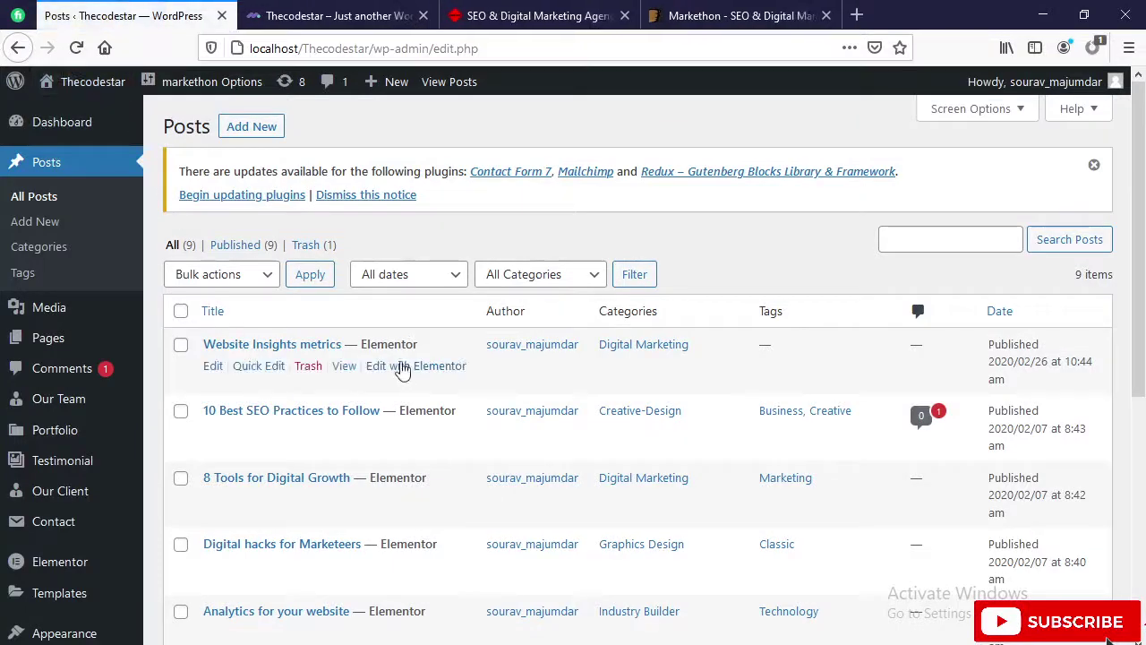
View the Website Insights metrics post from the Posts list in a new browser tab.
right_click(351, 367)
left_click(394, 377)
left_click(272, 9)
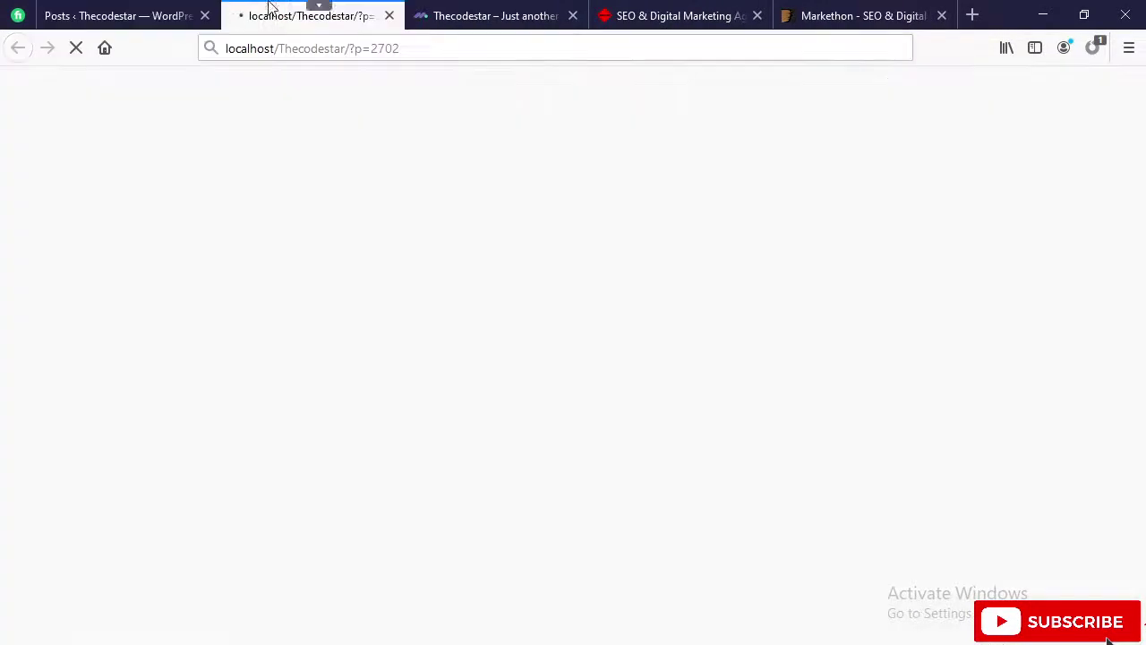
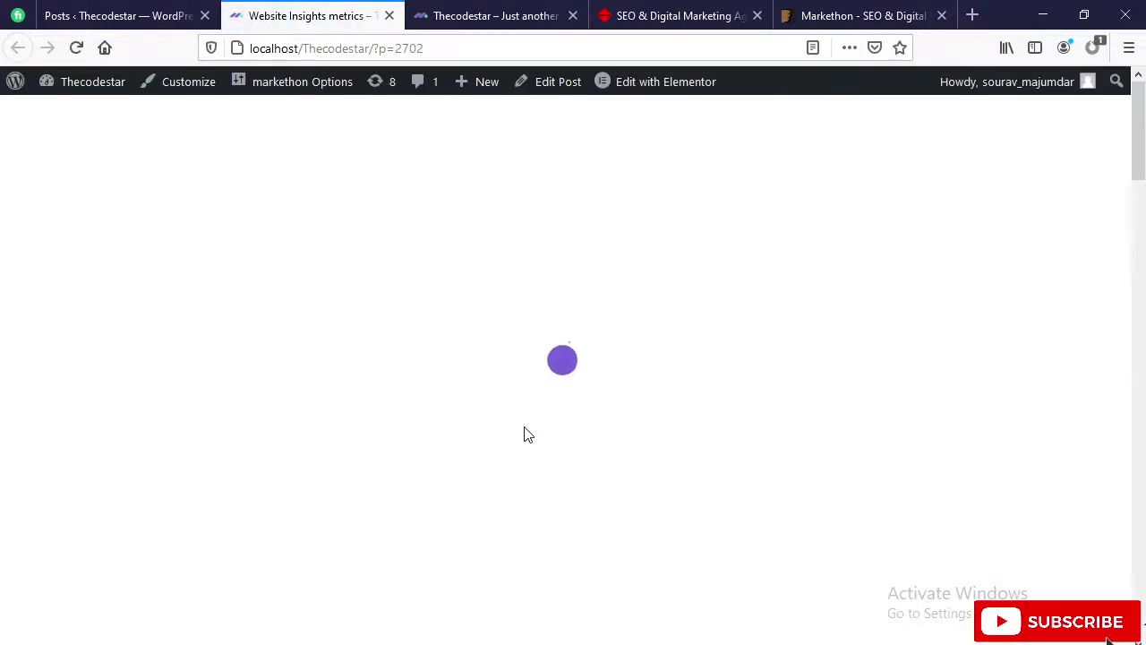
Set the site's permalink structure to Post name in the Permalink Settings and save the changes.
left_click(102, 13)
scroll(75, 439, "down", 3)
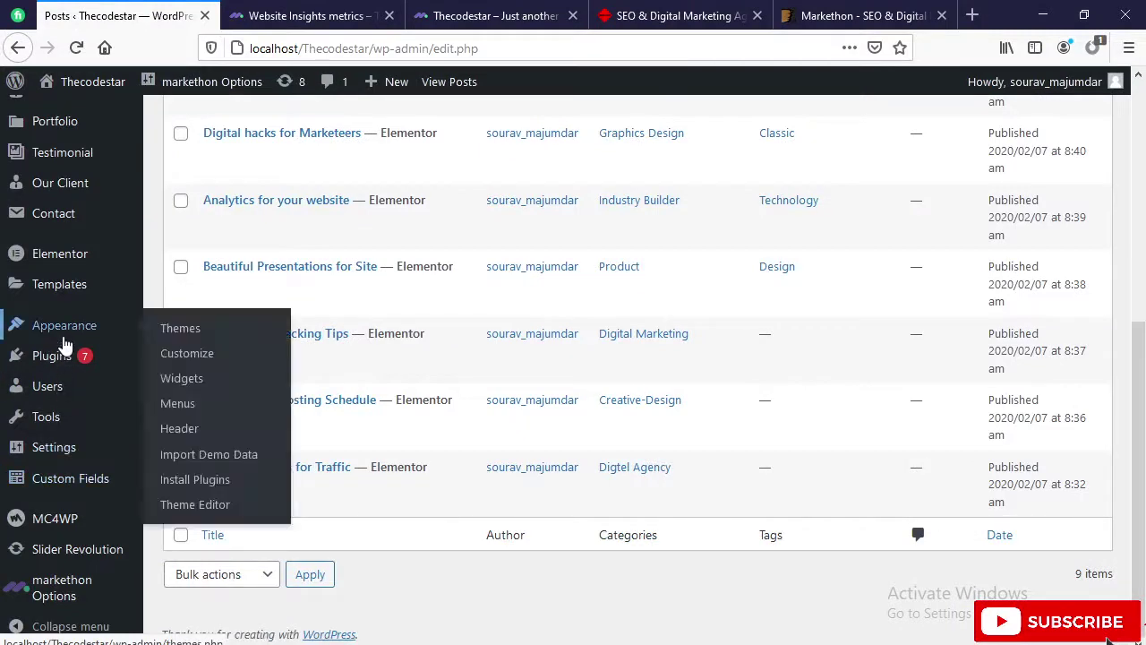
mouse_move(69, 456)
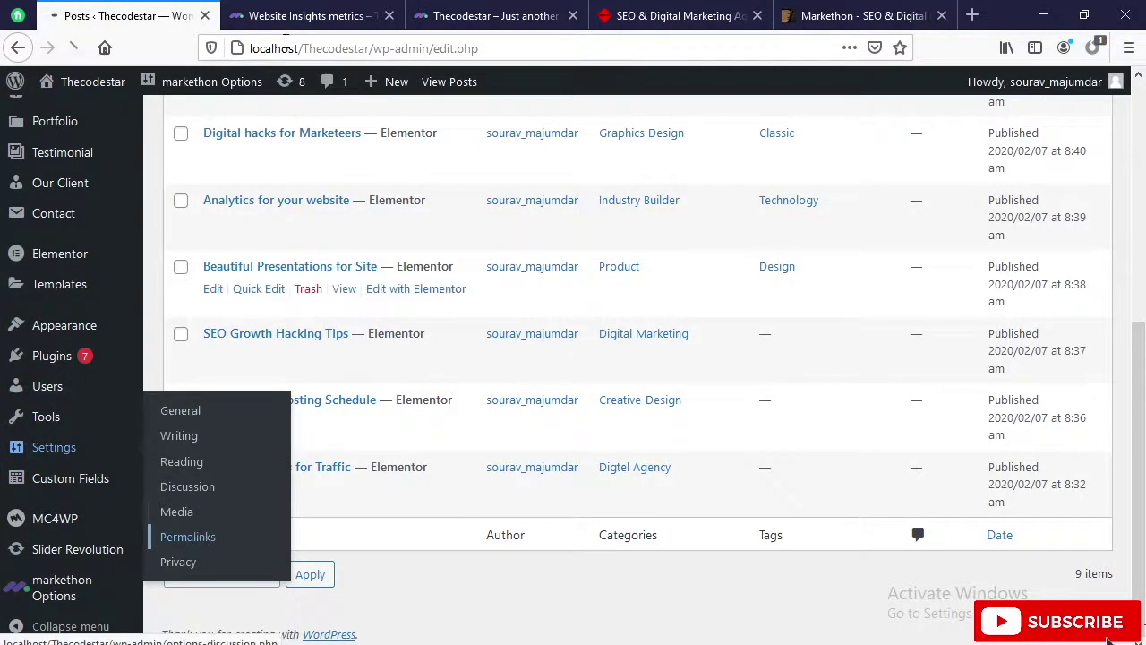
left_click(296, 15)
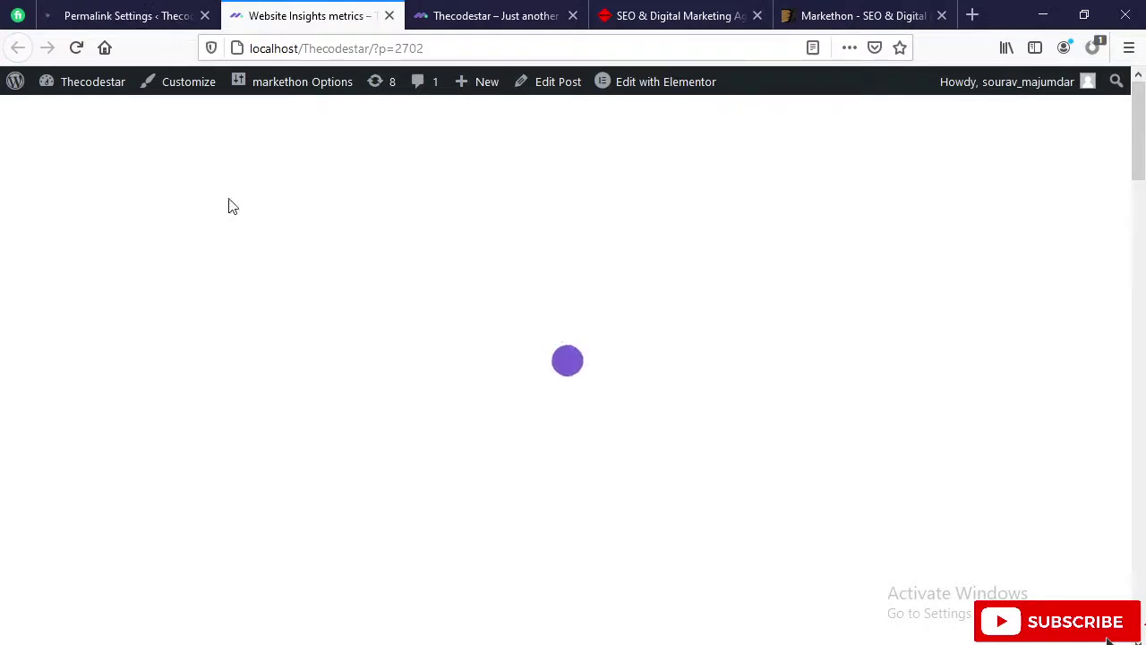
left_click(112, 15)
scroll(234, 430, "down", 2)
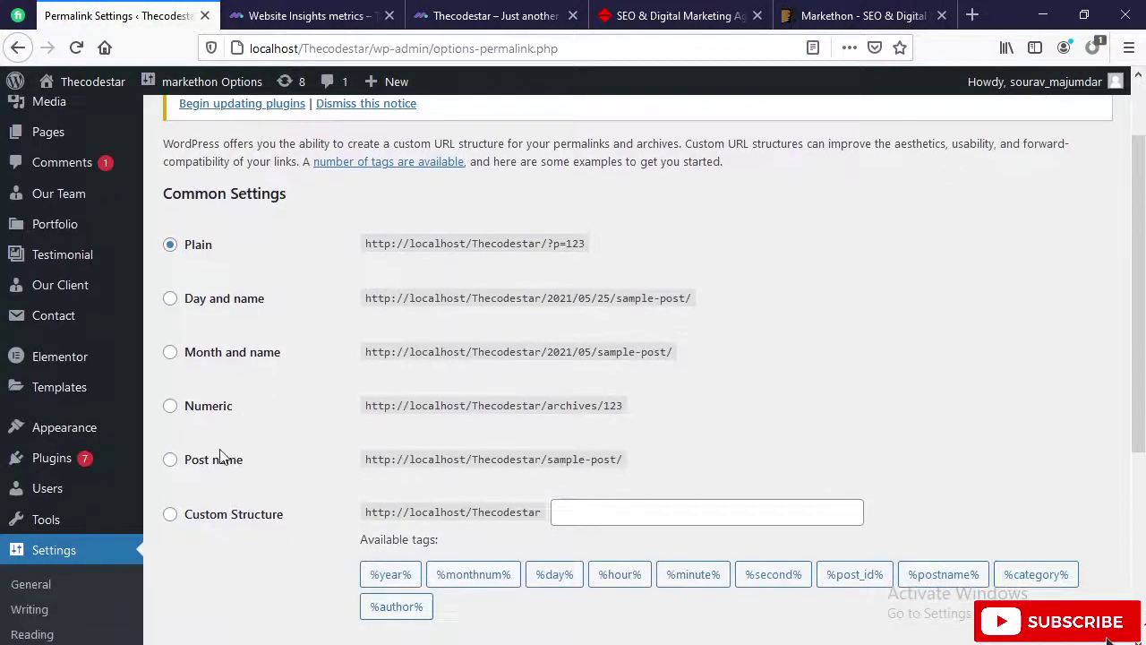
left_click(170, 460)
scroll(331, 545, "down", 7)
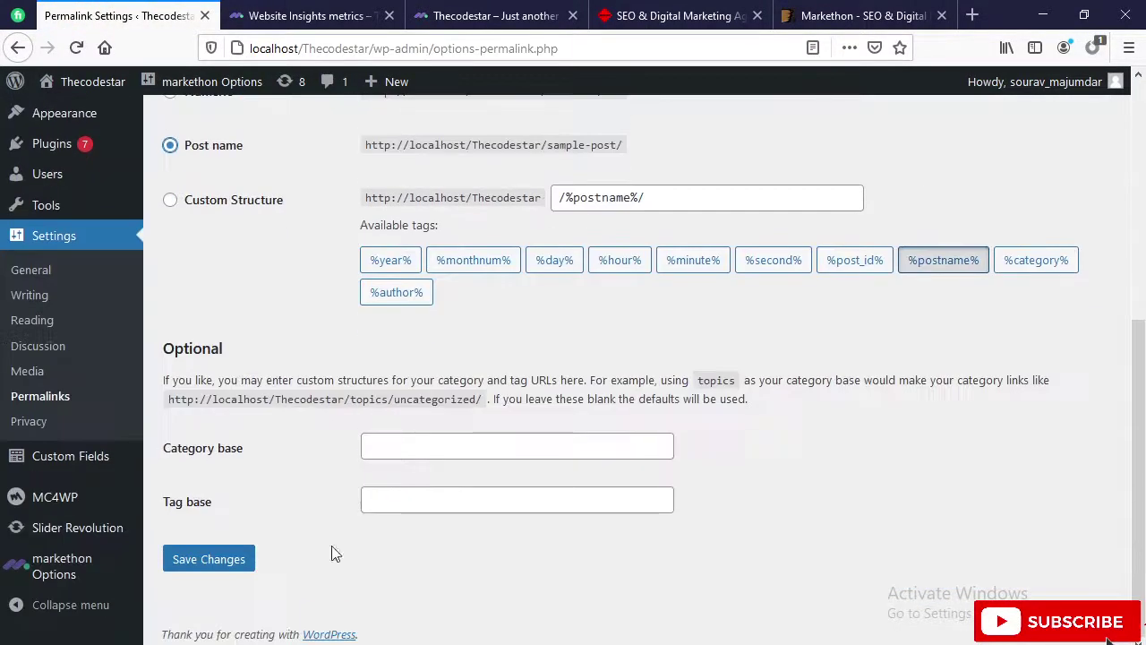
left_click(215, 557)
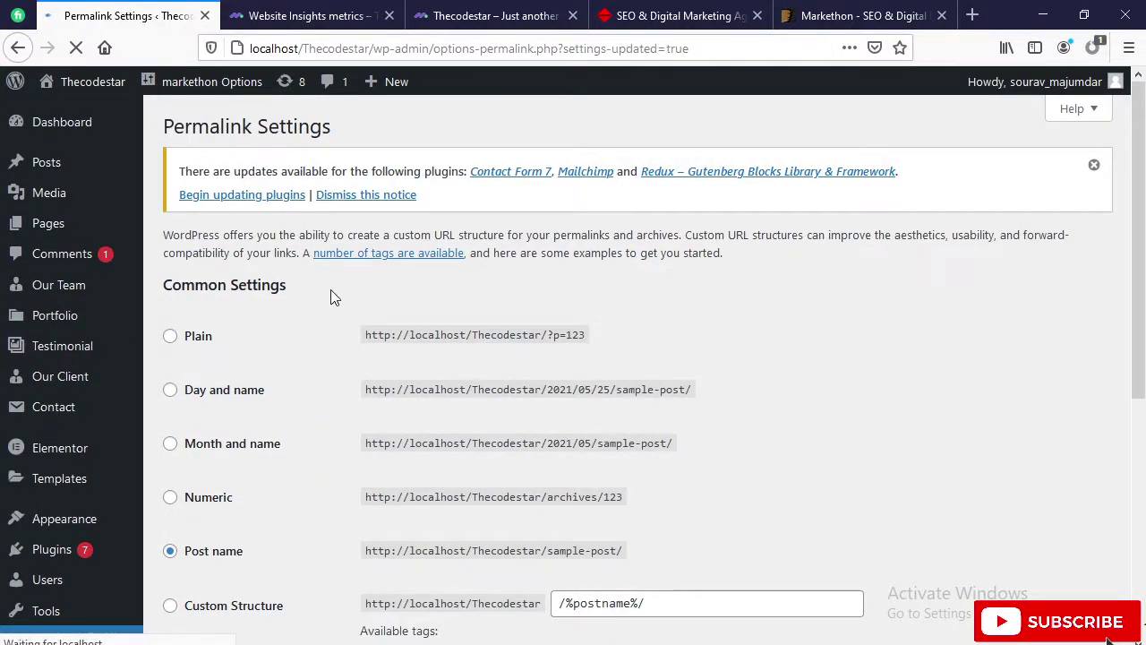
Remove ?p=2702 from the post tab's address and load localhost/Thecodestar/.
left_click(278, 15)
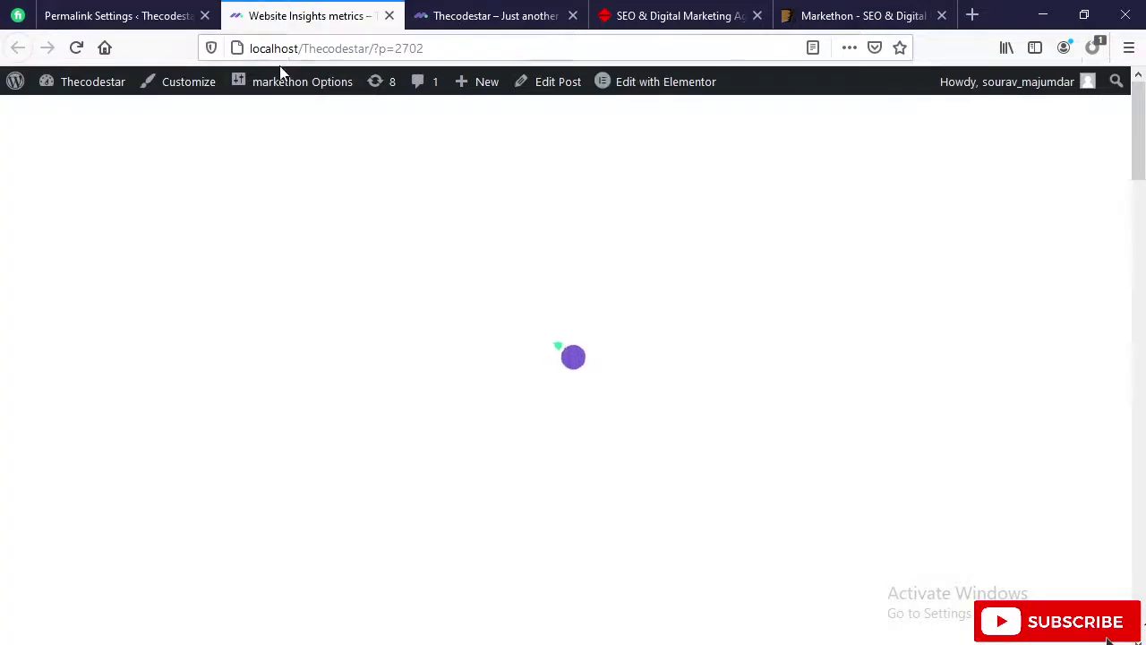
left_click_drag(374, 49, 655, 49)
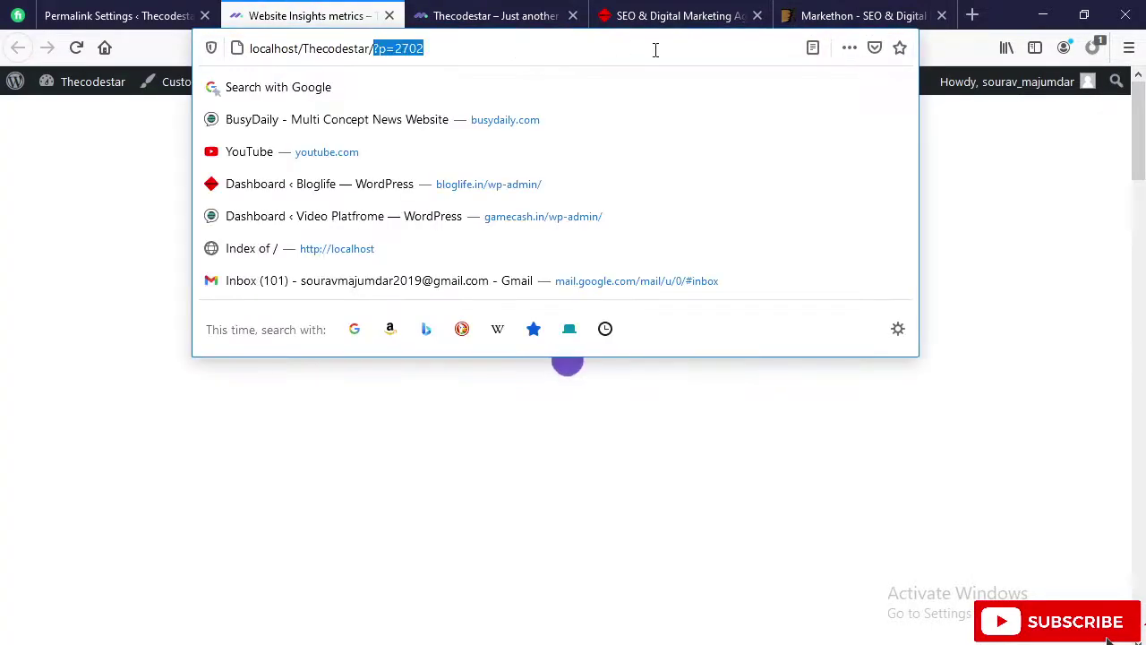
key("BackSpace")
key("Return")
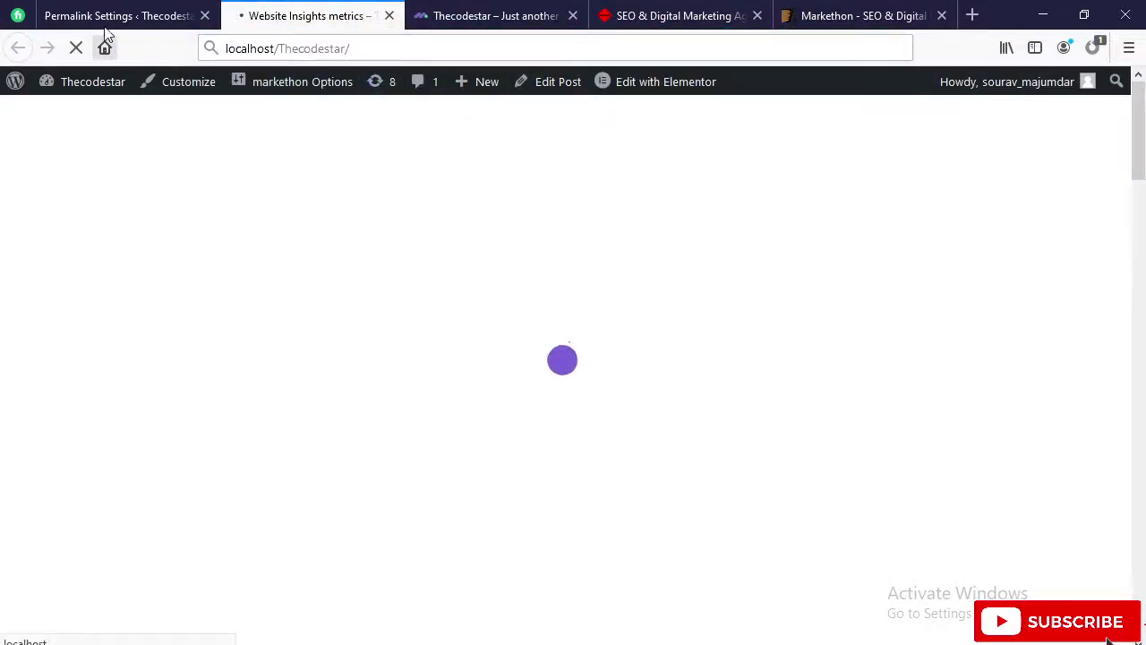
Open the Posts list in the admin and switch back to the live homepage.
left_click(108, 18)
mouse_move(50, 164)
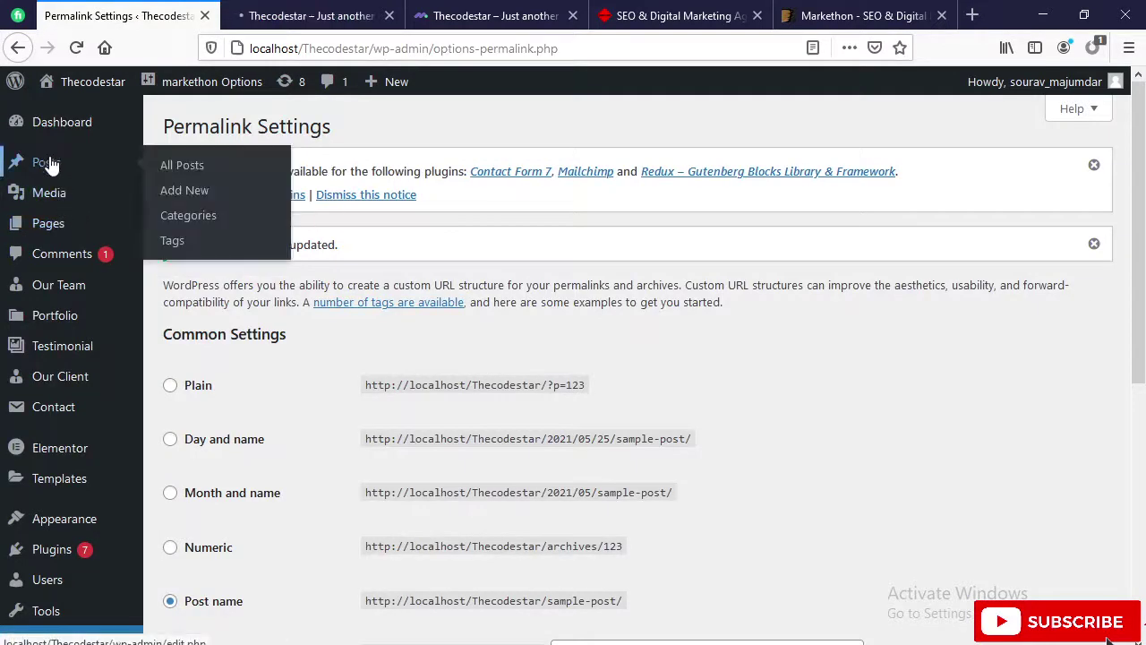
left_click(315, 16)
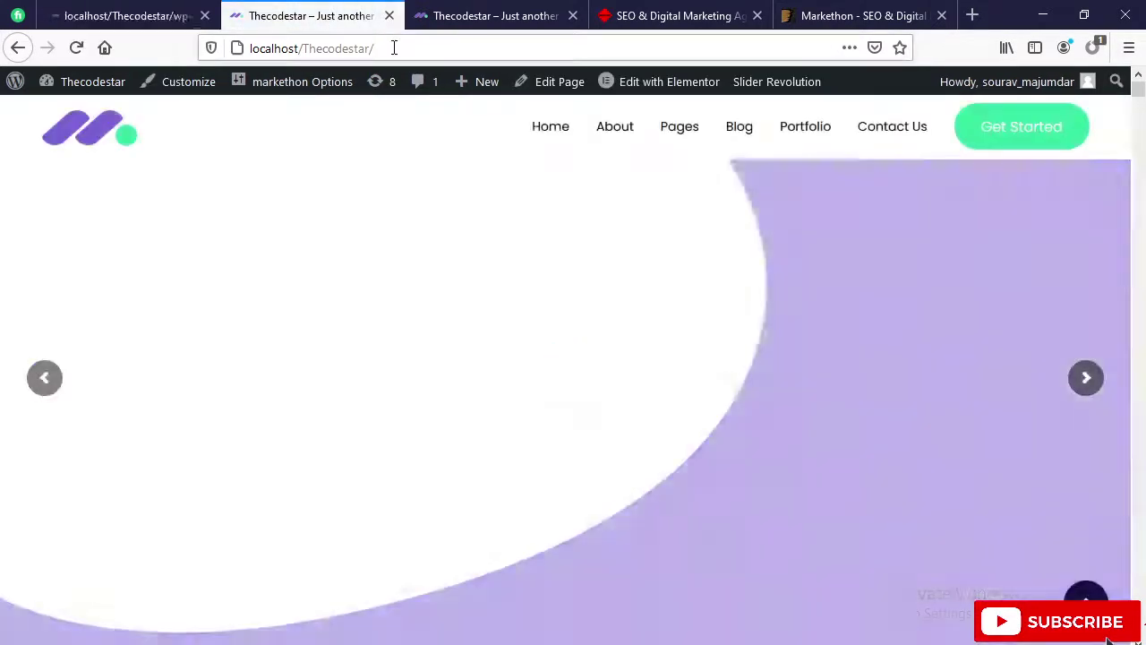
left_click(394, 47)
right_click(394, 47)
left_click(439, 123)
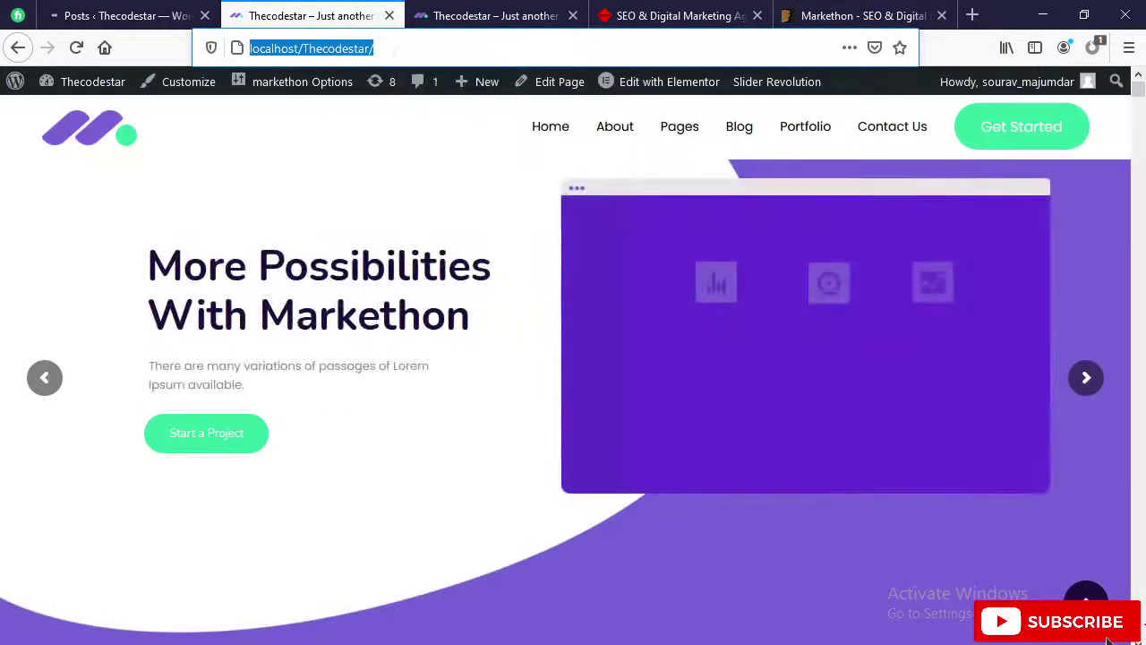
key("alt+Tab")
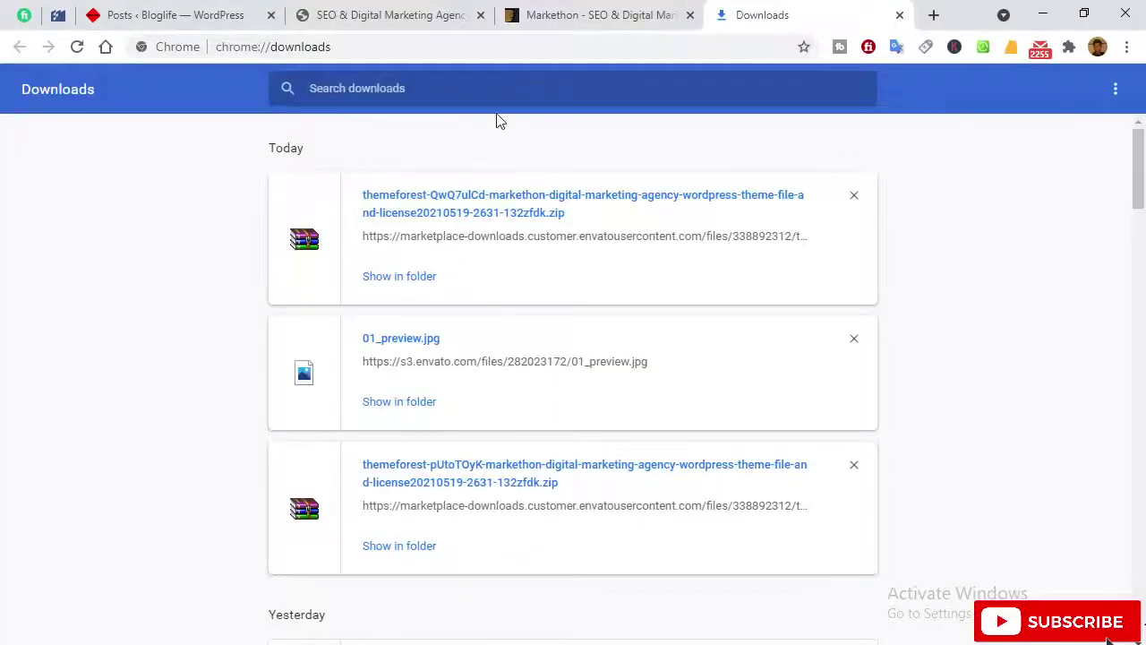
left_click(933, 16)
right_click(376, 48)
left_click(427, 169)
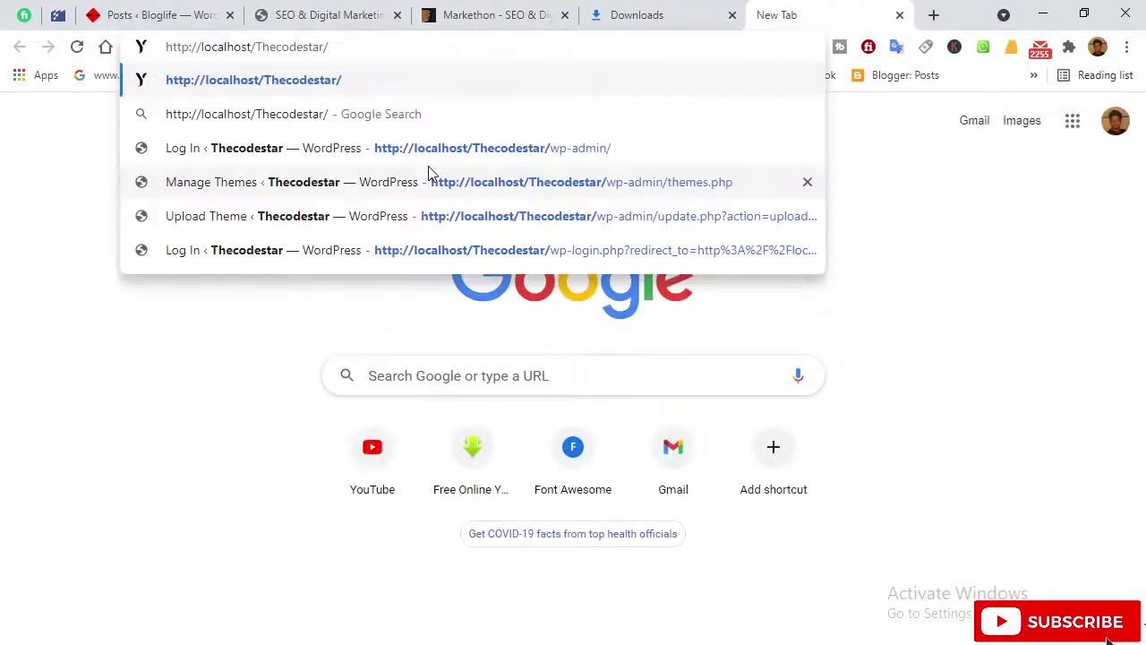
key("Return")
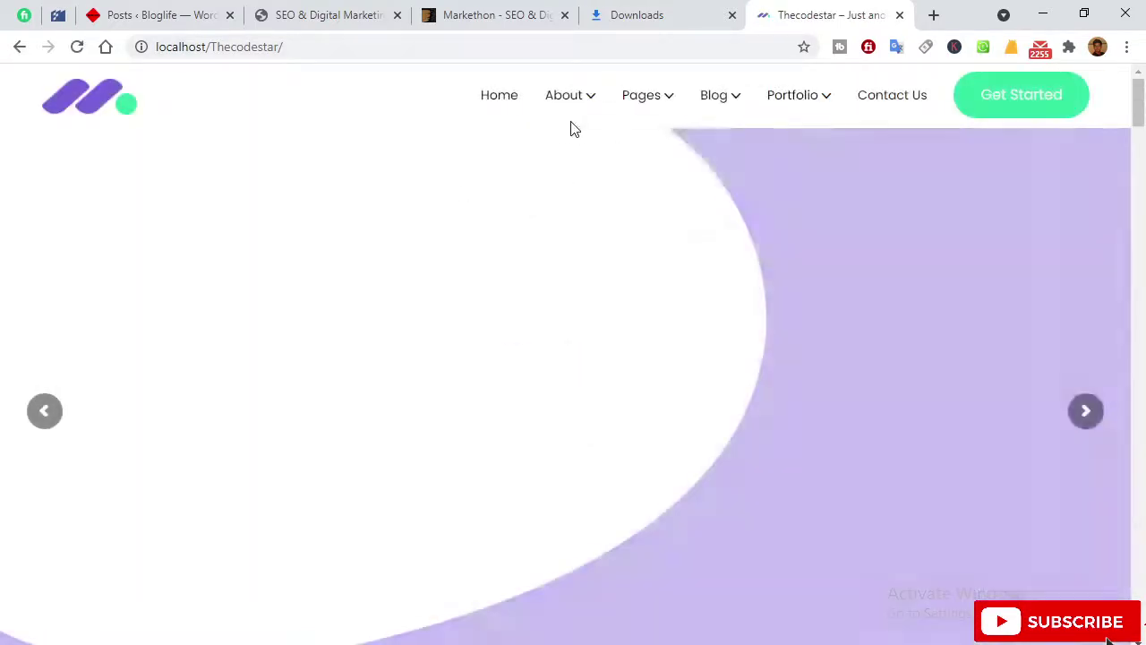
Open the site's main Blog page from the homepage navigation.
mouse_move(731, 95)
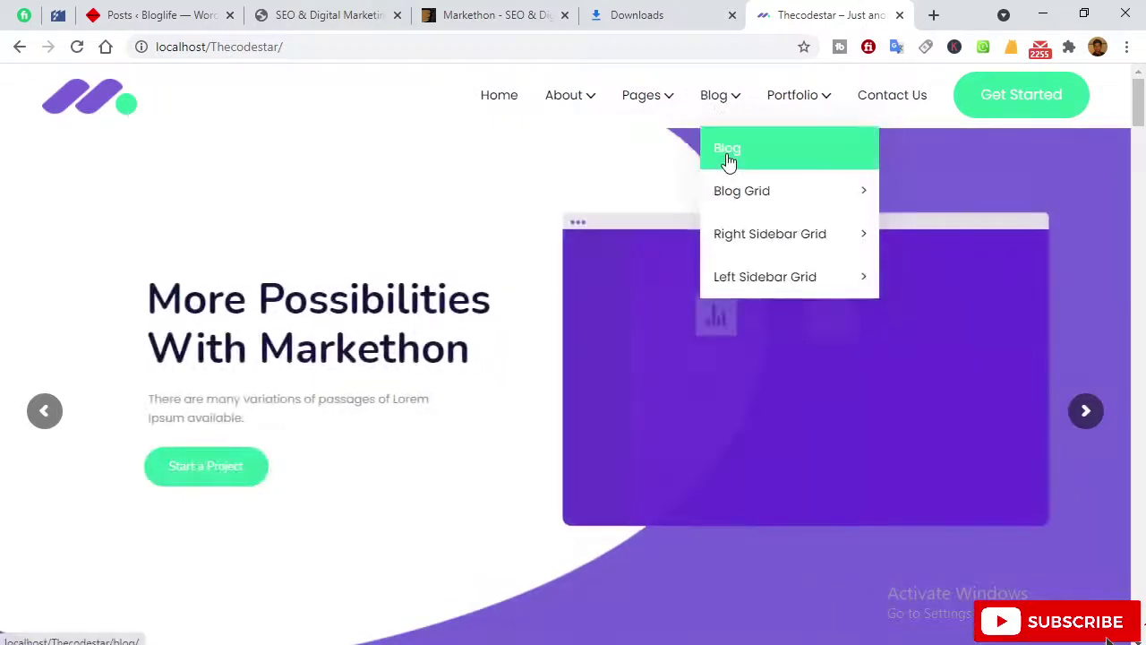
mouse_move(736, 185)
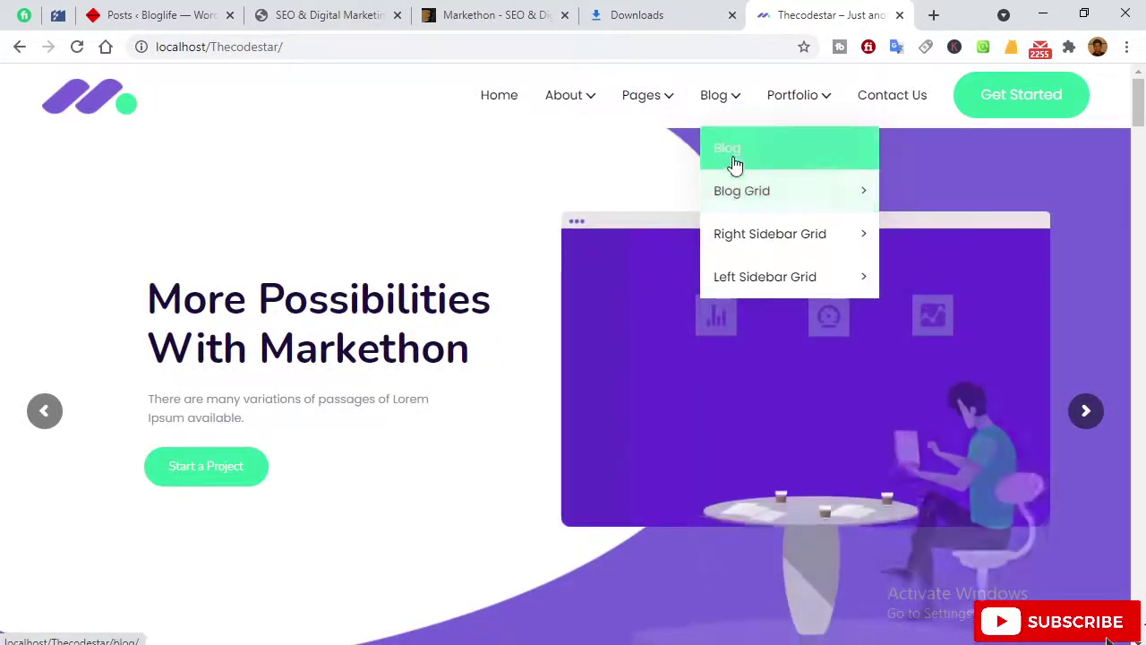
left_click(733, 156)
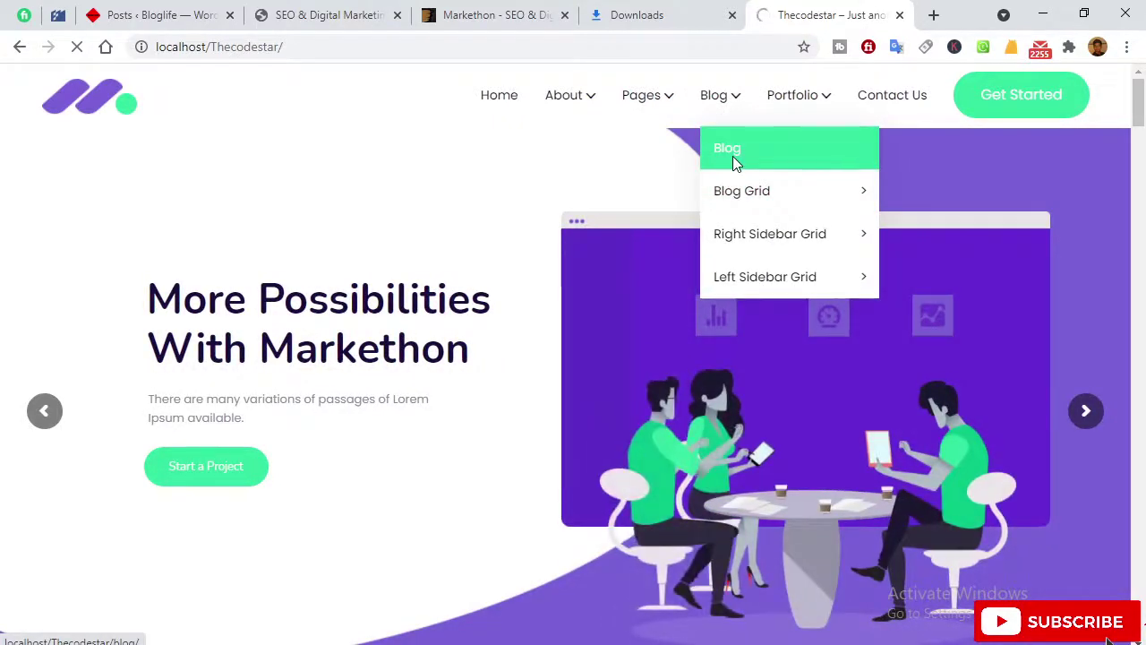
Review the post list and sidebar widgets on the site's Blog page.
scroll(734, 166, "down", 8)
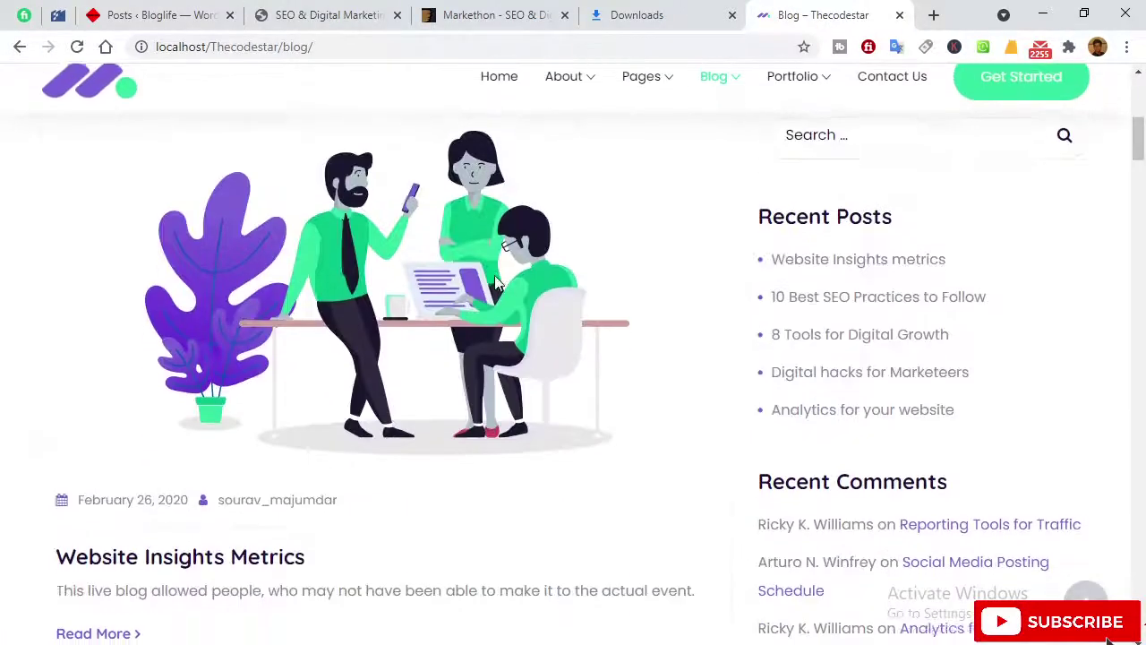
scroll(780, 345, "up", 6)
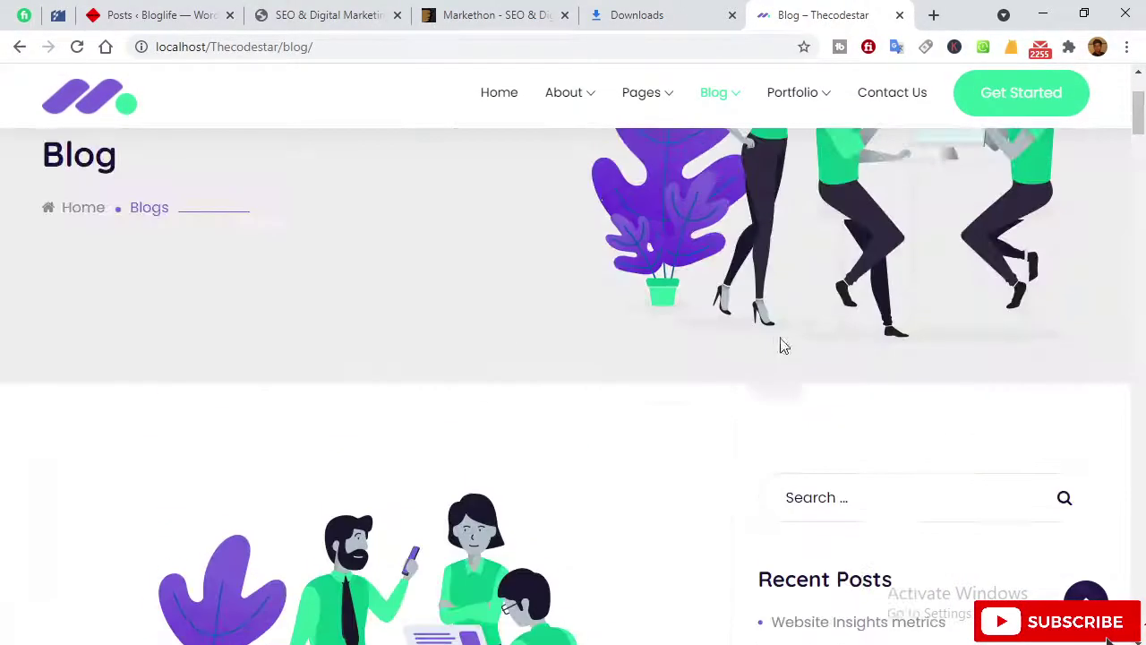
scroll(898, 376, "down", 5)
scroll(922, 299, "up", 5)
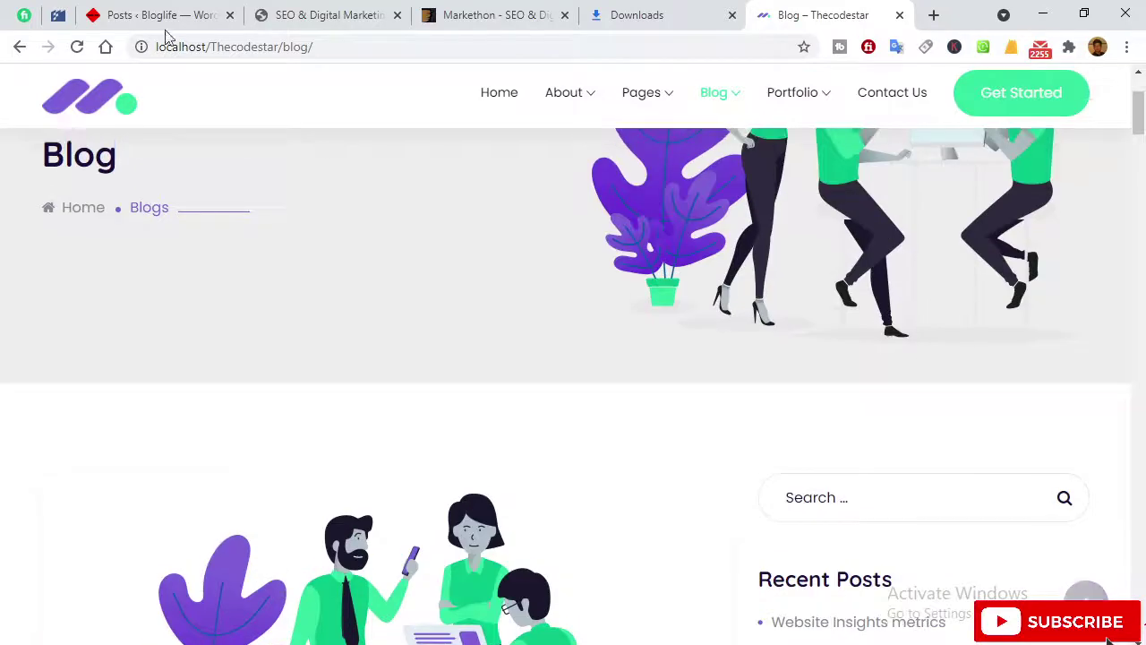
Switch to Firefox and open the Website Insights metrics post in a new tab from the admin's Posts list.
key("alt+Tab")
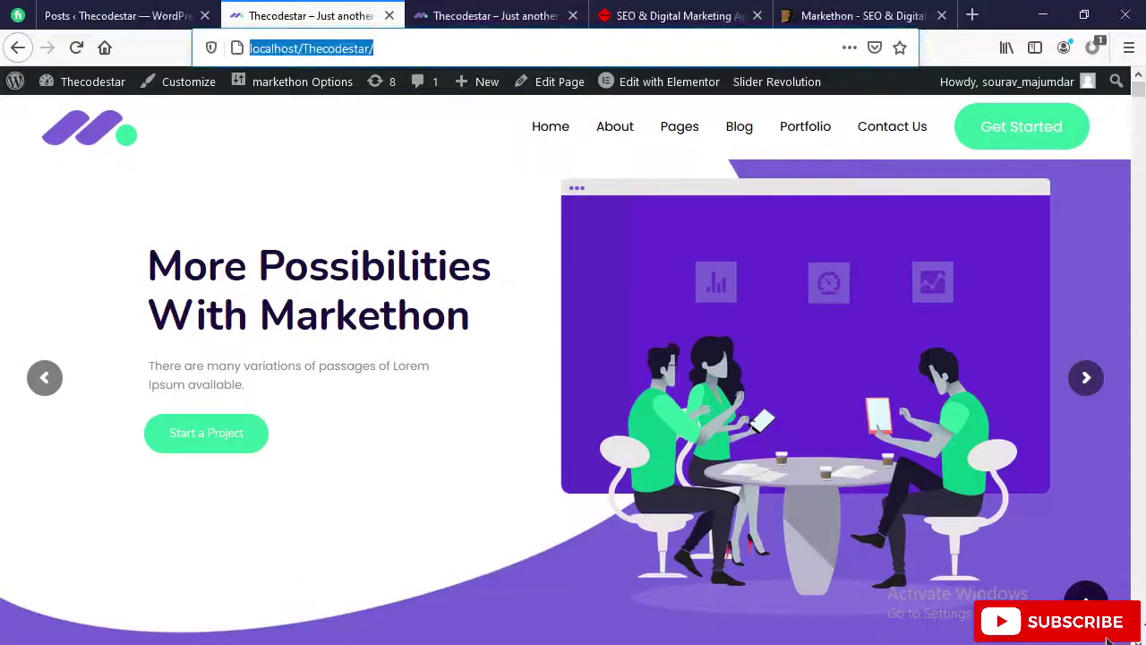
left_click(112, 16)
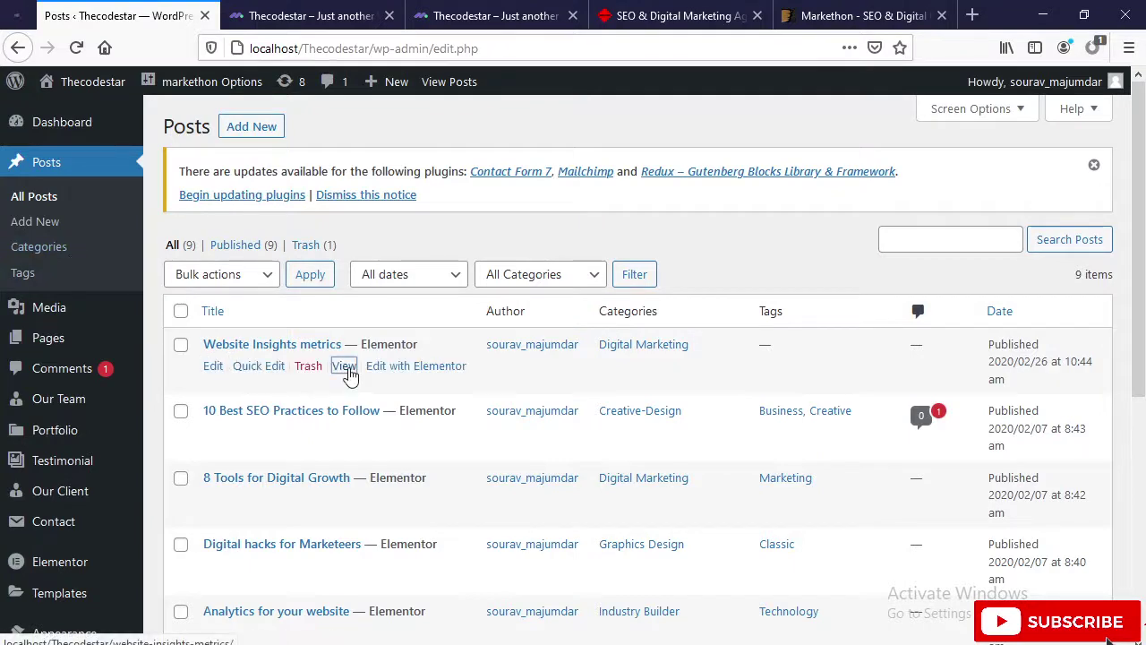
middle_click(349, 375)
Open the markethon Options page in the admin tab, checking the Website Insights metrics post tab as it loads.
scroll(36, 304, "down", 4)
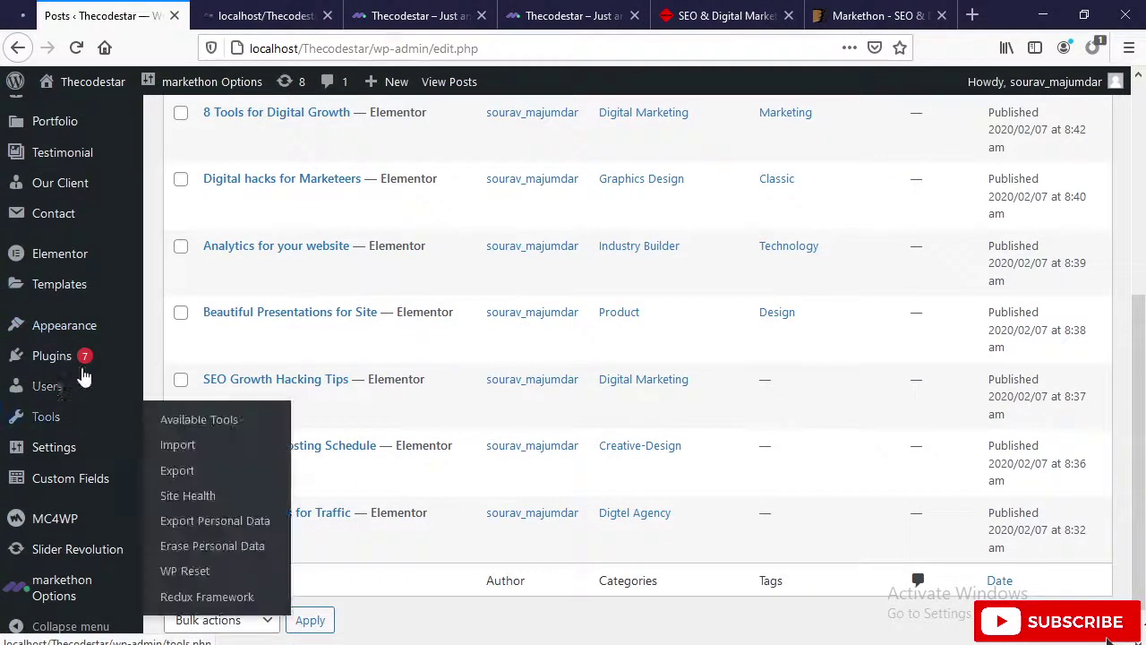
scroll(36, 394, "down", 1)
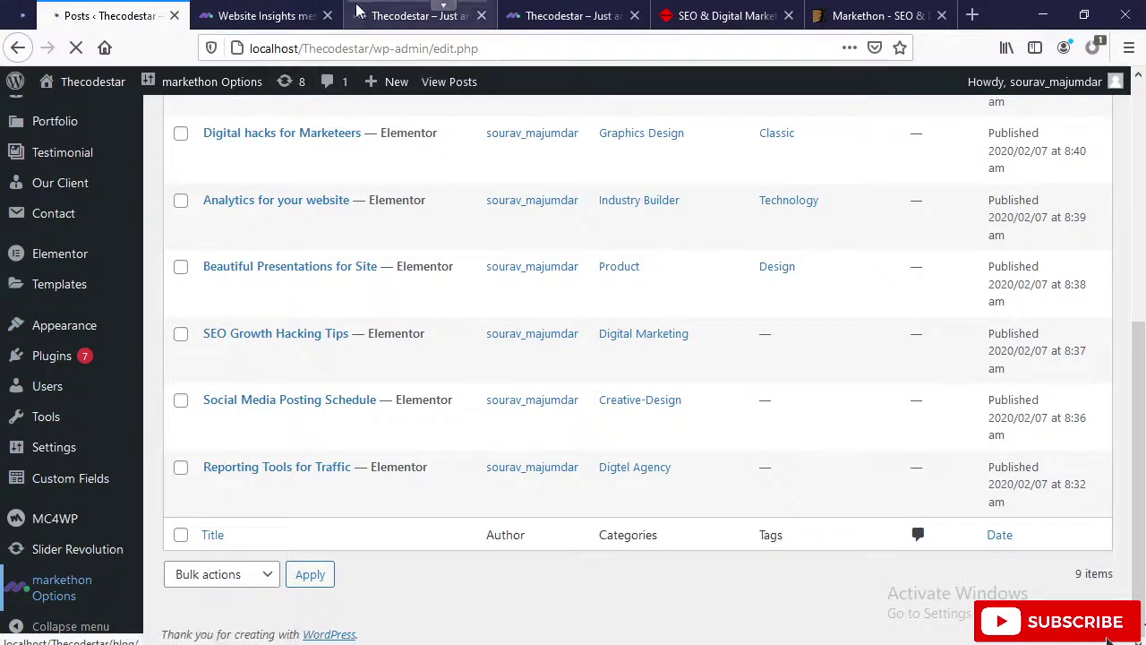
left_click(272, 13)
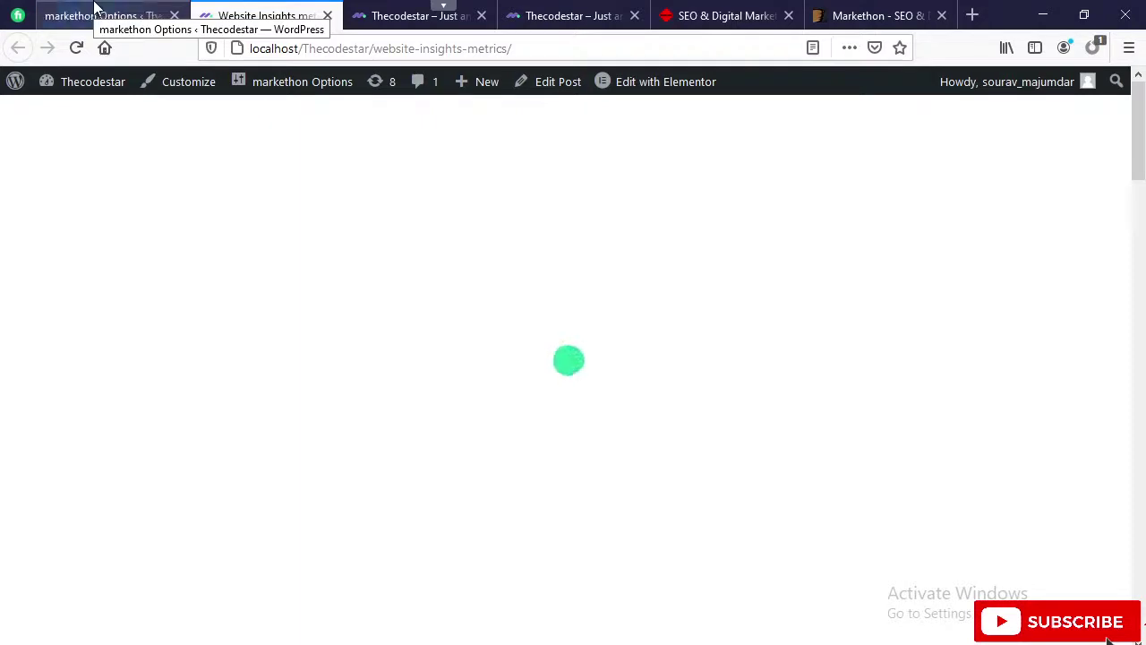
left_click(94, 11)
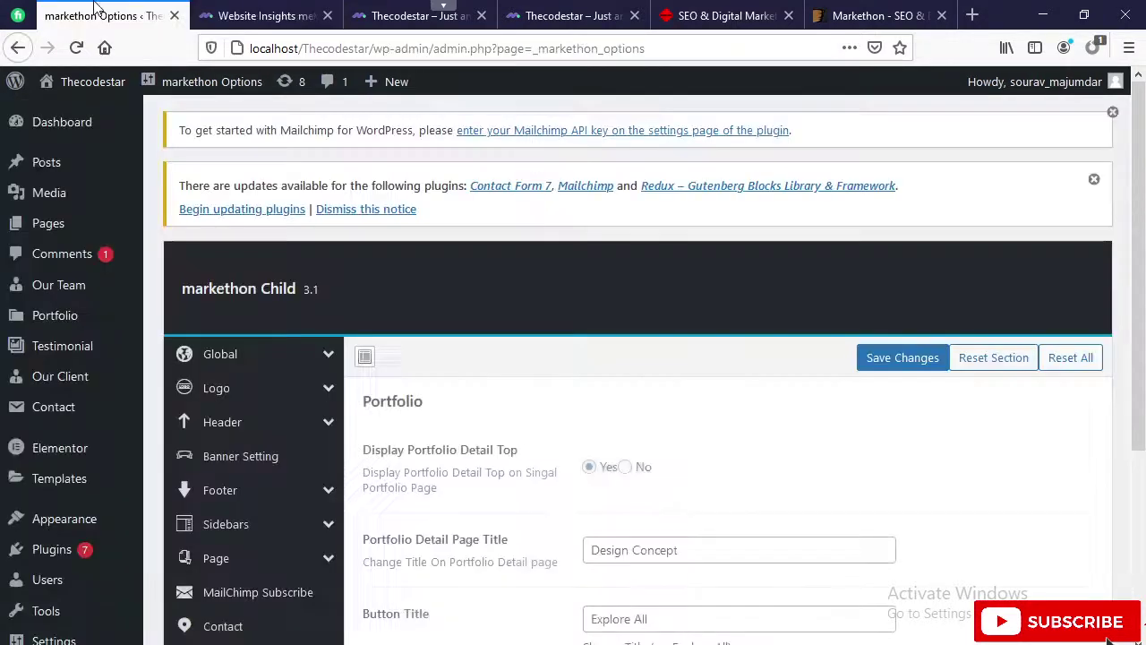
left_click(264, 16)
left_click(149, 7)
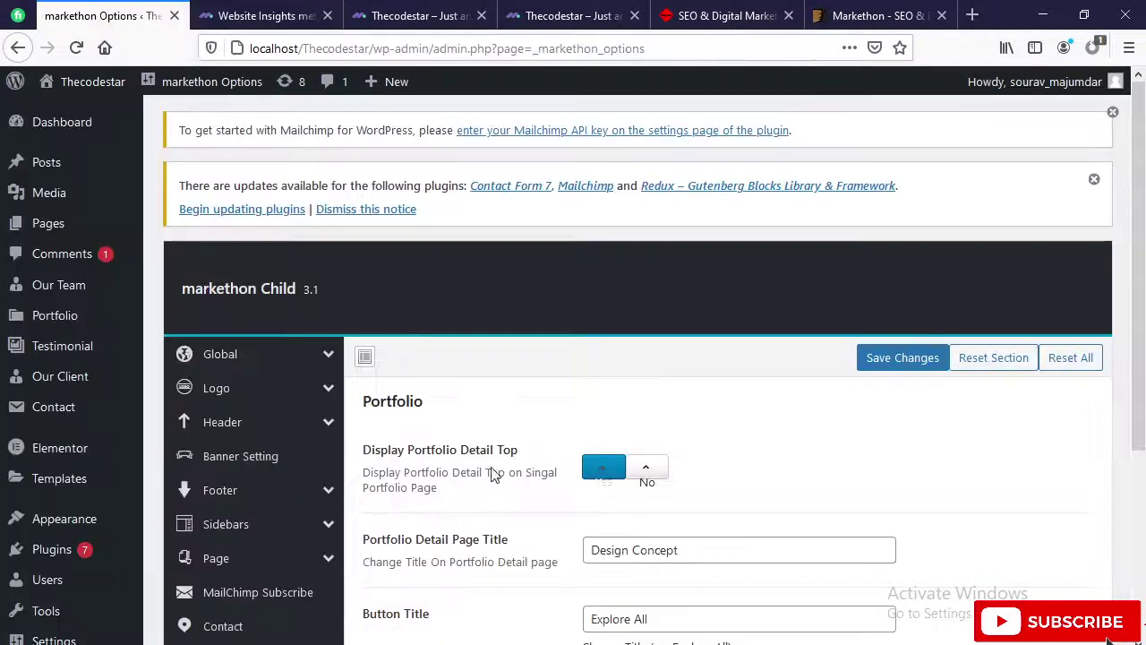
Open the Blog Sidebars theme options and compare them with the Blog page's sidebar in Chrome.
scroll(529, 525, "down", 2)
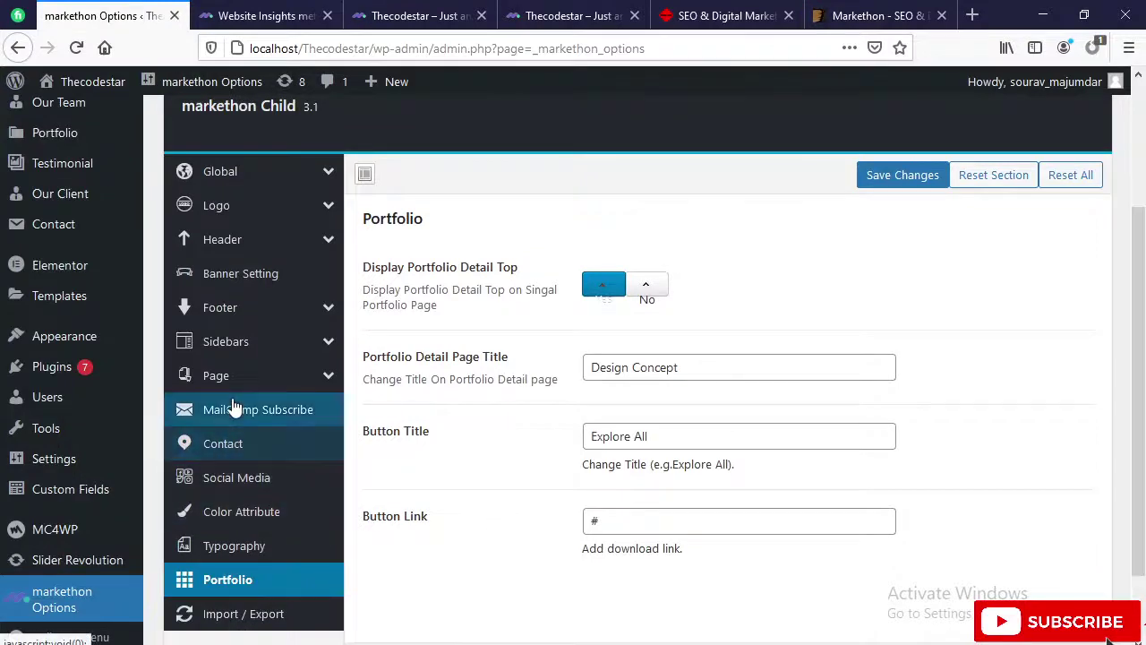
left_click(263, 343)
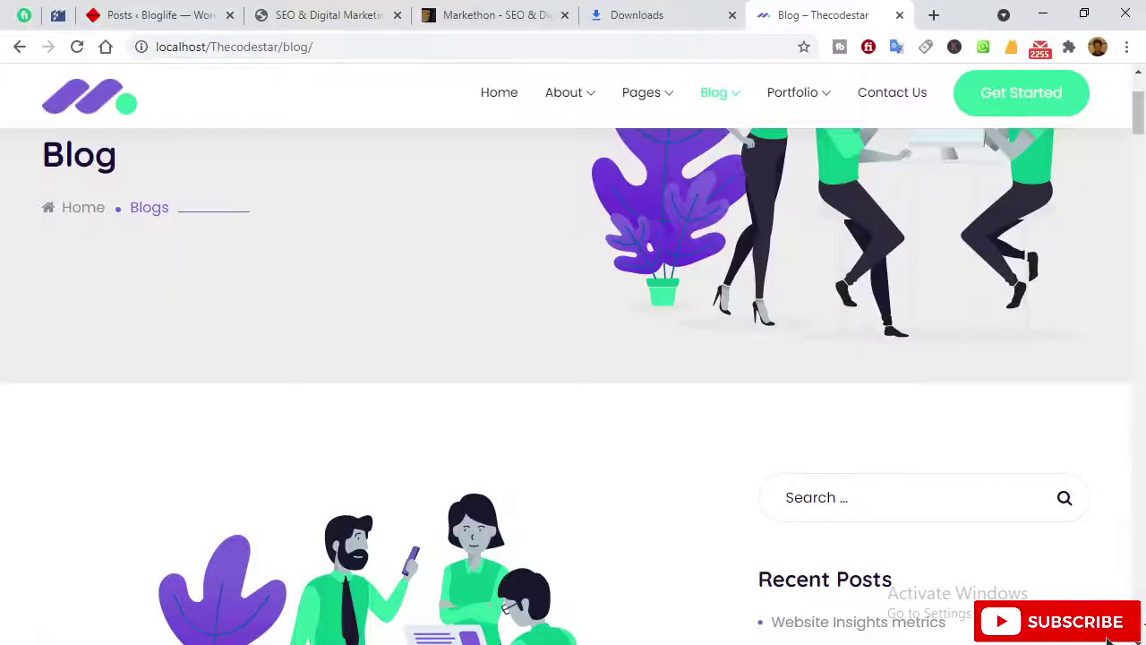
scroll(841, 320, "down", 4)
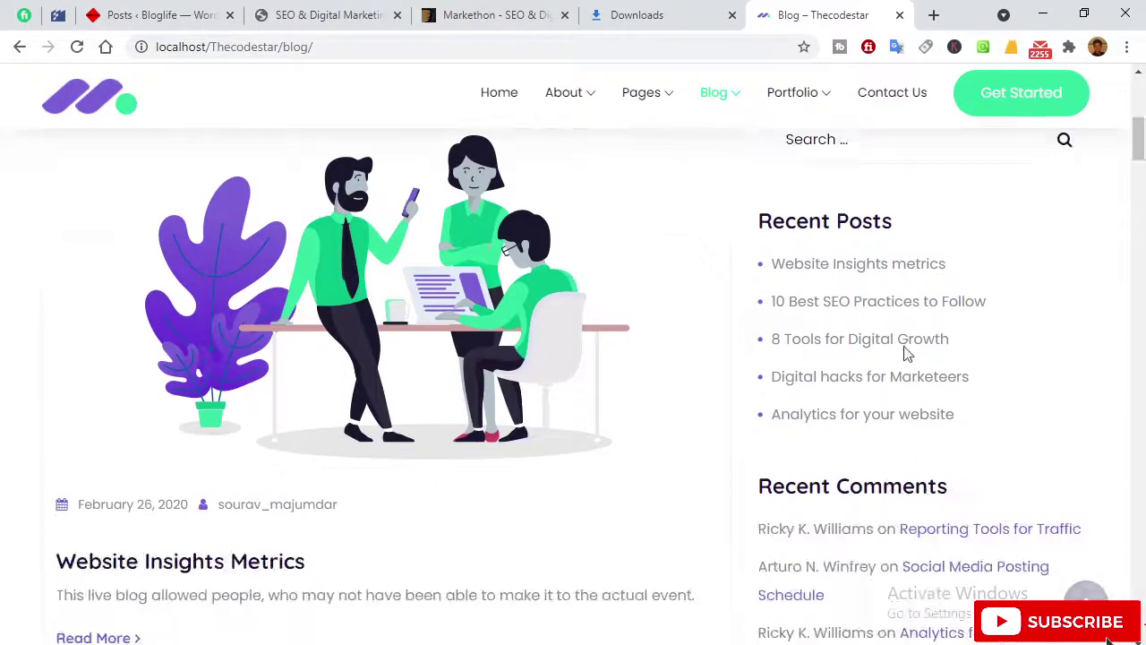
scroll(335, 401, "down", 3)
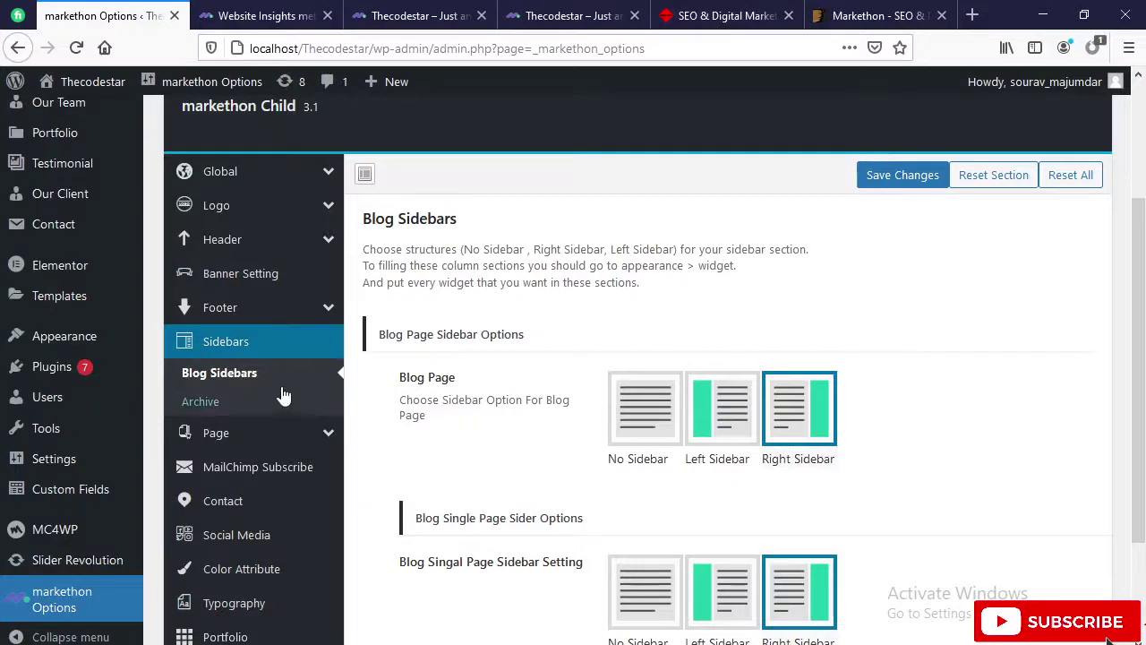
Open the theme's Blog Page Settings and review the banner, button name, column layout and pagination options.
scroll(283, 396, "down", 3)
left_click(259, 284)
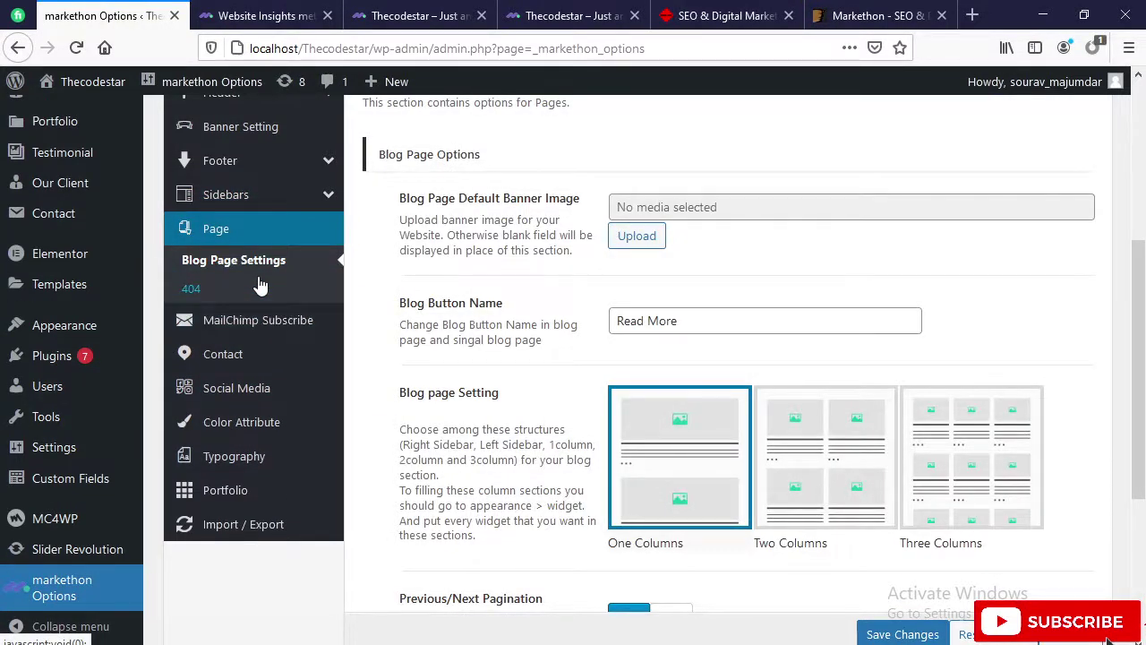
scroll(760, 478, "down", 4)
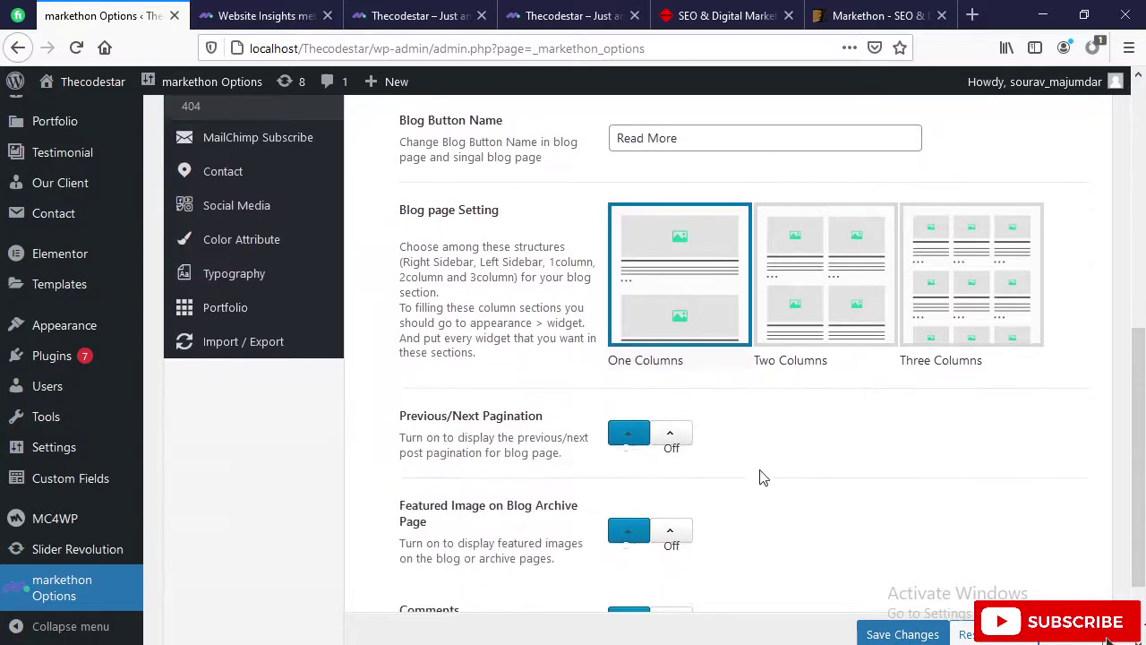
scroll(829, 413, "down", 2)
scroll(829, 414, "up", 10)
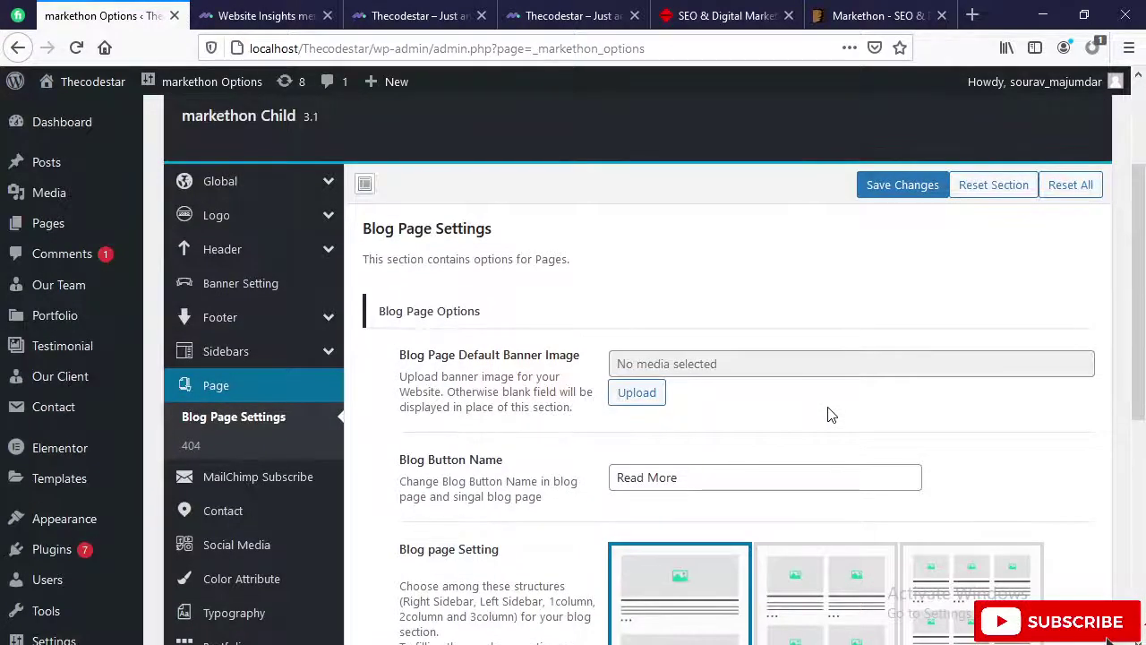
scroll(826, 430, "down", 5)
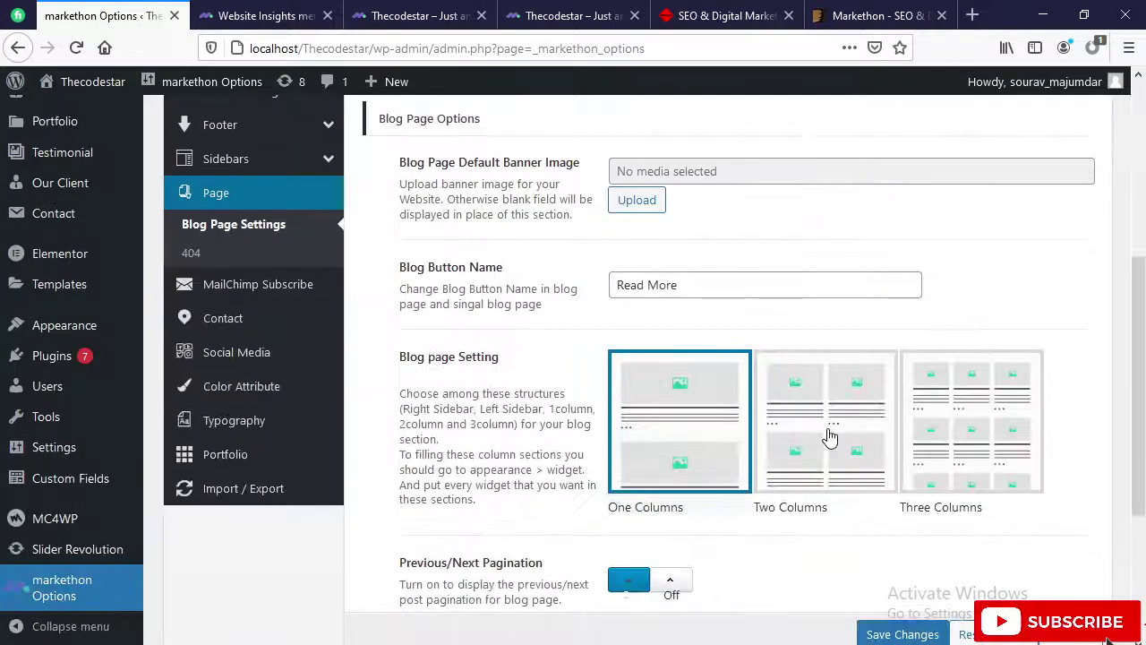
Look through the theme's Portfolio and Import / Export options, ending back on Portfolio.
left_click(266, 456)
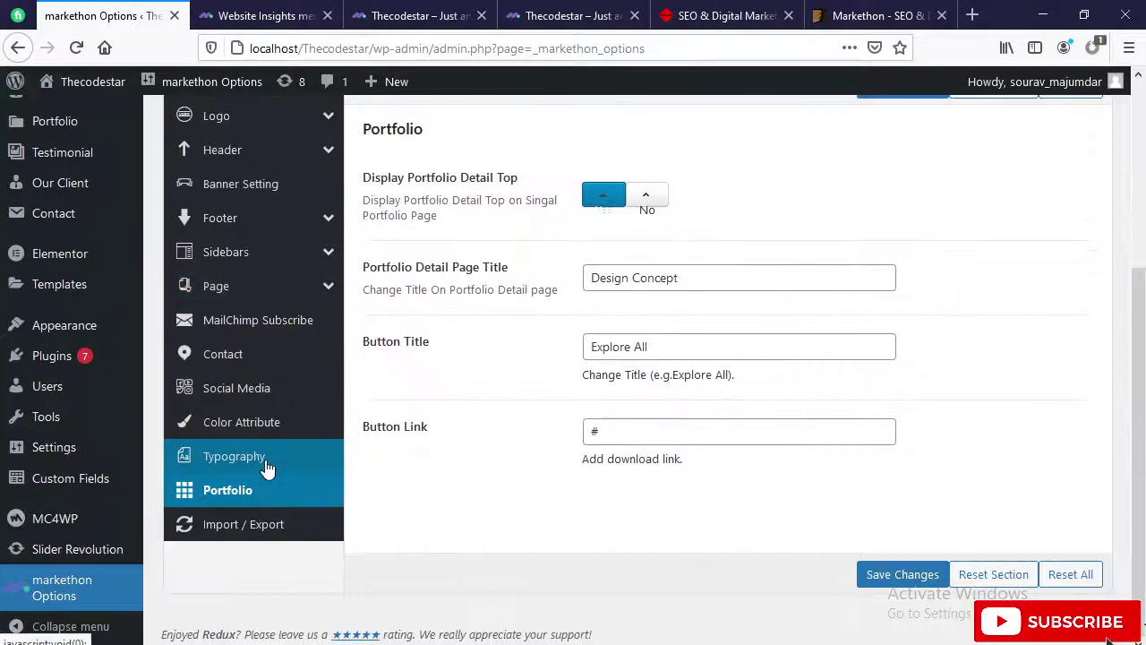
left_click(259, 528)
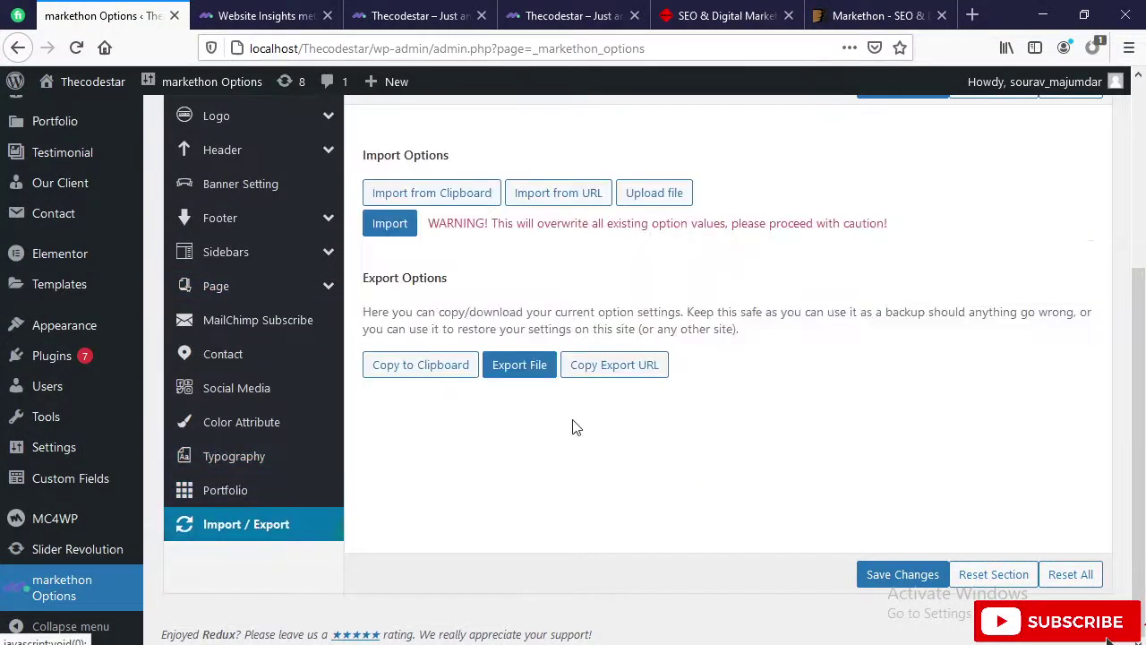
scroll(573, 427, "up", 3)
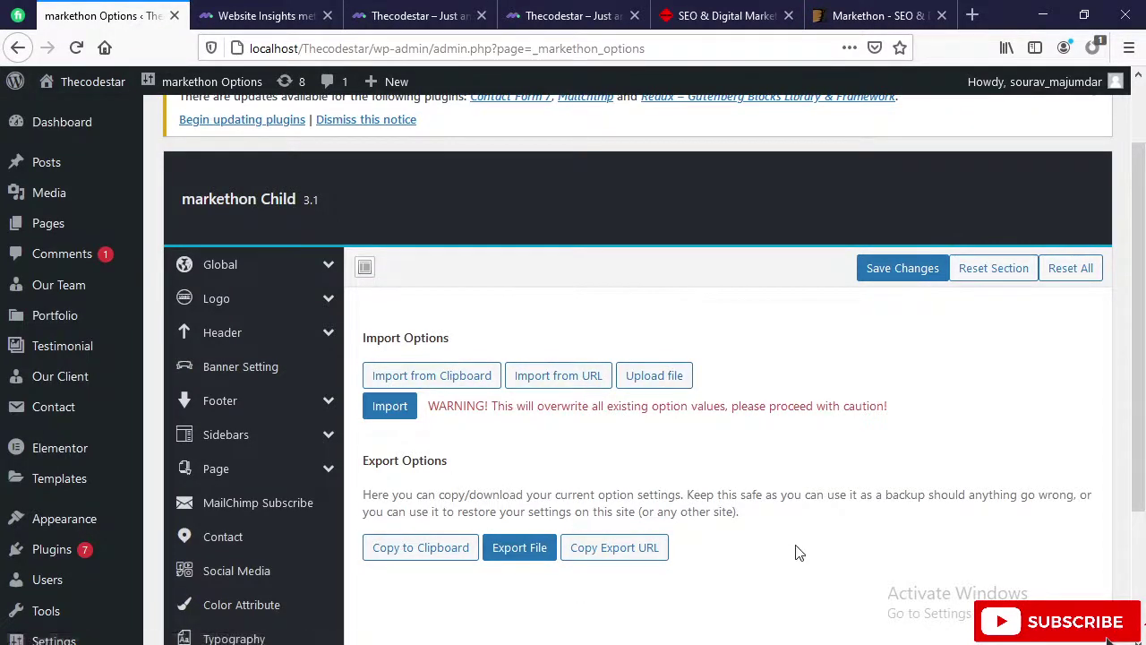
scroll(800, 548, "down", 3)
left_click(229, 496)
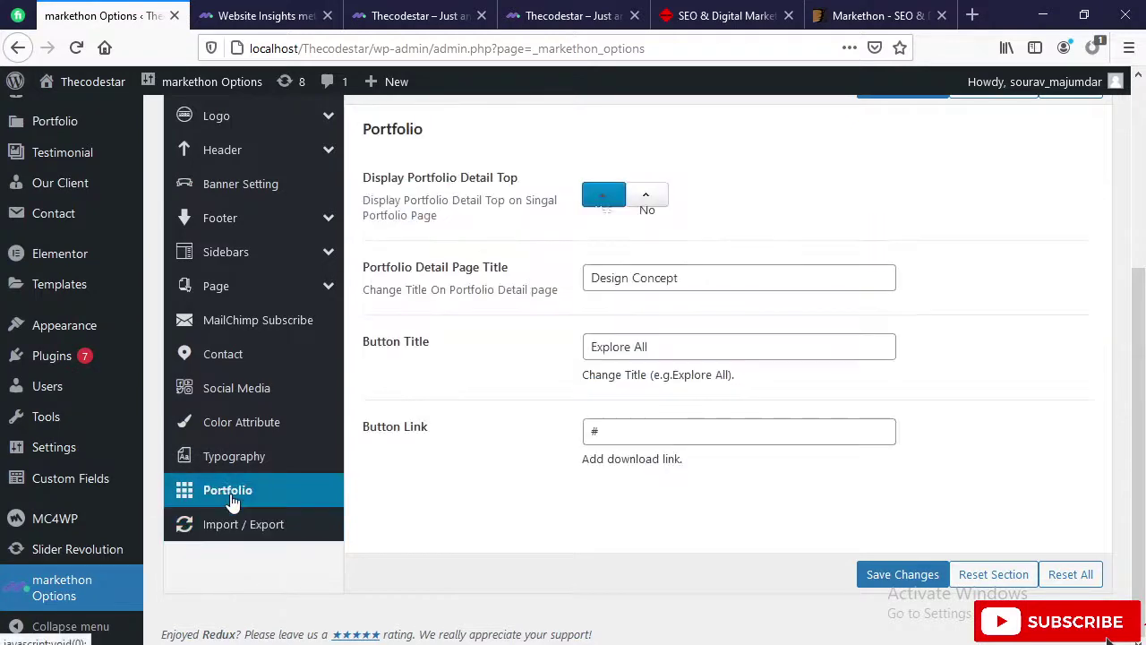
Go through the Typography, Color Attribute, Social Media, Contact and MailChimp Subscribe options, then examine Blog Page Settings again.
scroll(576, 436, "up", 3)
scroll(356, 550, "down", 3)
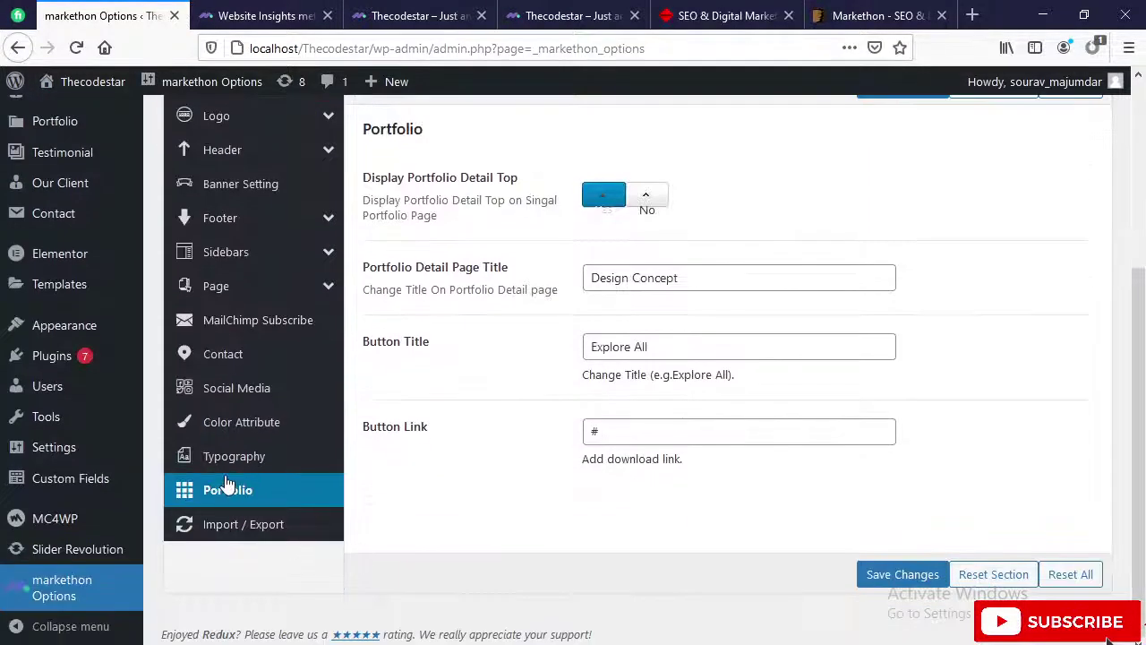
left_click(231, 448)
left_click(230, 422)
left_click(231, 388)
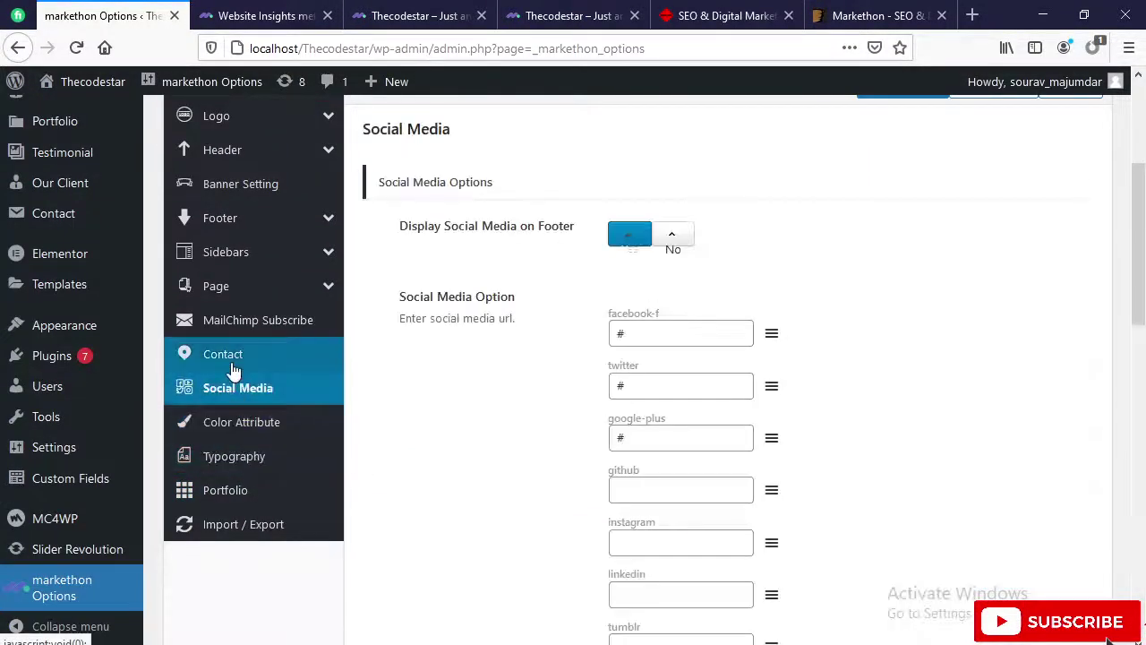
left_click(232, 370)
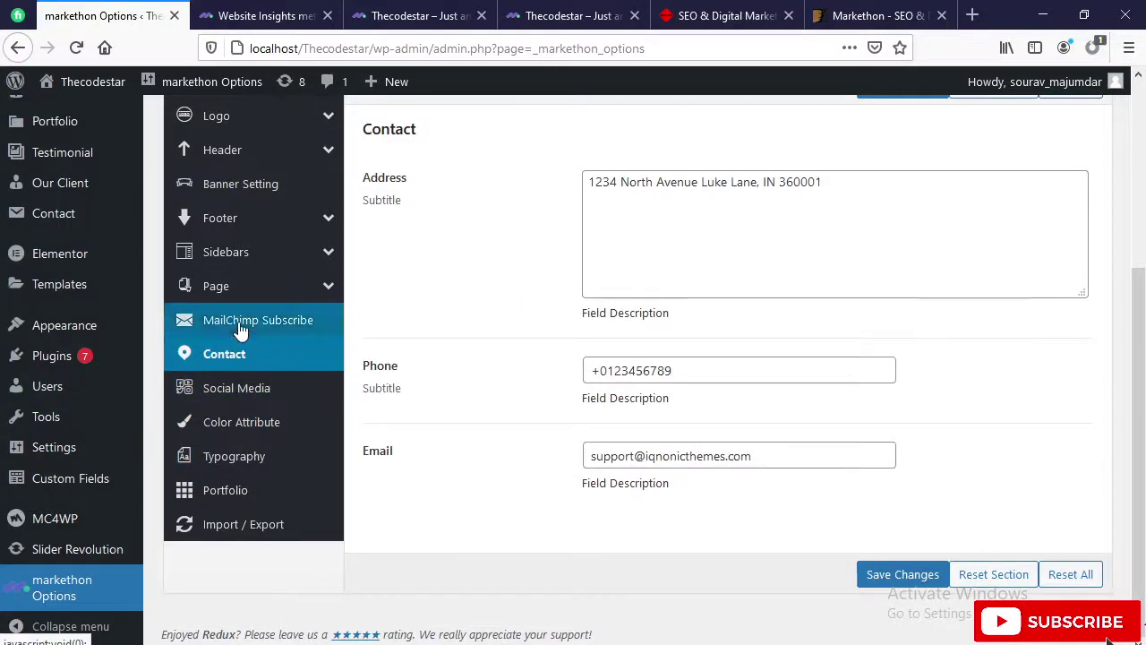
left_click(238, 320)
left_click(235, 286)
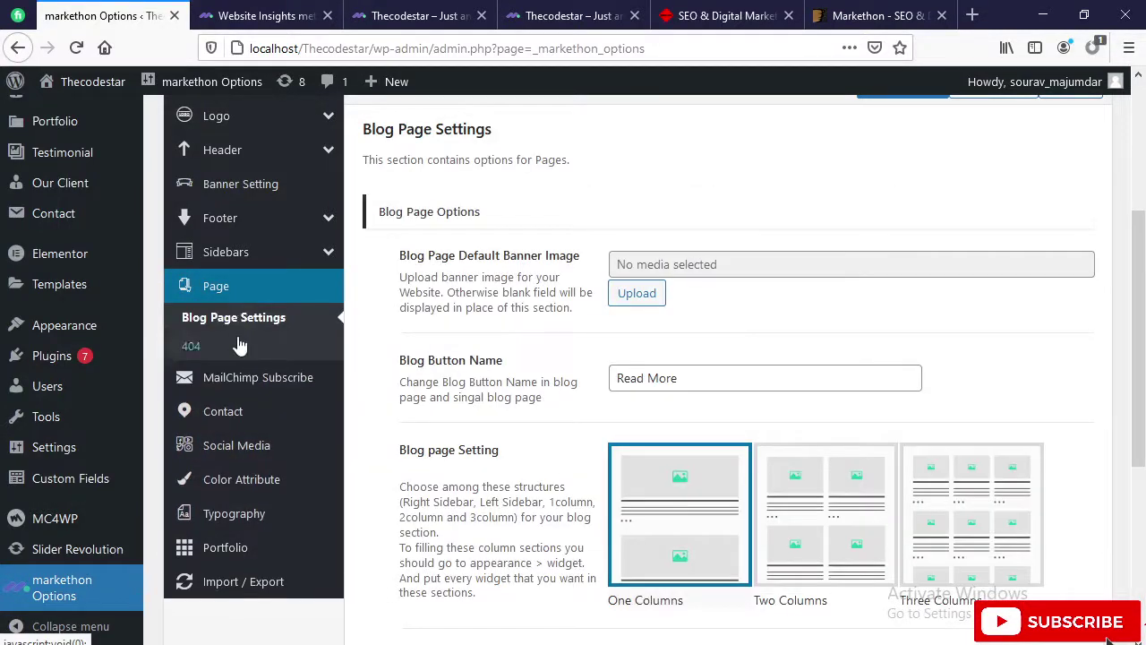
scroll(836, 397, "down", 4)
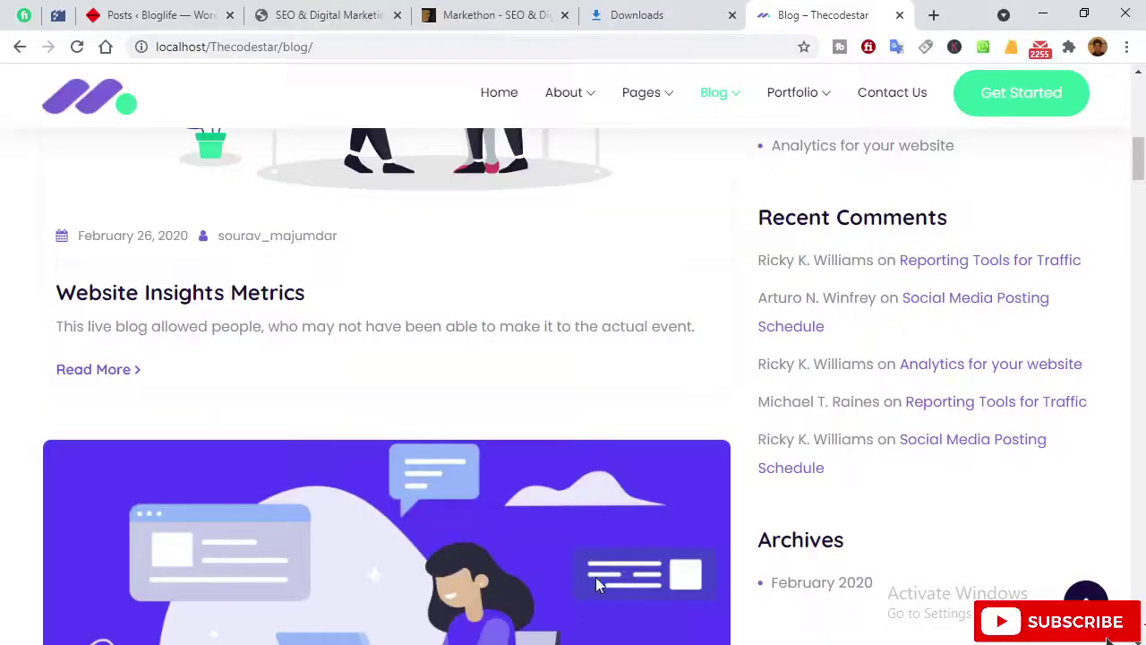
Switch to the Blog page in Chrome and open the Website Insights Metrics post.
scroll(507, 455, "up", 8)
scroll(507, 455, "down", 5)
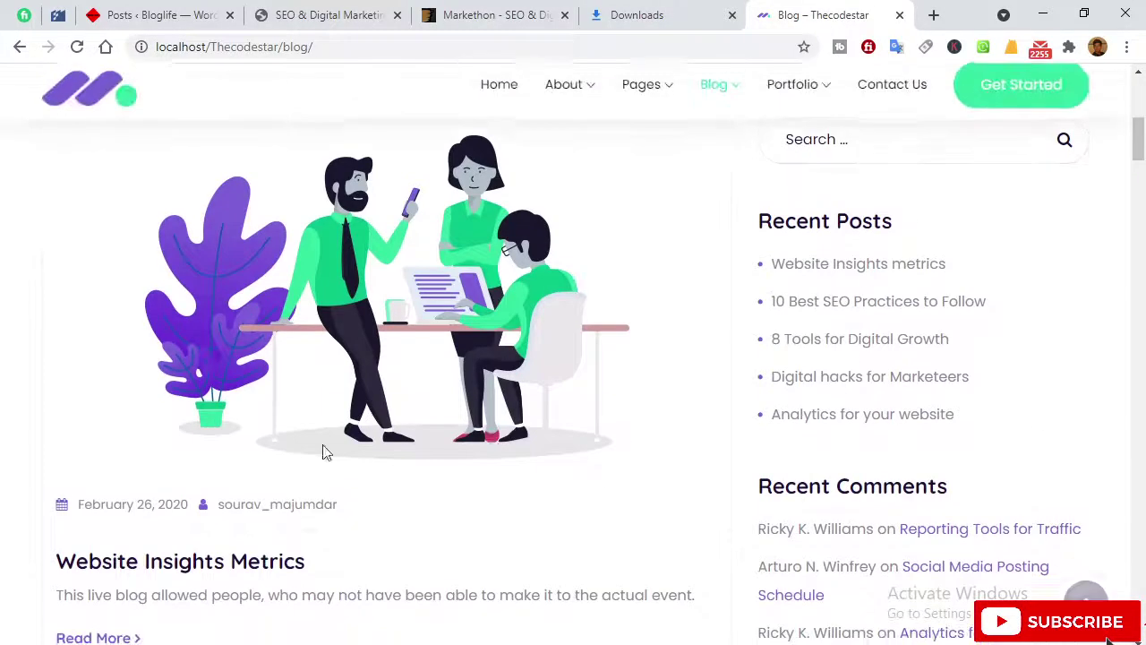
left_click(202, 560)
Examine the Website Insights Metrics post from its content down to the comment form and return to its beginning.
scroll(501, 466, "down", 5)
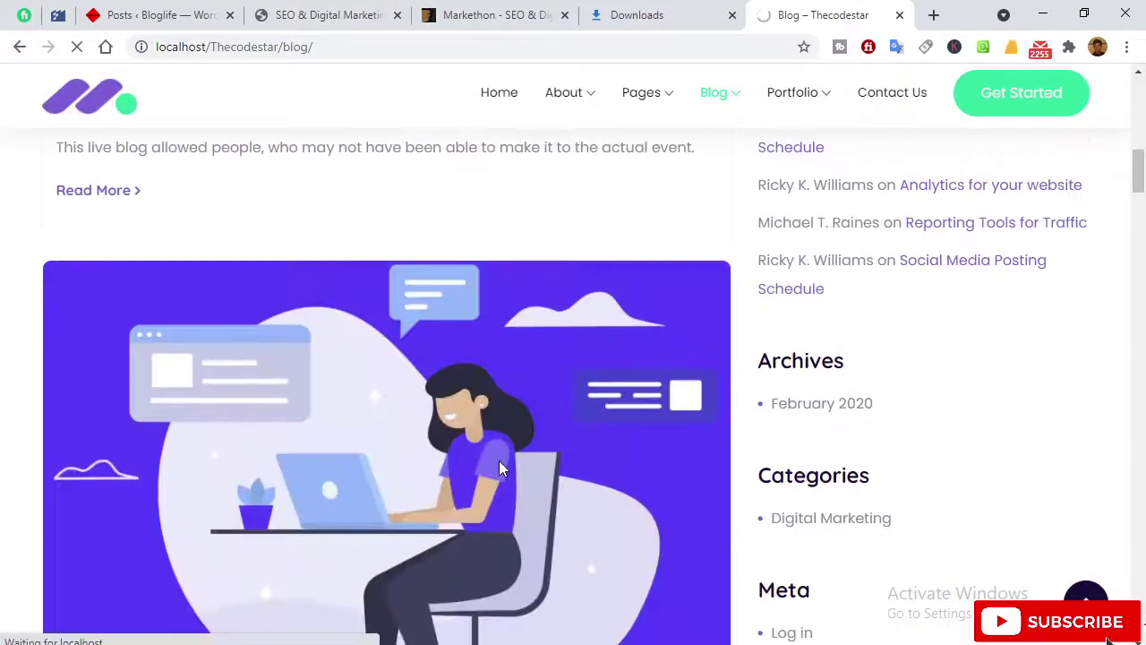
scroll(499, 469, "down", 5)
scroll(462, 458, "down", 9)
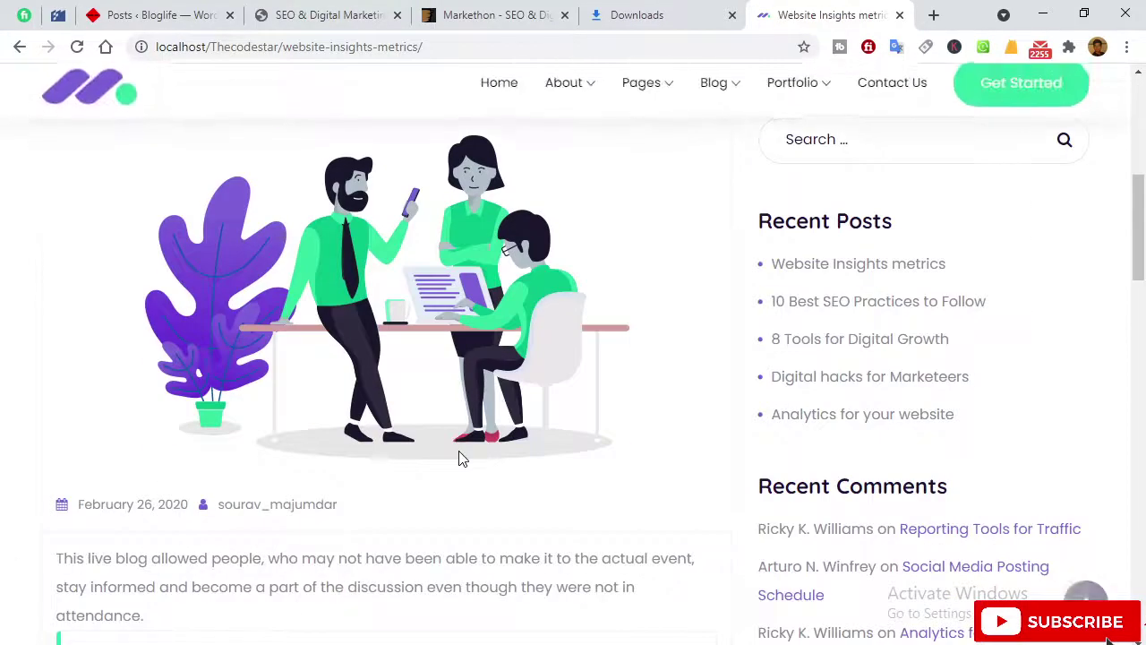
scroll(303, 381, "down", 8)
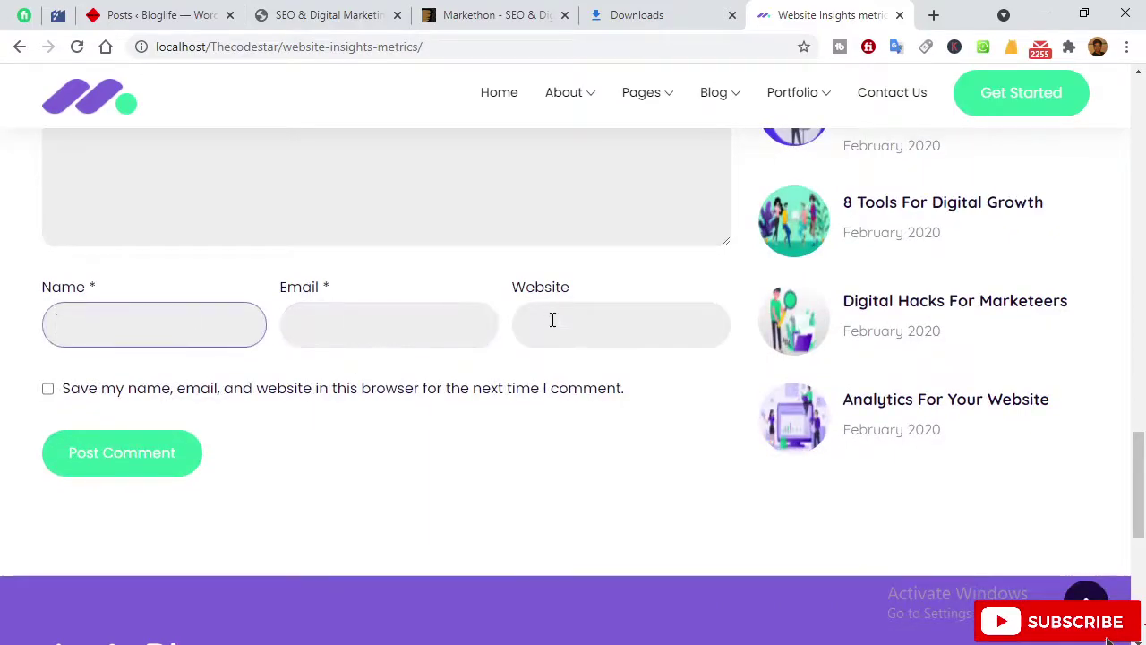
scroll(456, 464, "down", 3)
key("Home")
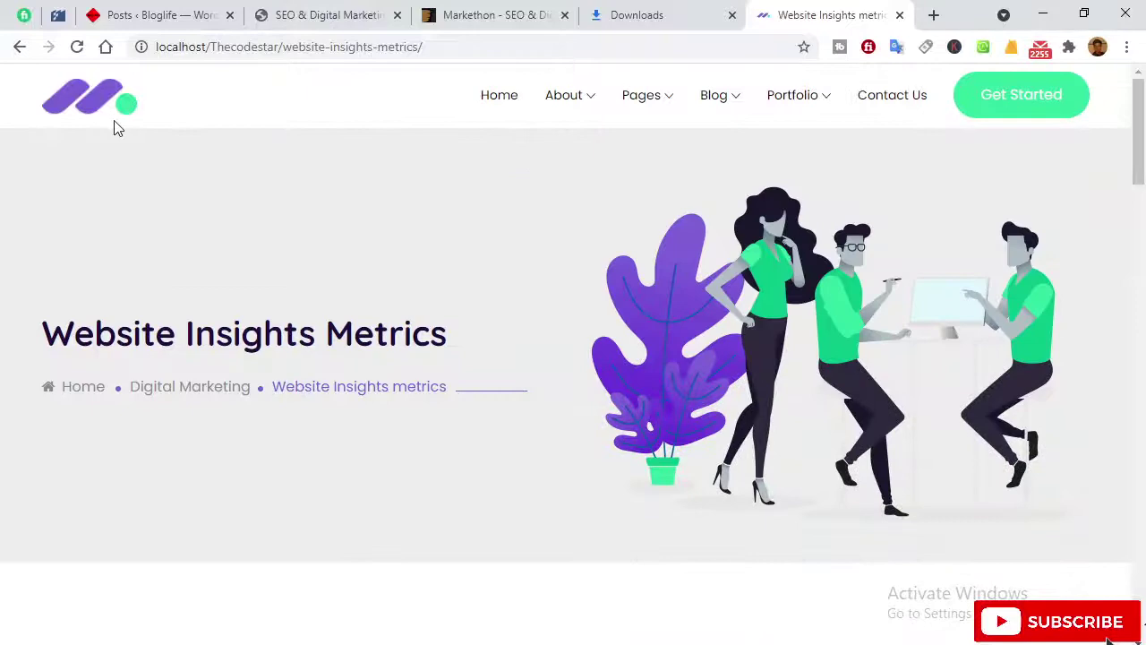
Return to the site's homepage in Chrome and switch back to the beginning of the markethon Options page in Firefox.
left_click(93, 106)
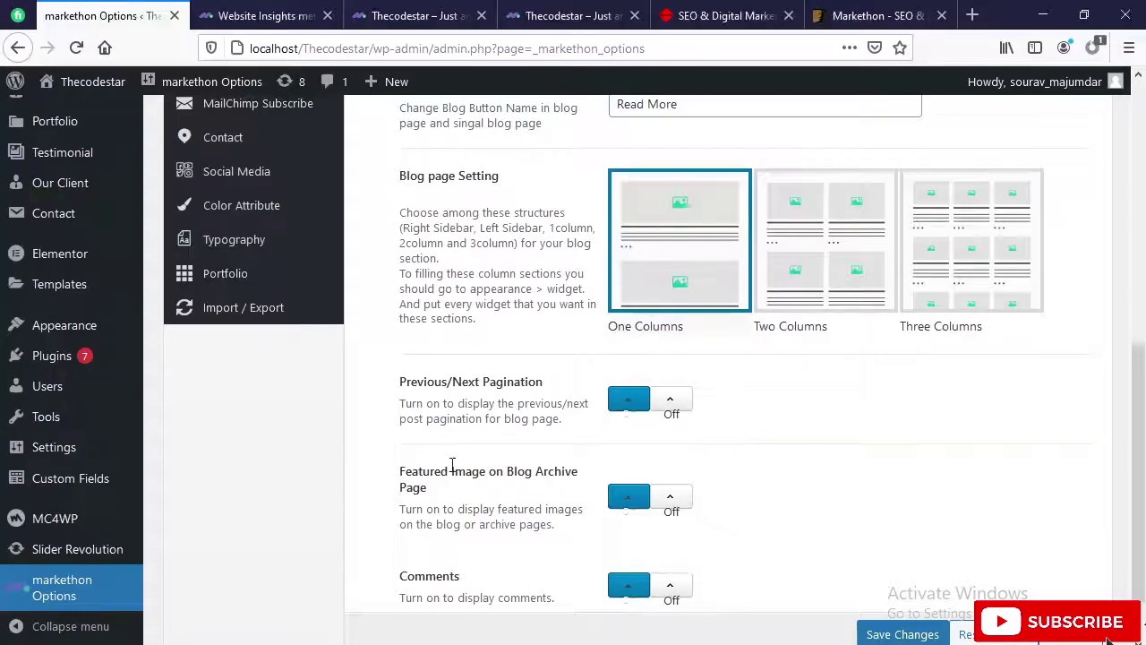
scroll(252, 394, "up", 3)
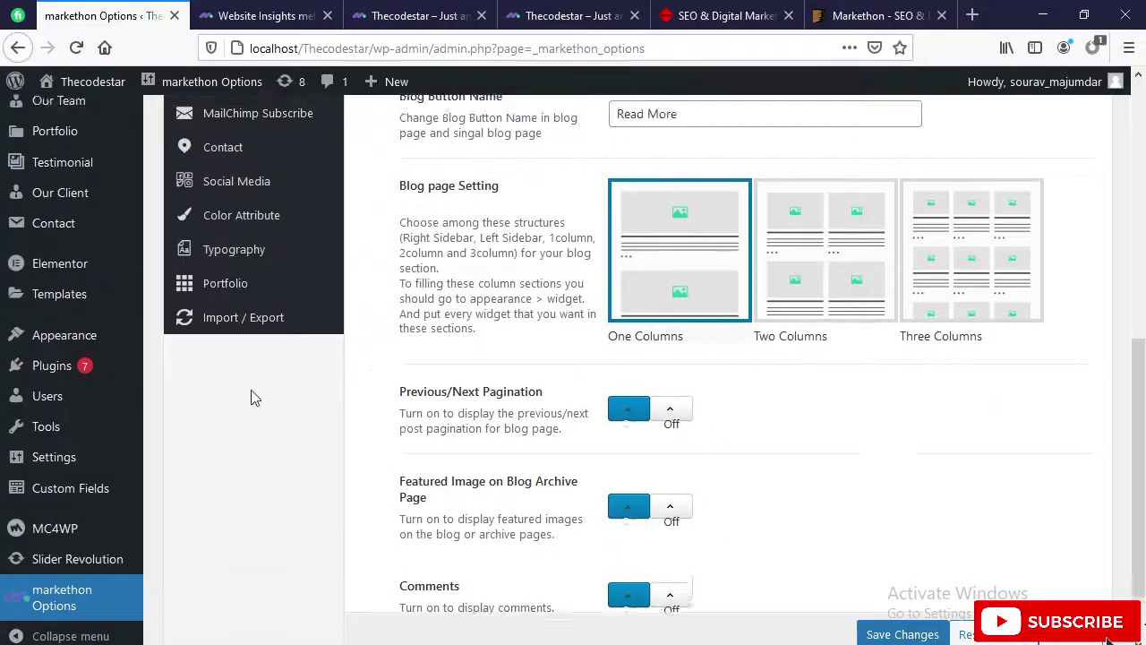
scroll(251, 394, "up", 5)
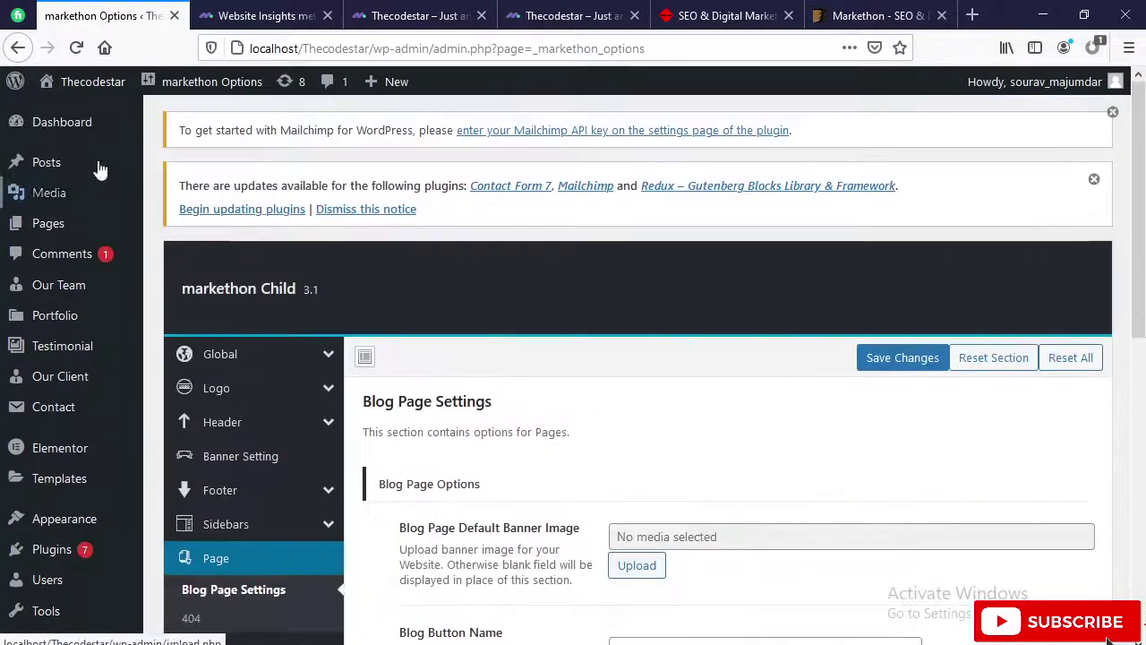
Dismiss the plugin update notice on the Dashboard and open the list of all team members.
left_click(72, 134)
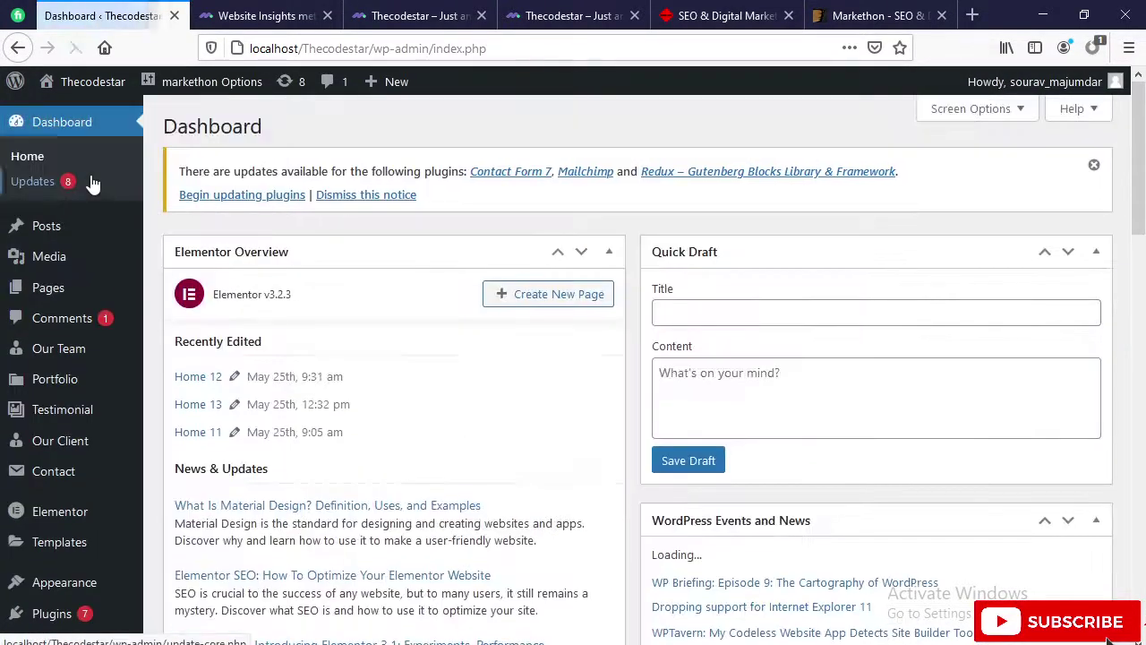
left_click(1093, 167)
mouse_move(123, 360)
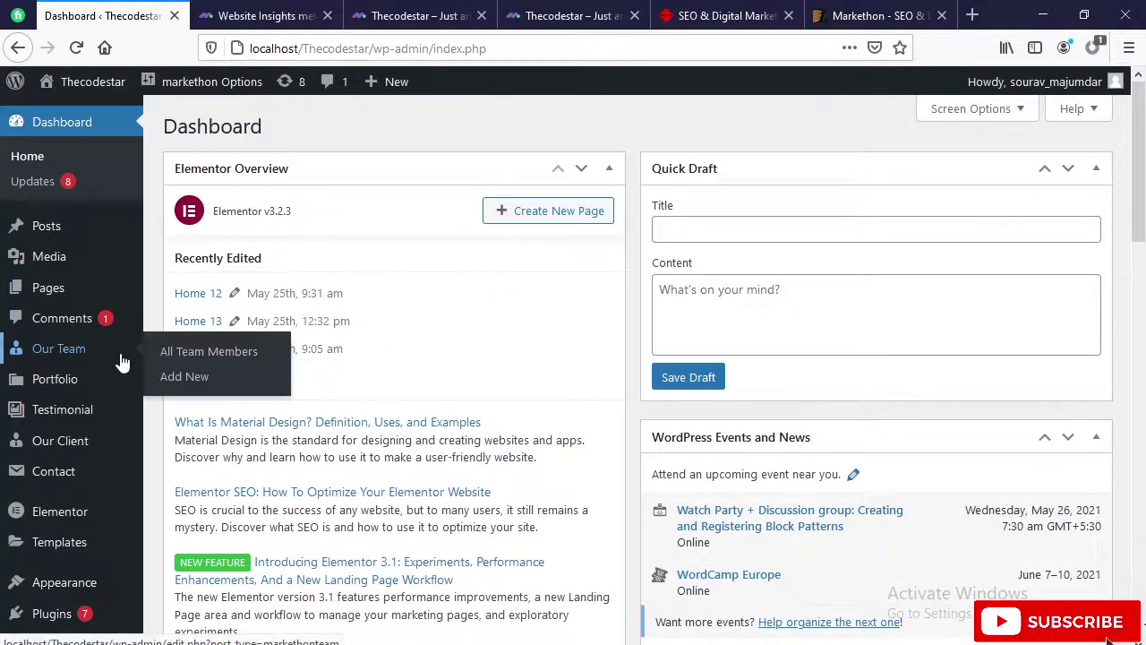
left_click(213, 358)
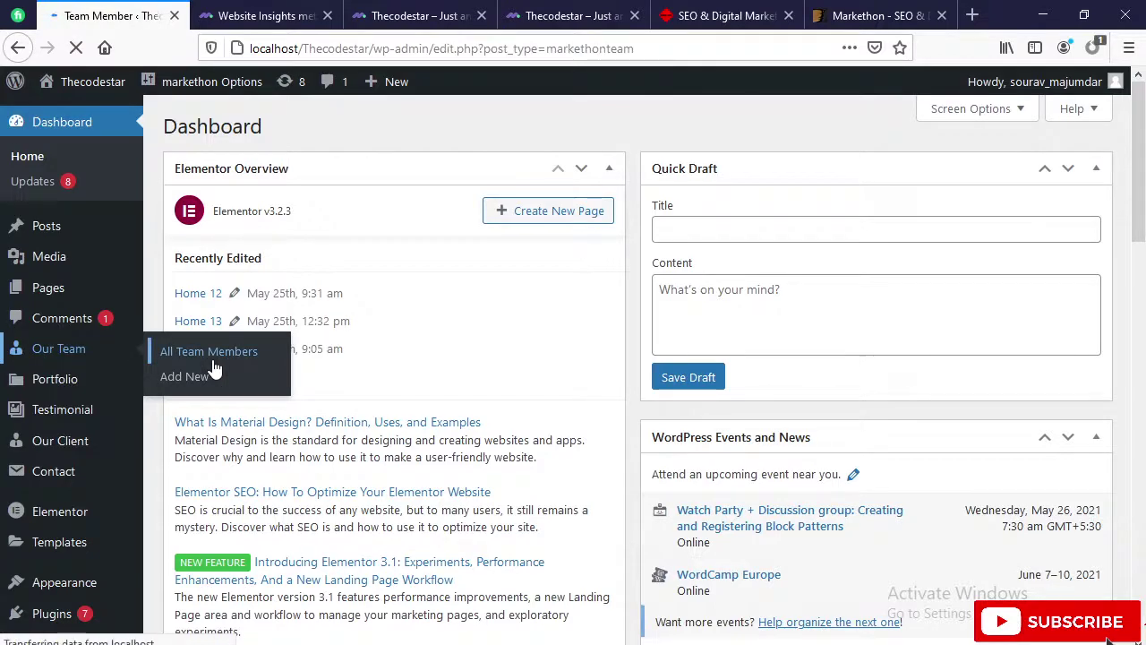
scroll(287, 376, "down", 3)
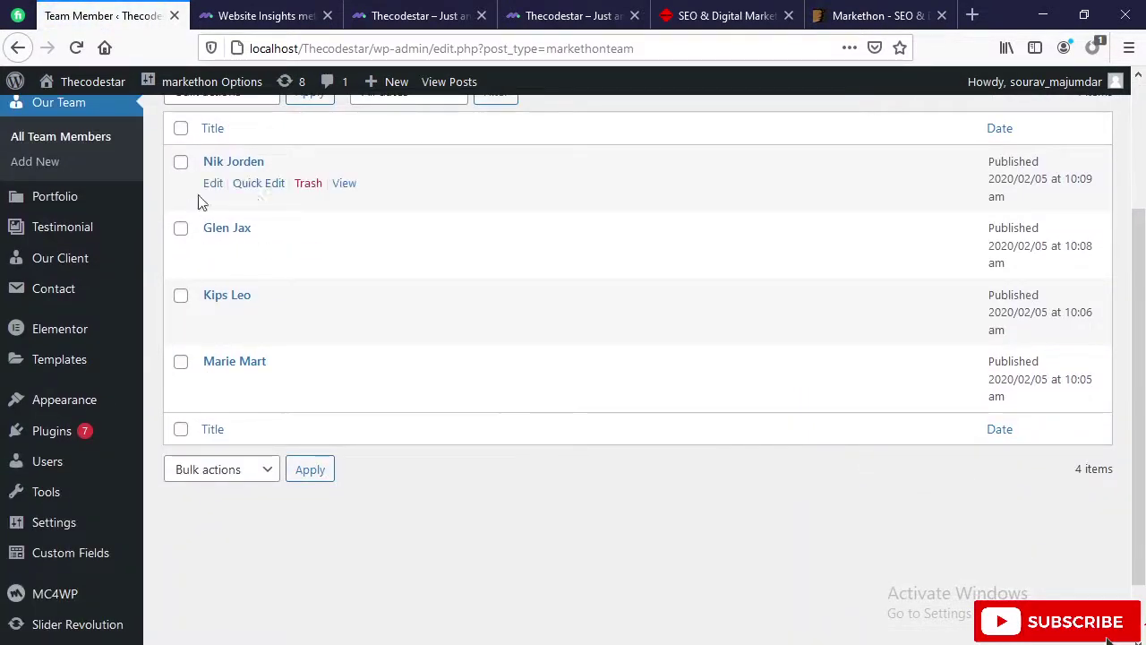
right_click(343, 185)
left_click(381, 197)
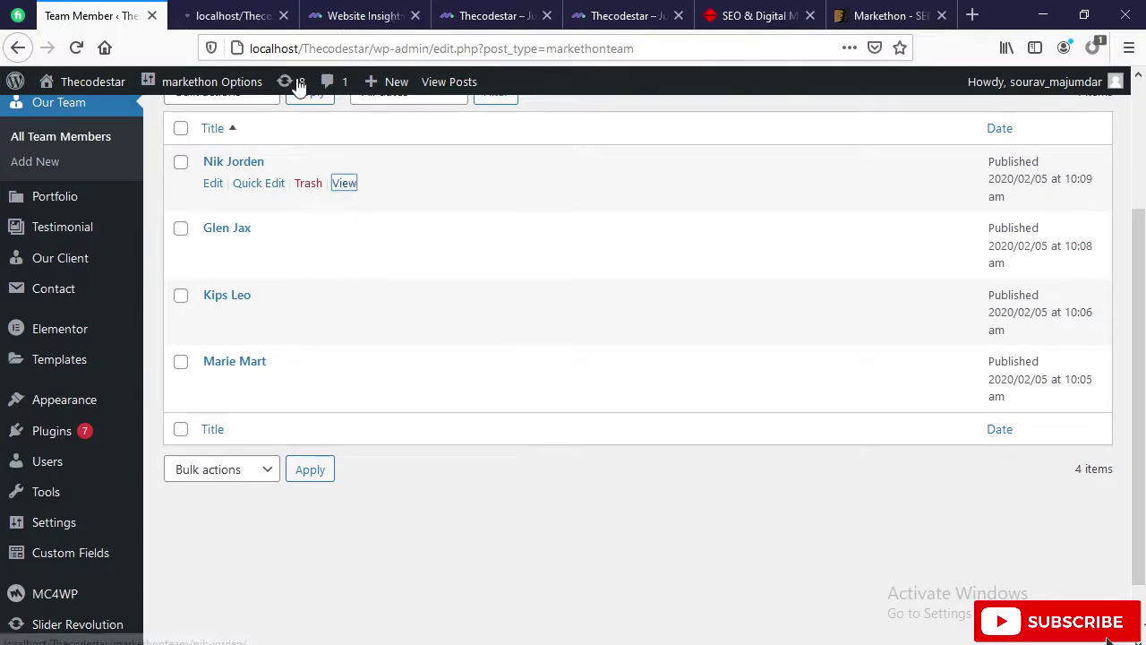
left_click(283, 17)
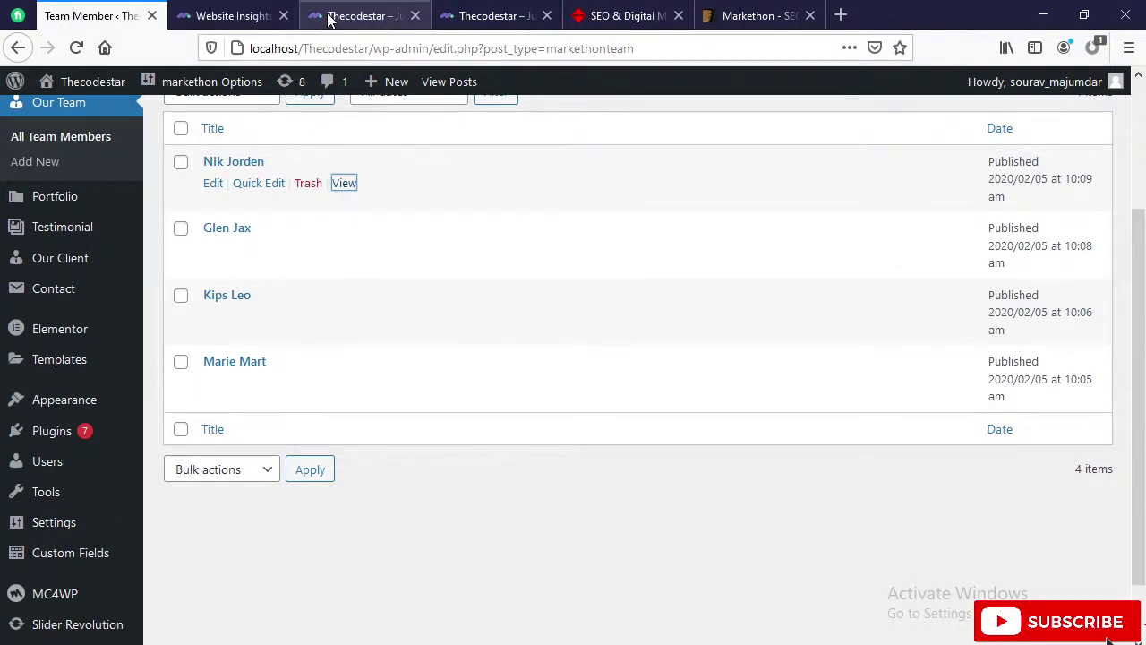
Open the first team member's page in a new tab, closing the leftover blog post and Thecodestar tabs, and switch to it.
right_click(350, 184)
left_click(385, 192)
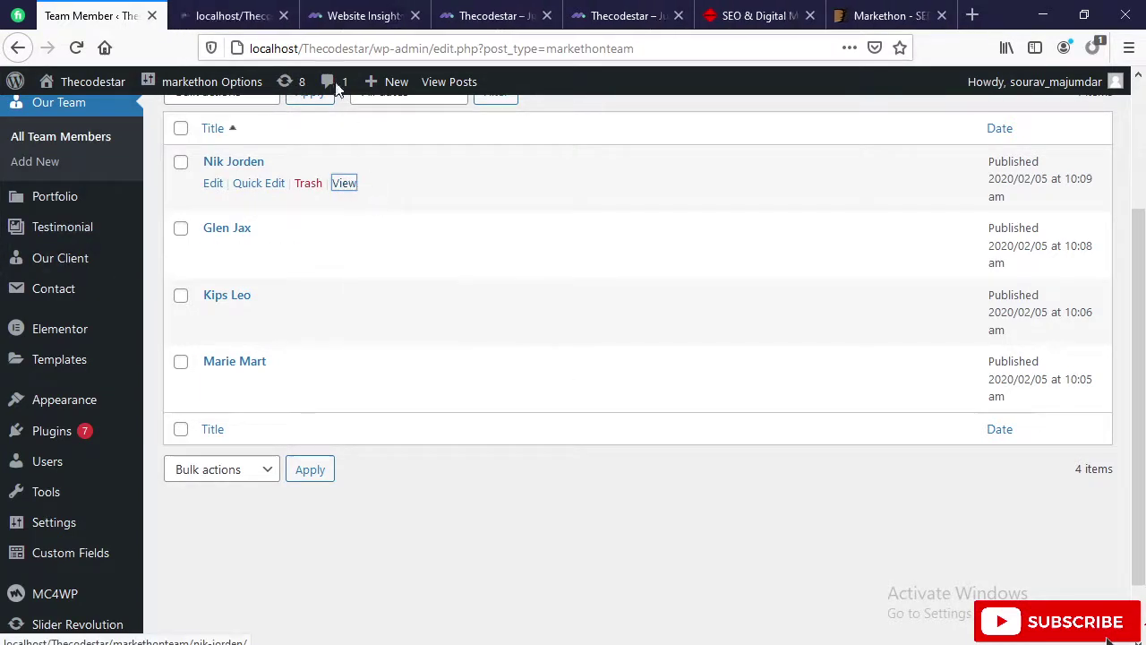
left_click(414, 16)
left_click(415, 16)
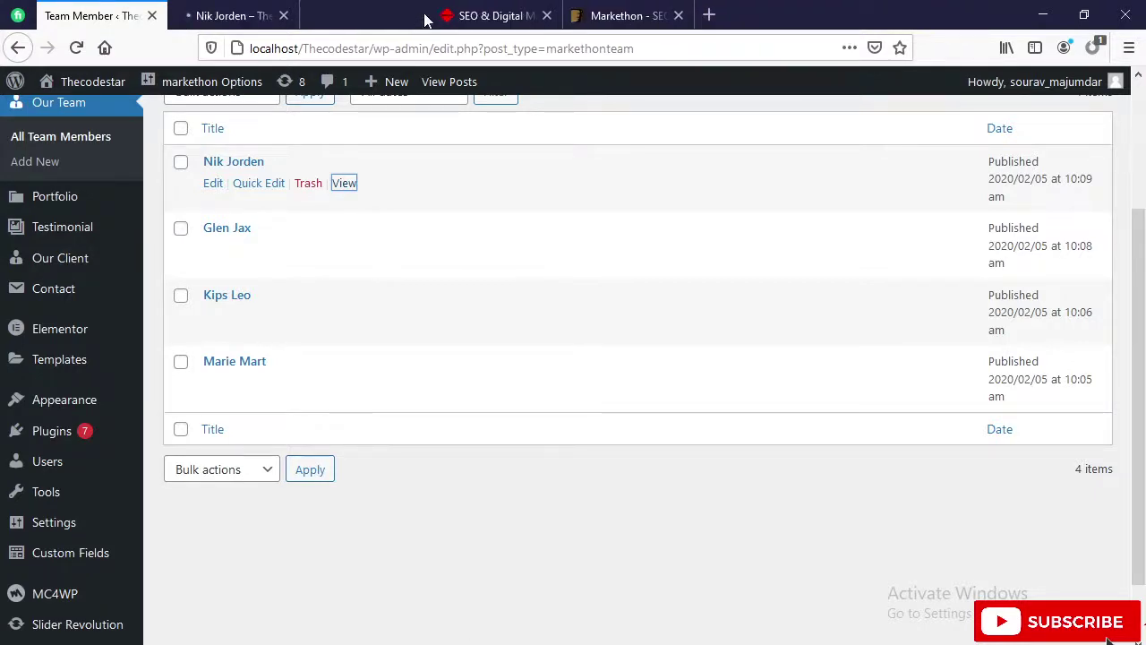
left_click(415, 16)
left_click(224, 16)
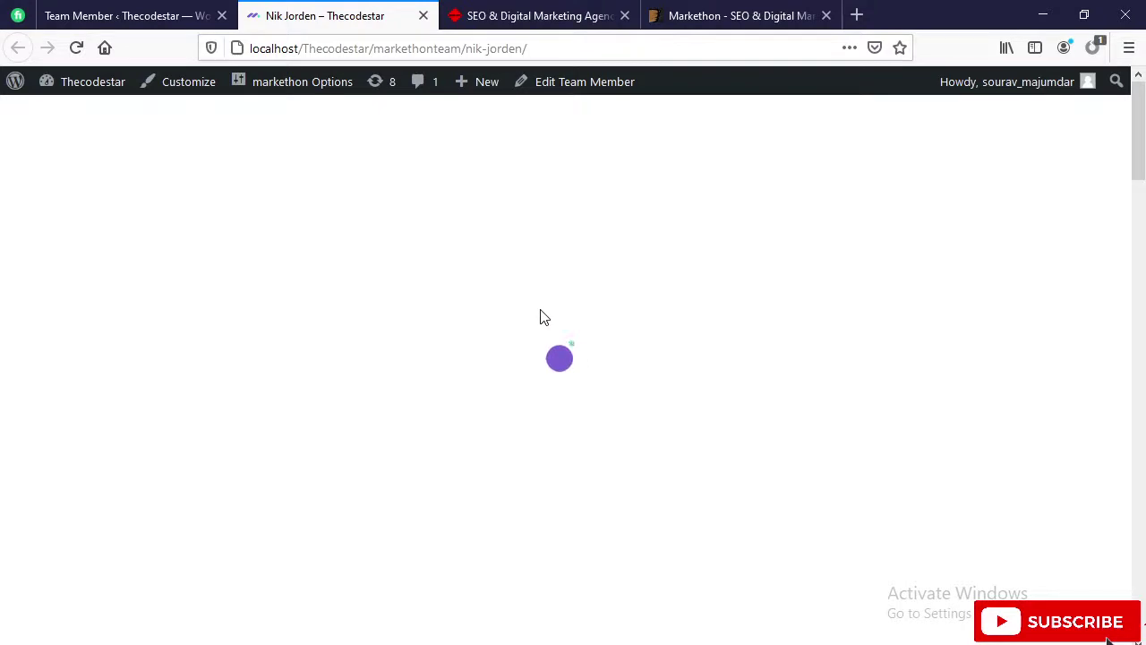
left_click(537, 51)
left_click(1129, 49)
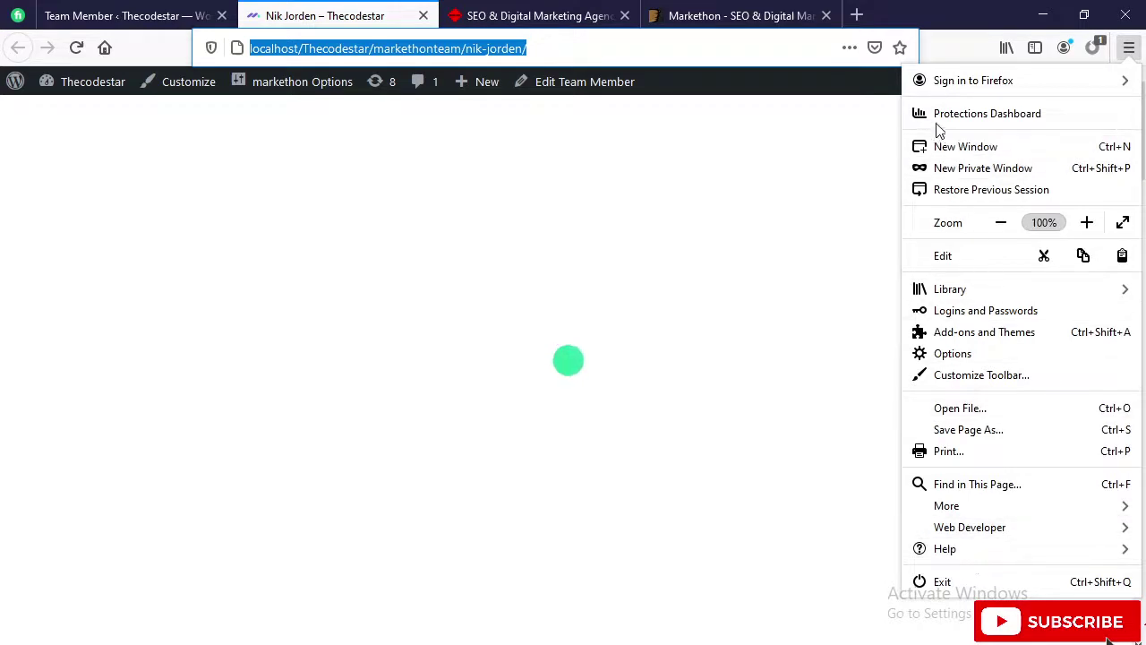
left_click(831, 131)
left_click(1004, 47)
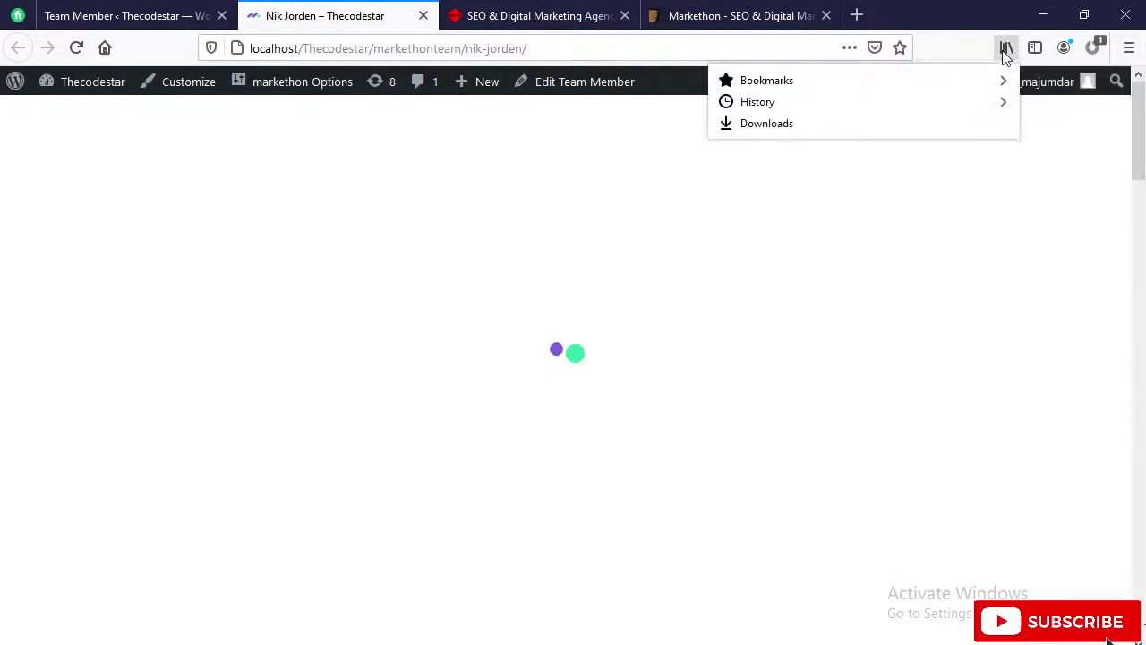
left_click(824, 102)
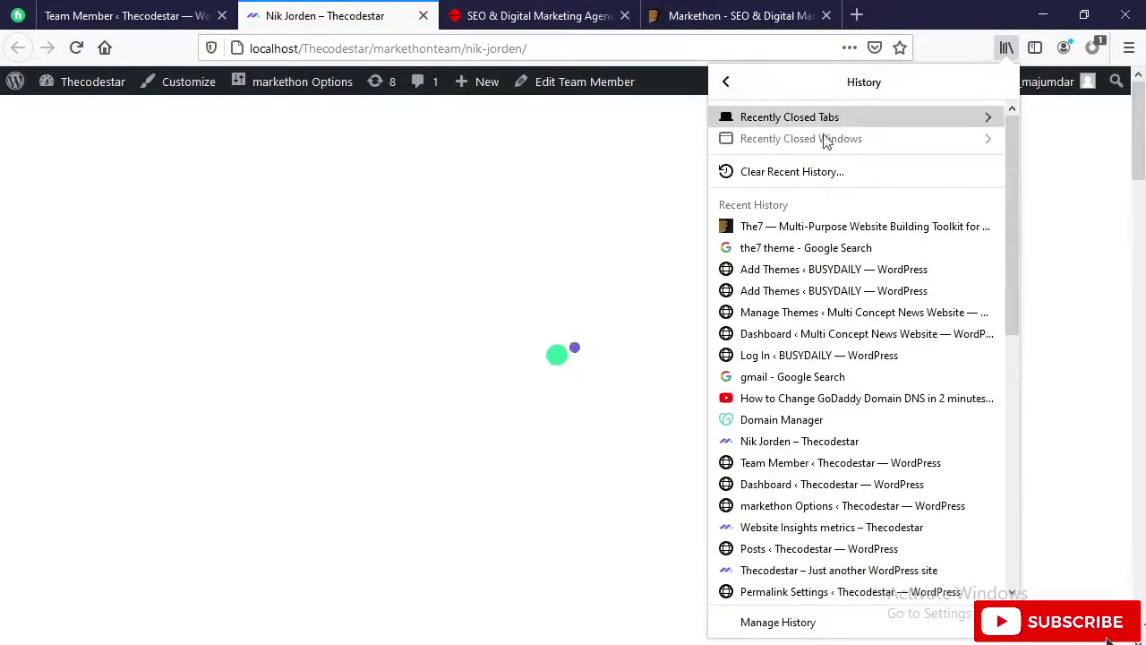
left_click(598, 209)
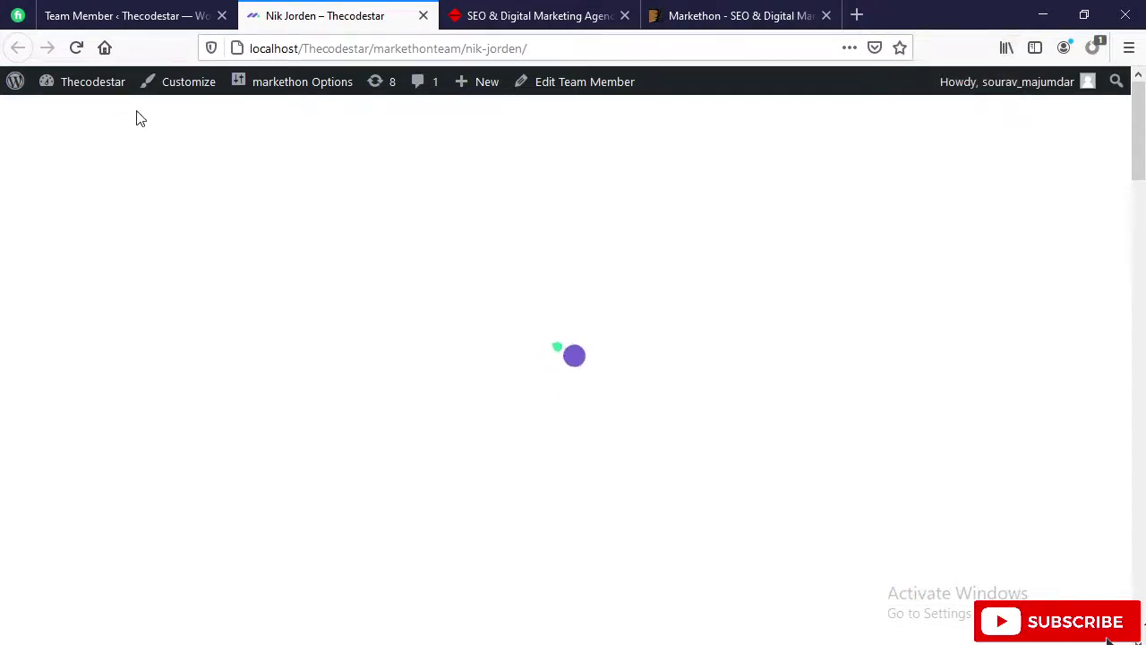
Copy the team member page's address, open it in Chrome in place of the site's homepage and close the Downloads tab.
left_click(555, 49)
key("ctrl+c")
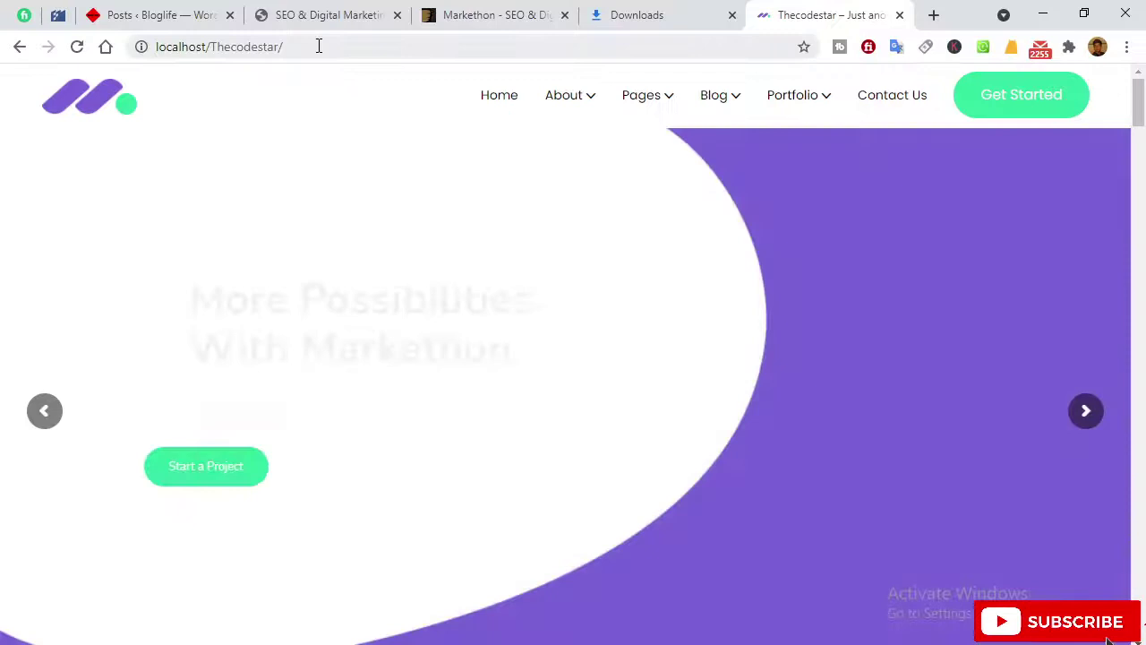
left_click(317, 44)
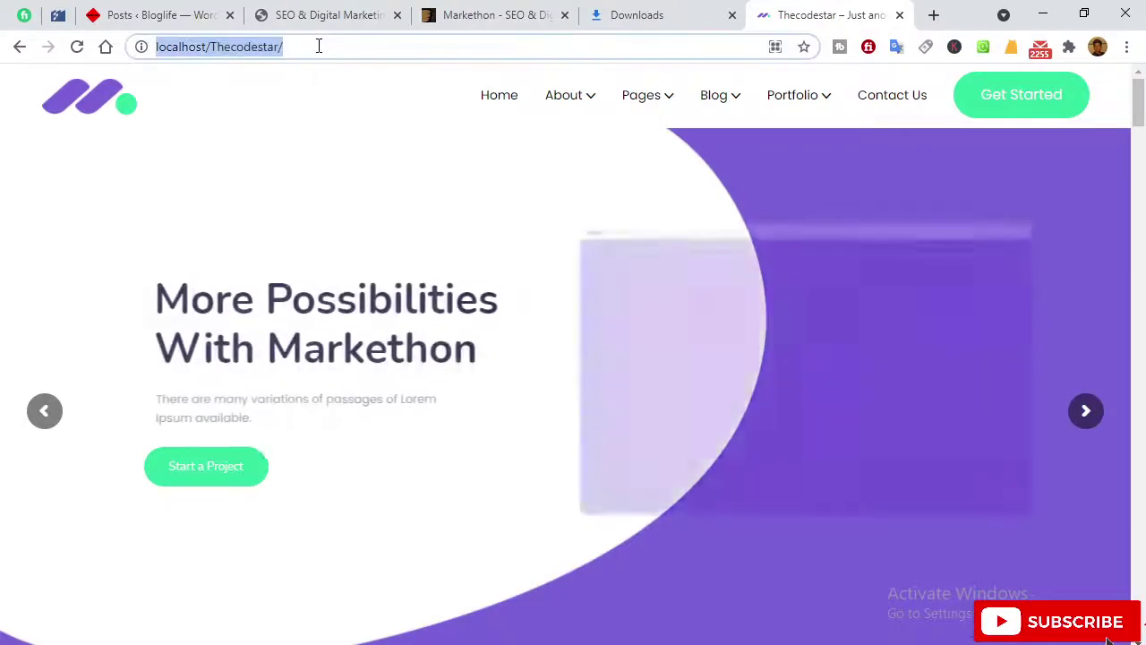
key("ctrl+v")
key("Return")
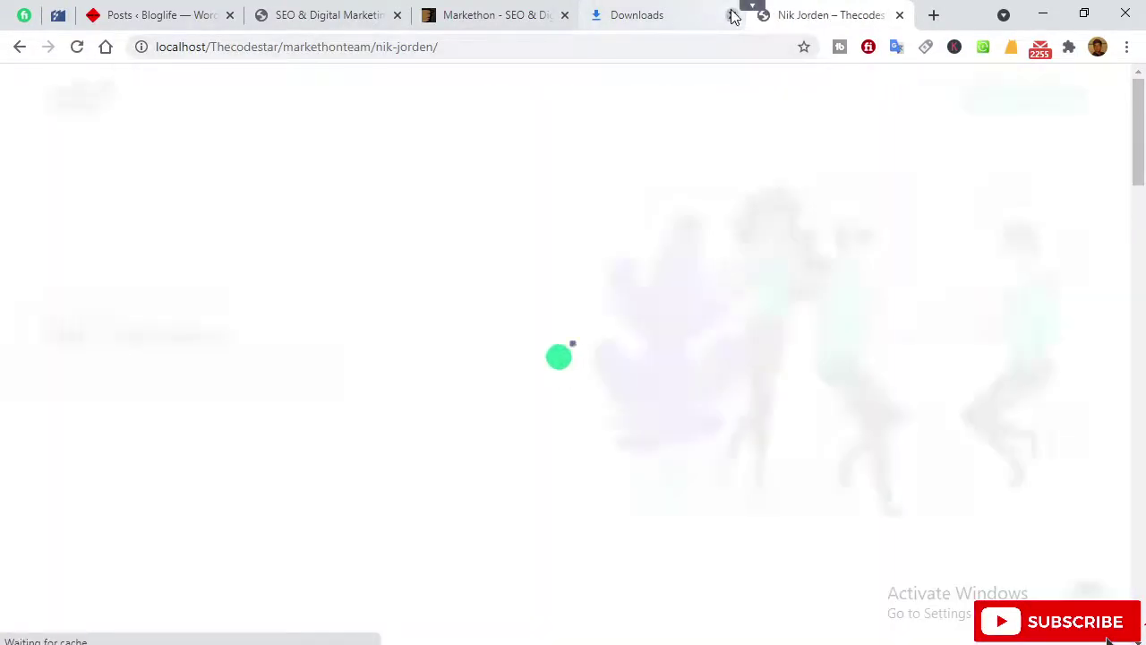
left_click(731, 14)
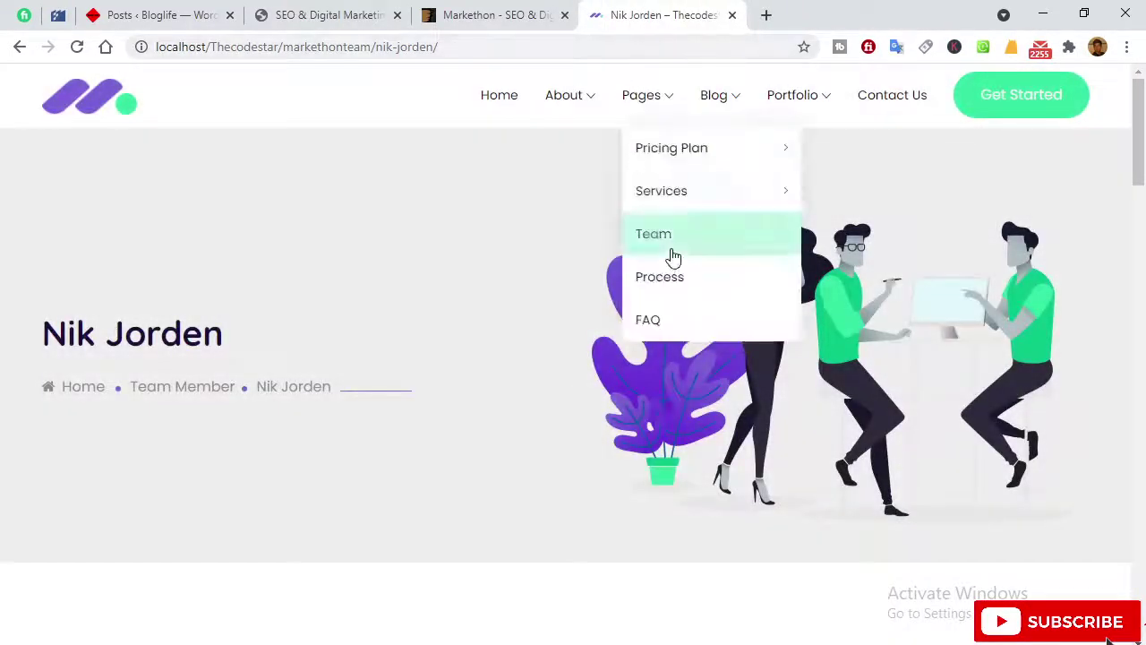
Examine the team member's page from its photo and description downwards and return to its beginning.
scroll(176, 385, "down", 4)
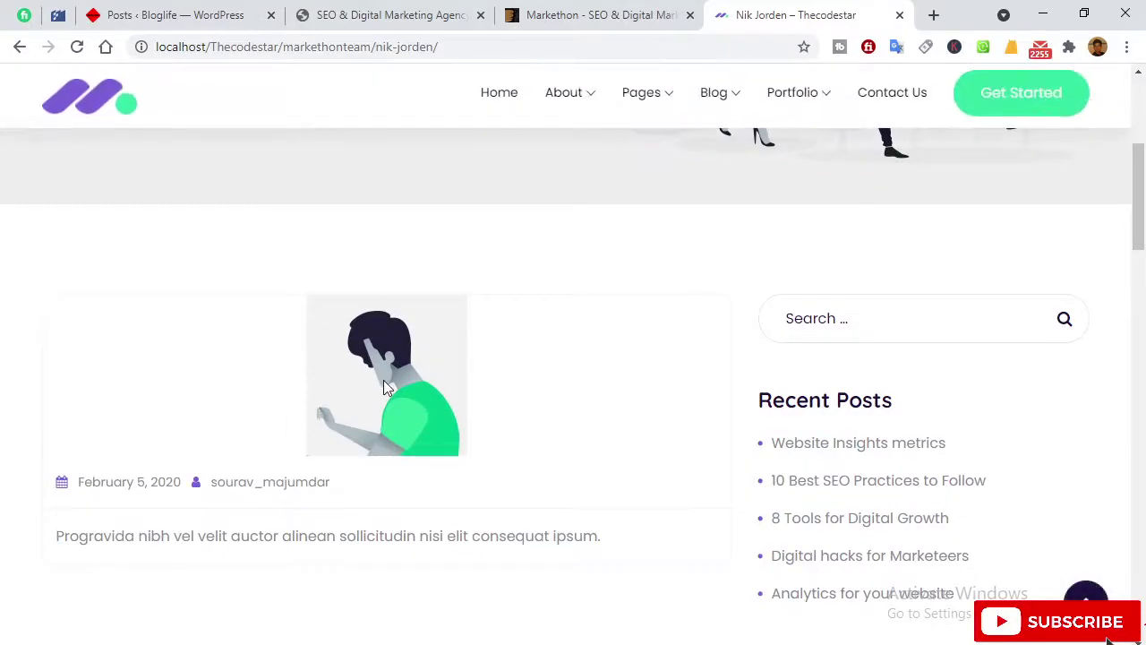
scroll(385, 387, "down", 9)
scroll(384, 386, "up", 12)
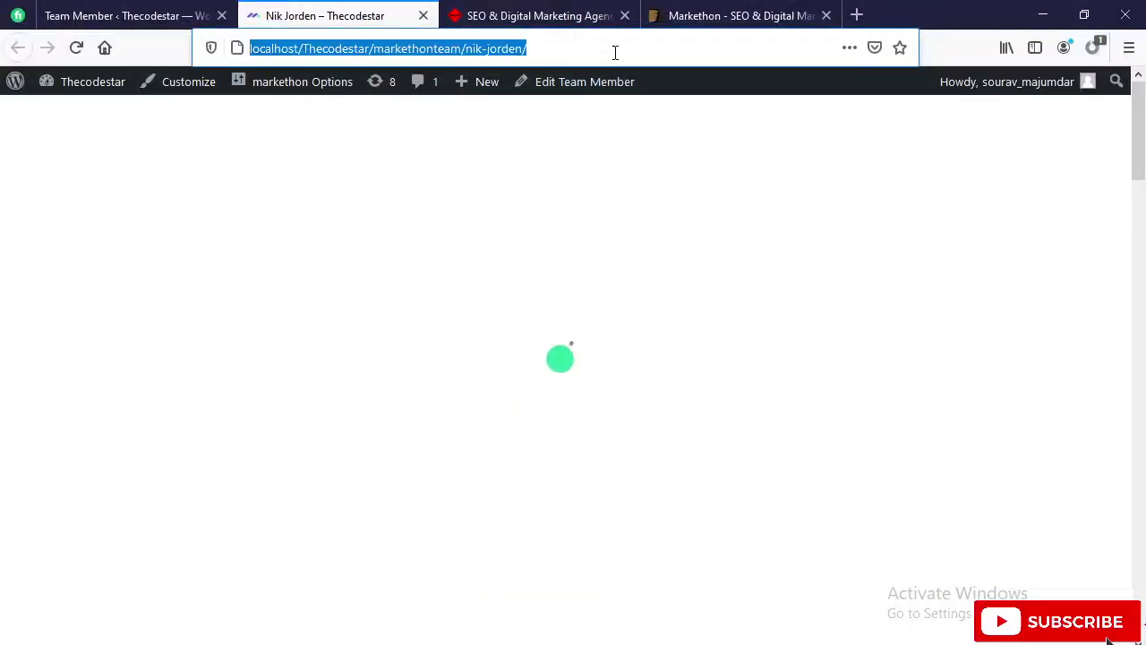
Close the team member page's tab in Firefox and try to edit the first team member from the list, repeating the attempt once.
left_click(615, 52)
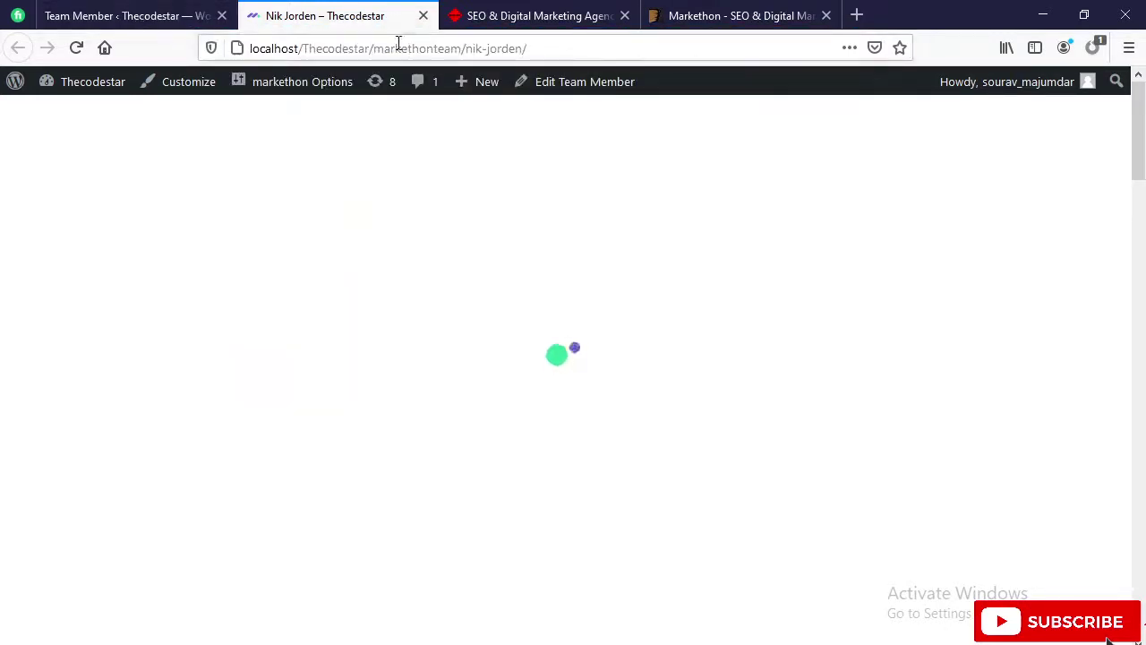
left_click(424, 16)
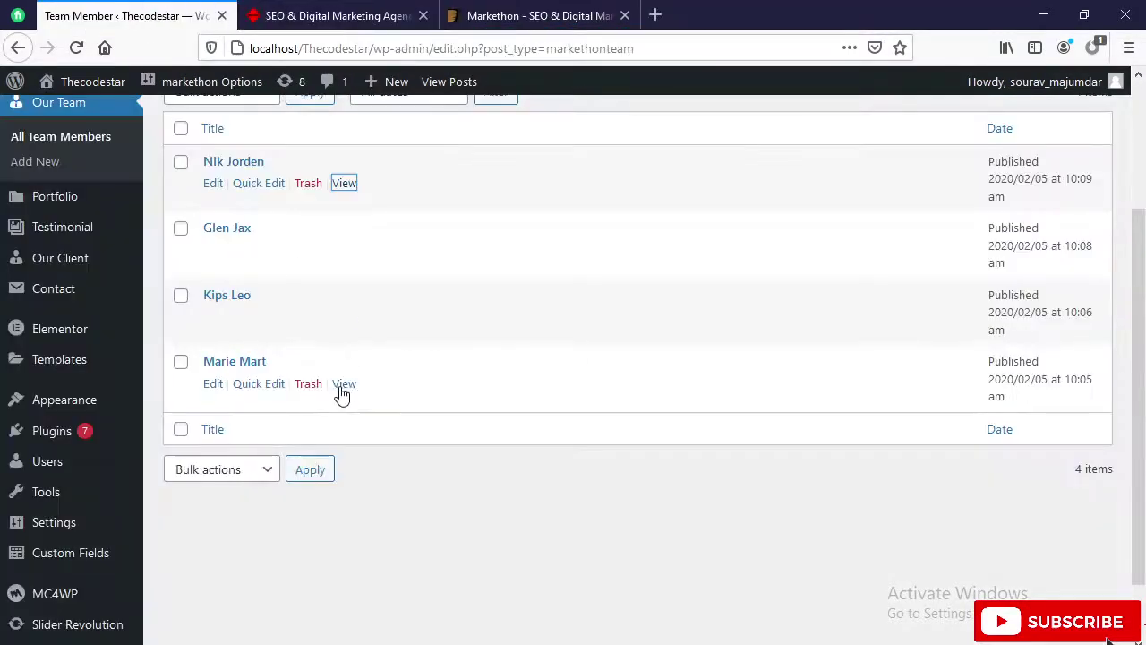
scroll(340, 391, "up", 3)
left_click(212, 367)
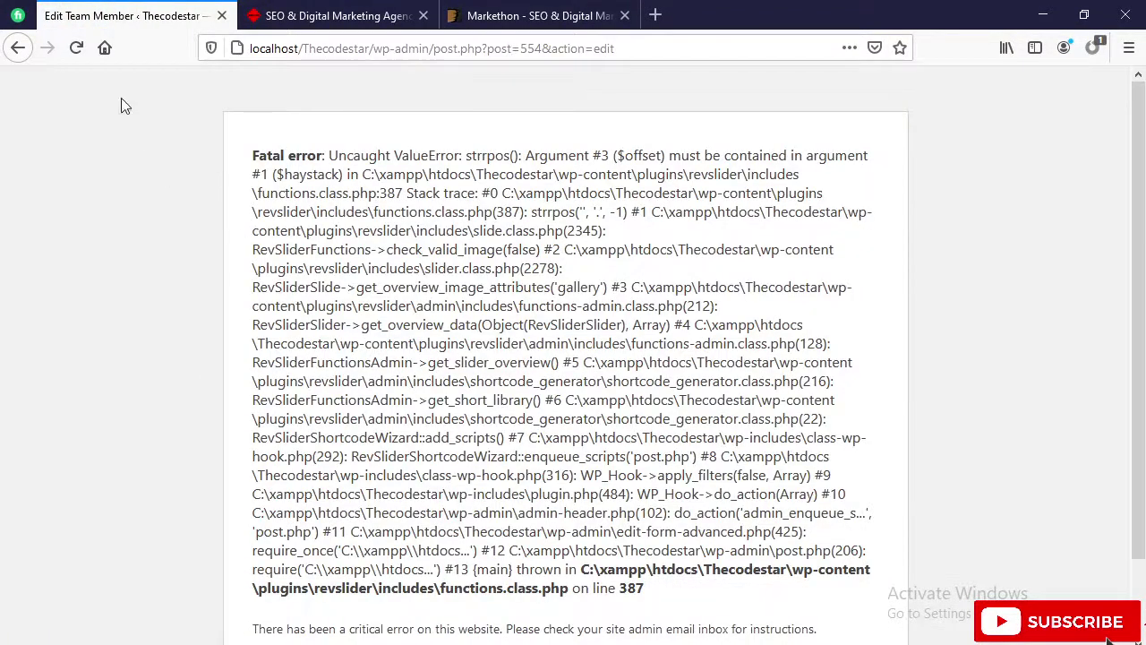
left_click(18, 49)
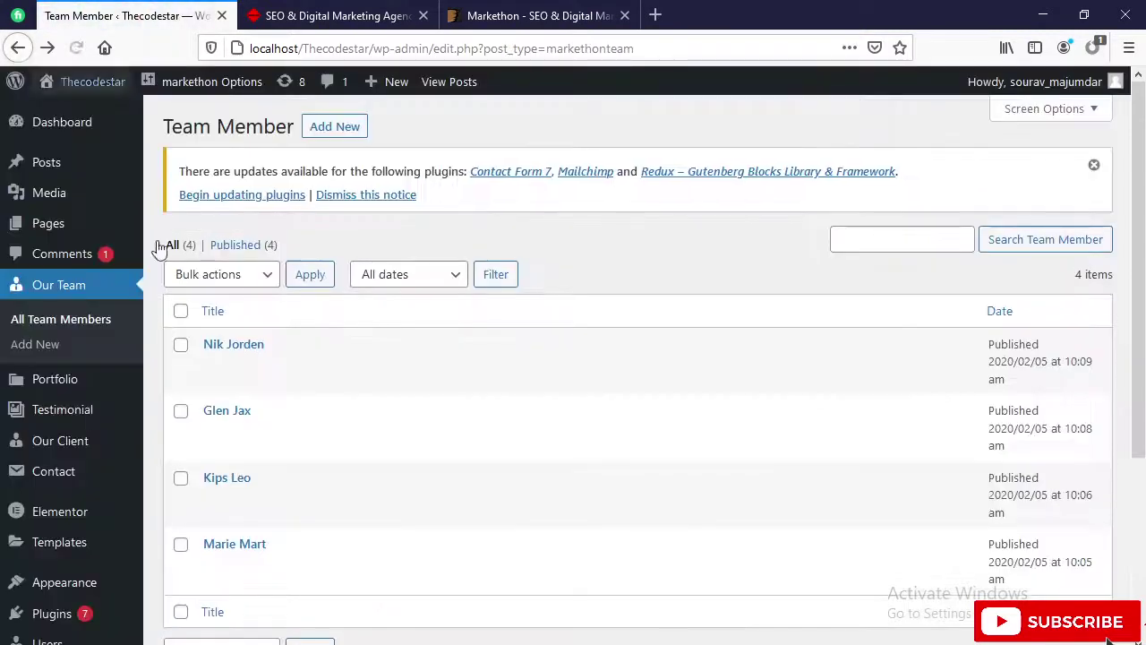
left_click(214, 367)
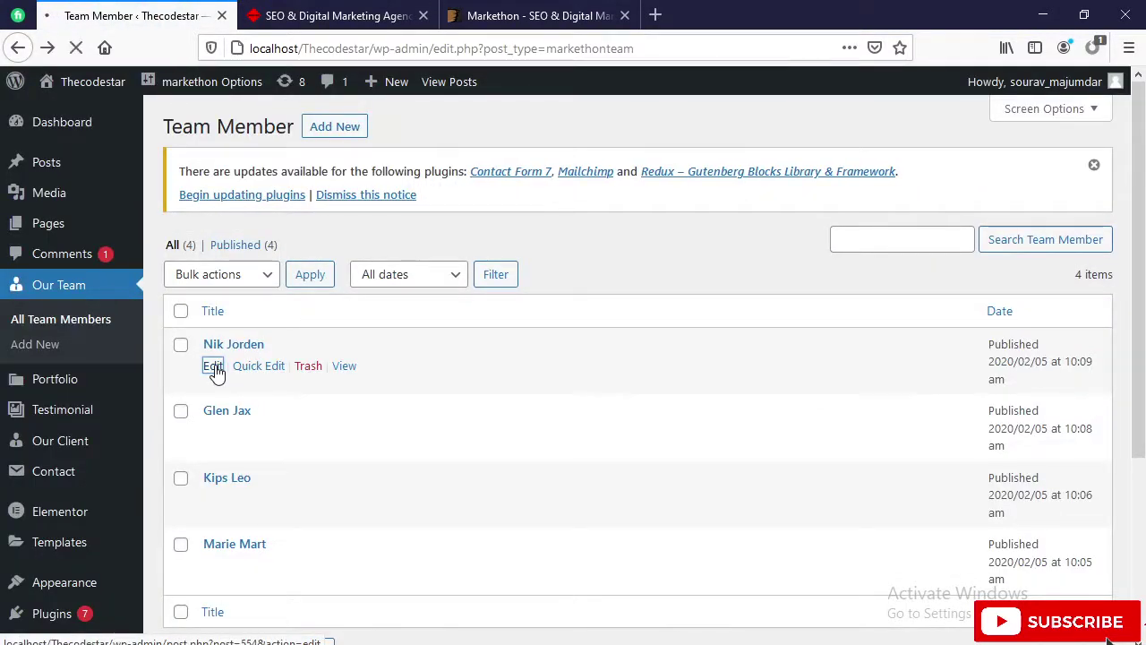
Examine the fatal error page of the team member editor and highlight its sentence about checking the admin email inbox.
scroll(478, 391, "down", 2)
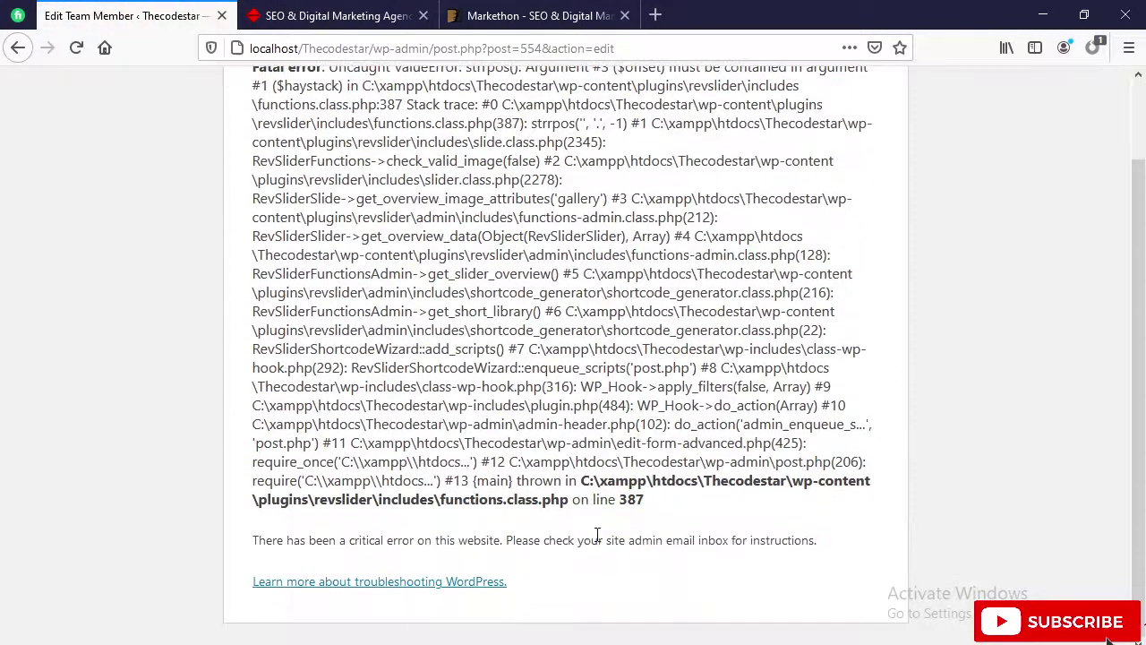
scroll(712, 414, "up", 2)
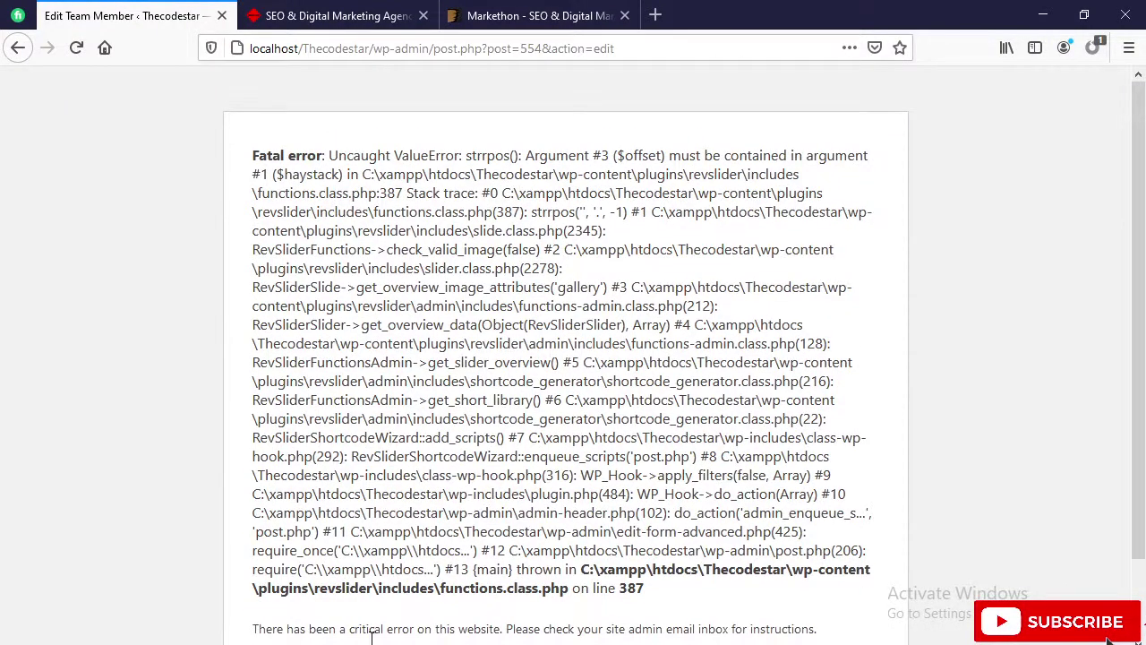
scroll(686, 641, "down", 2)
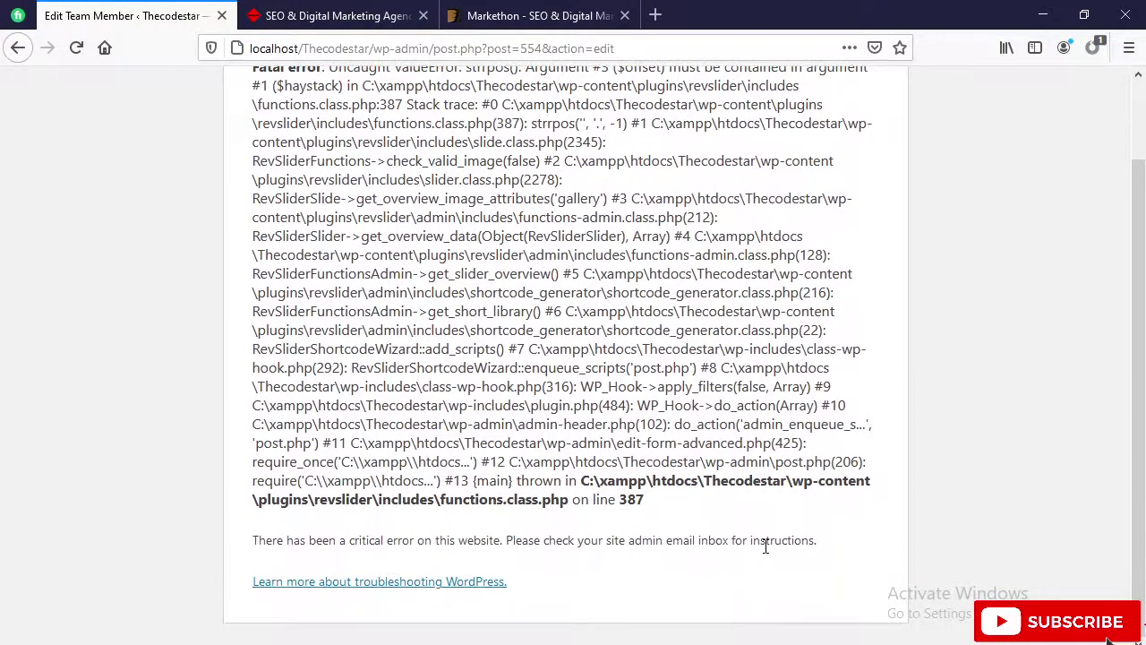
left_click_drag(832, 549, 377, 546)
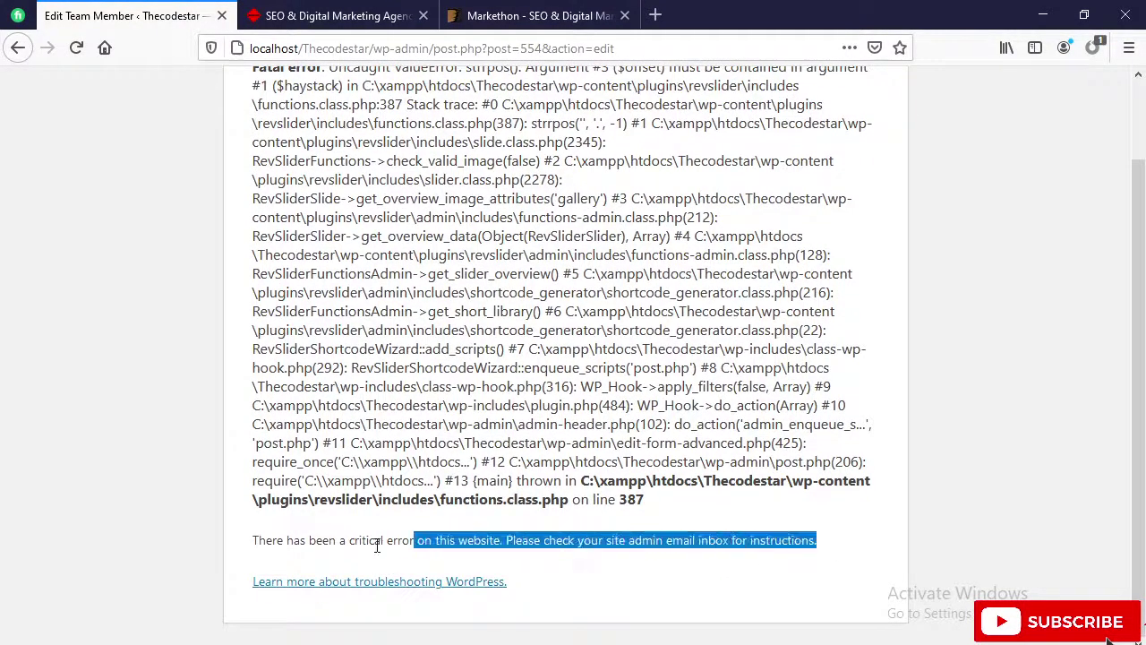
Return to the Team Member list and dismiss the plugin update notice there.
left_click(18, 50)
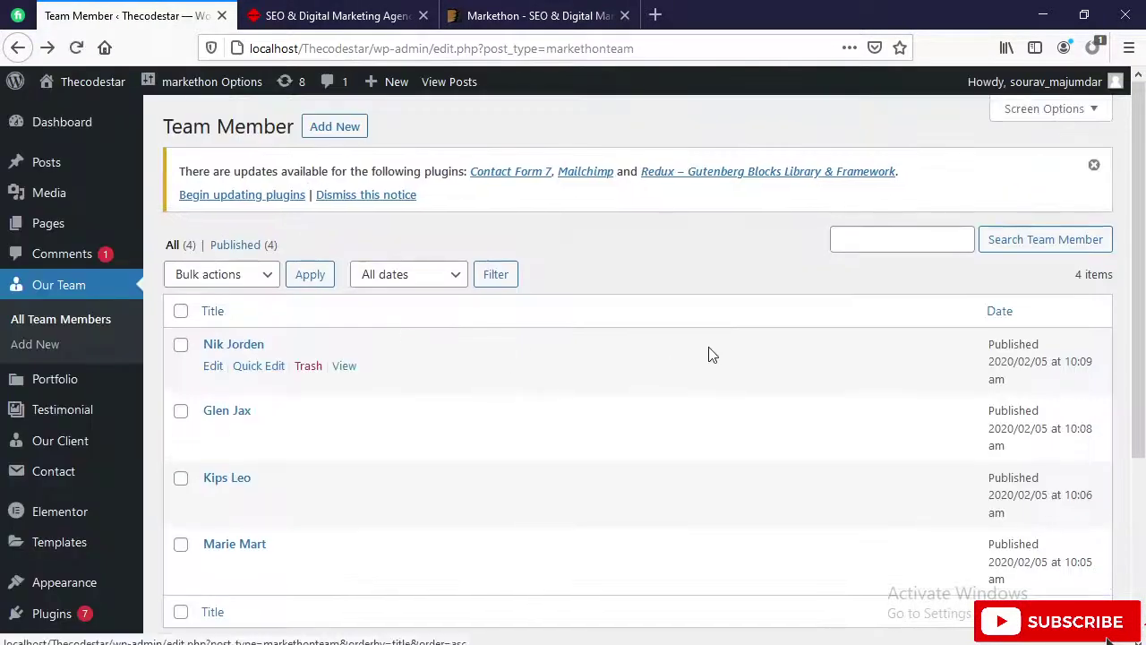
left_click(1094, 165)
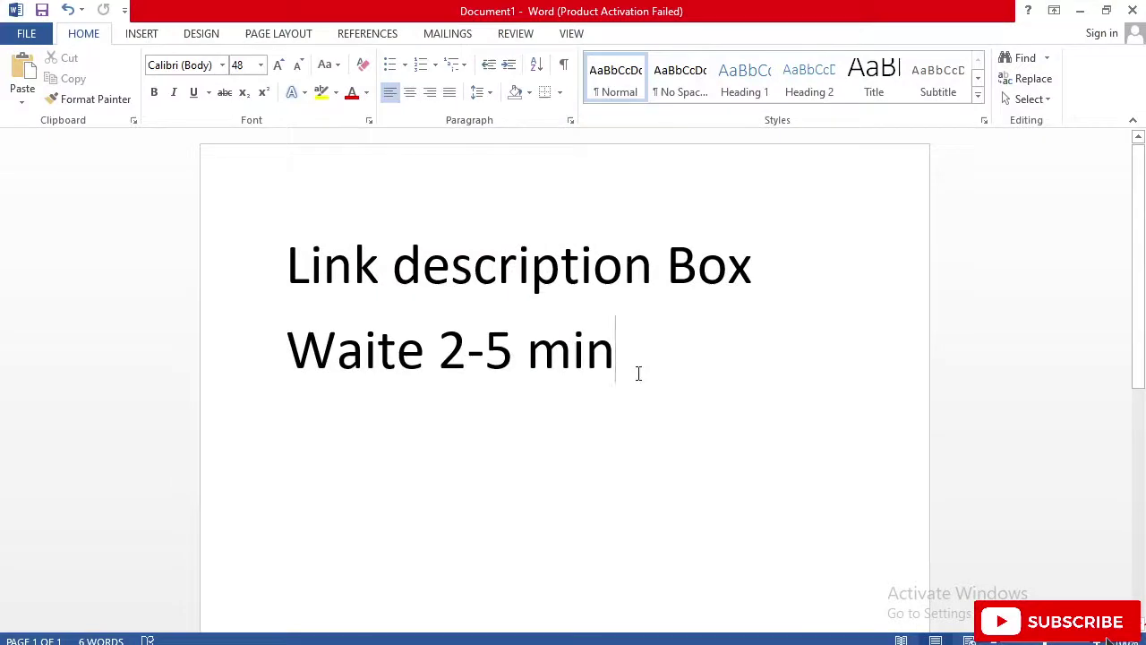
Switch to the Word document and add the line "Local host problem" a few blank lines below the existing text.
key("Return")
key("Return")
key("Return")
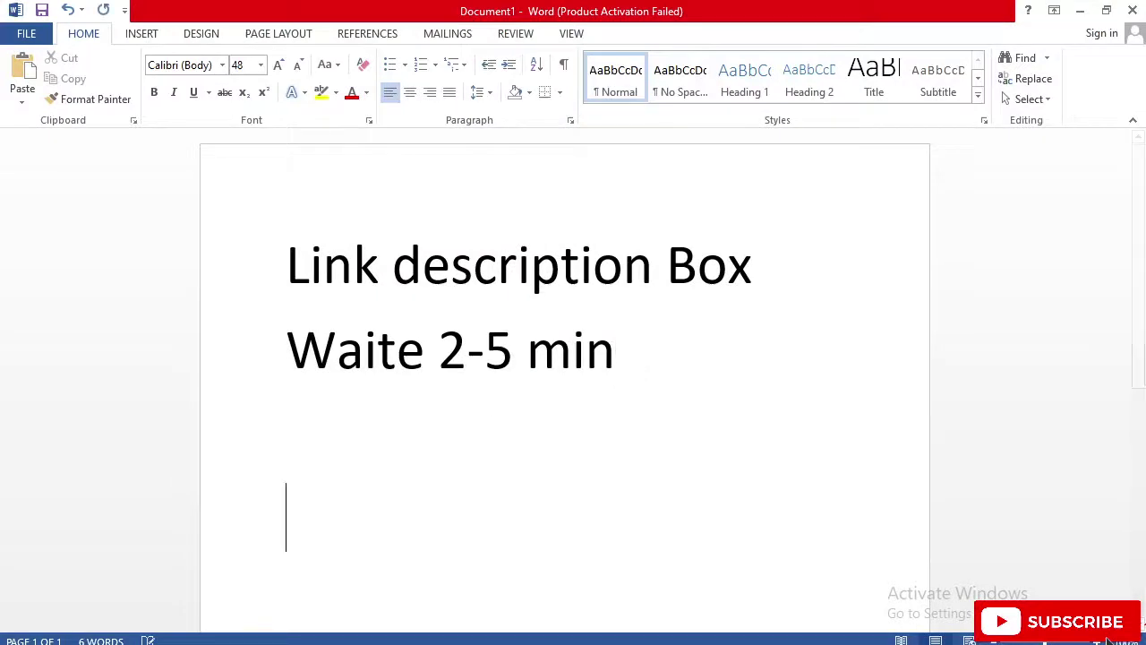
key("Return")
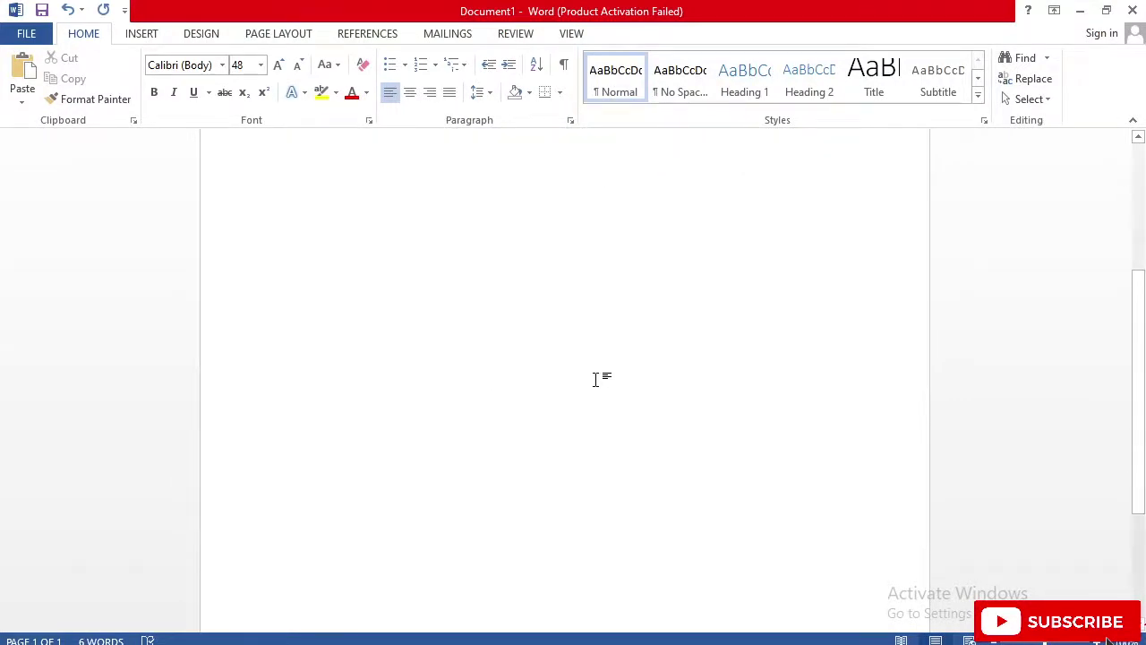
type("loca")
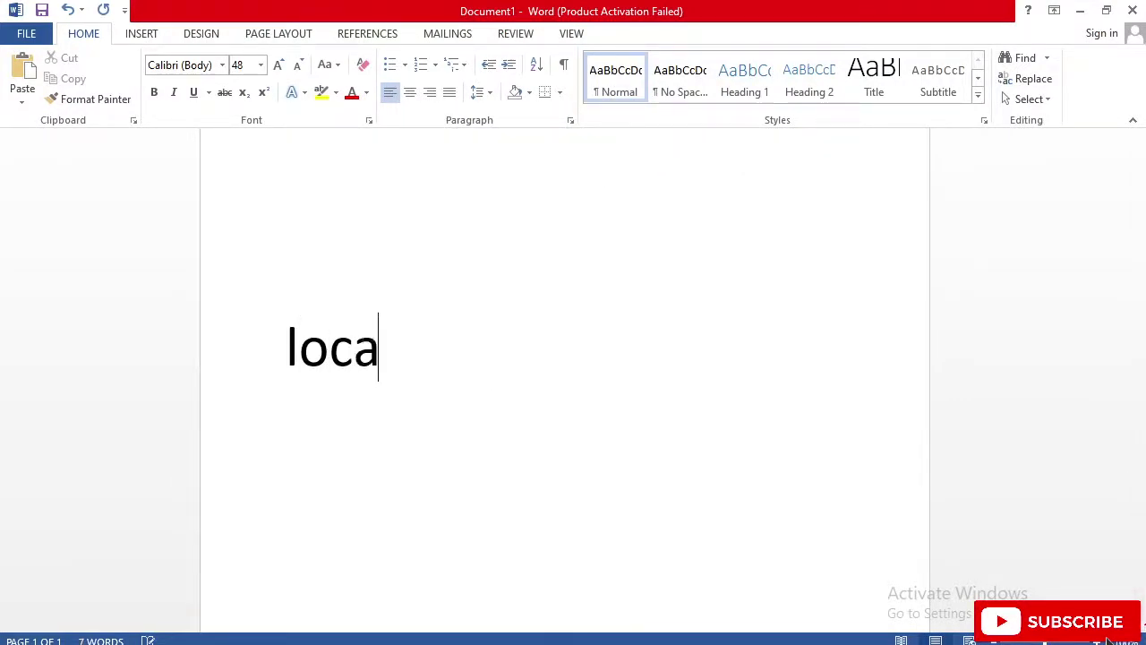
type("l host")
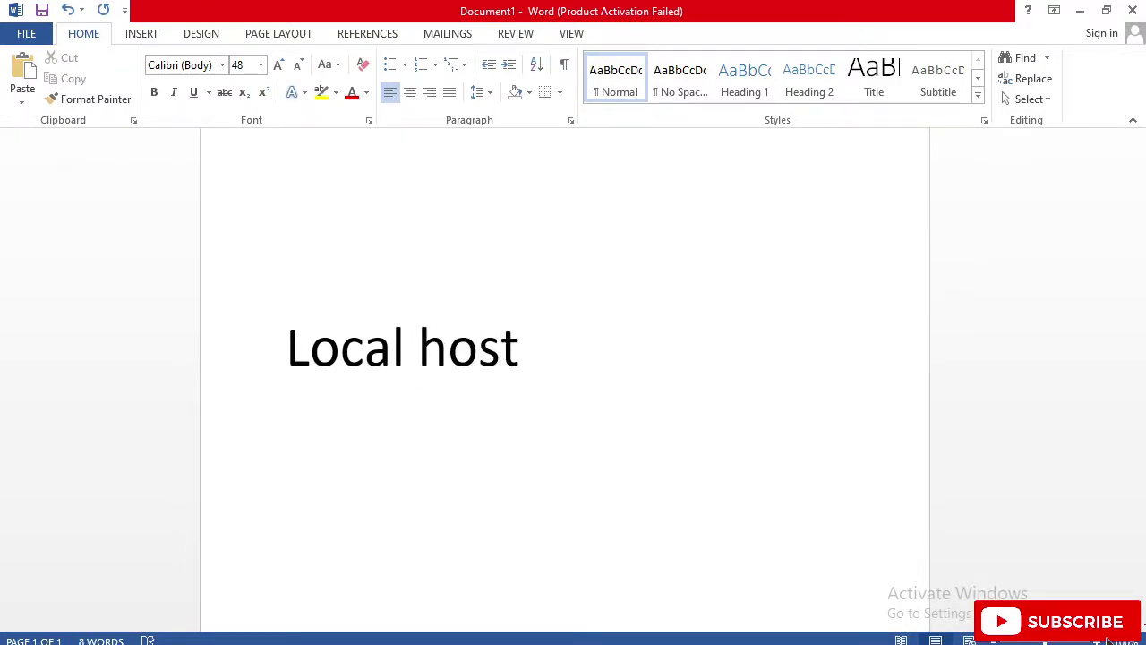
type("prob")
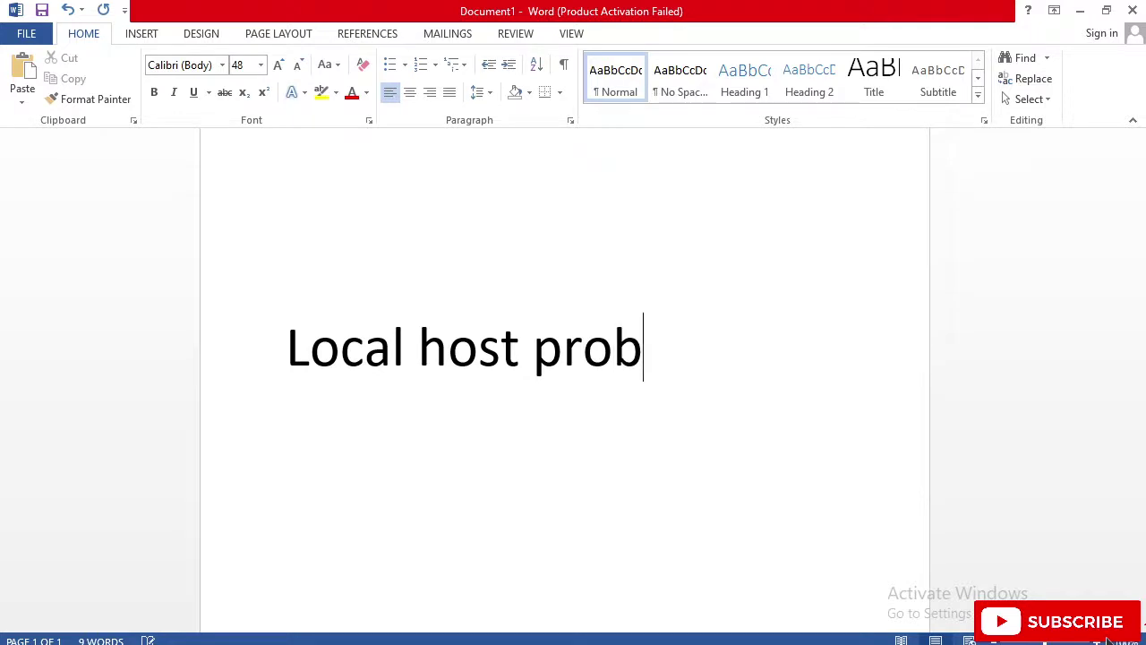
type("lem")
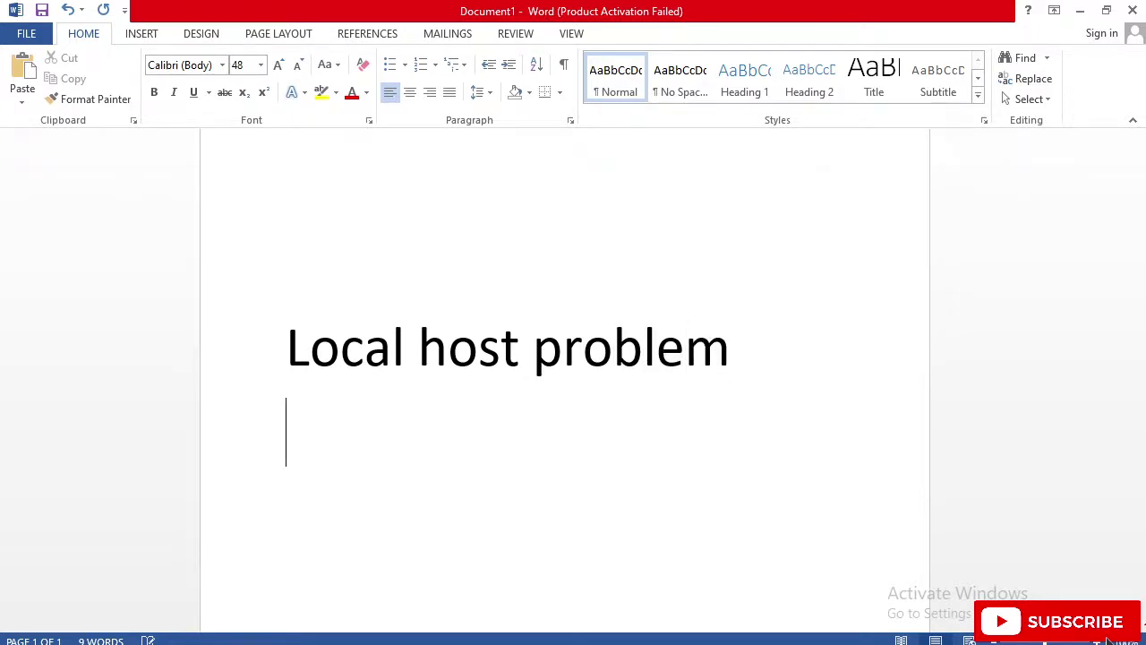
key("Return")
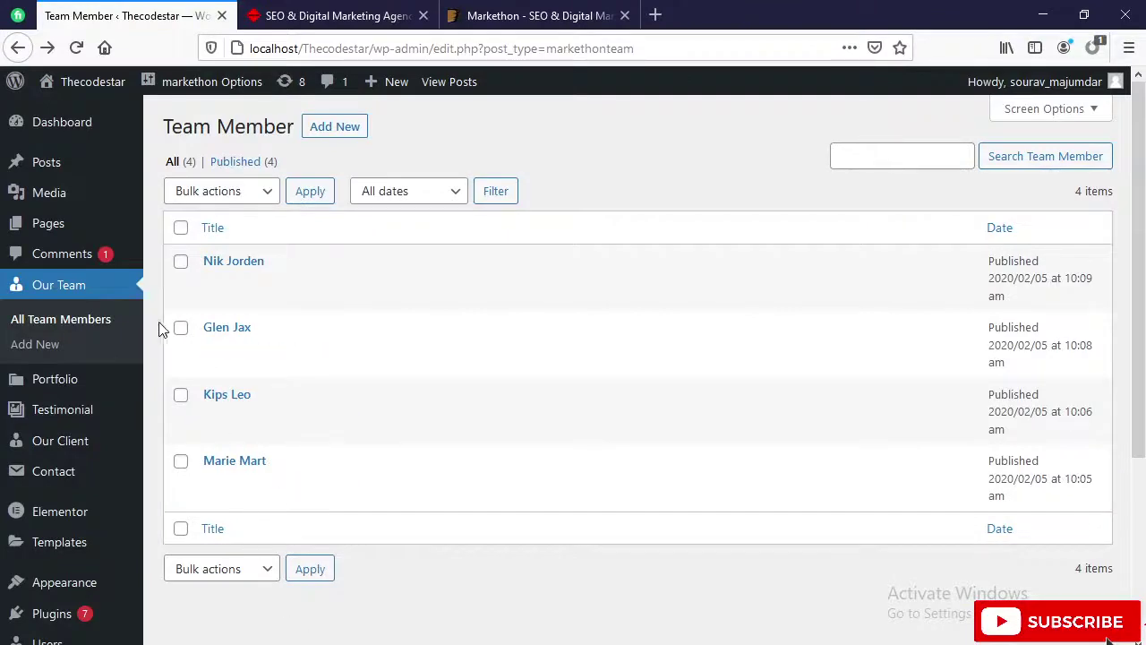
scroll(297, 335, "down", 3)
scroll(220, 397, "up", 3)
scroll(169, 396, "down", 5)
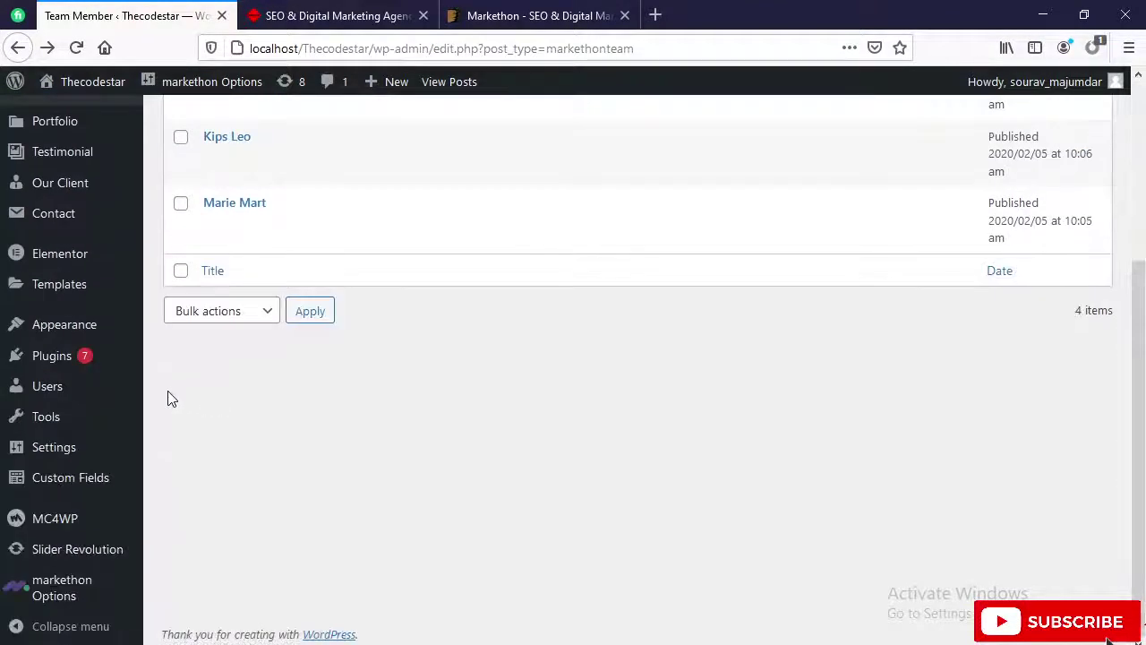
mouse_move(73, 336)
mouse_move(77, 421)
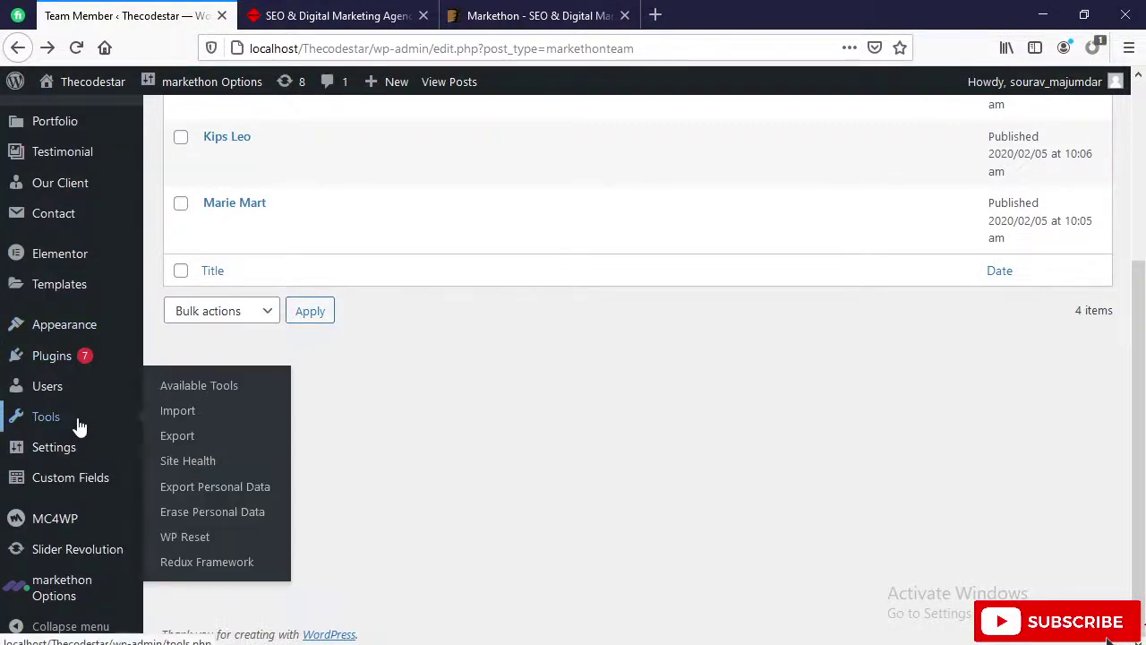
scroll(601, 543, "up", 3)
scroll(167, 511, "down", 3)
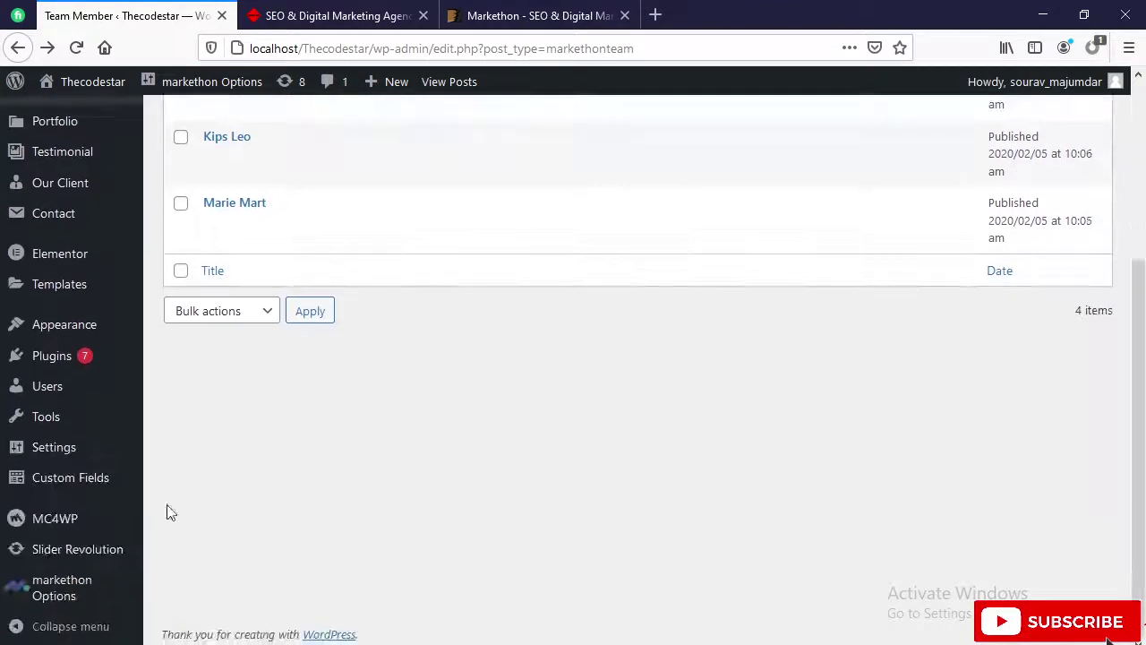